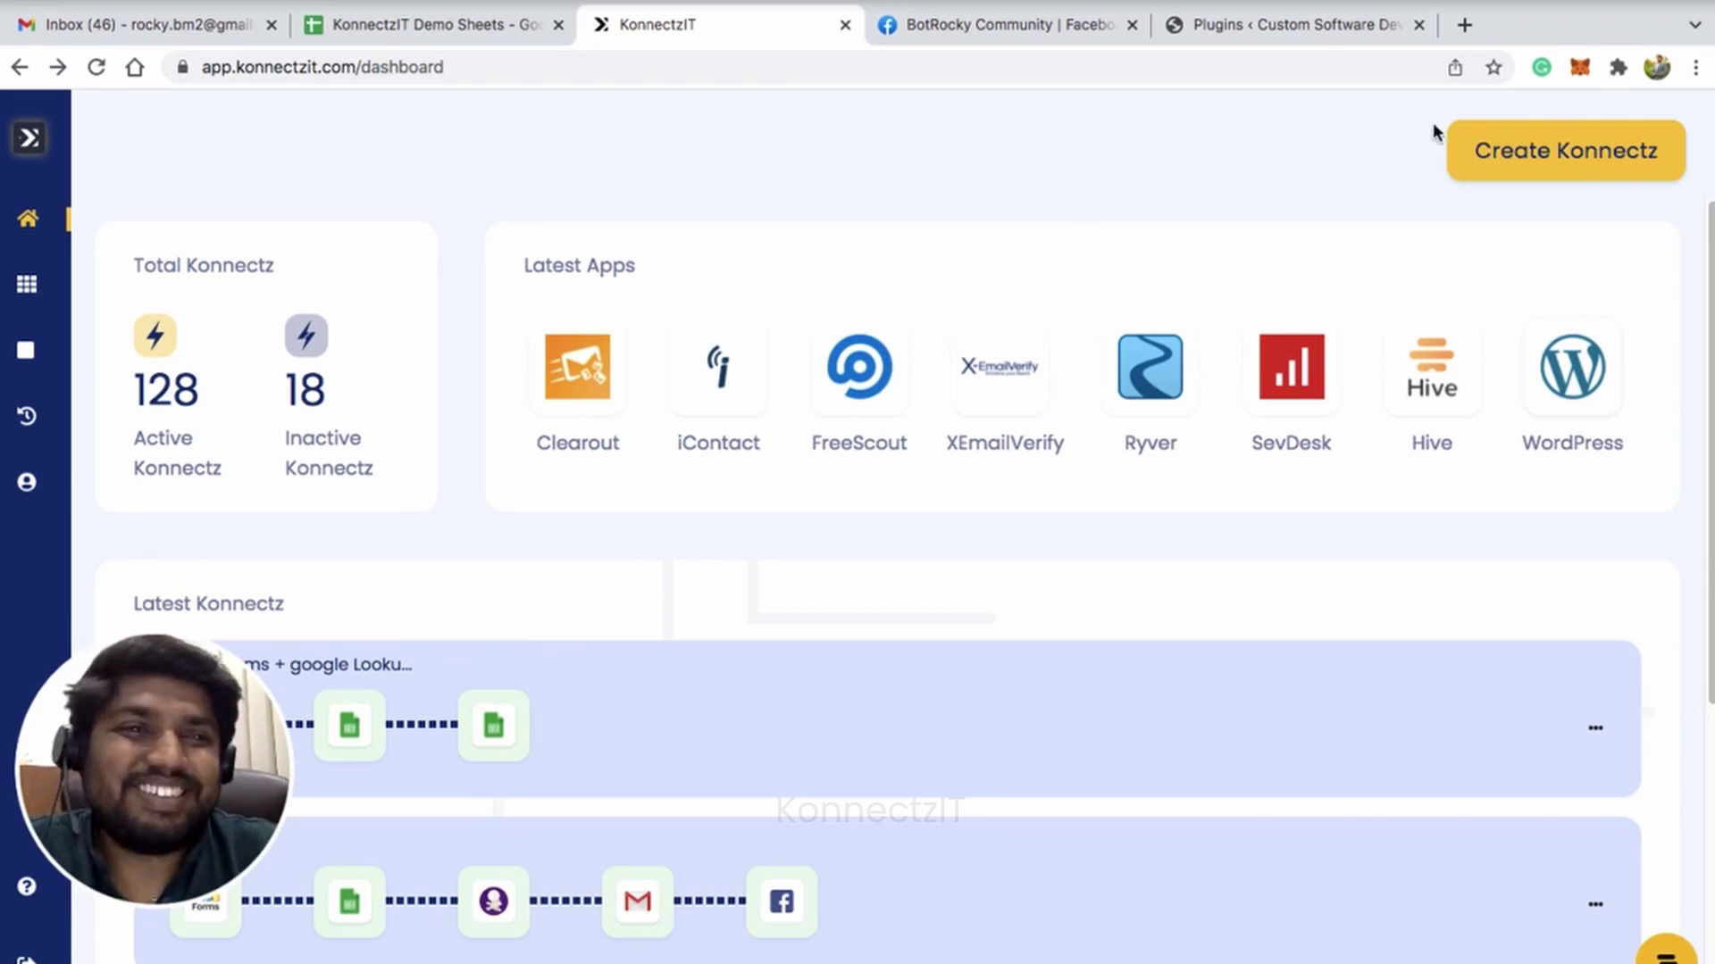
- Create a new Konnectz and name it "Wordpress Post to Facebook group Post Demo"
left_click(1530, 157)
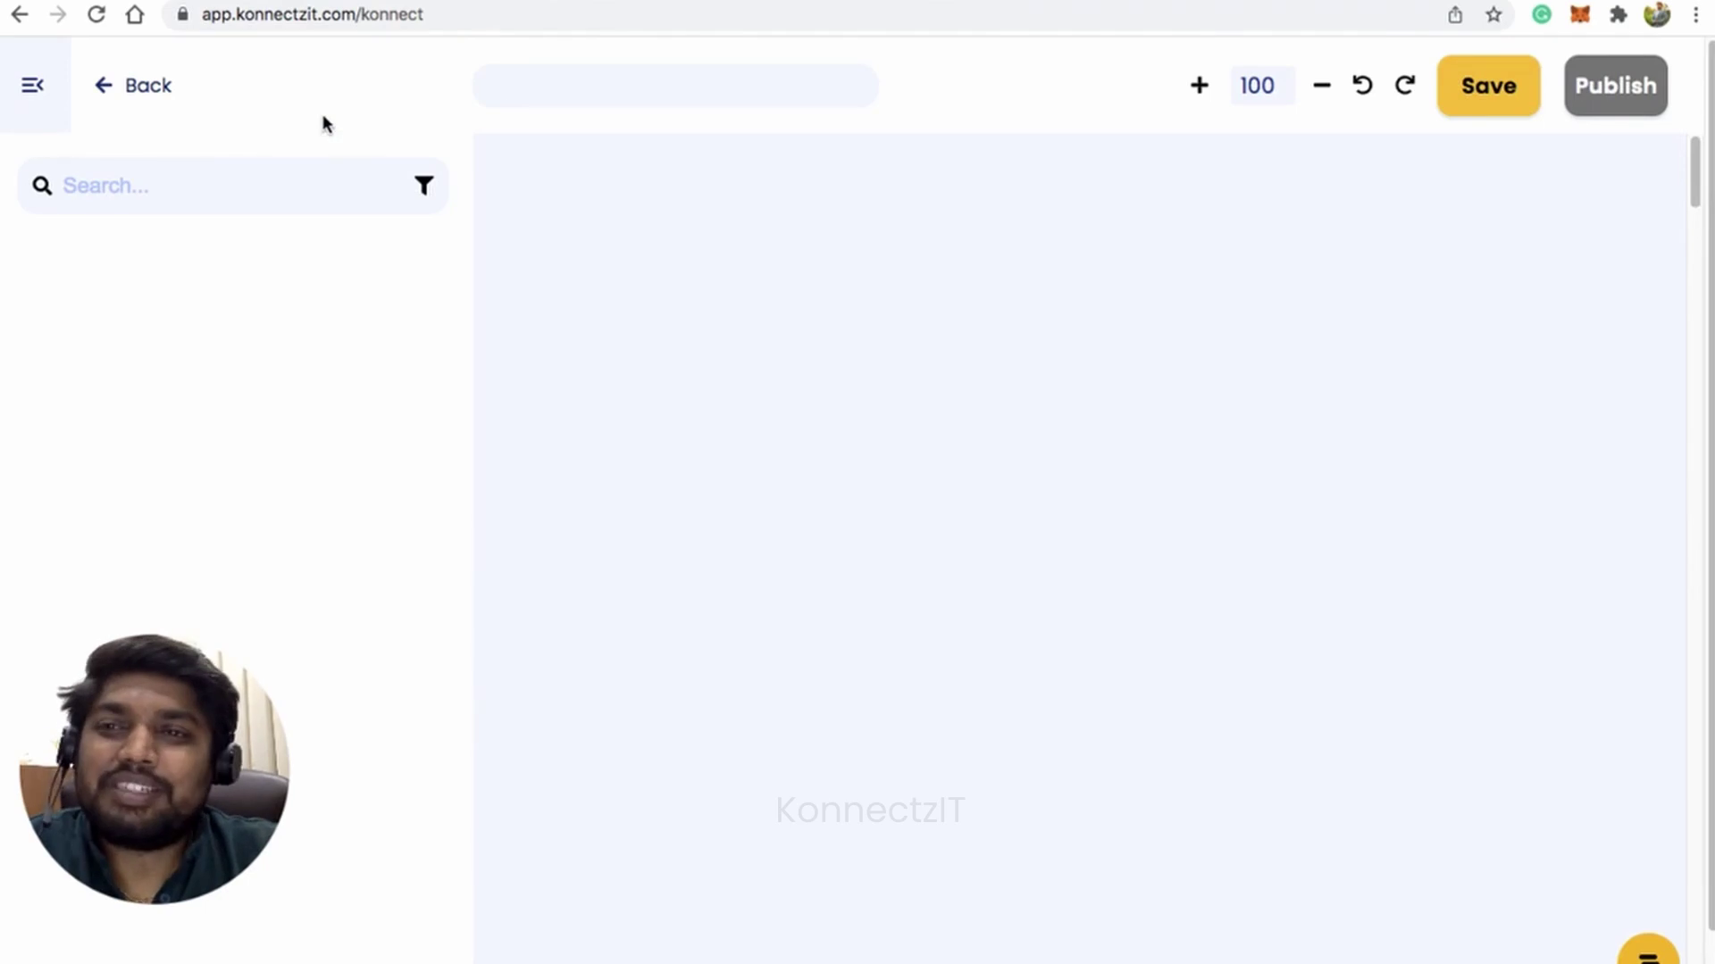
left_click(116, 186)
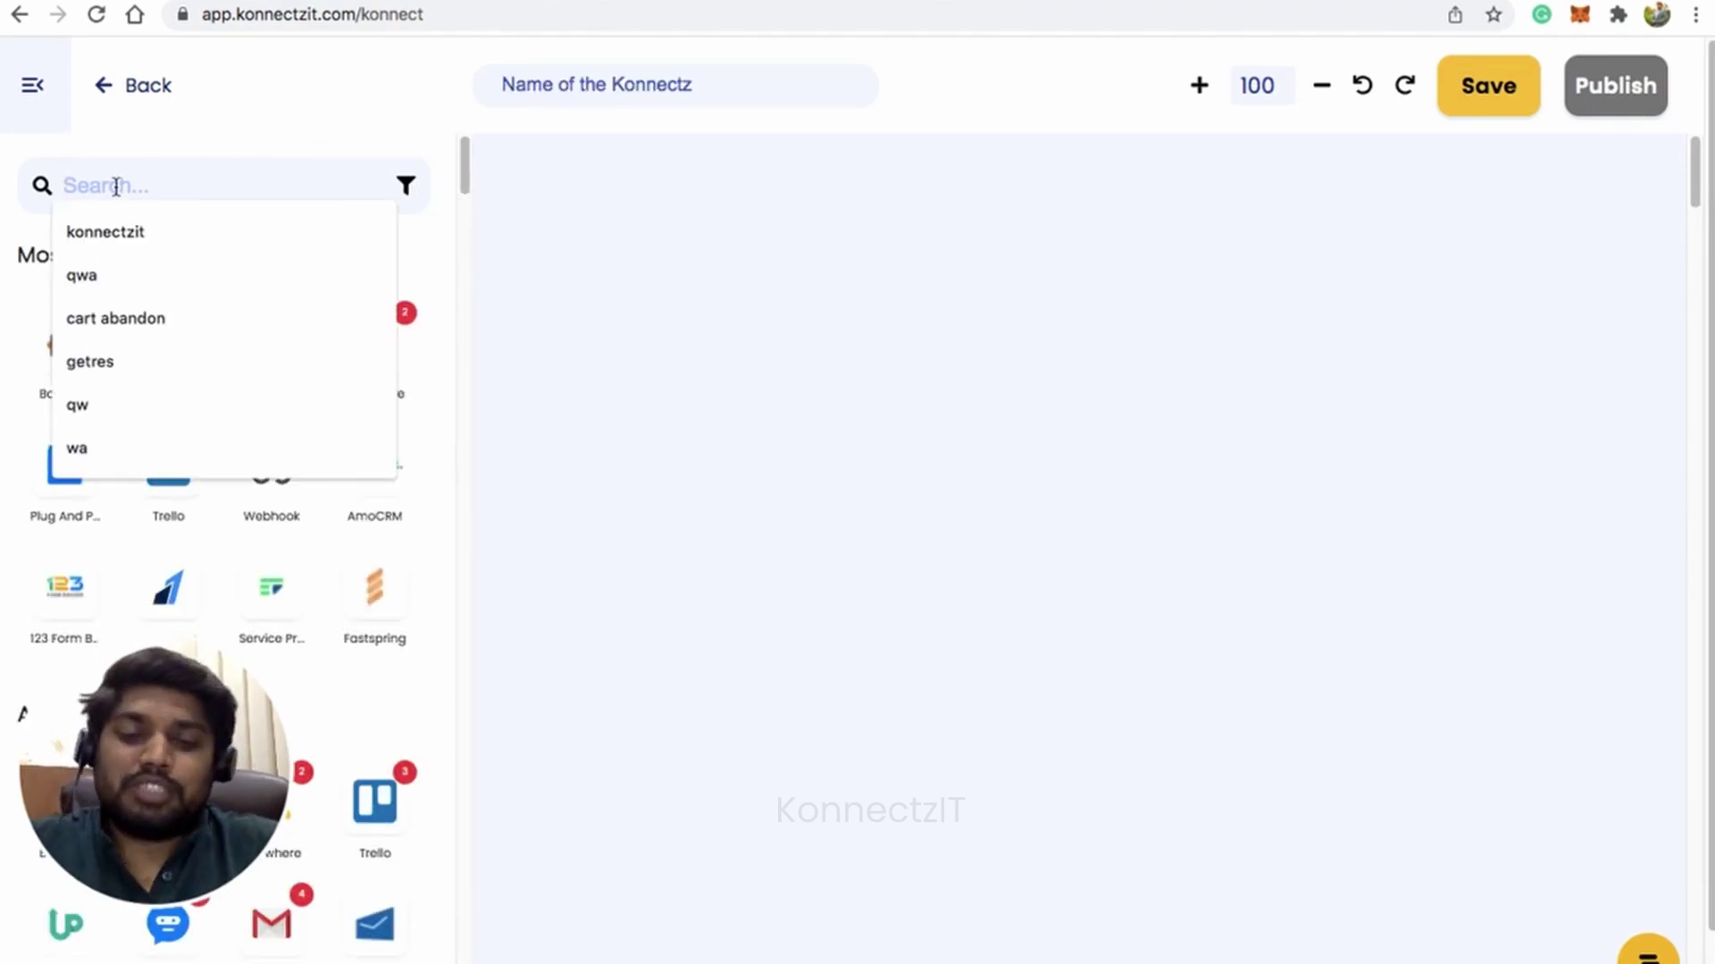
left_click(535, 86)
type("Wo")
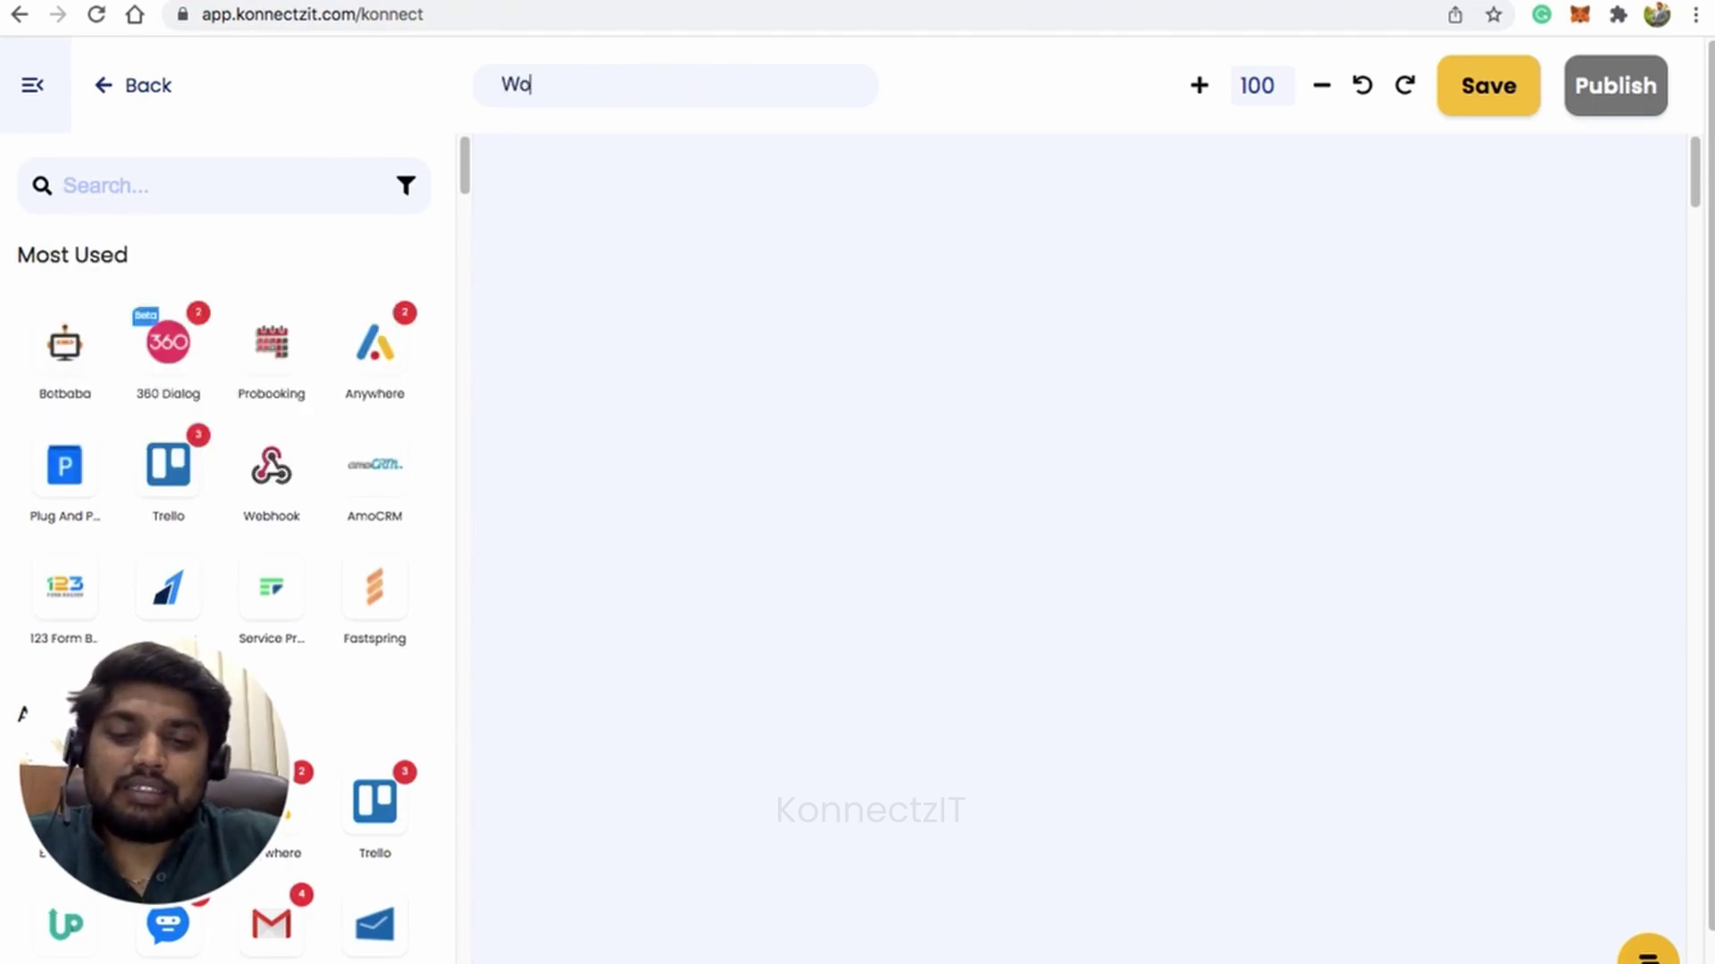
type("rdpress Post to Facebook group Post")
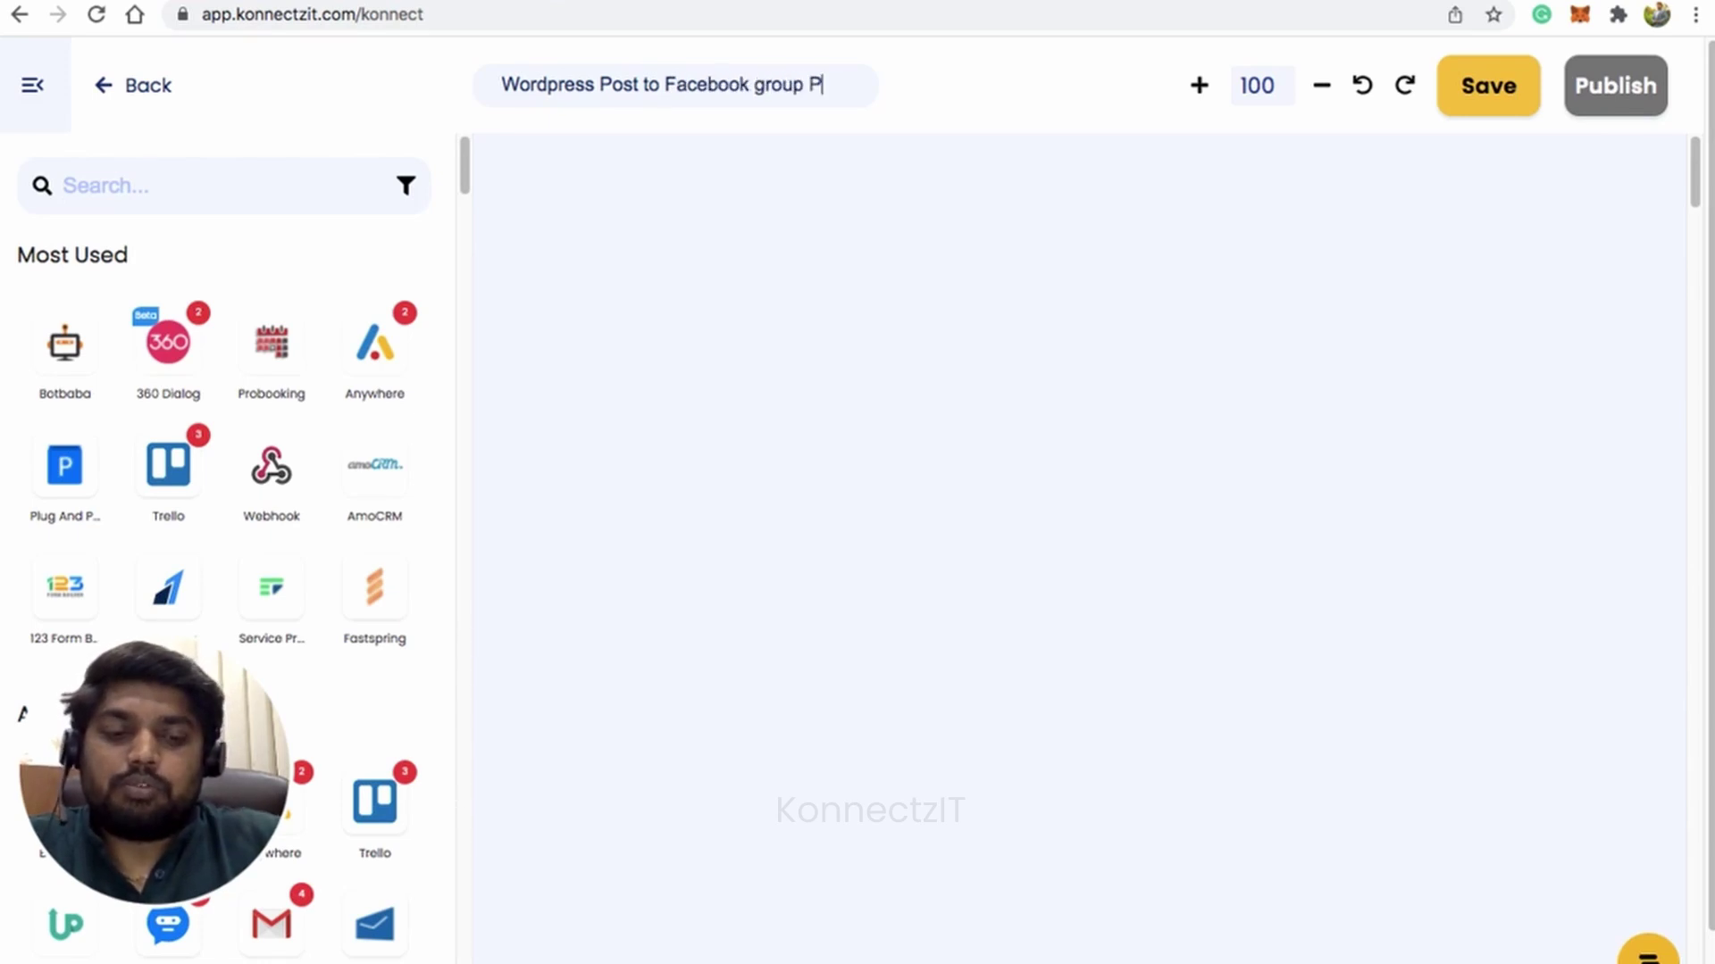
type(" Demo")
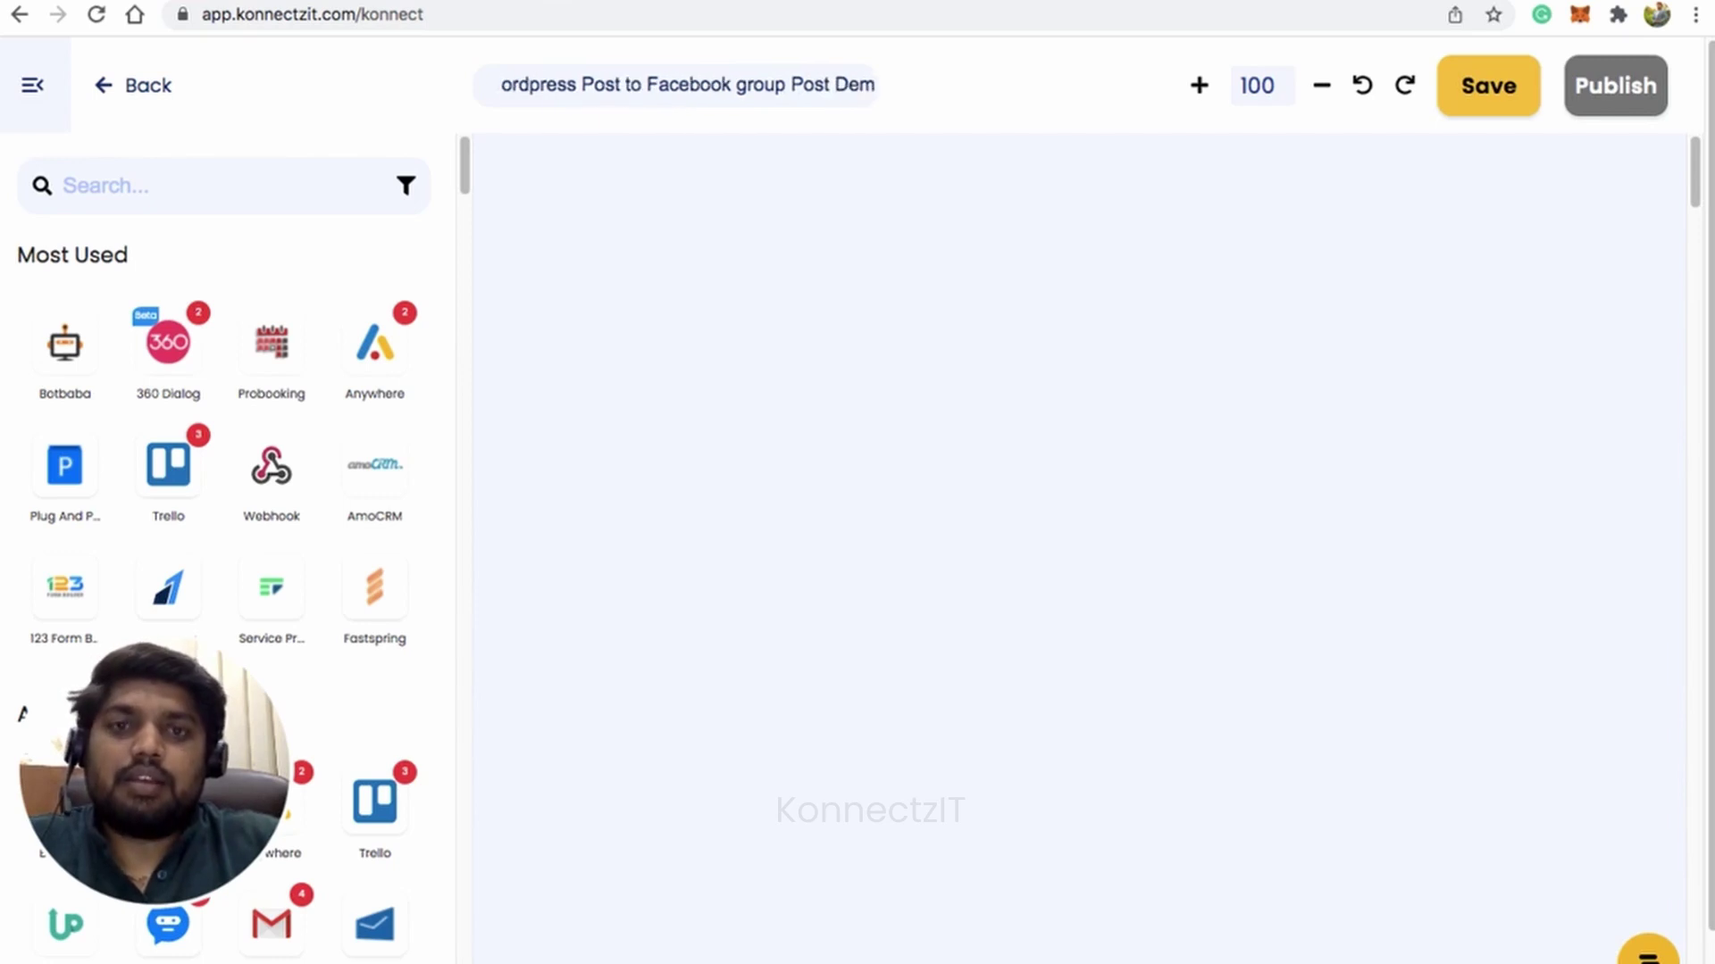
- Find the WordPress app, add it to the canvas, and reposition its card with the app list collapsed
left_click(186, 193)
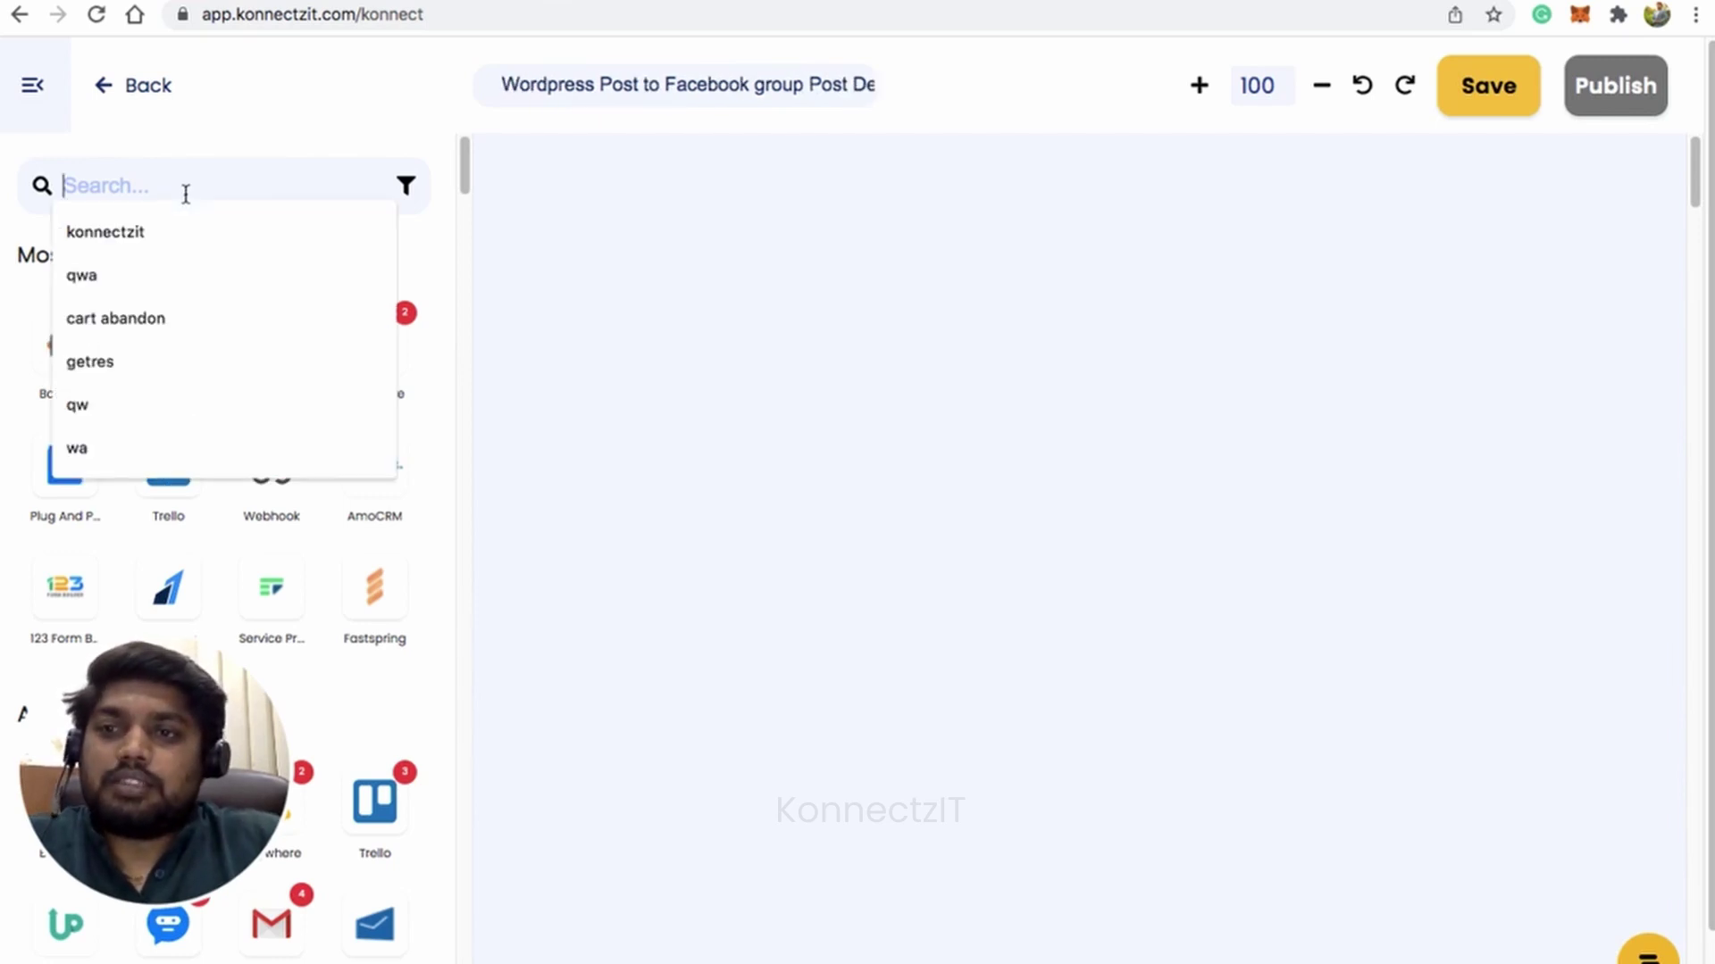
type("word")
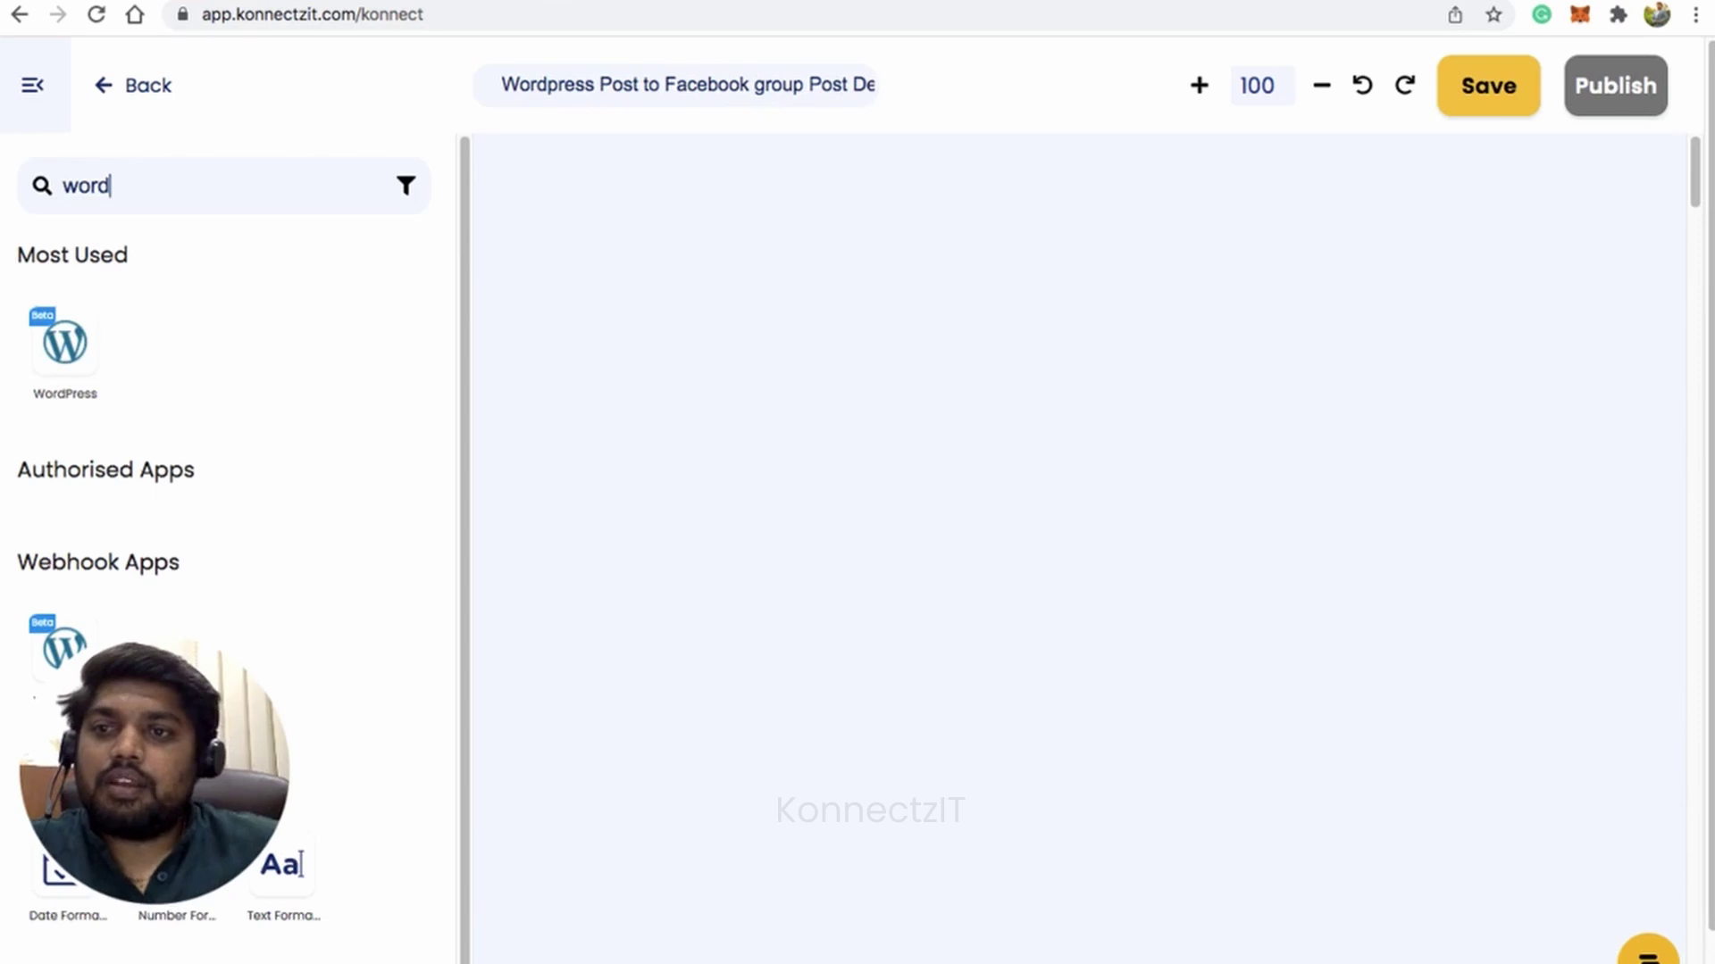
left_click_drag(64, 343, 572, 312)
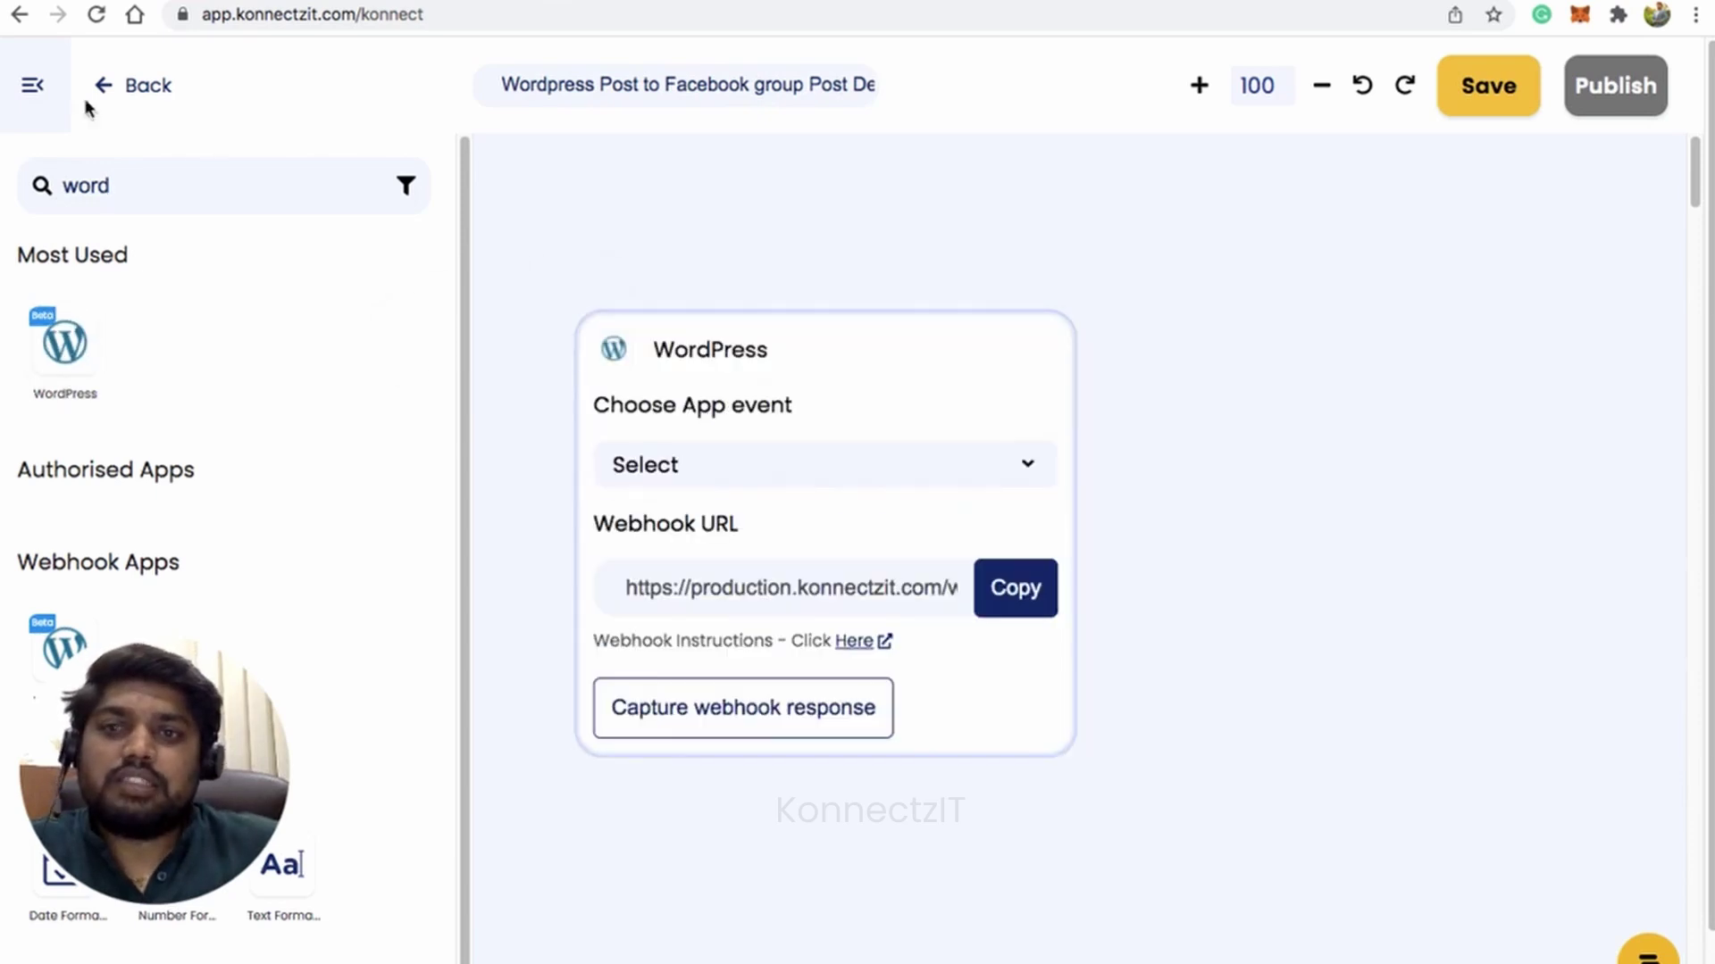
left_click(35, 90)
left_click_drag(893, 329, 720, 252)
- Set the WordPress app event to New Post Published and read the webhook setup instructions
left_click(664, 335)
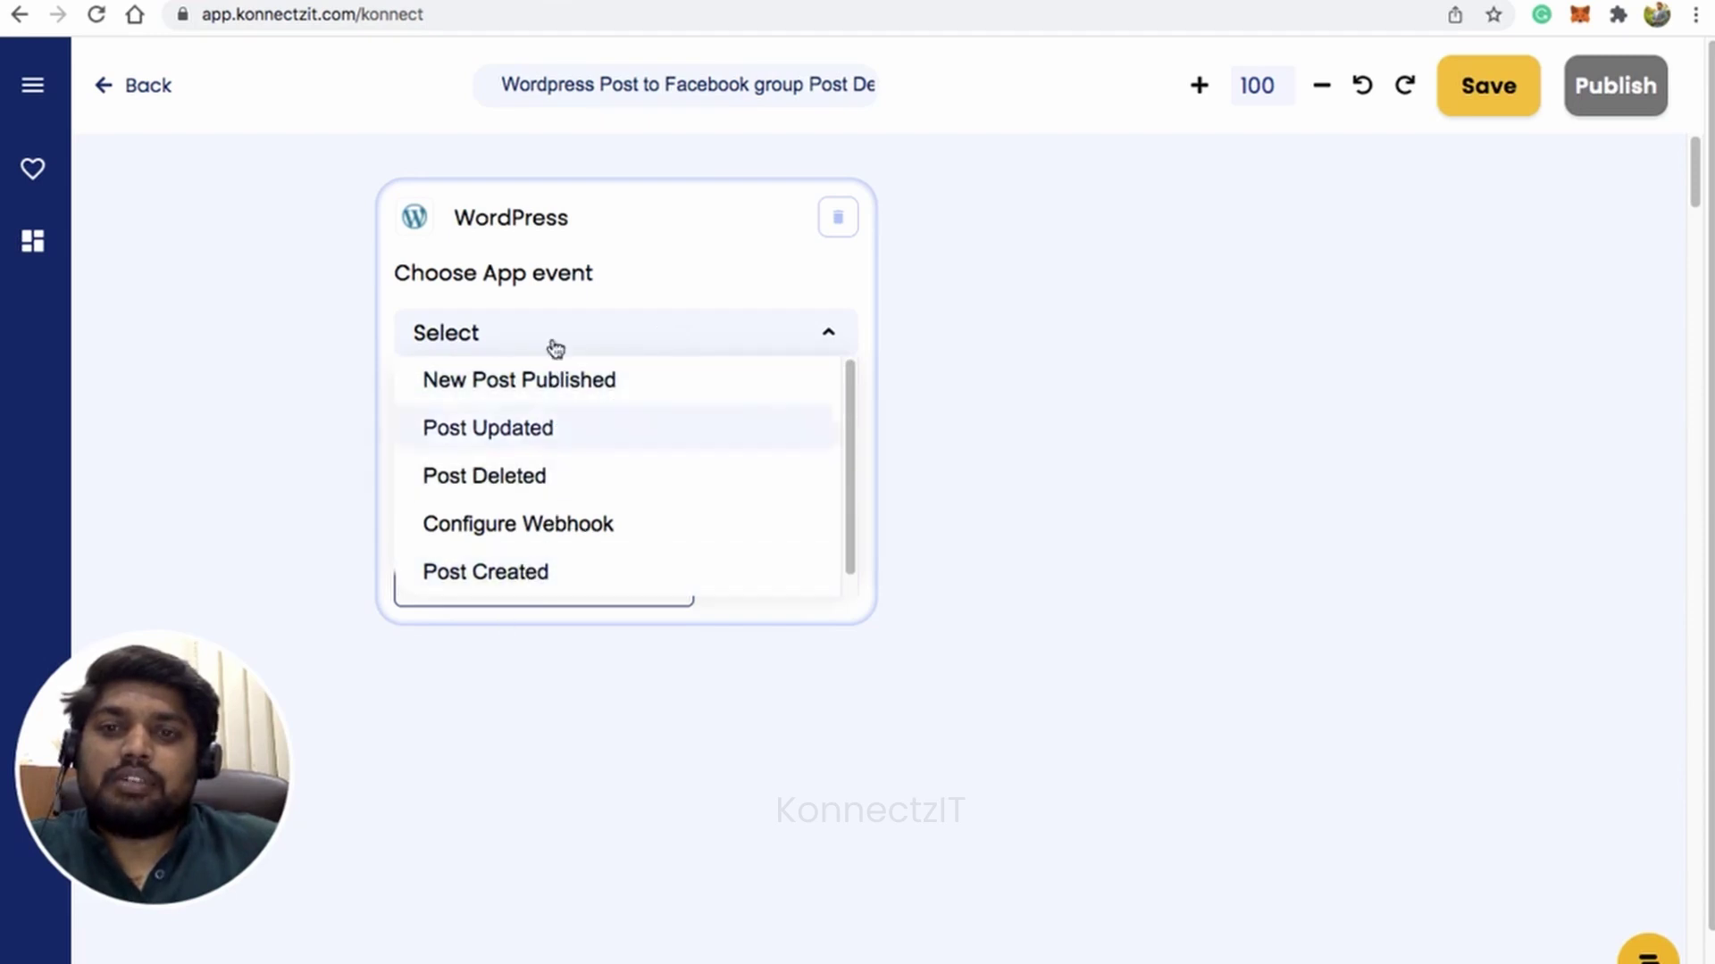
left_click(564, 384)
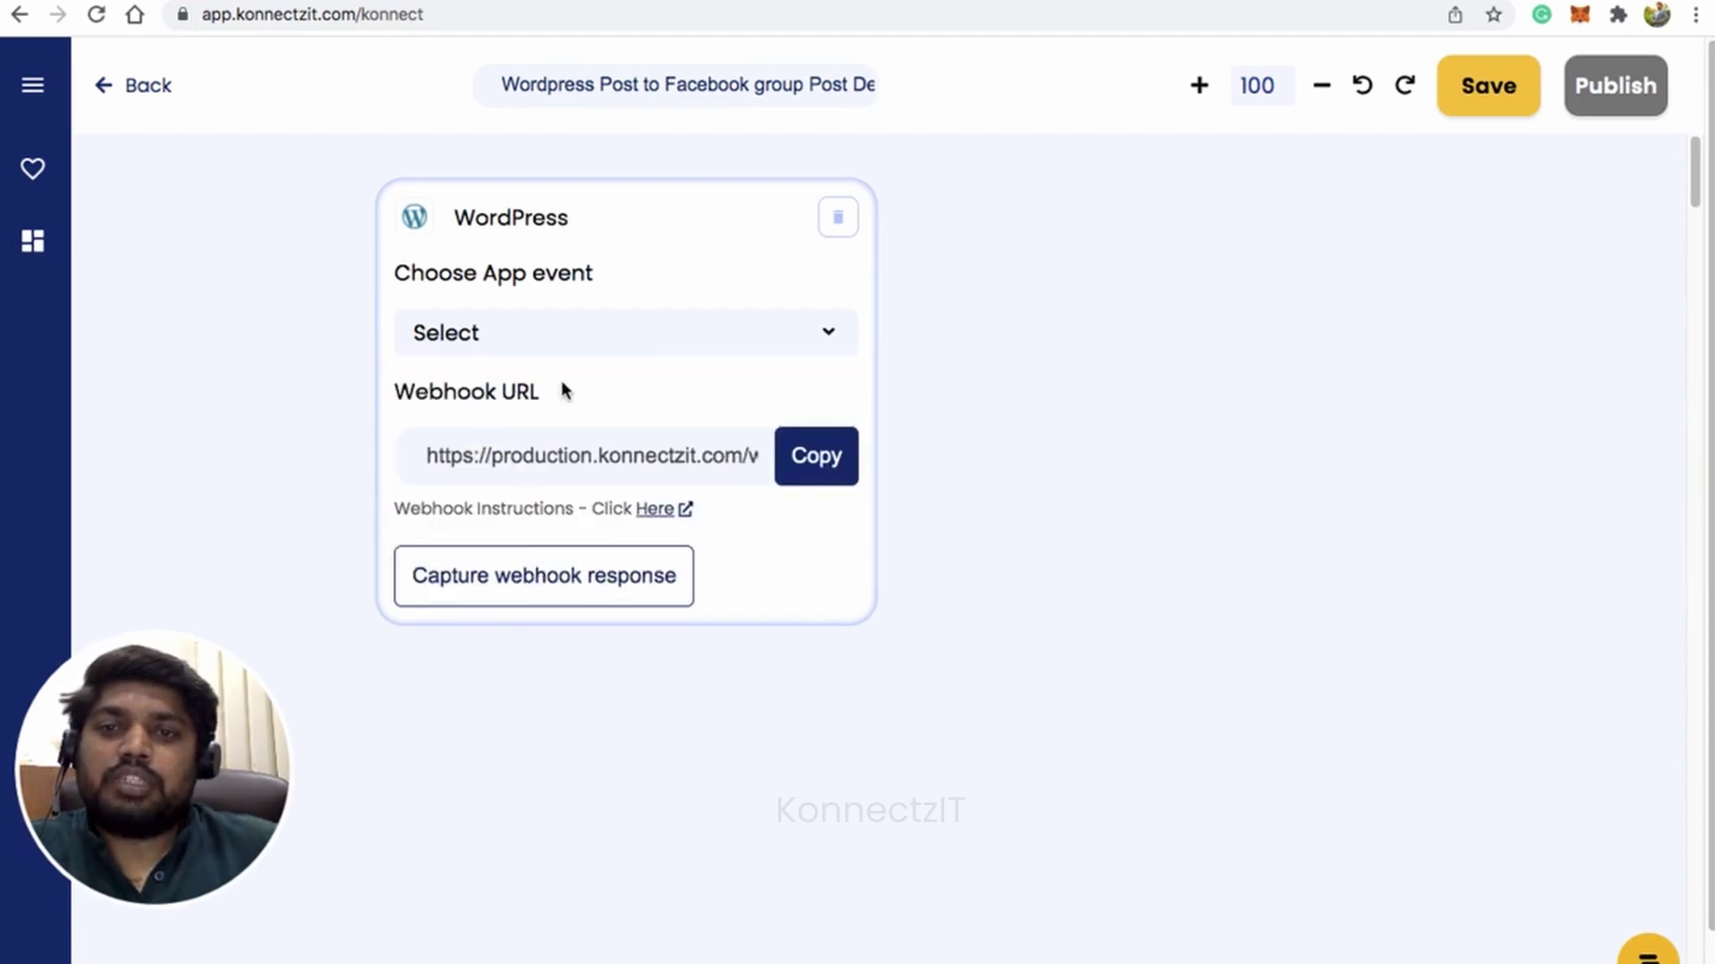
left_click(640, 510)
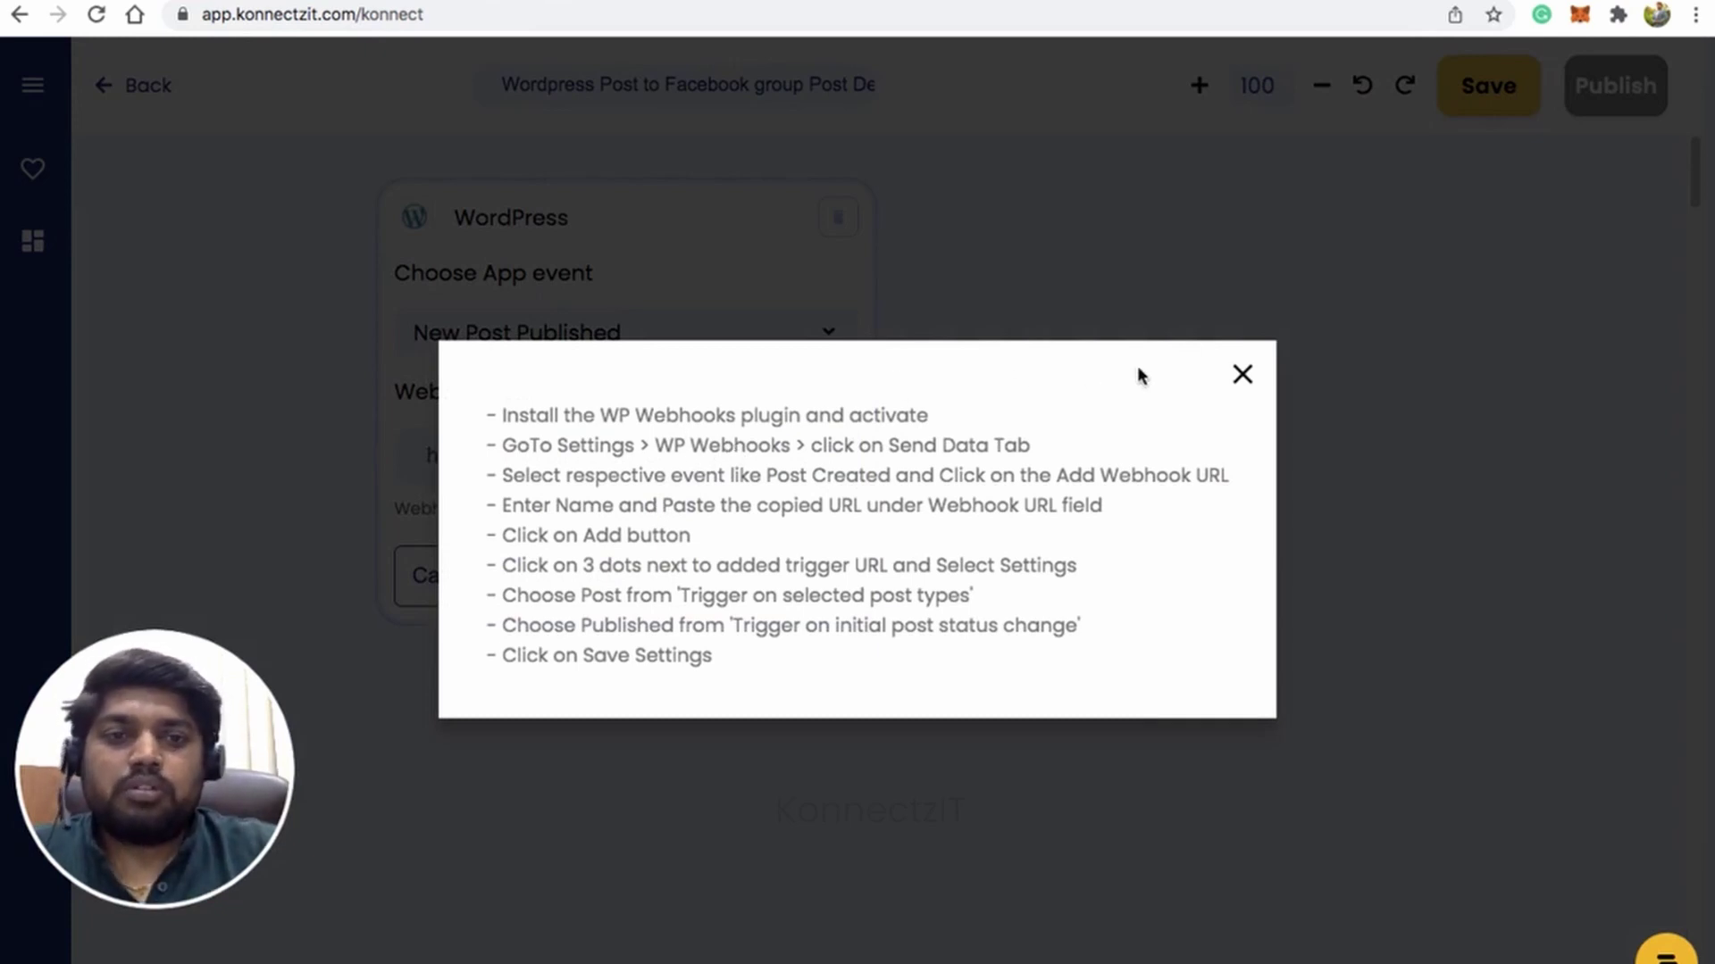
left_click(1239, 380)
scroll(889, 406, "down", 1)
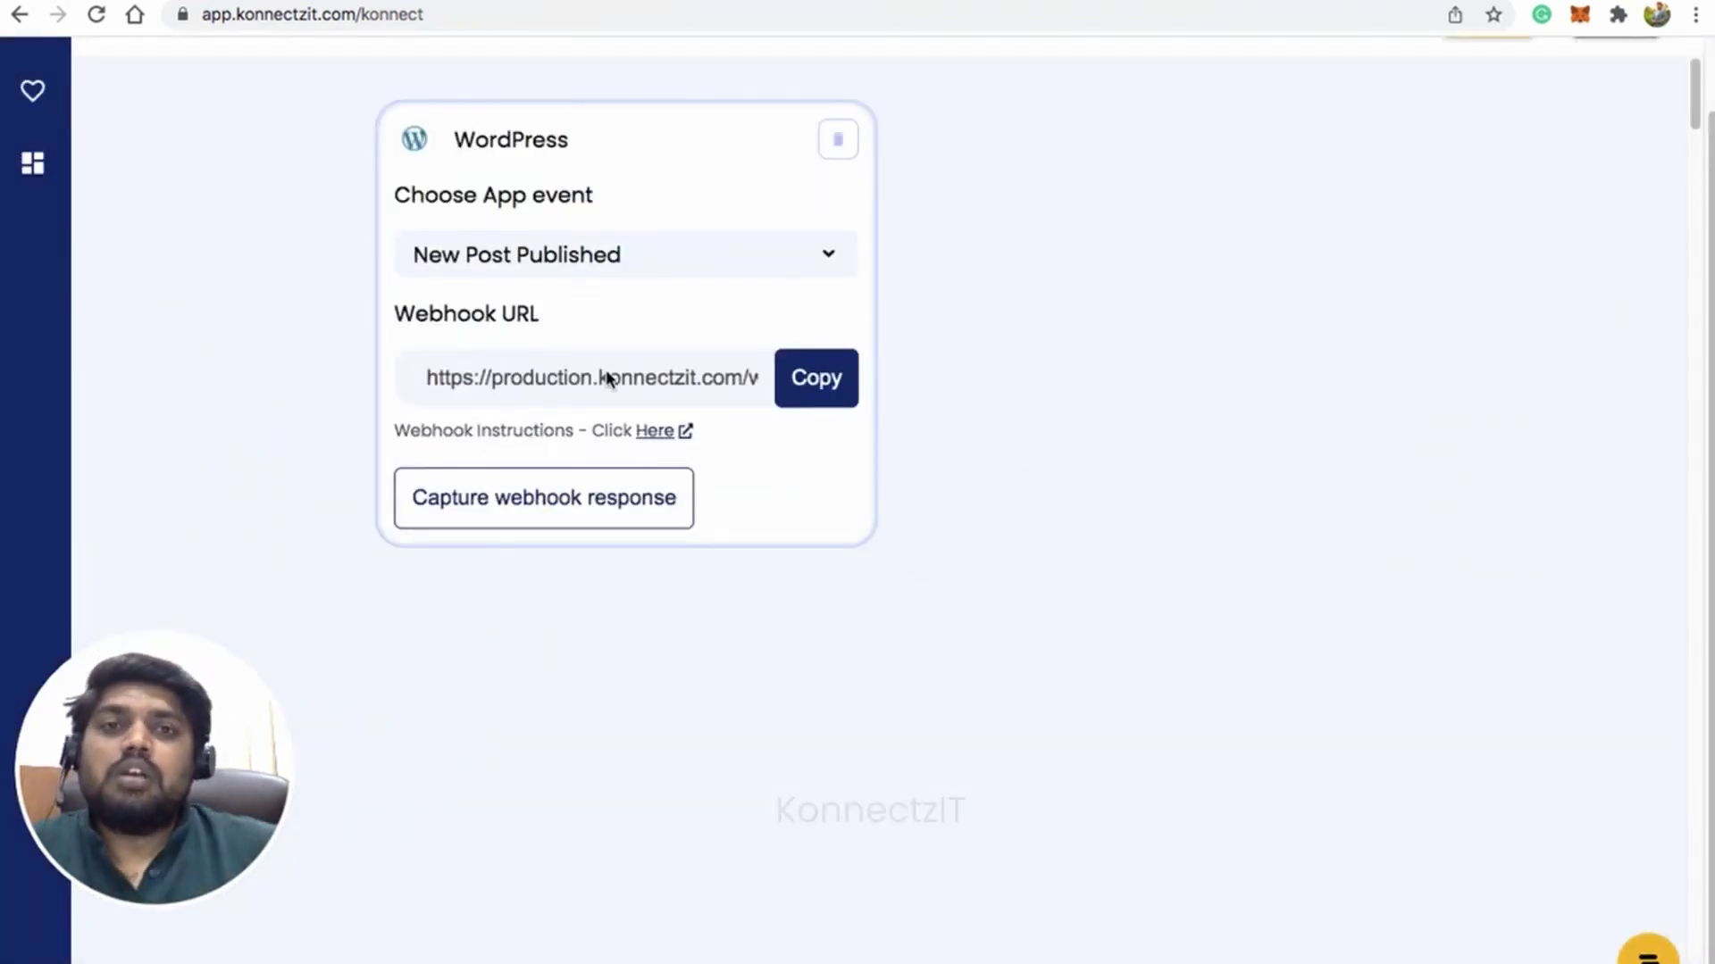
- Switch to the WordPress admin and search the installed plugins for "wp webhooks"
left_click(1201, 5)
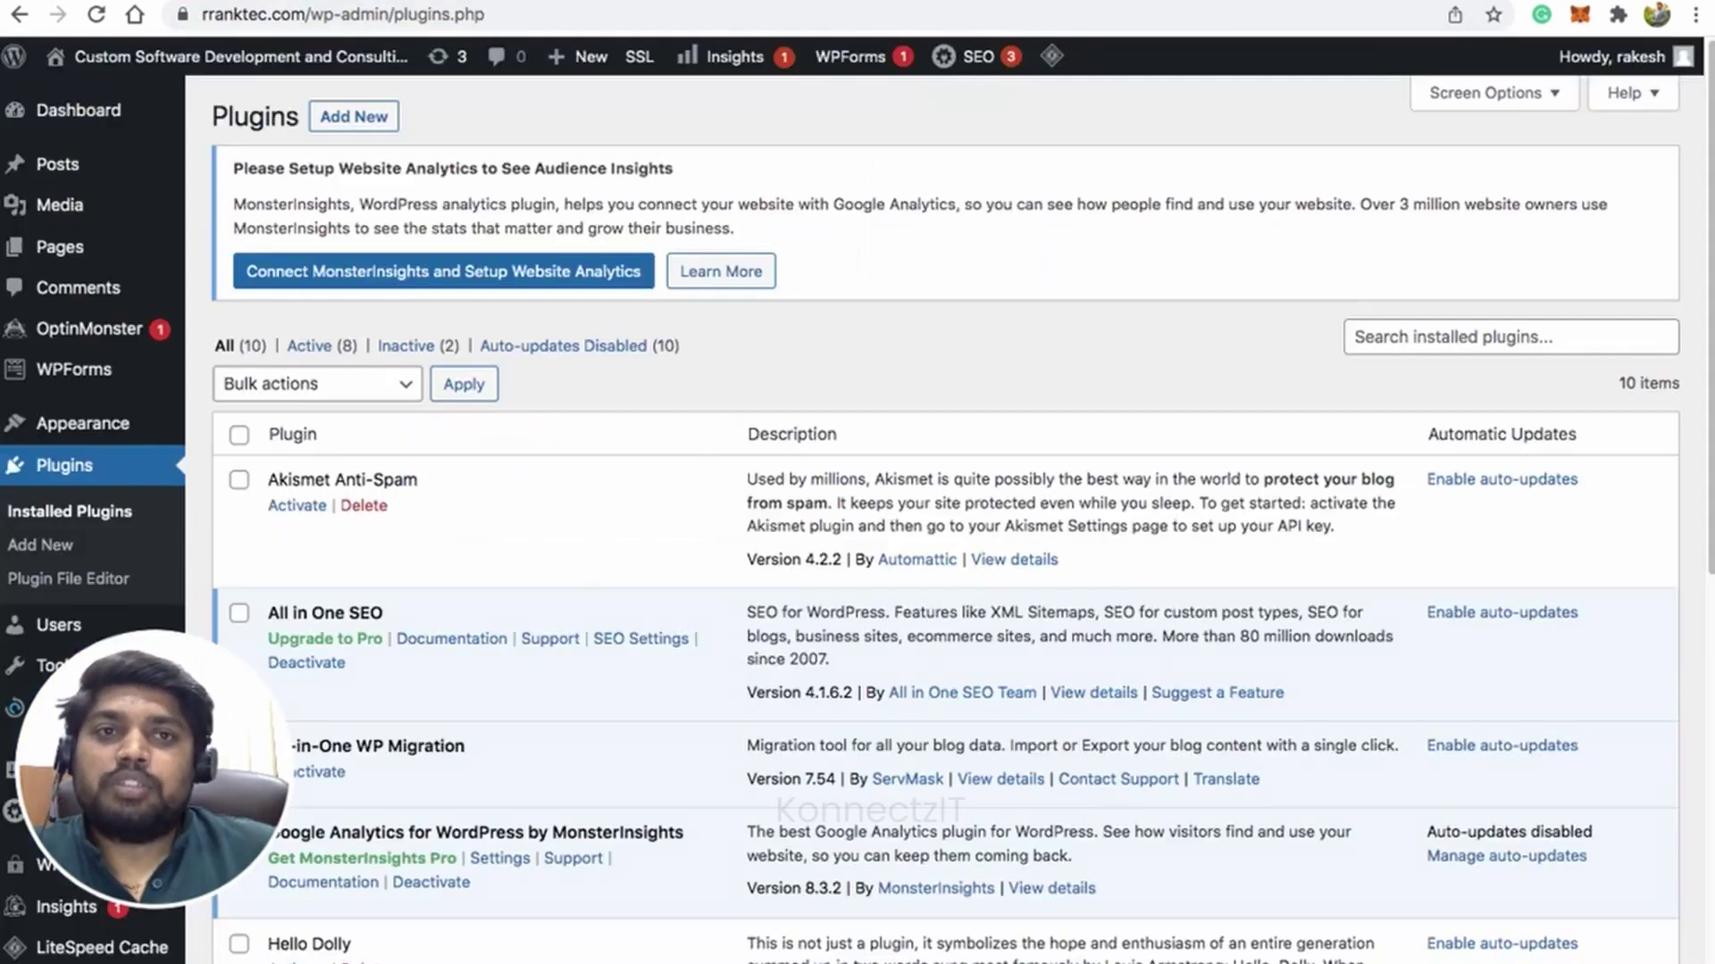
left_click(1423, 336)
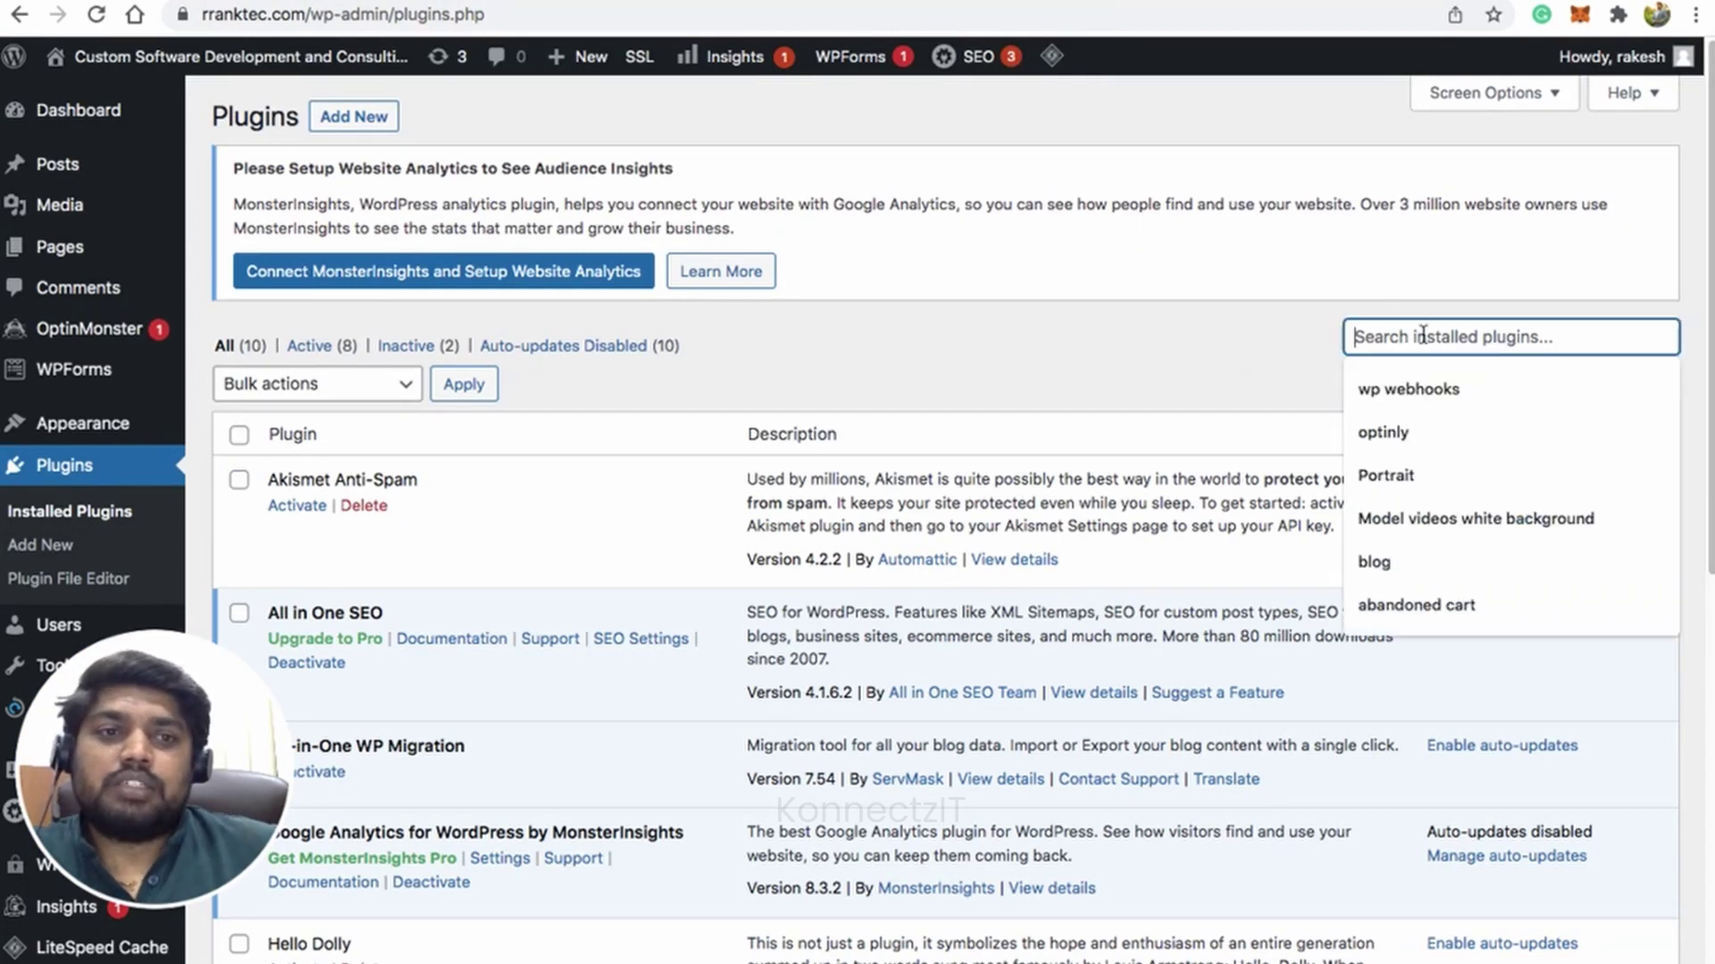
left_click(1423, 389)
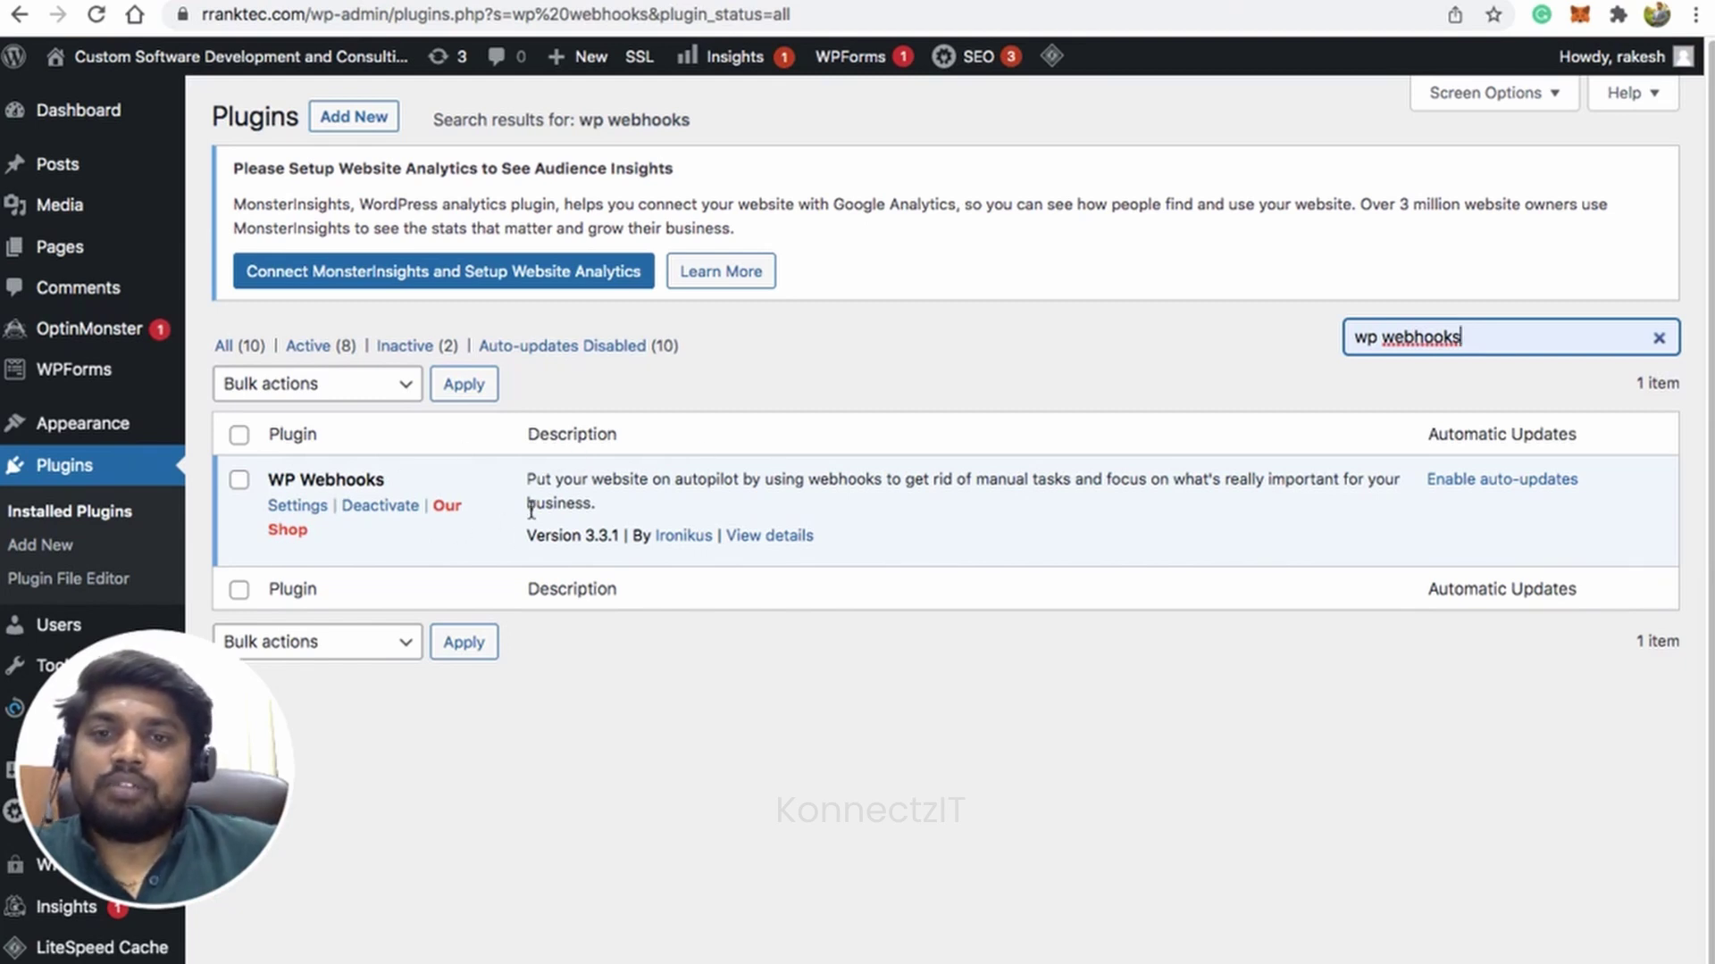
- Search the plugins available to add for "wp webhooks"
left_click(364, 124)
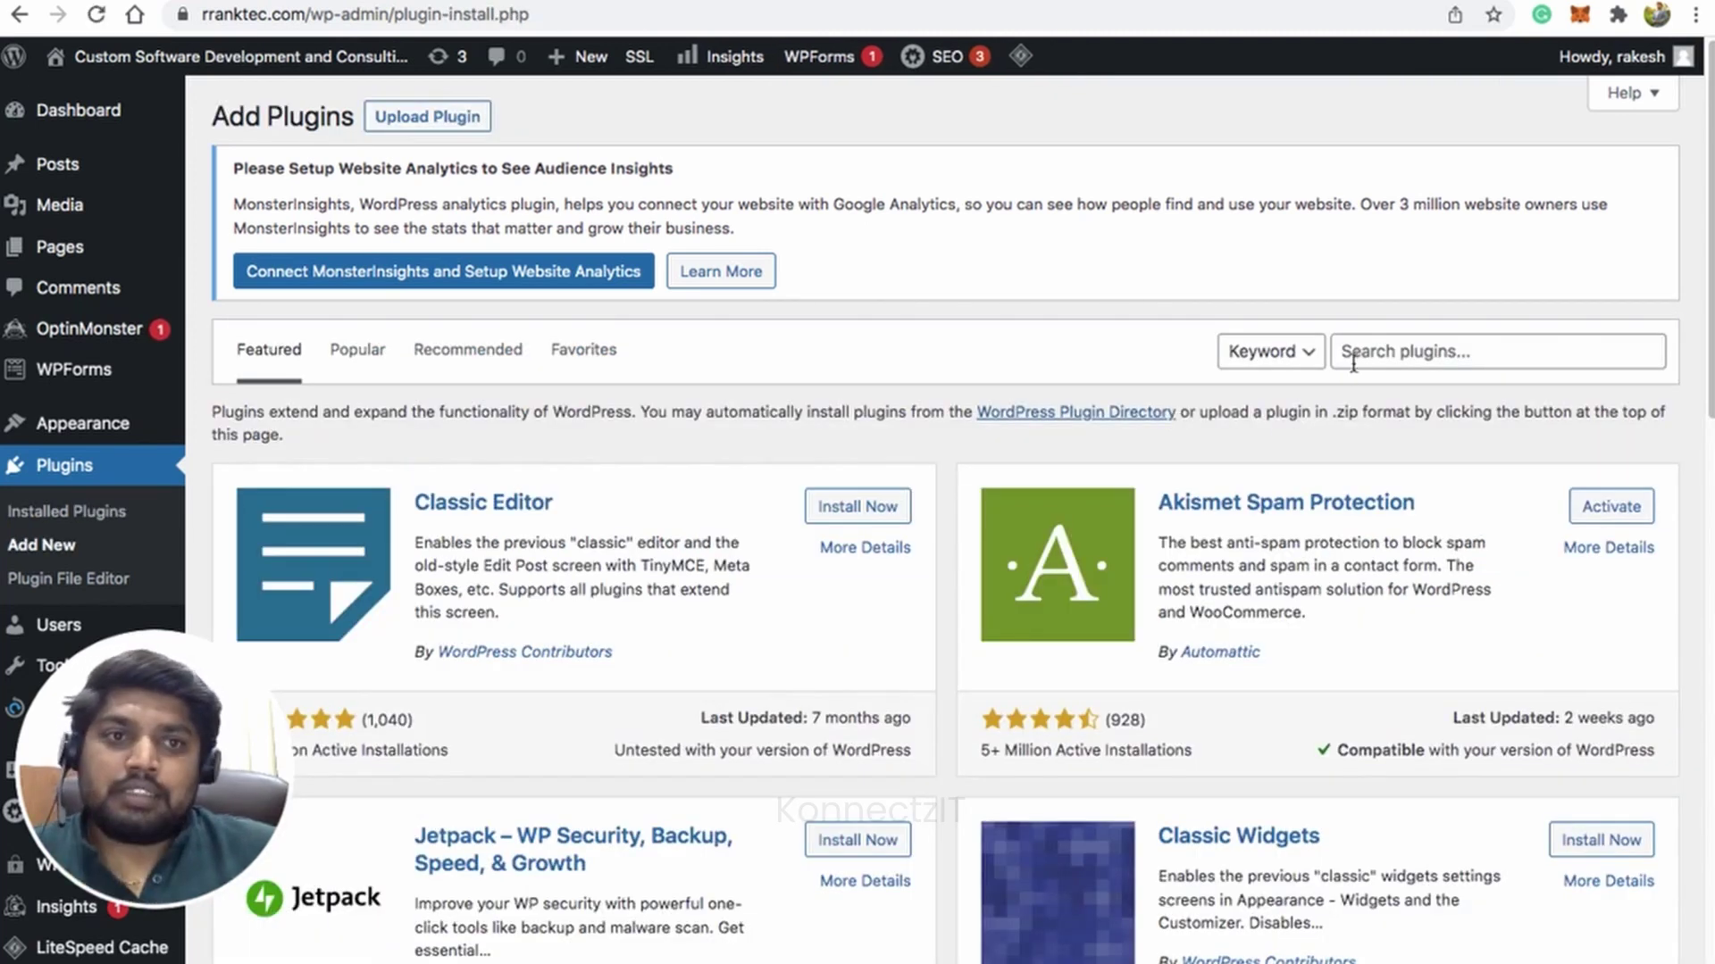
left_click(1378, 355)
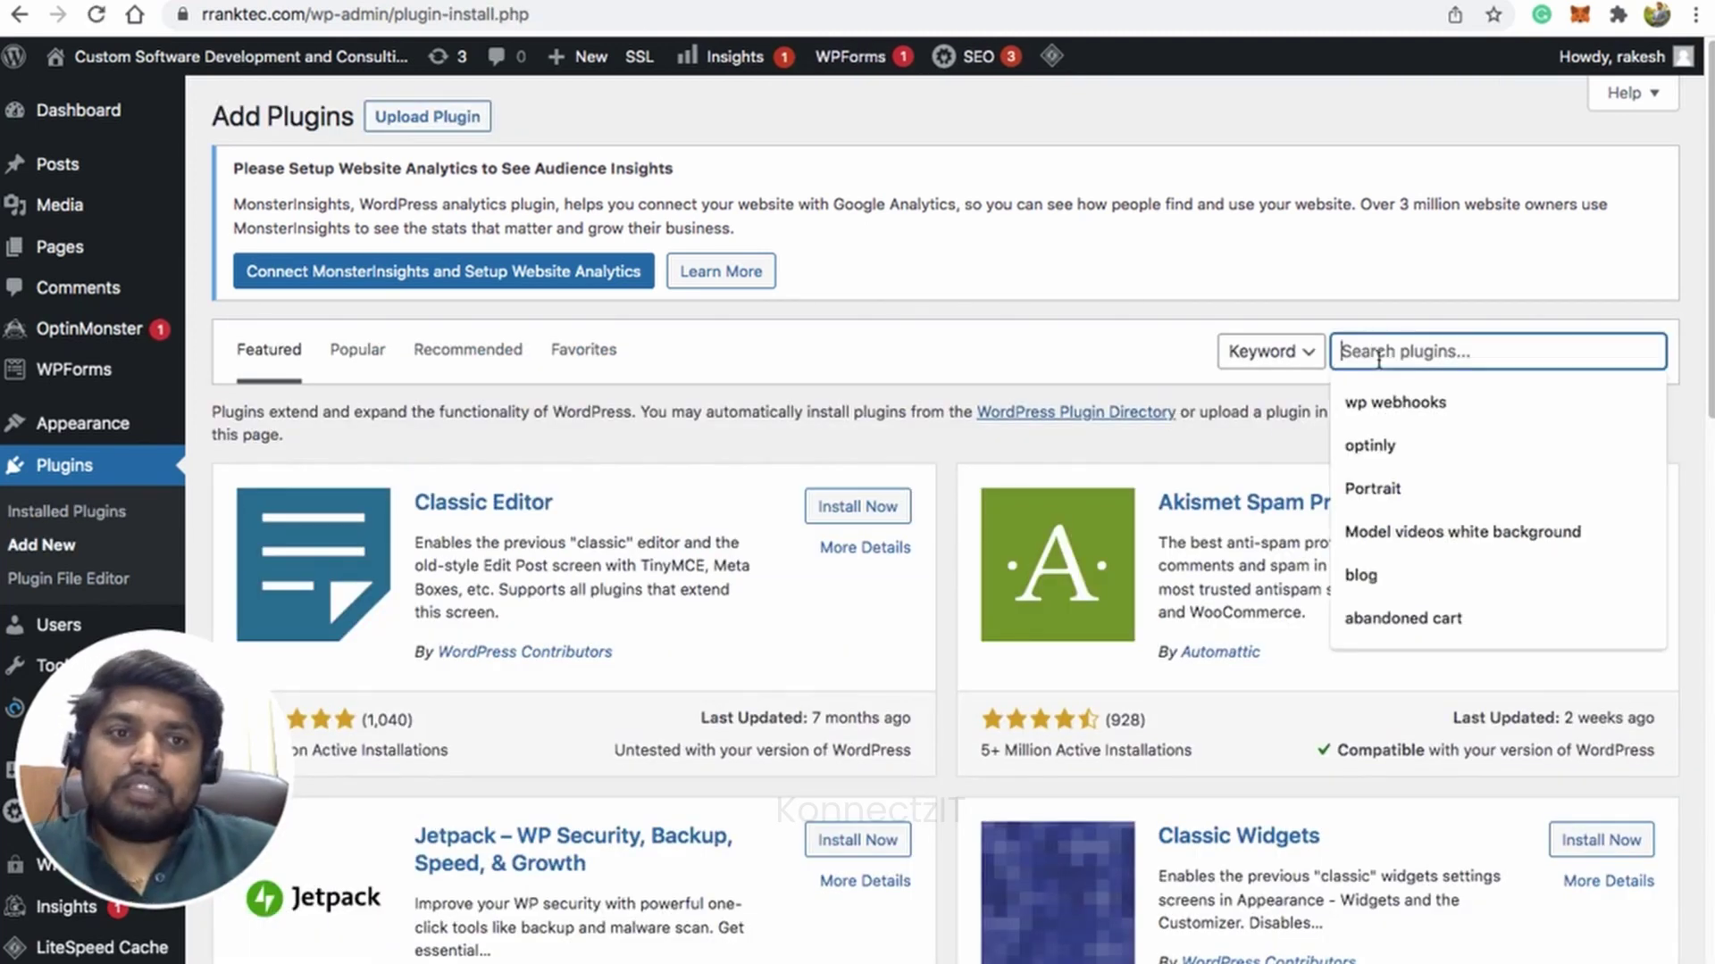
left_click(1395, 402)
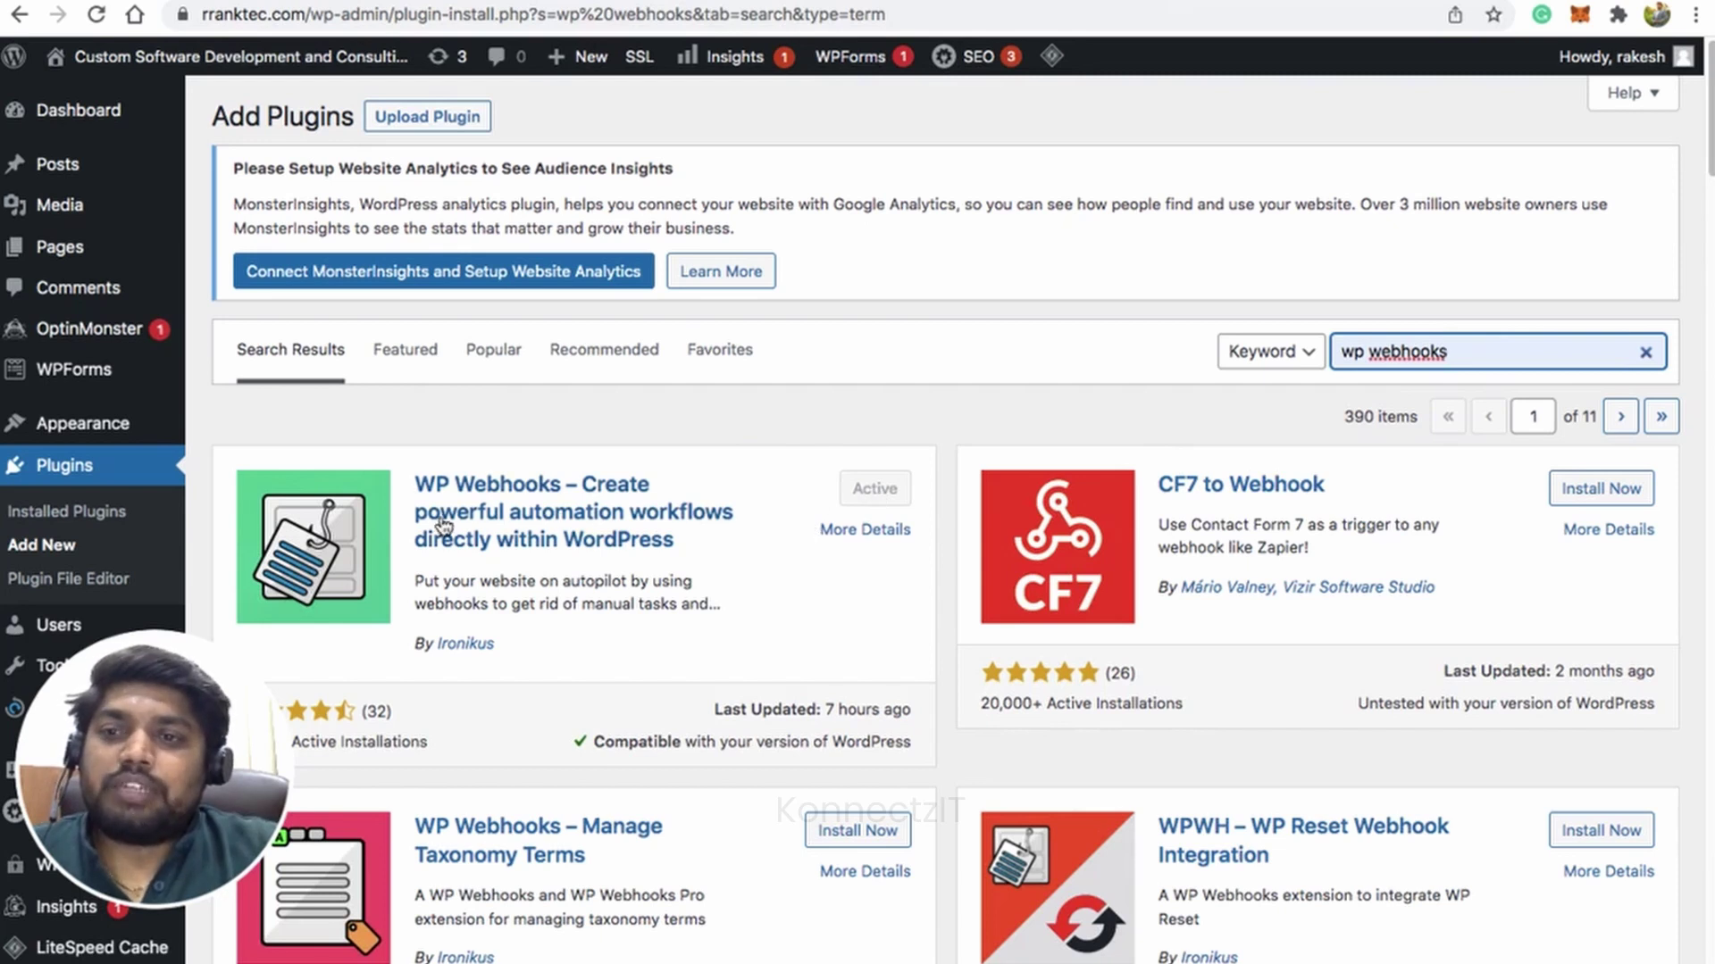
- Open the Send Data triggers in the WP Webhooks settings and select the Post created trigger
mouse_move(192, 670)
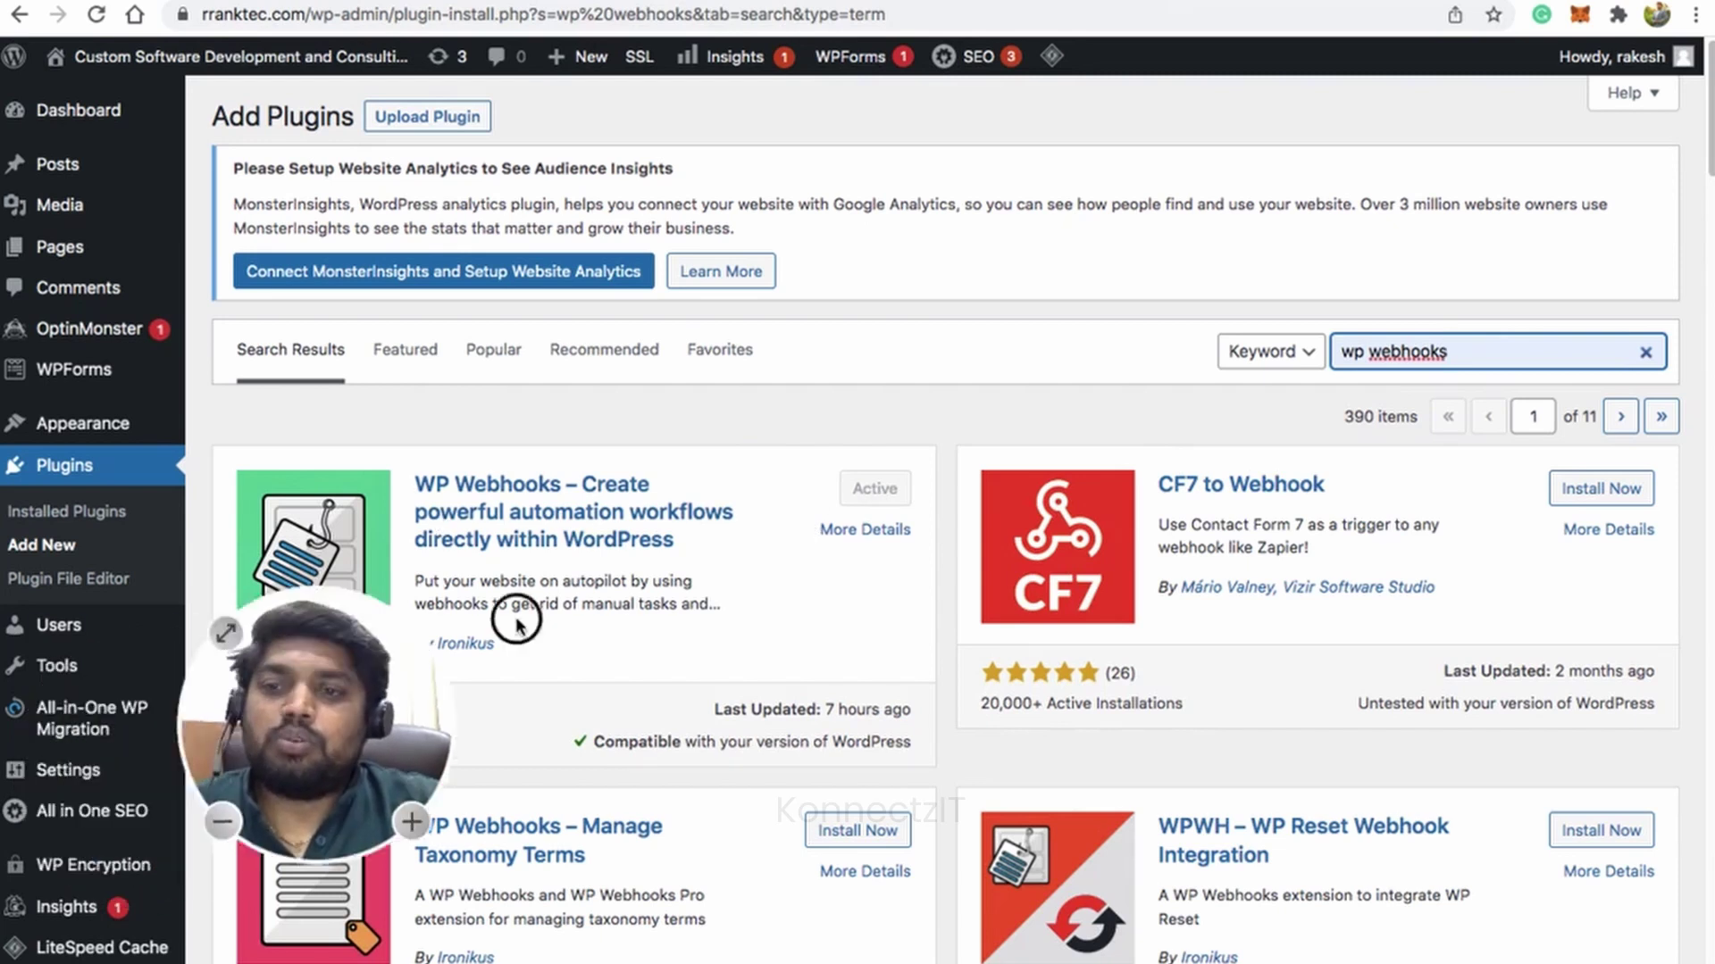
mouse_move(90, 782)
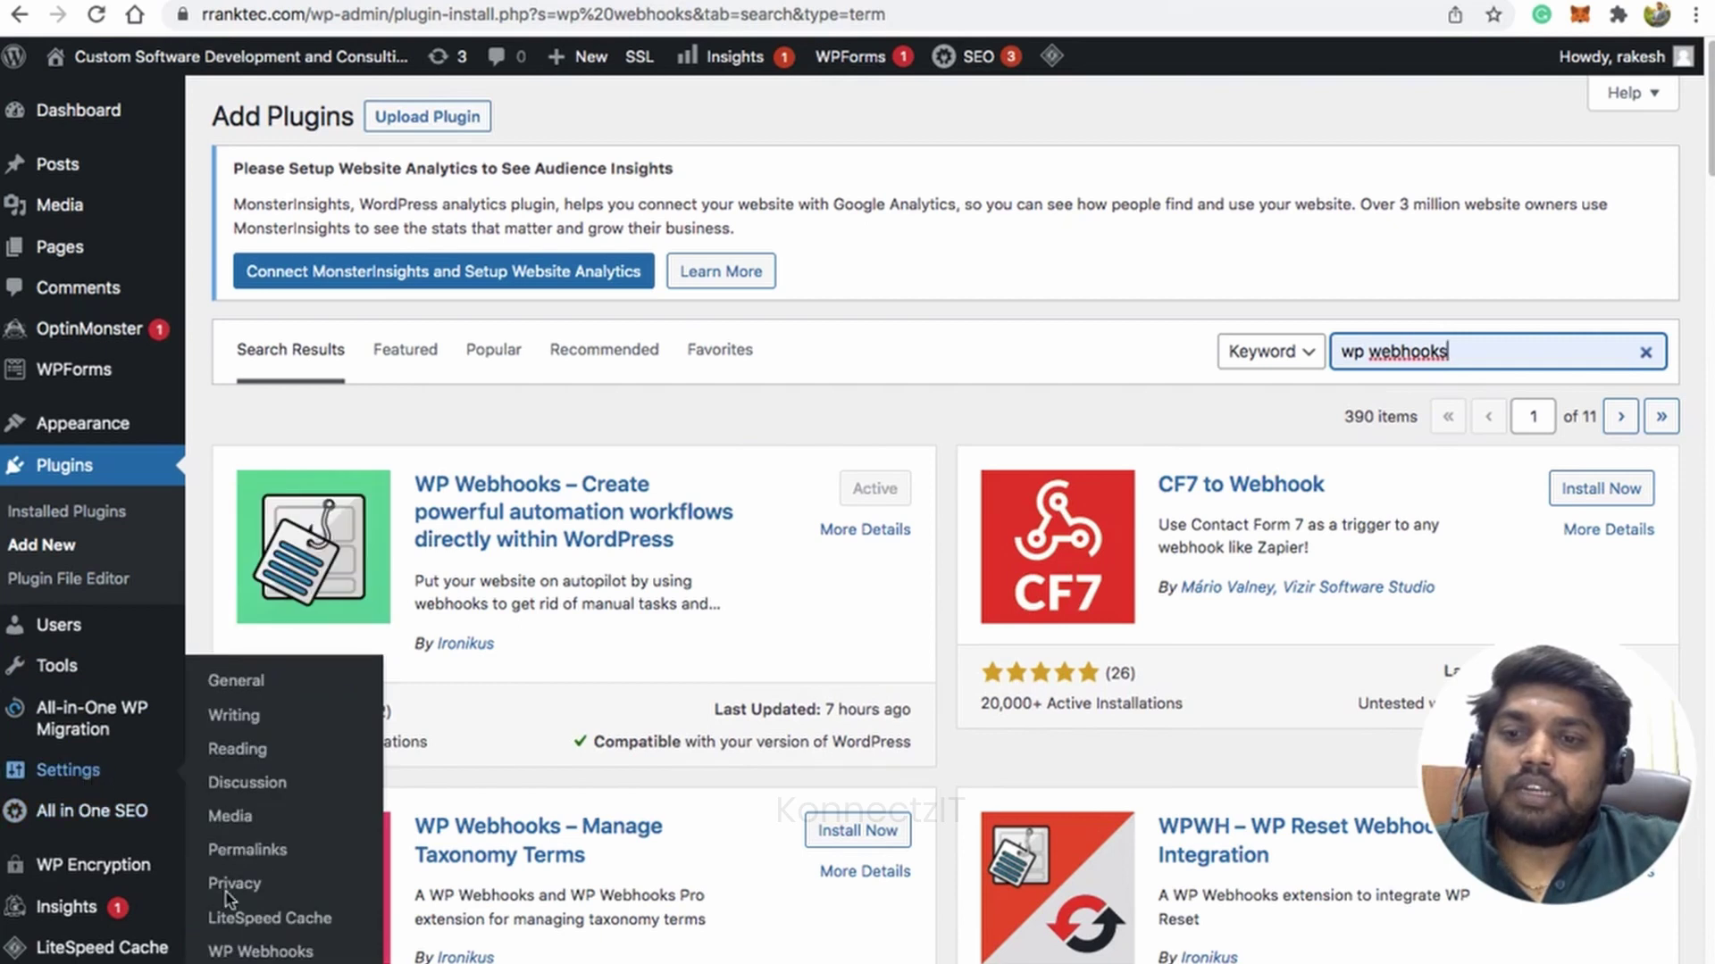
left_click(244, 954)
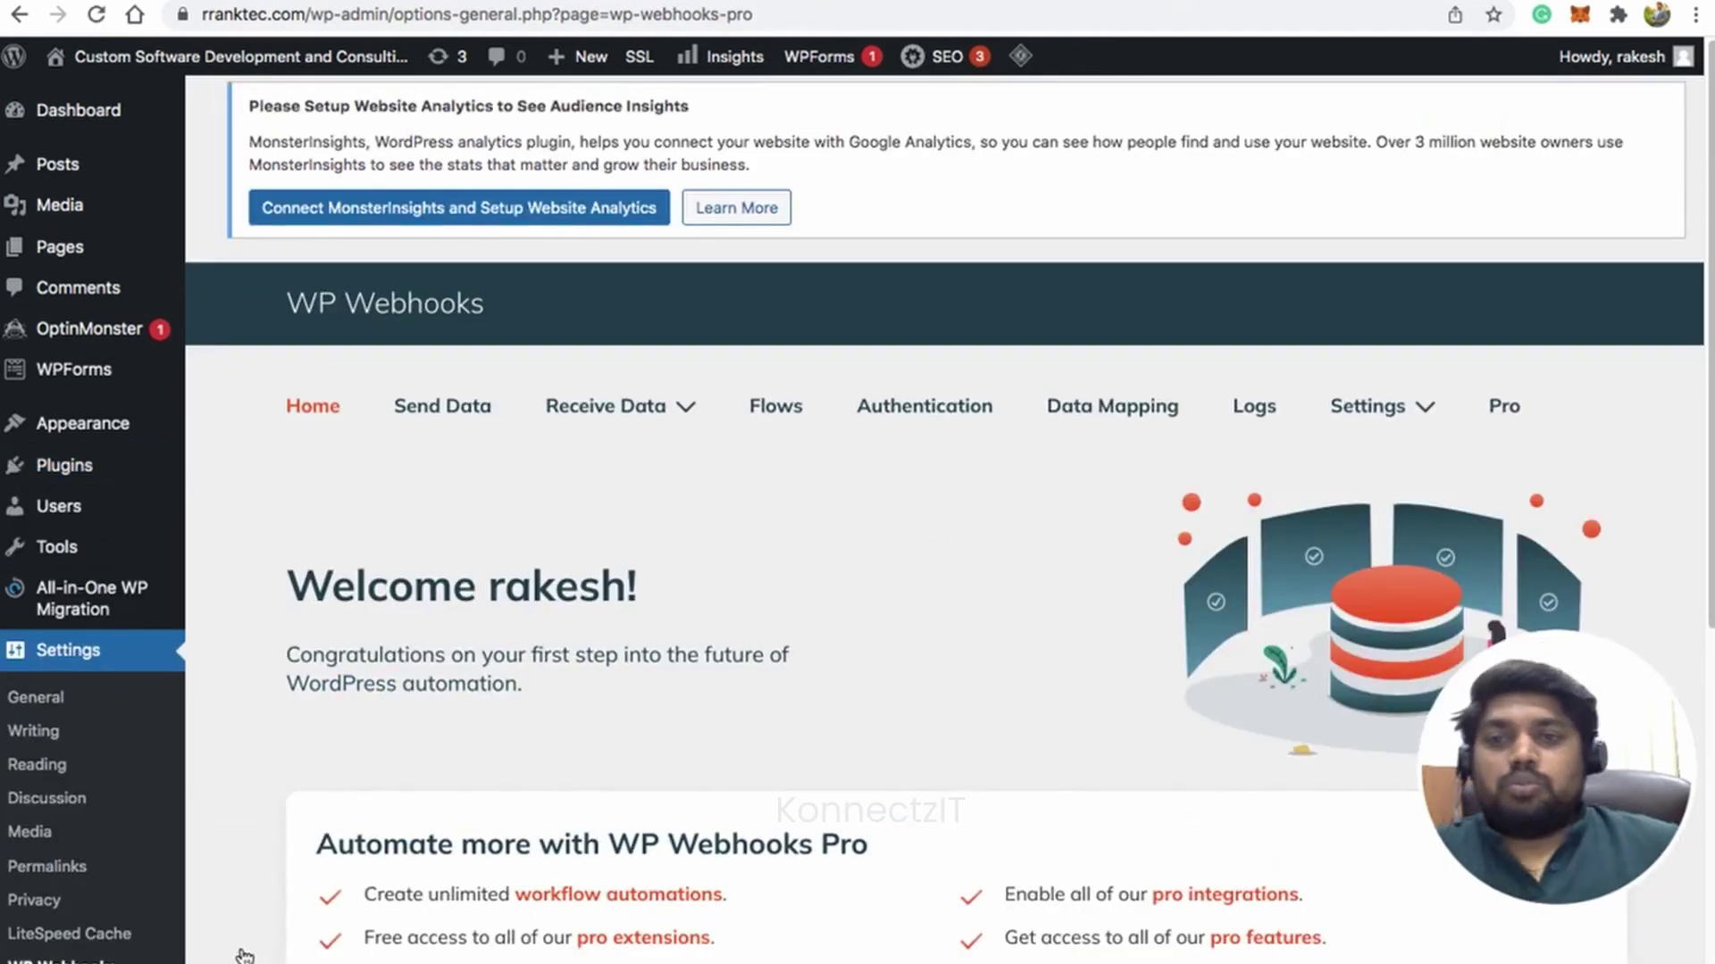
left_click(441, 409)
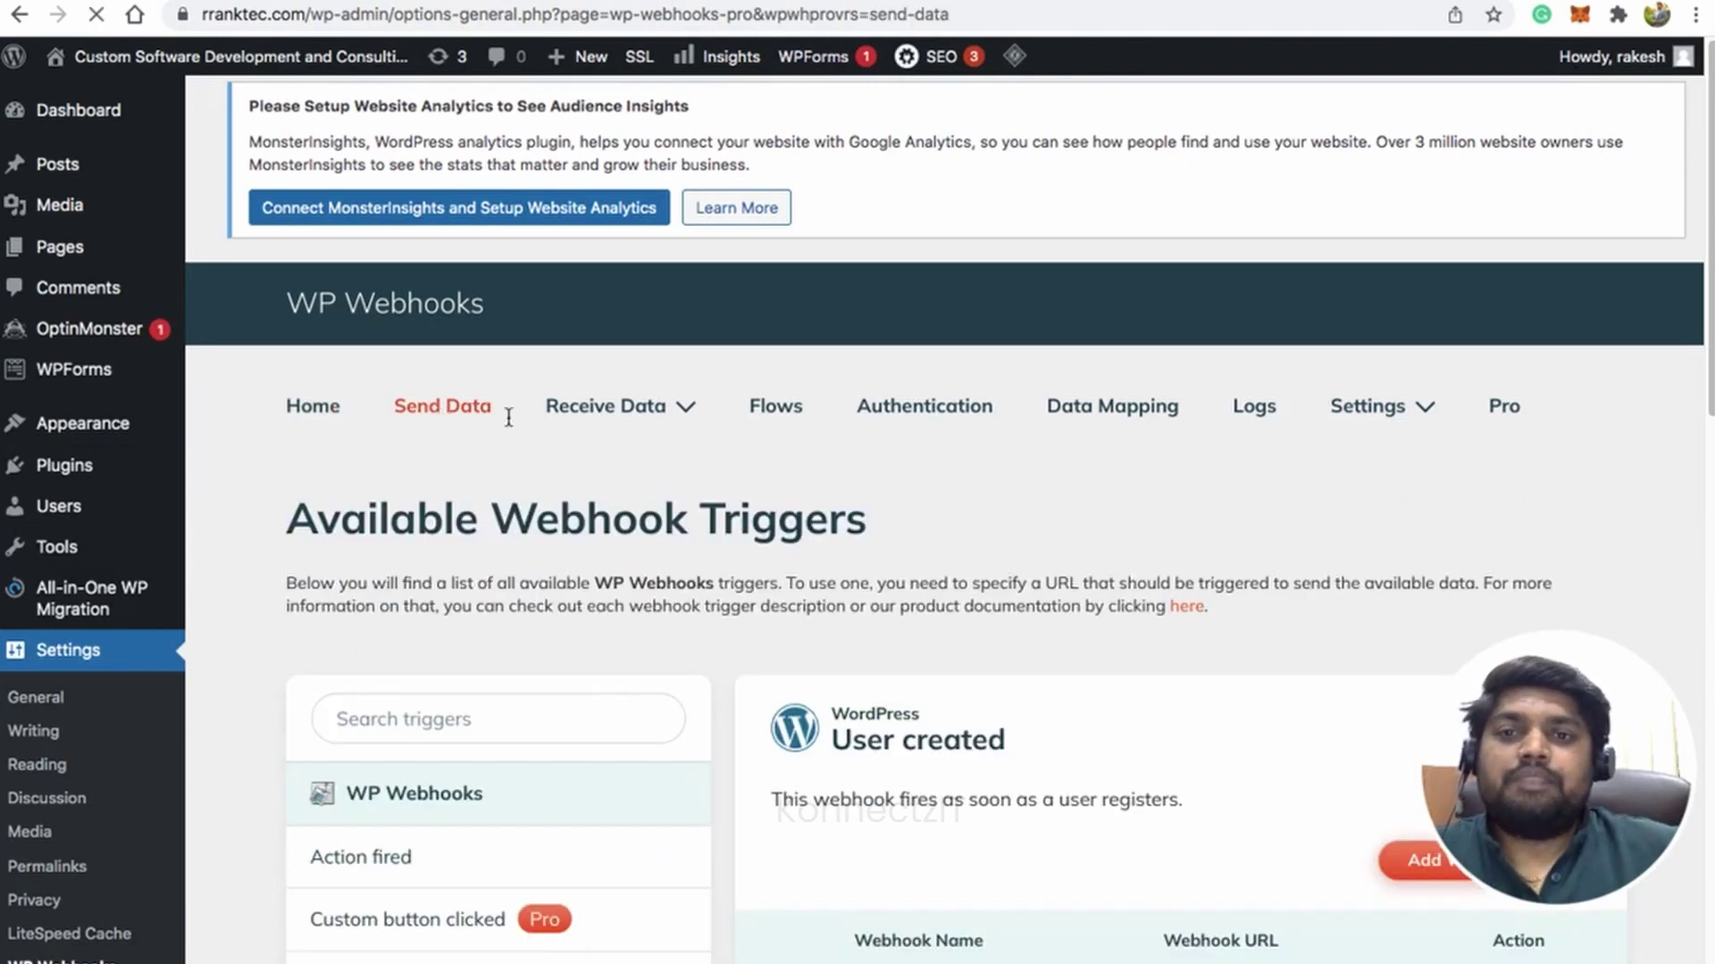
scroll(497, 458, "down", 5)
scroll(451, 340, "up", 1)
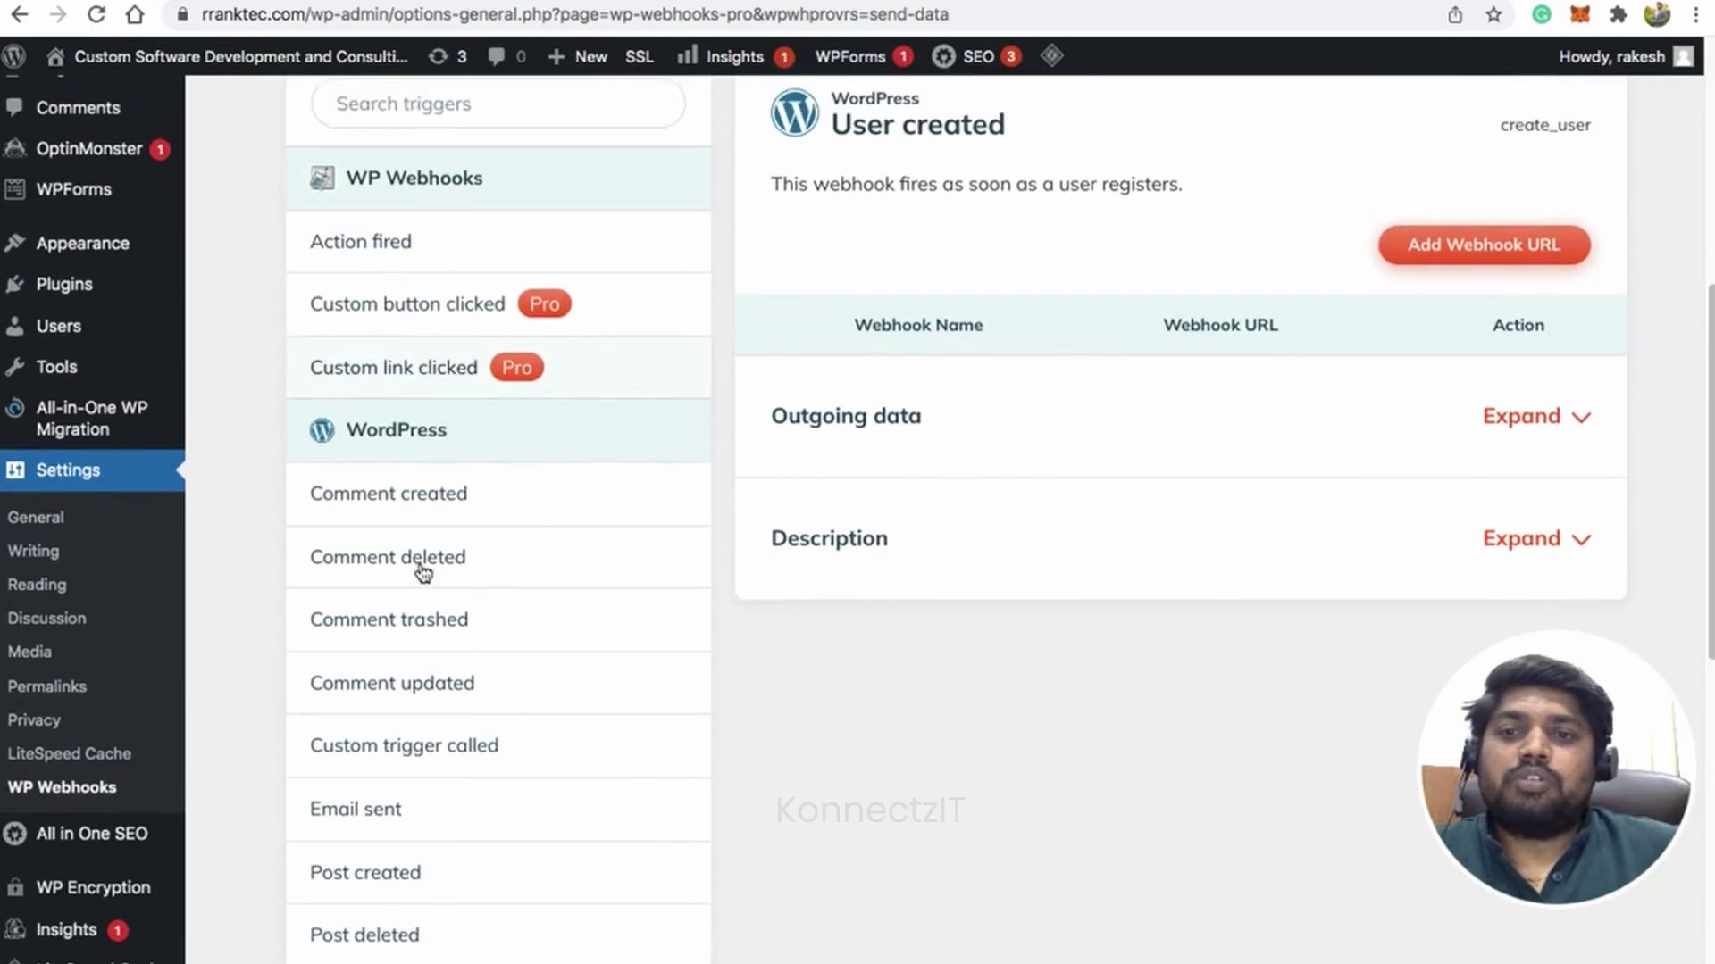
left_click(384, 886)
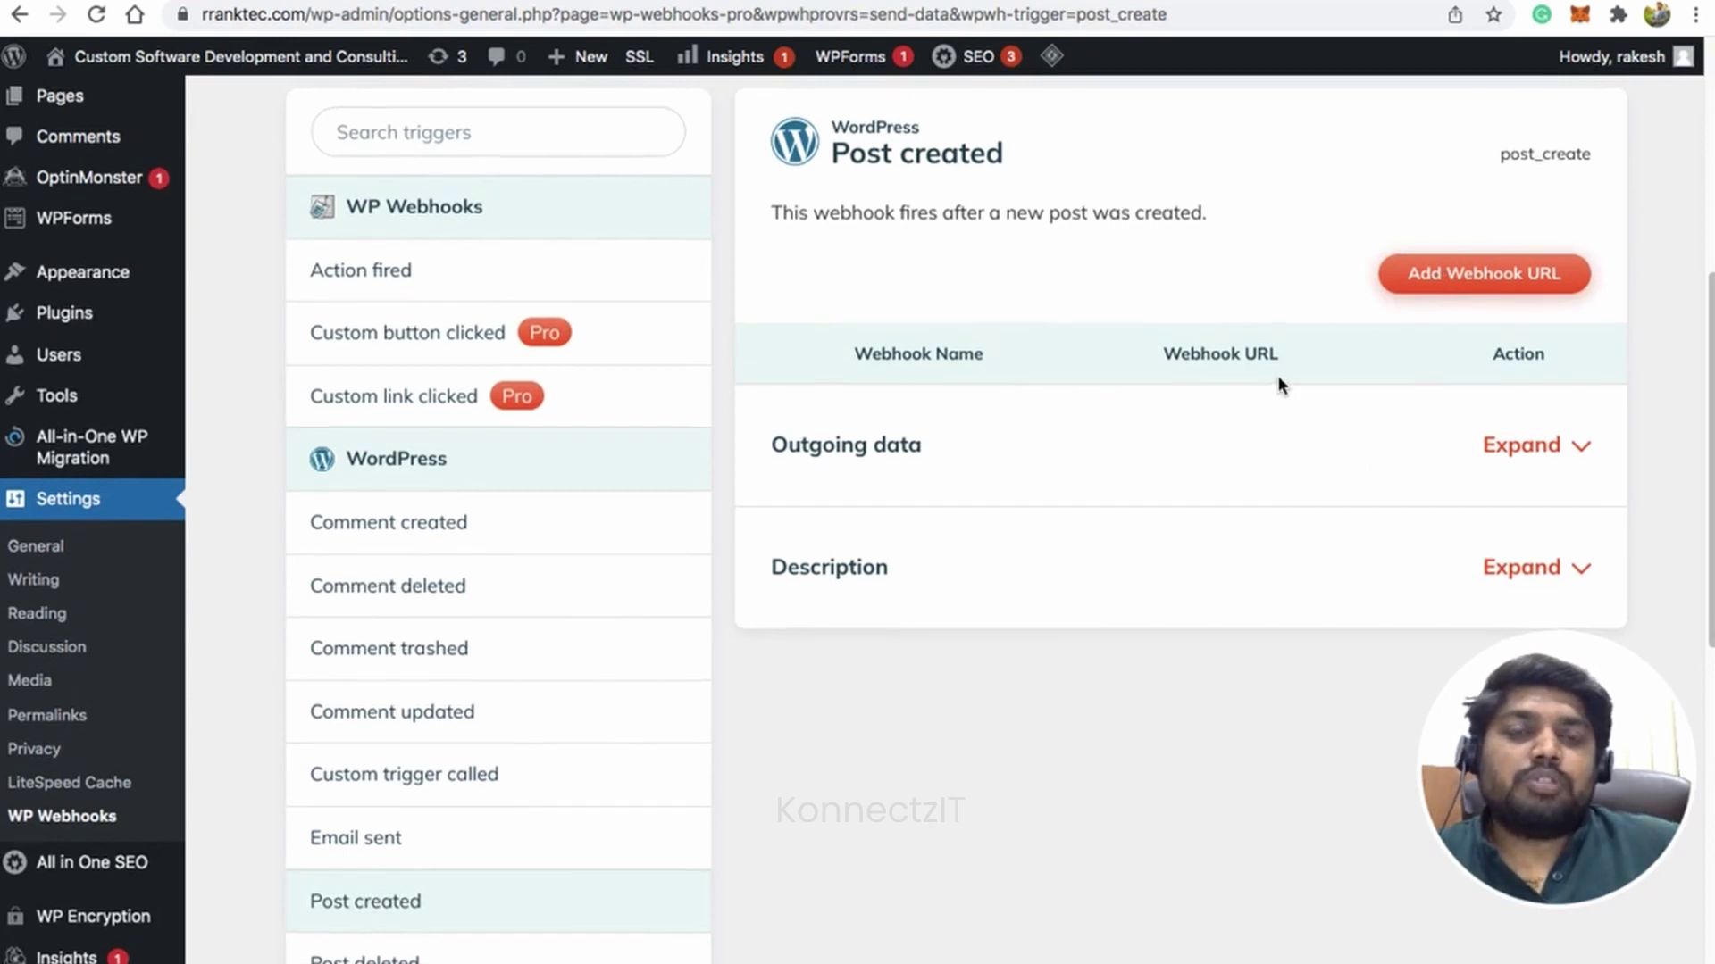
- Add a webhook named "KonnectzIT Demo" to the Post created trigger, using the webhook URL copied from the KonnectzIT WordPress card
scroll(1277, 375, "up", 3)
scroll(1418, 551, "down", 3)
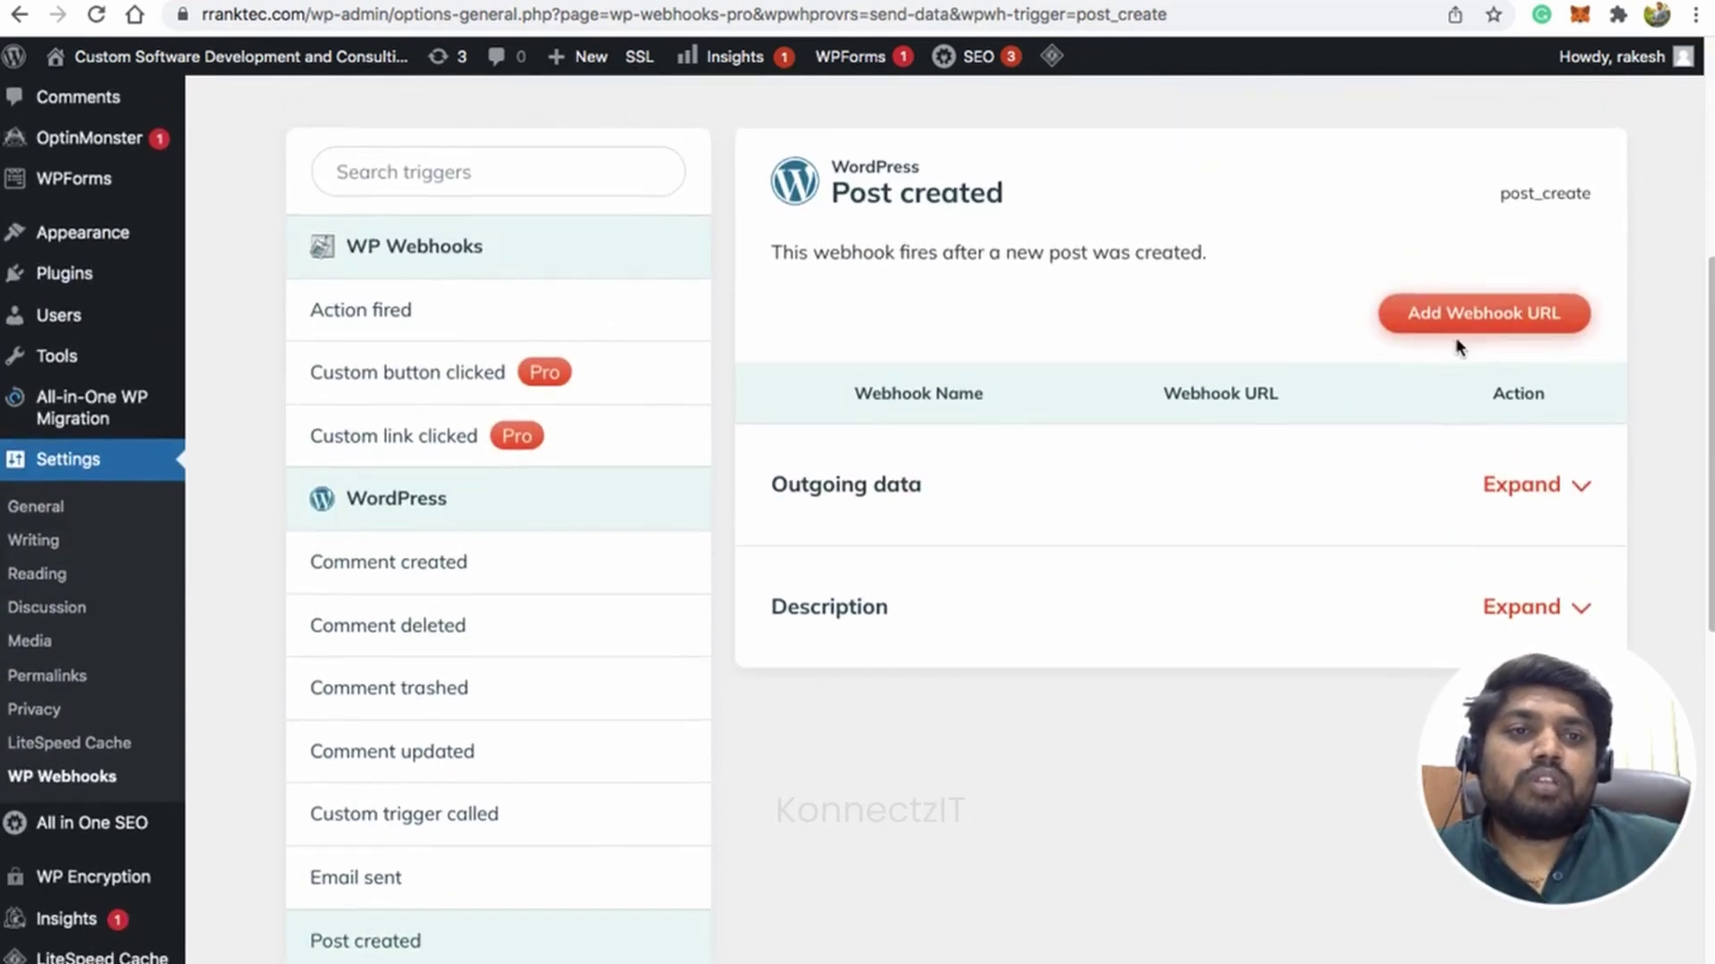
left_click(1466, 317)
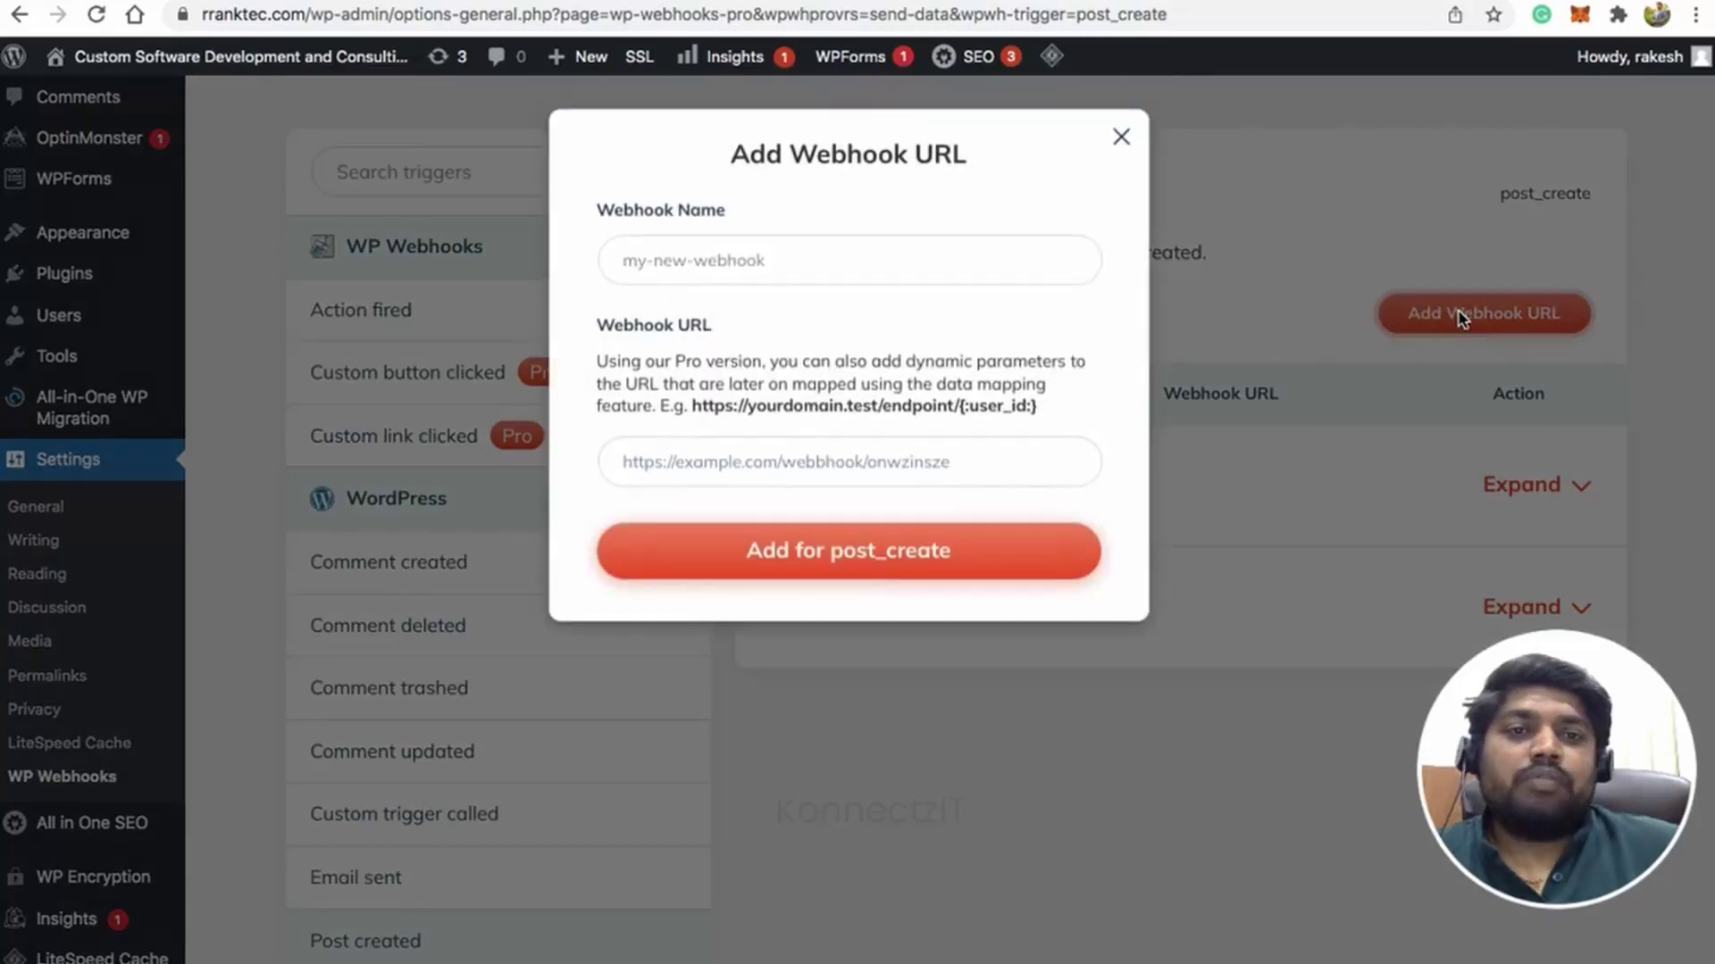
left_click(742, 266)
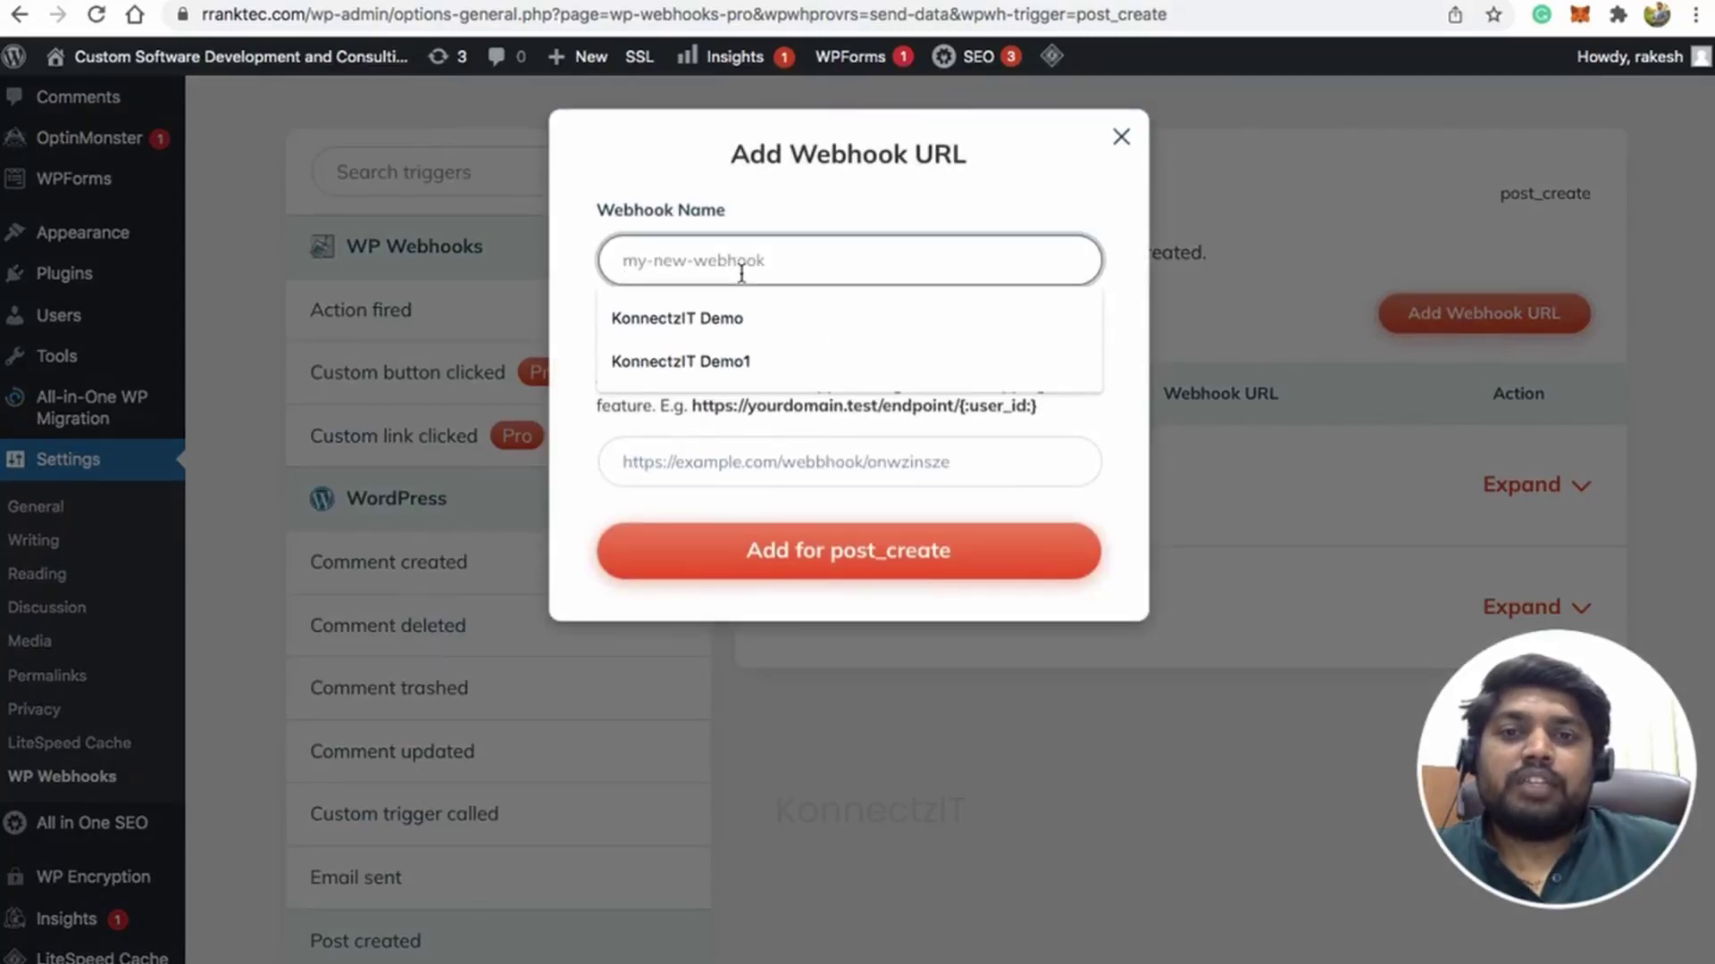
left_click(734, 319)
left_click(738, 456)
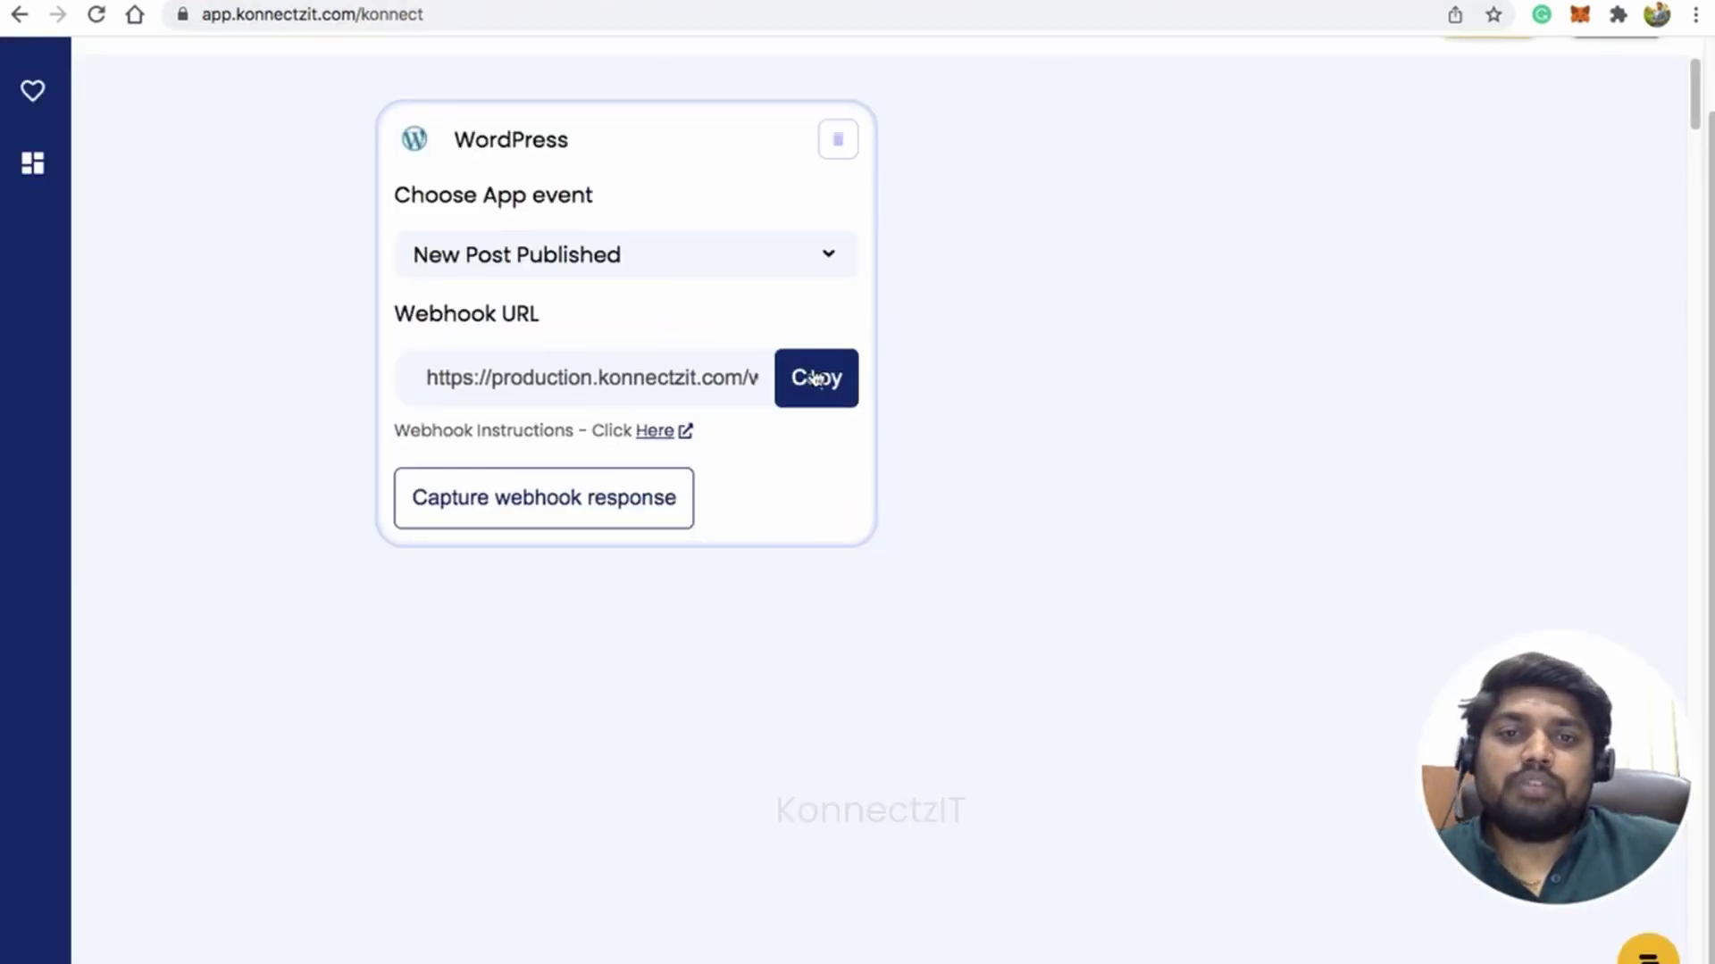
left_click(814, 378)
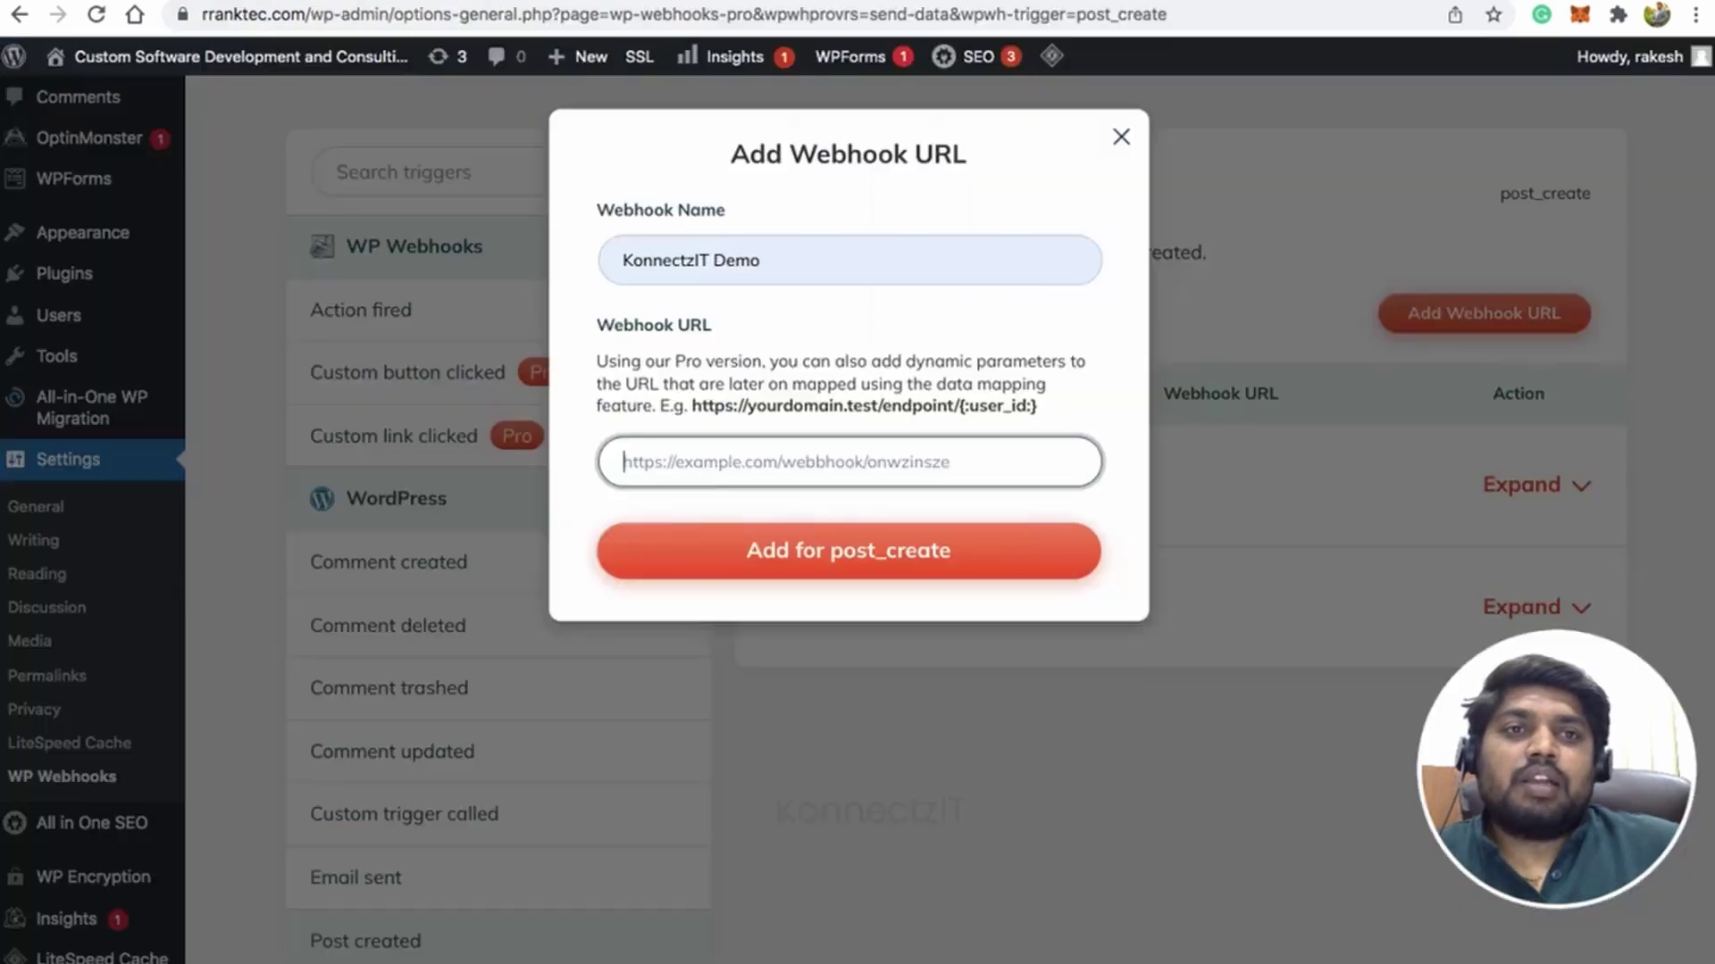
left_click(841, 468)
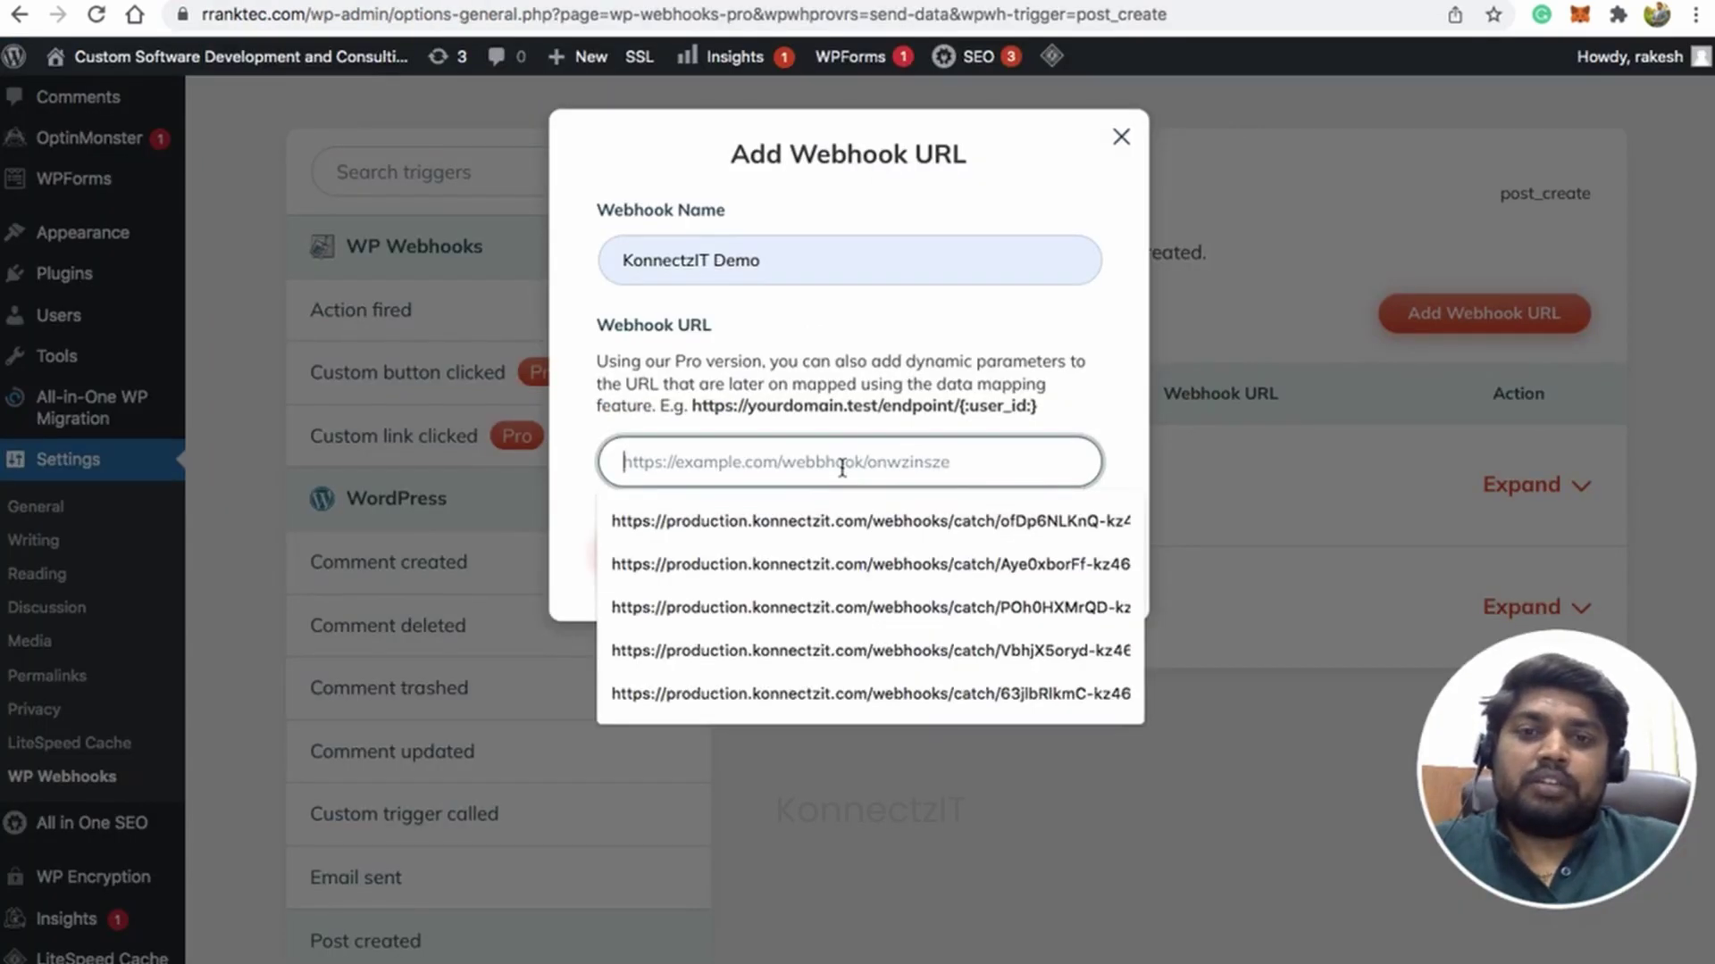
key("ctrl+v")
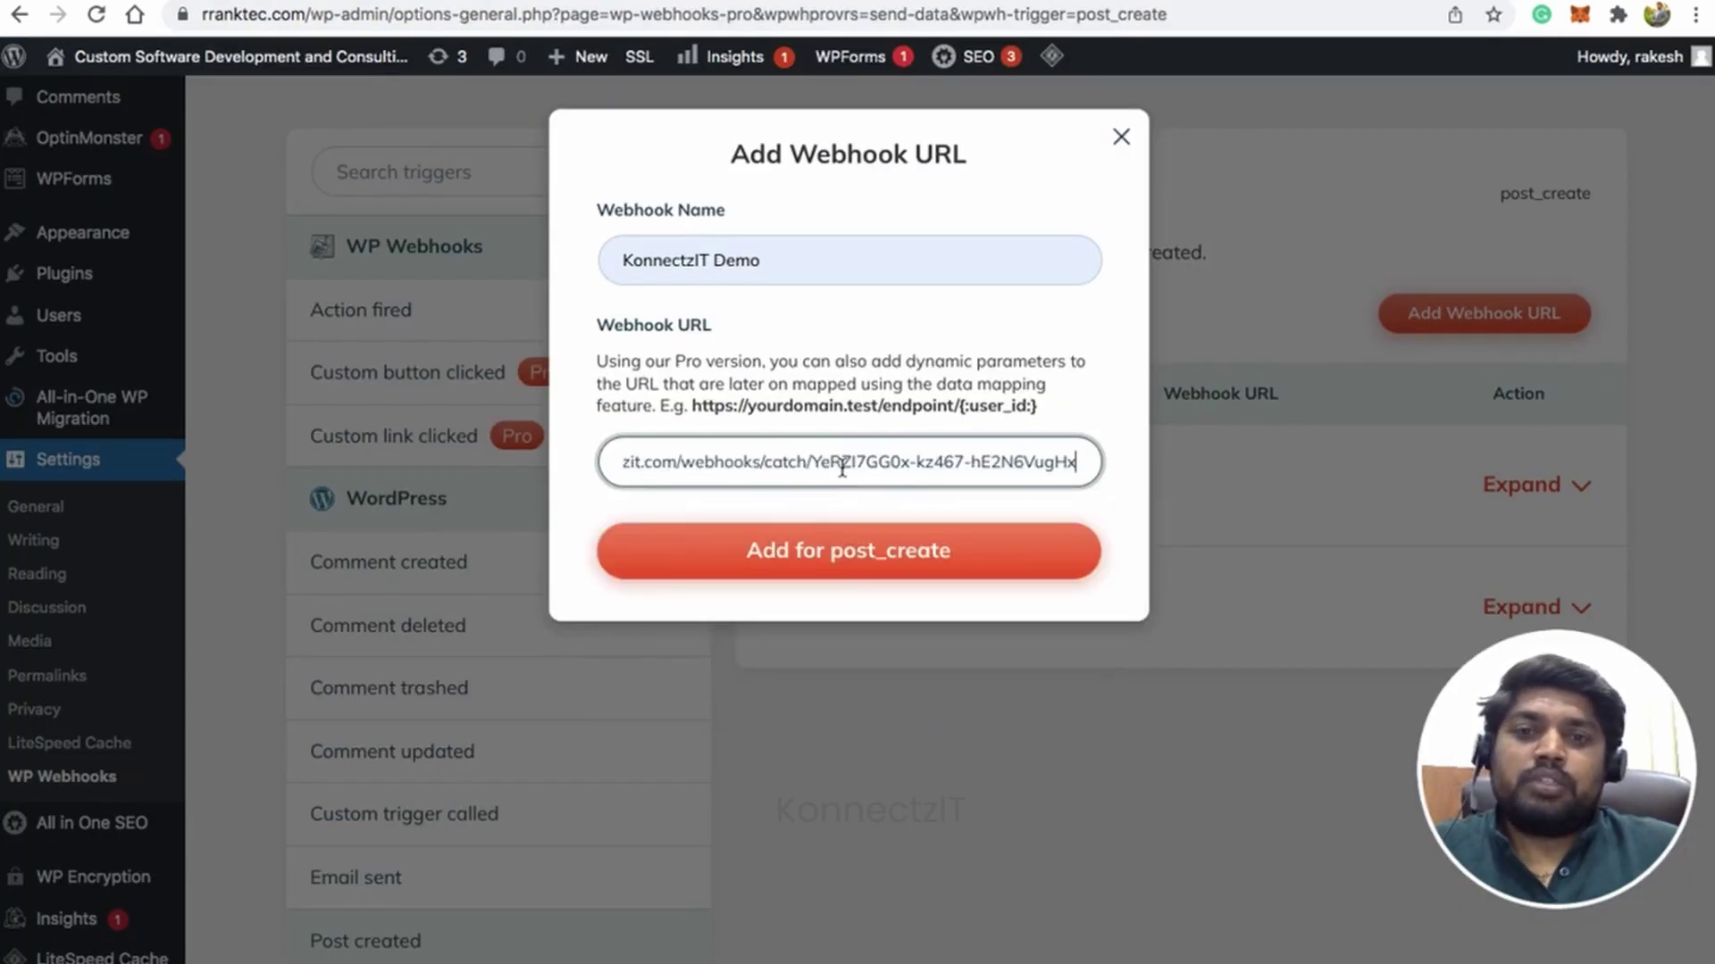
left_click(860, 558)
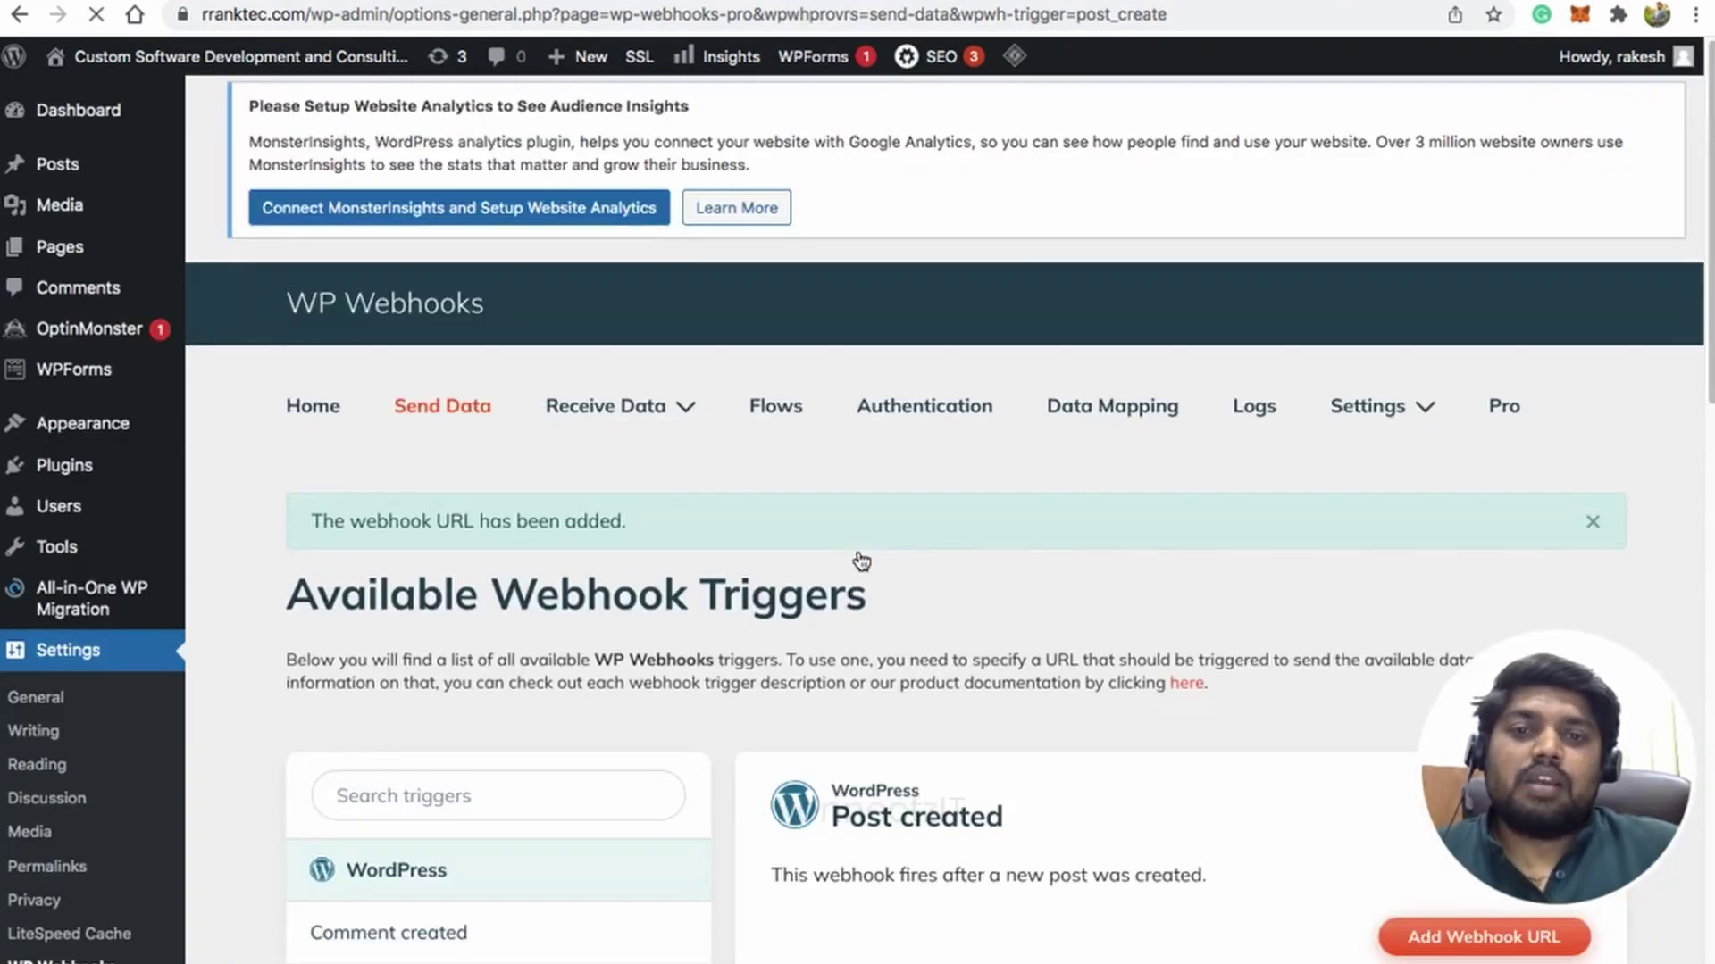
- Restrict the konnectzit-demo webhook to the Post type and the initial status Published, and save its settings
scroll(860, 560, "down", 10)
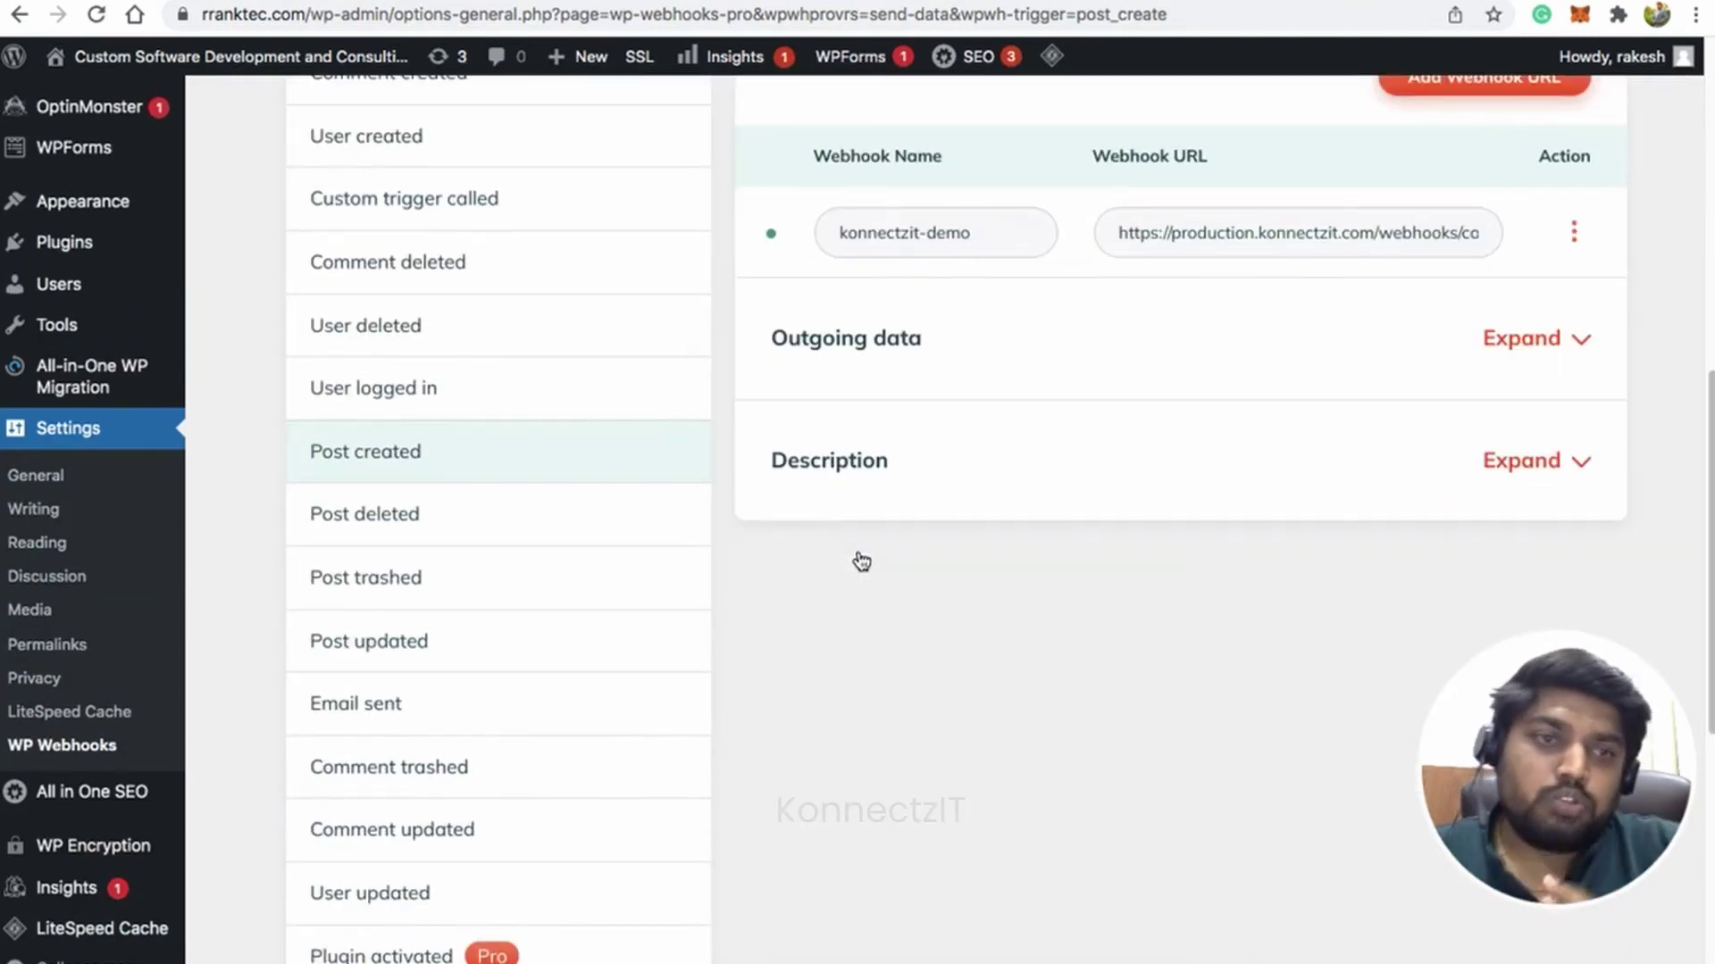
left_click(1574, 240)
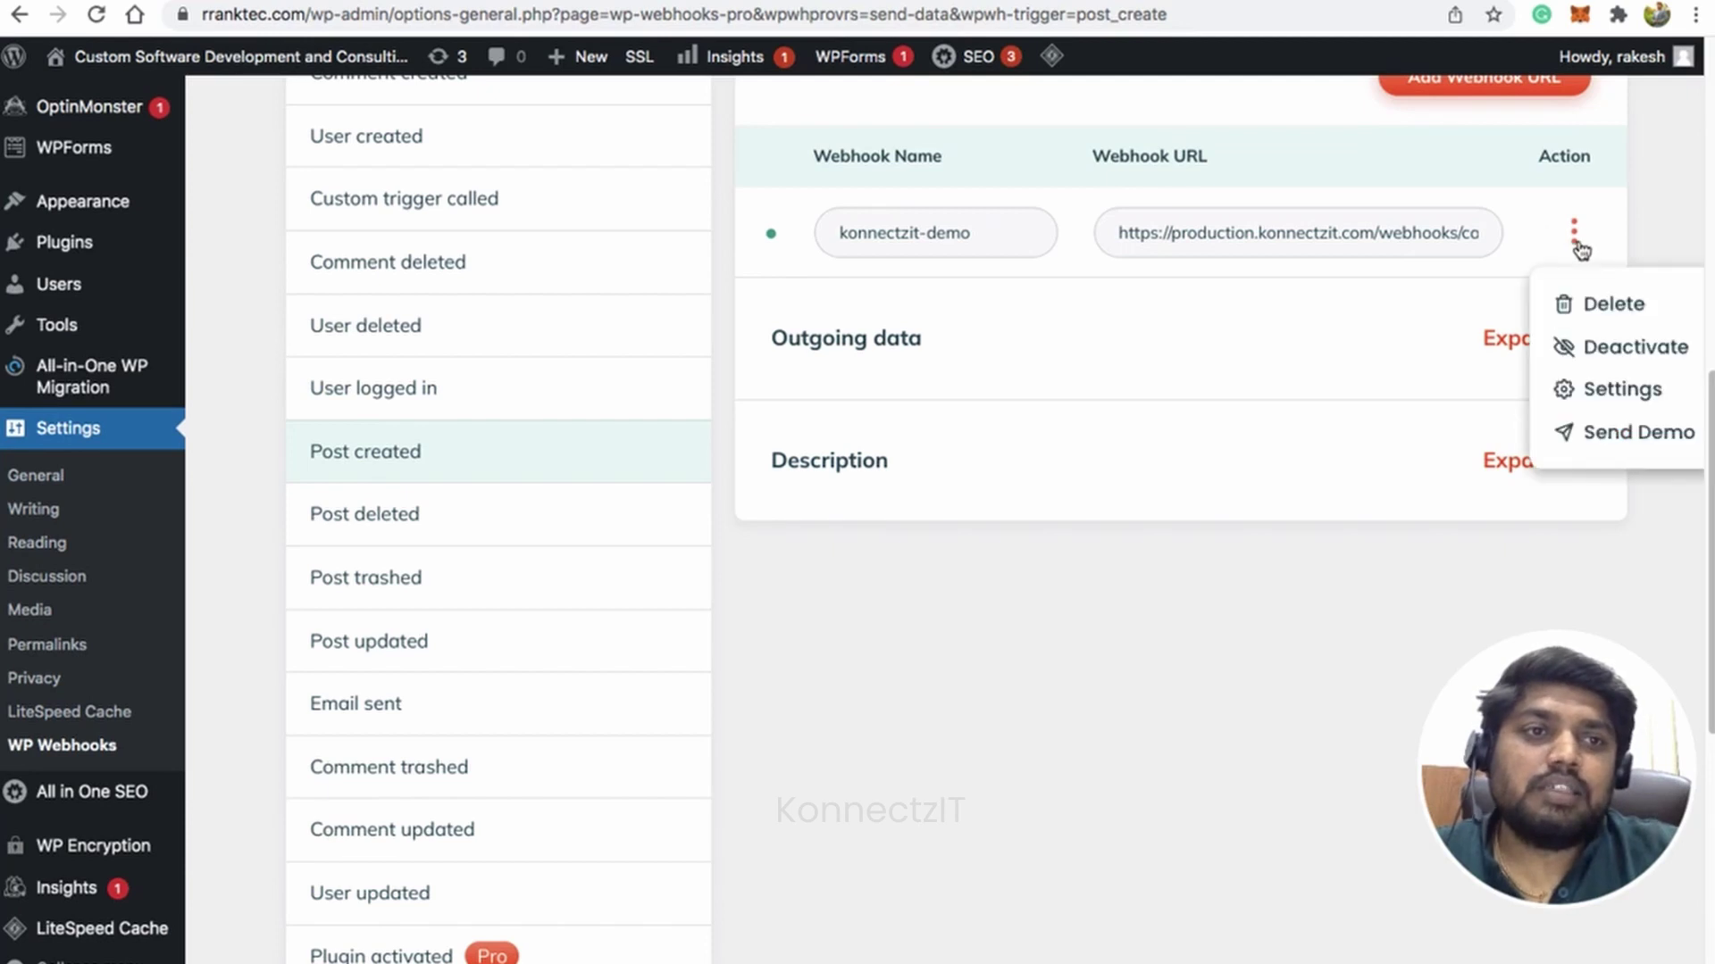
left_click(1604, 396)
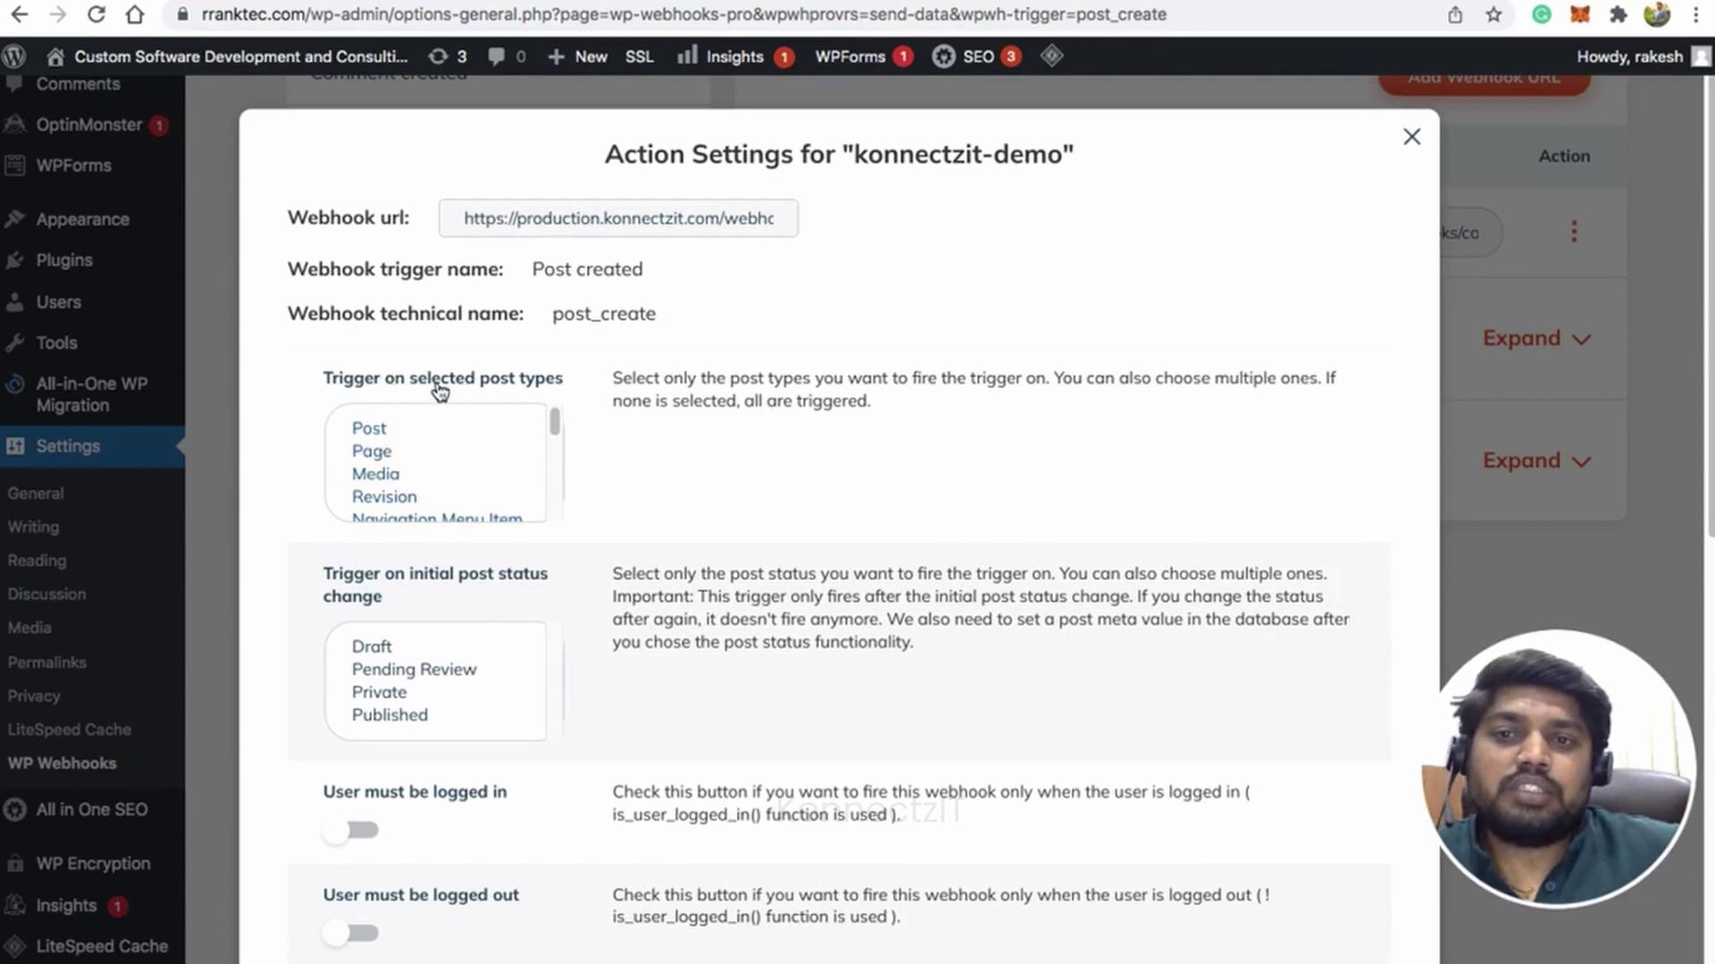
left_click(390, 436)
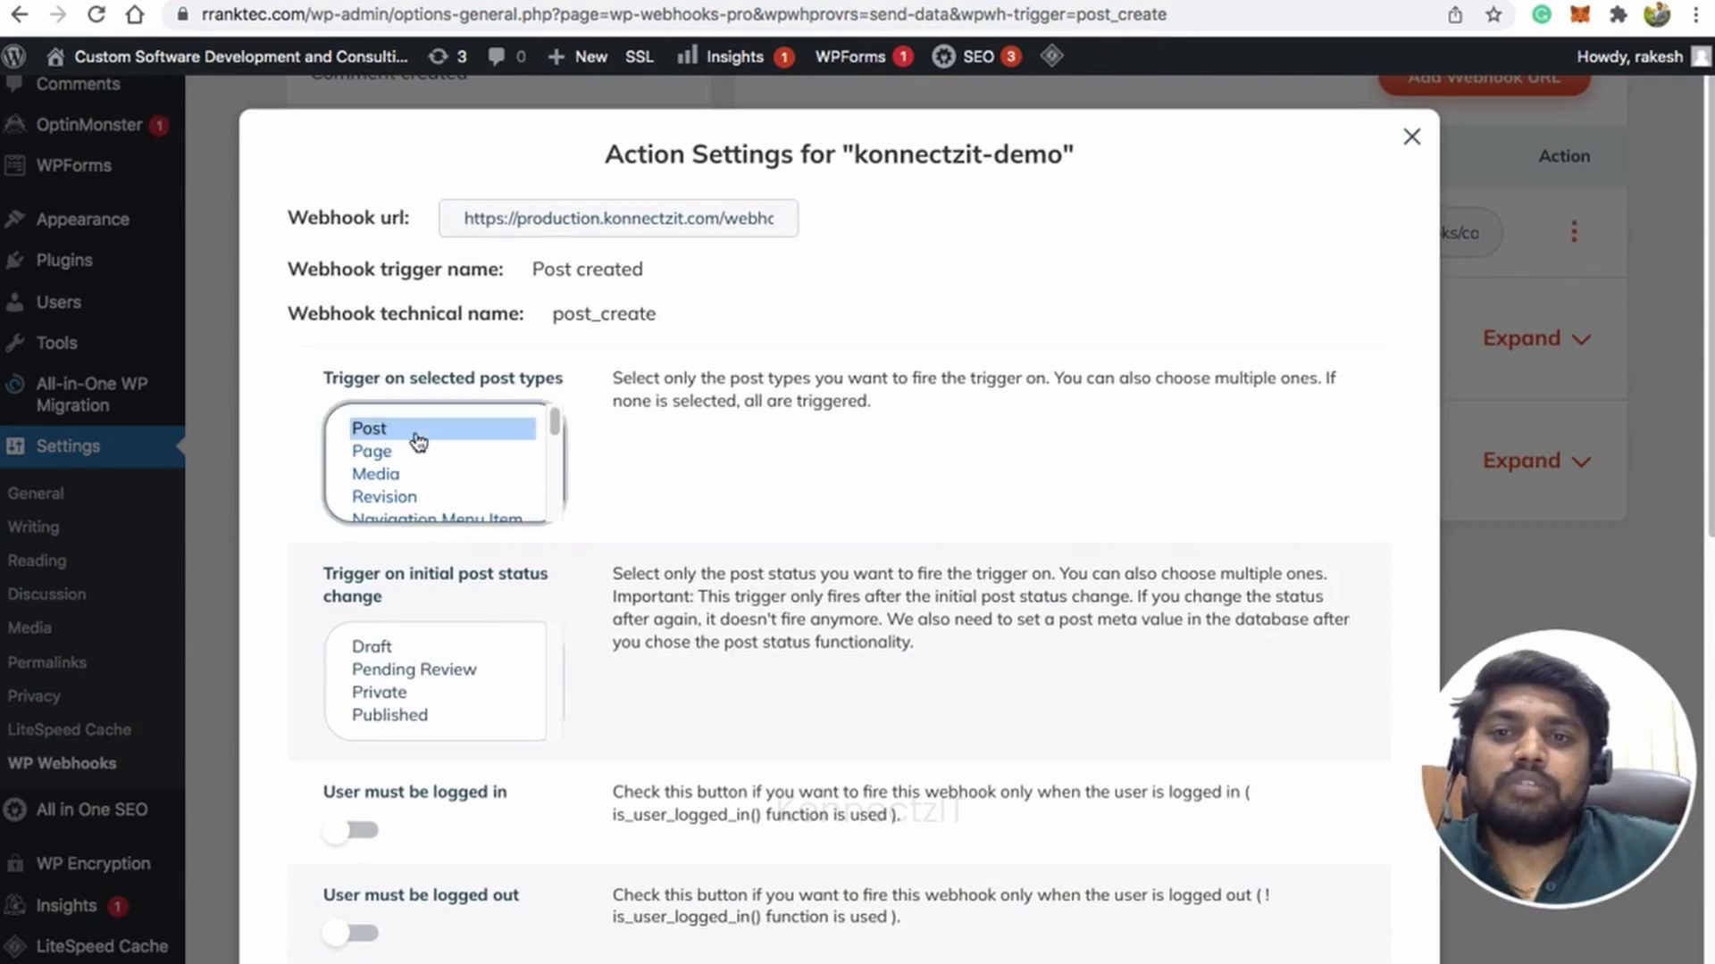
left_click(405, 717)
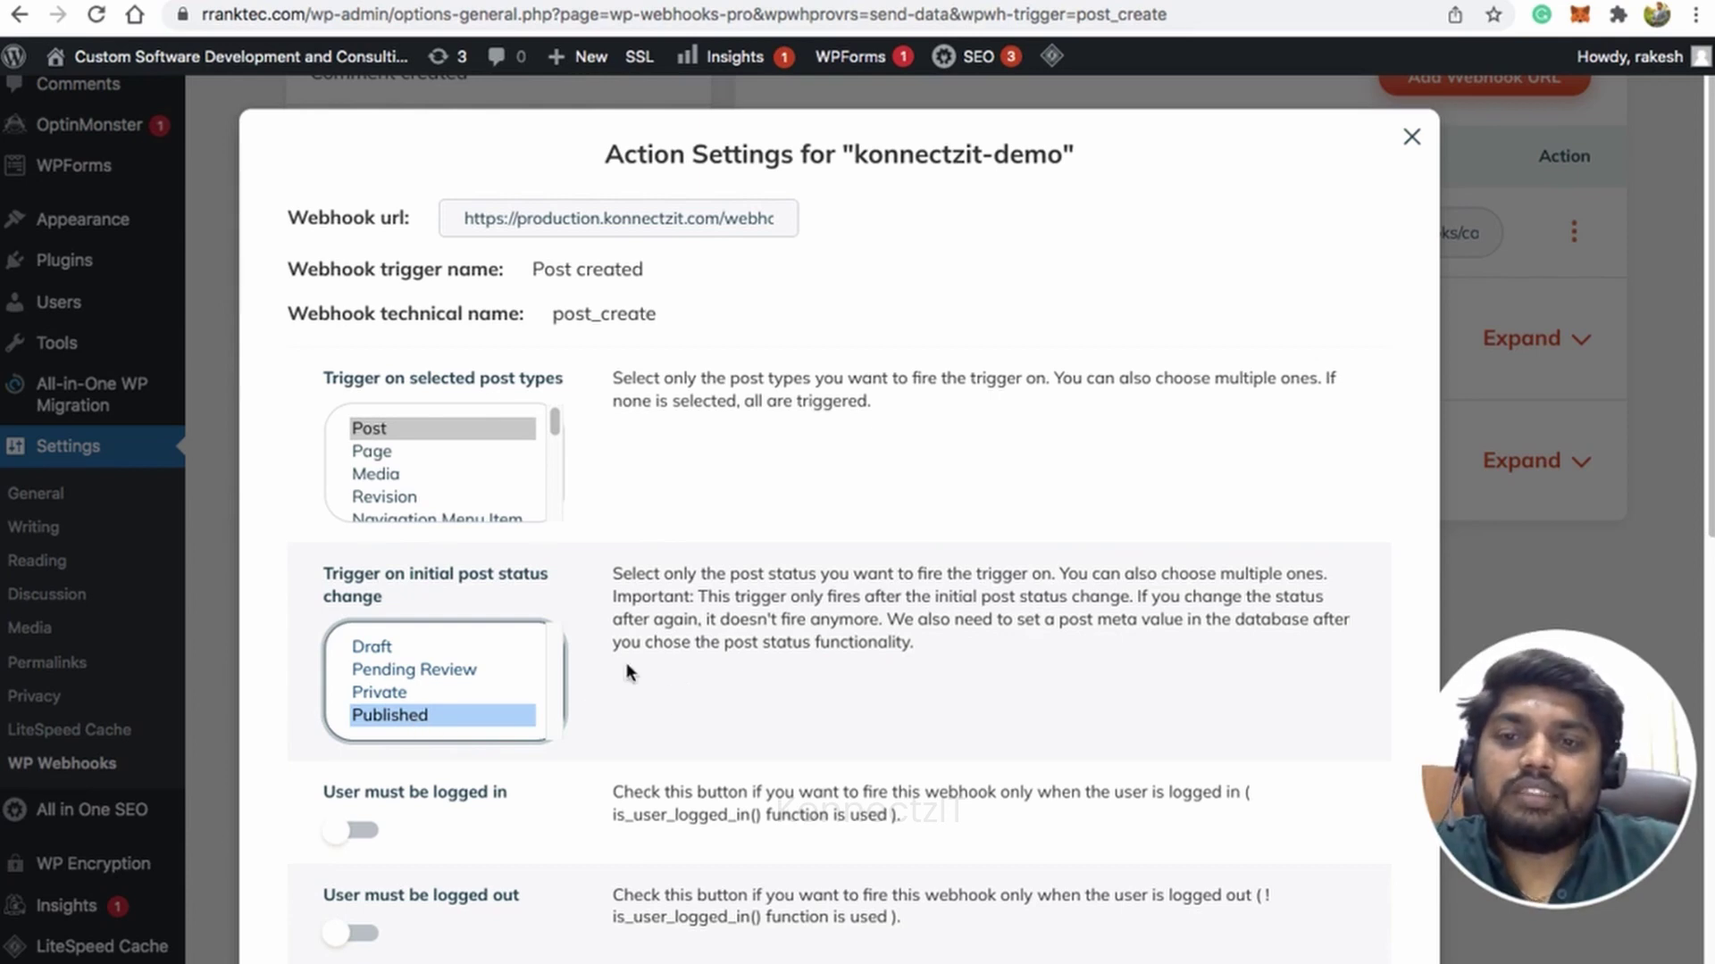
scroll(626, 672, "down", 3)
scroll(614, 357, "down", 1)
scroll(615, 357, "down", 10)
left_click(374, 891)
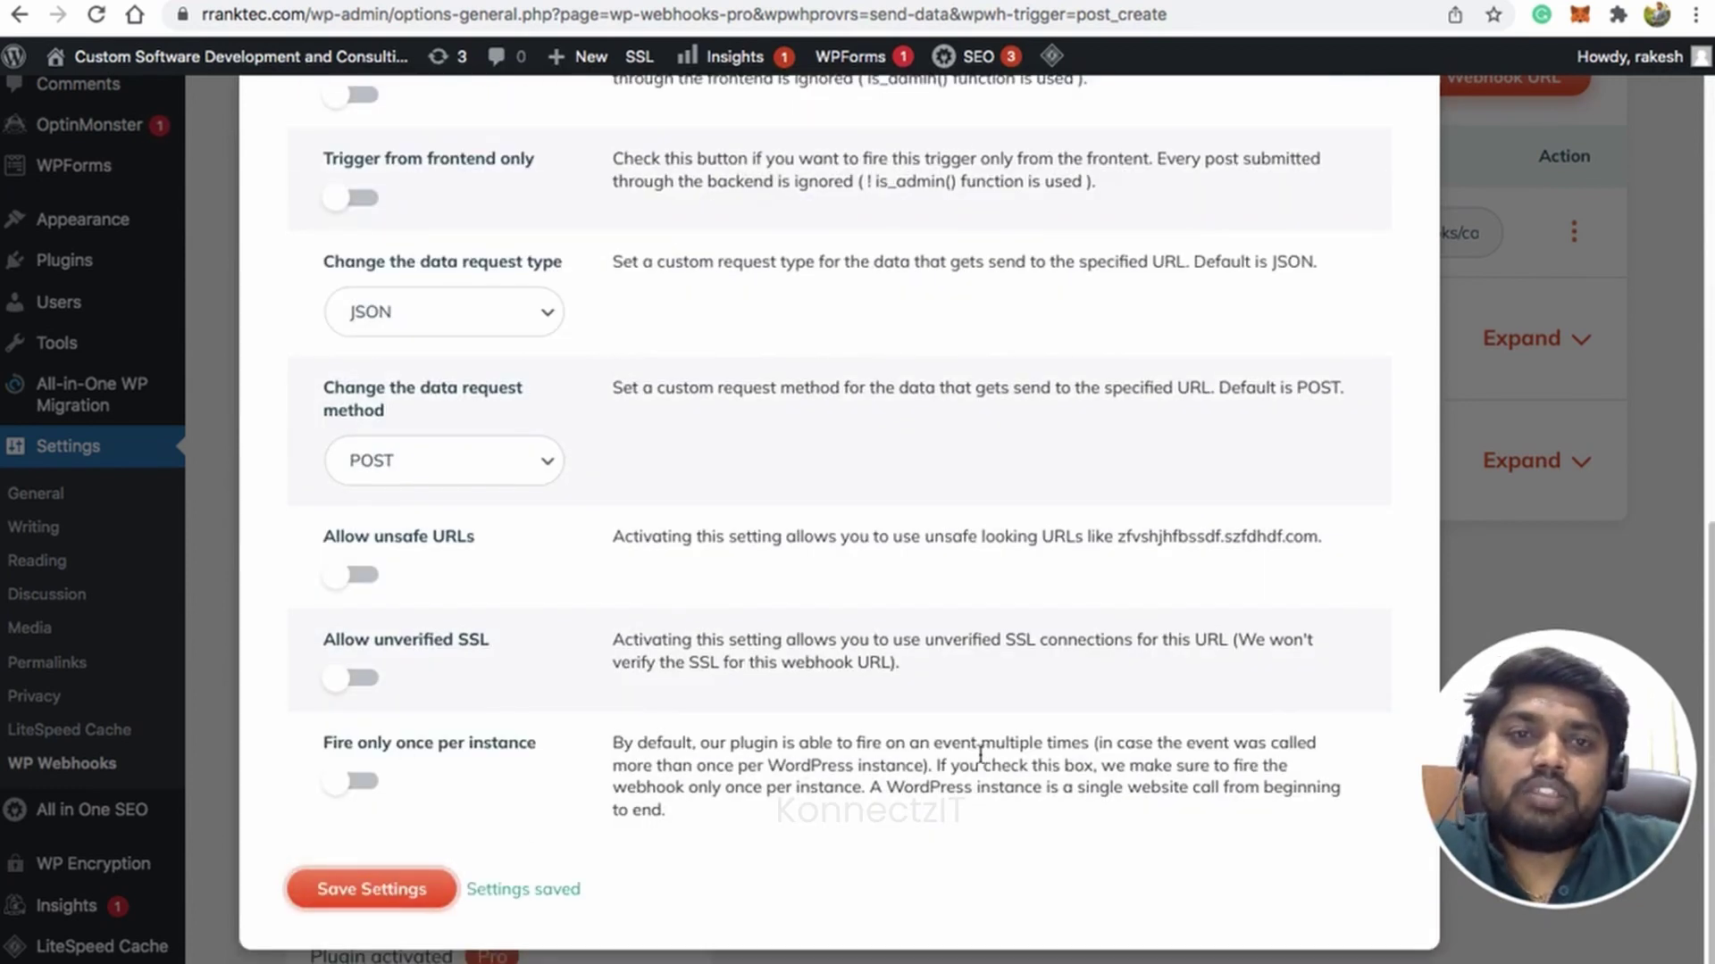
scroll(1125, 563, "up", 13)
left_click(1411, 138)
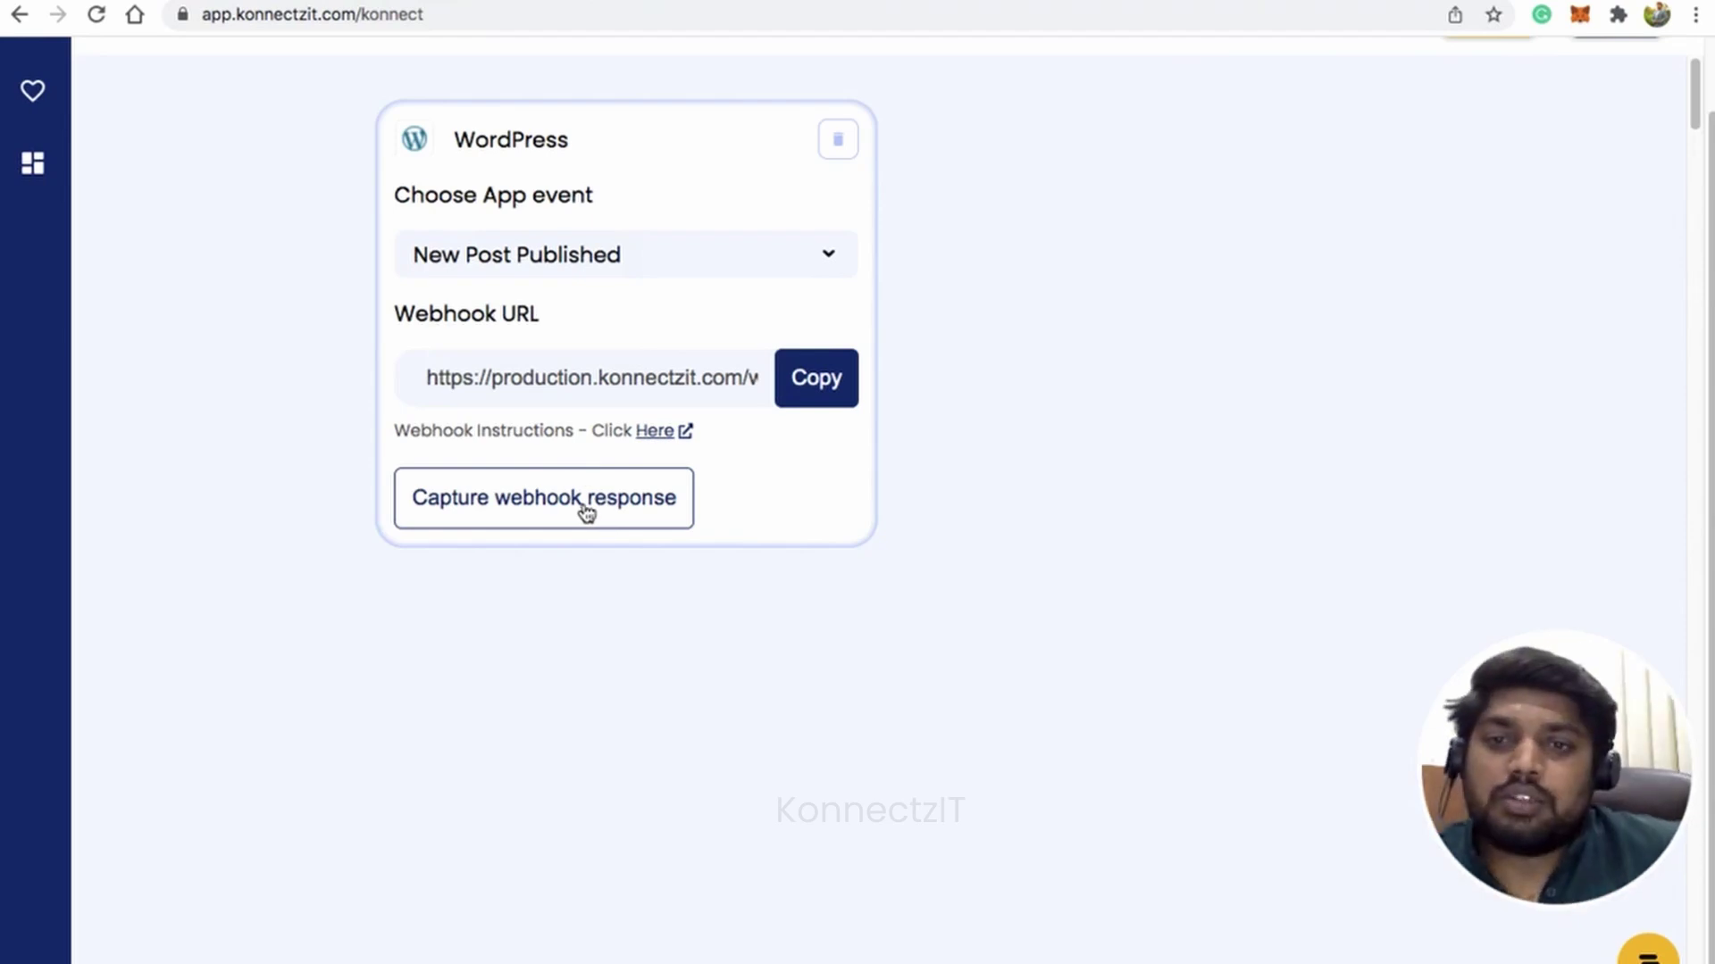
- Start capturing the webhook response in KonnectzIT and title a new WordPress post "KonnectzIT Demo"
left_click(587, 513)
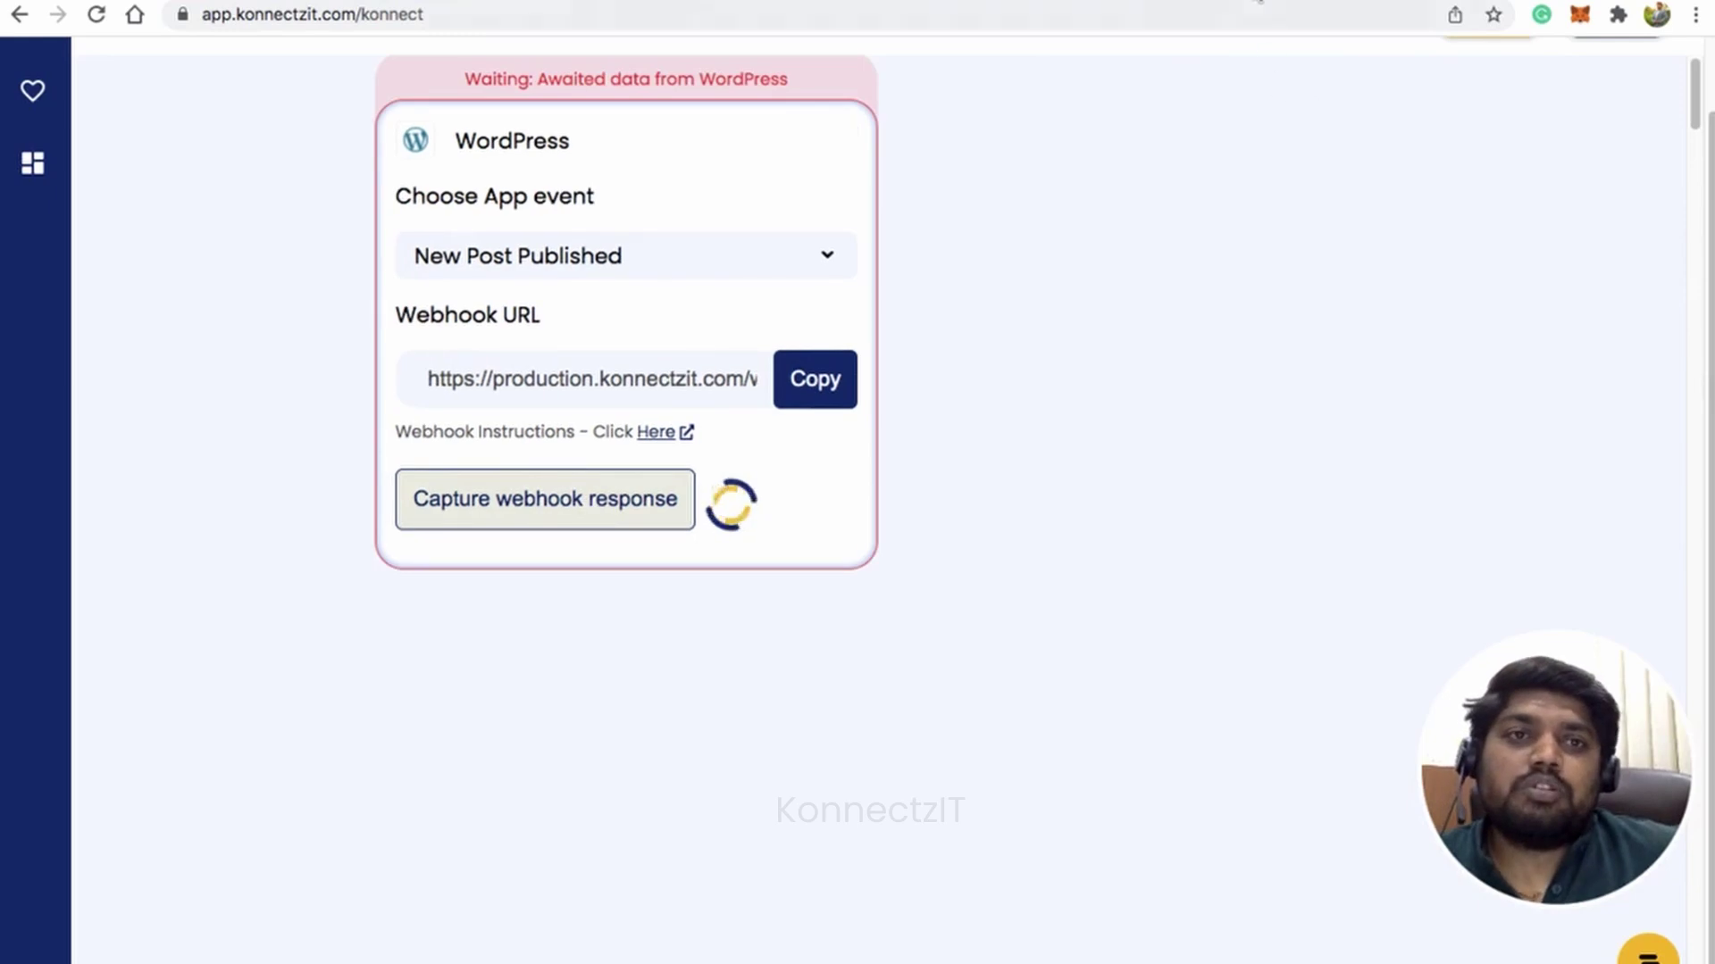
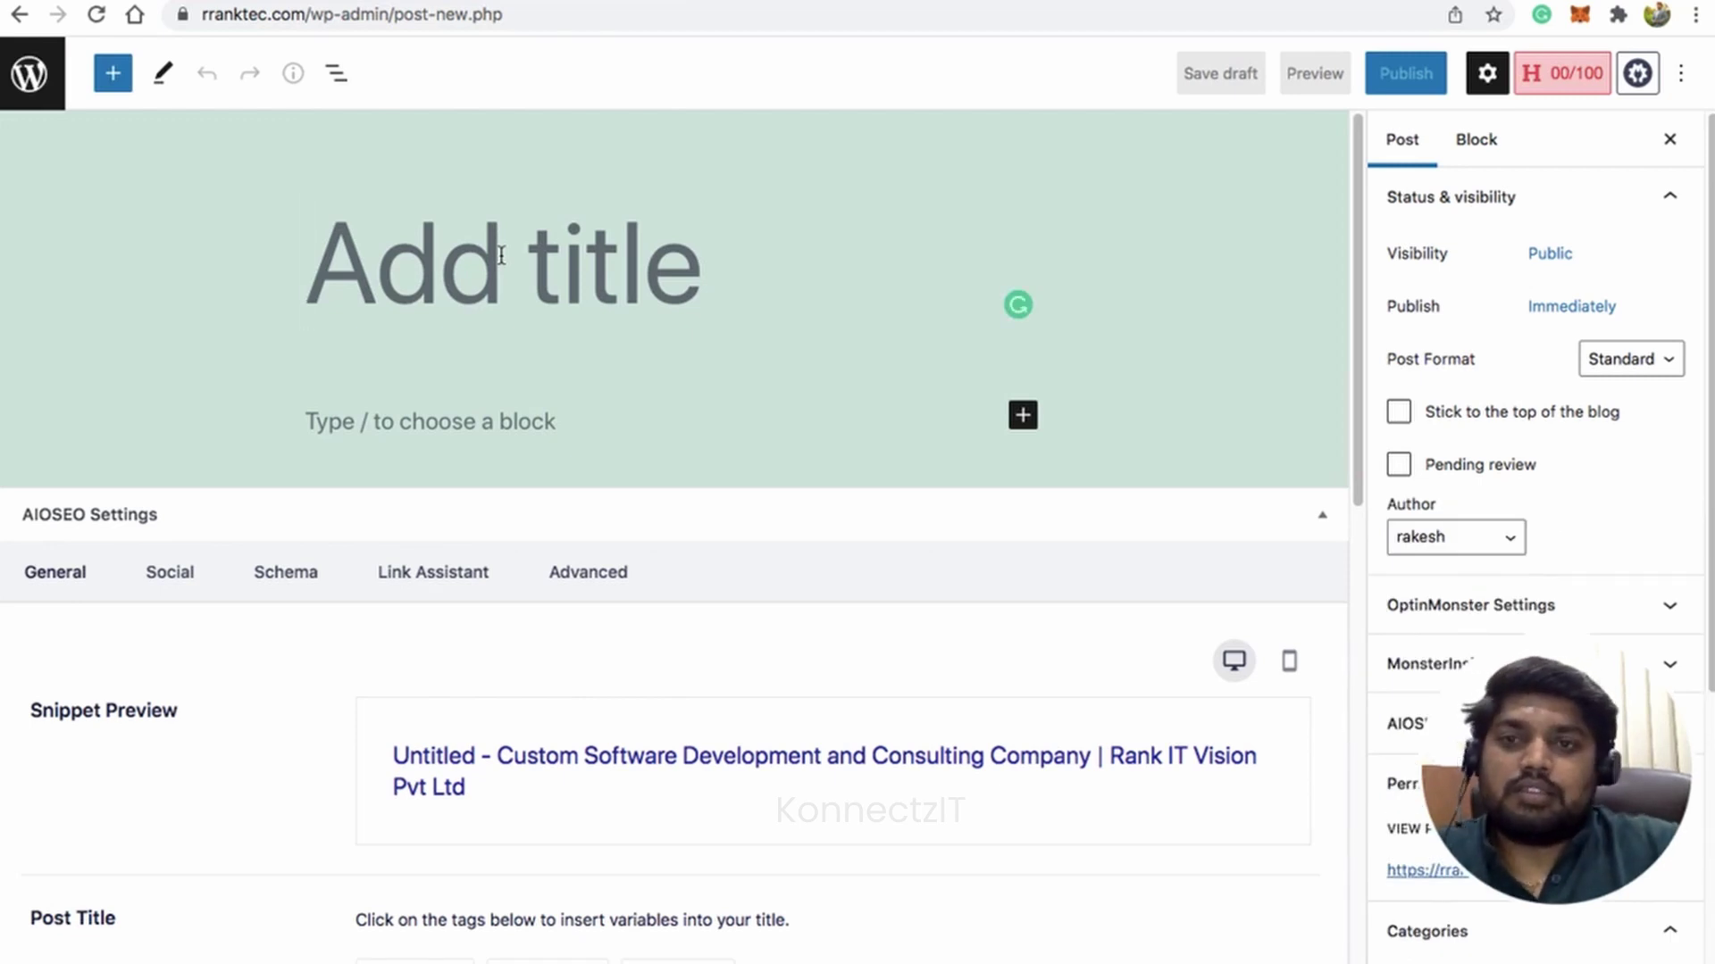
type("Konnec")
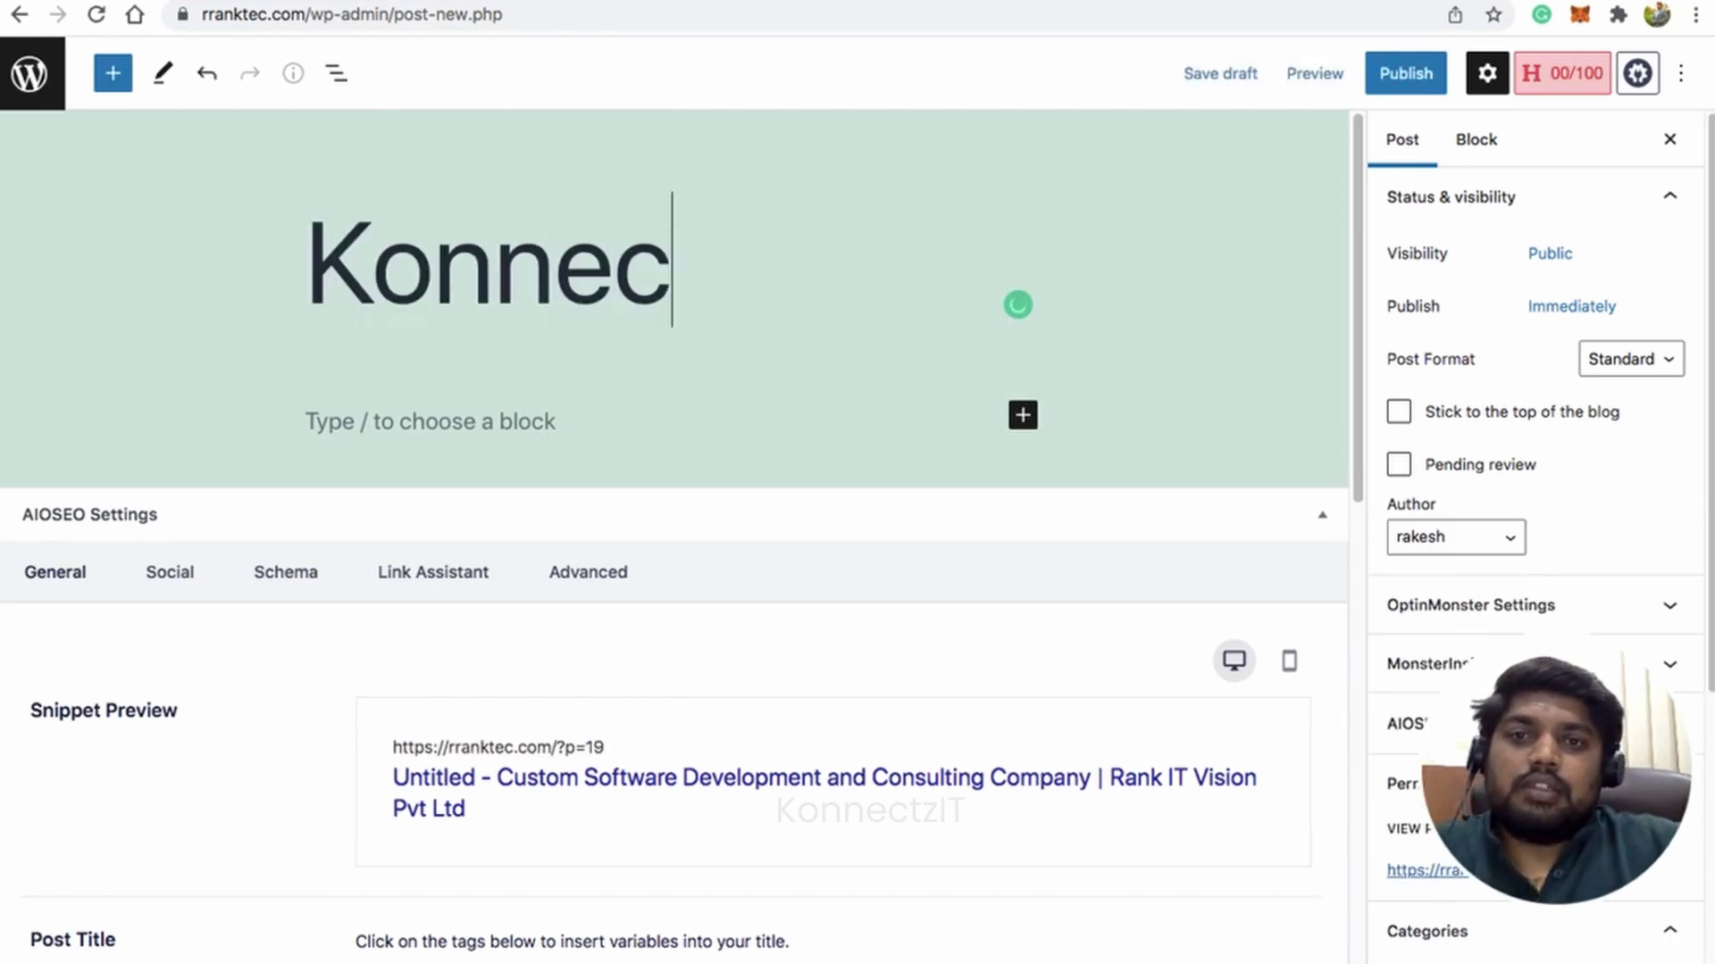
type("tzIT Demo")
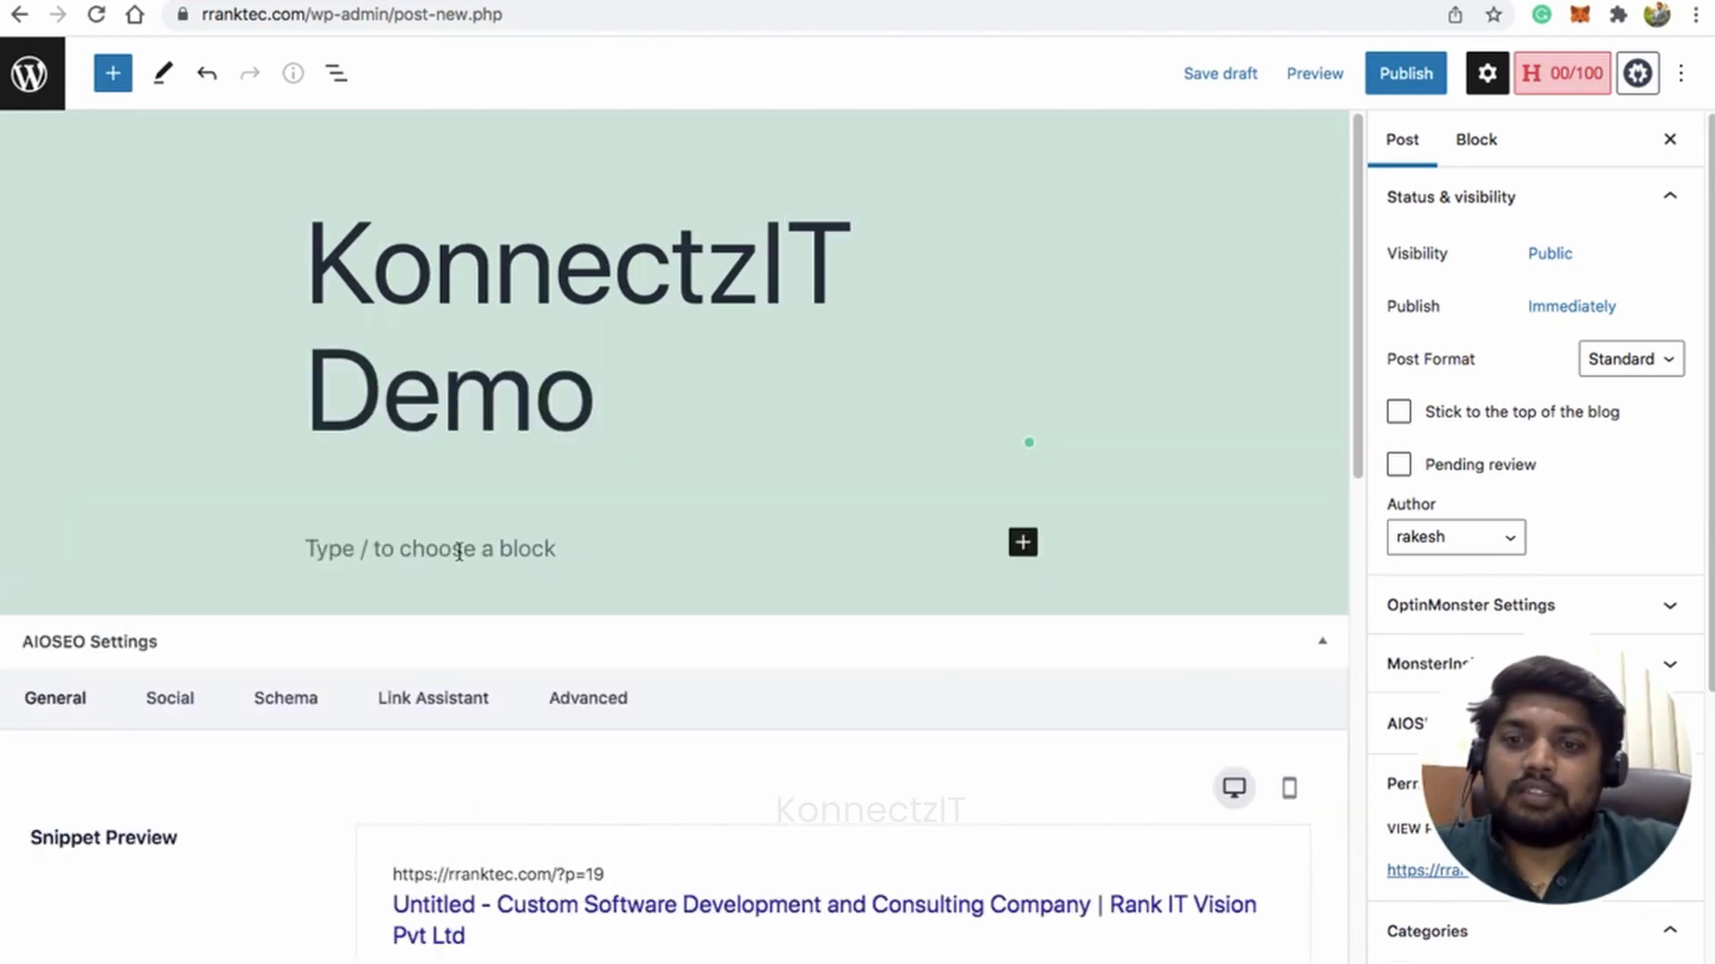
- Copy the KonnectzIT 2021 blog passage from "We at KonnectzIT learned" through "not as easy as it seems?" into the post body
left_click(458, 552)
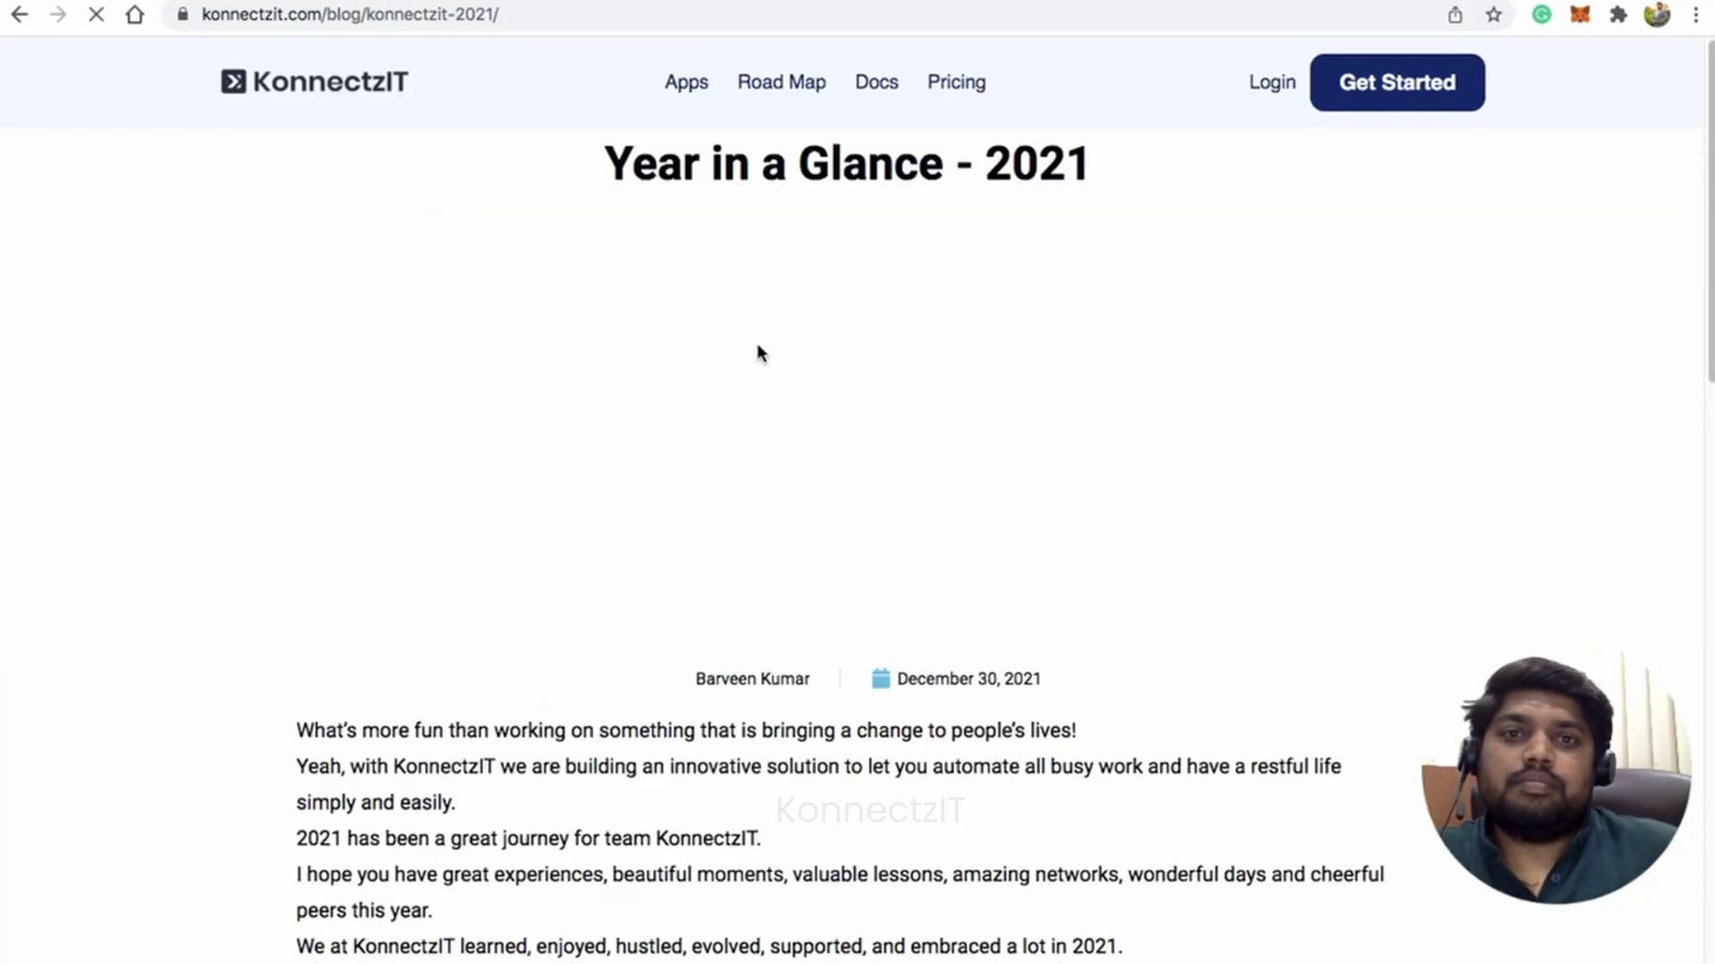
scroll(724, 431, "down", 10)
scroll(723, 432, "up", 6)
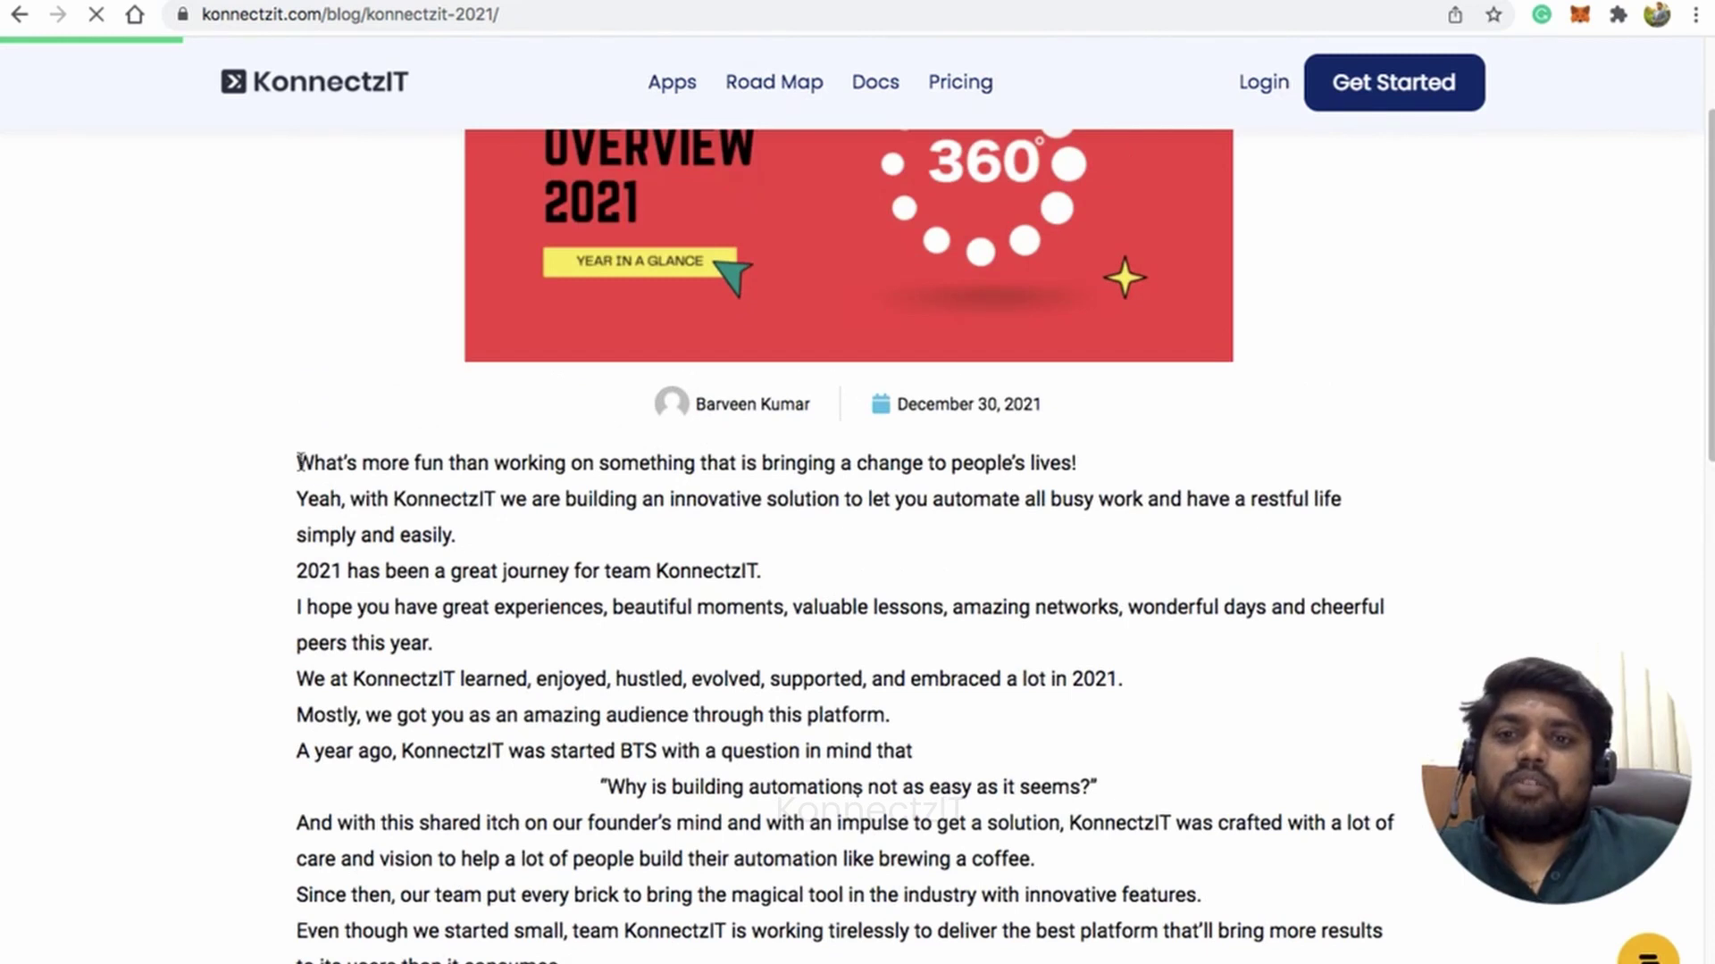
left_click_drag(300, 463, 534, 653)
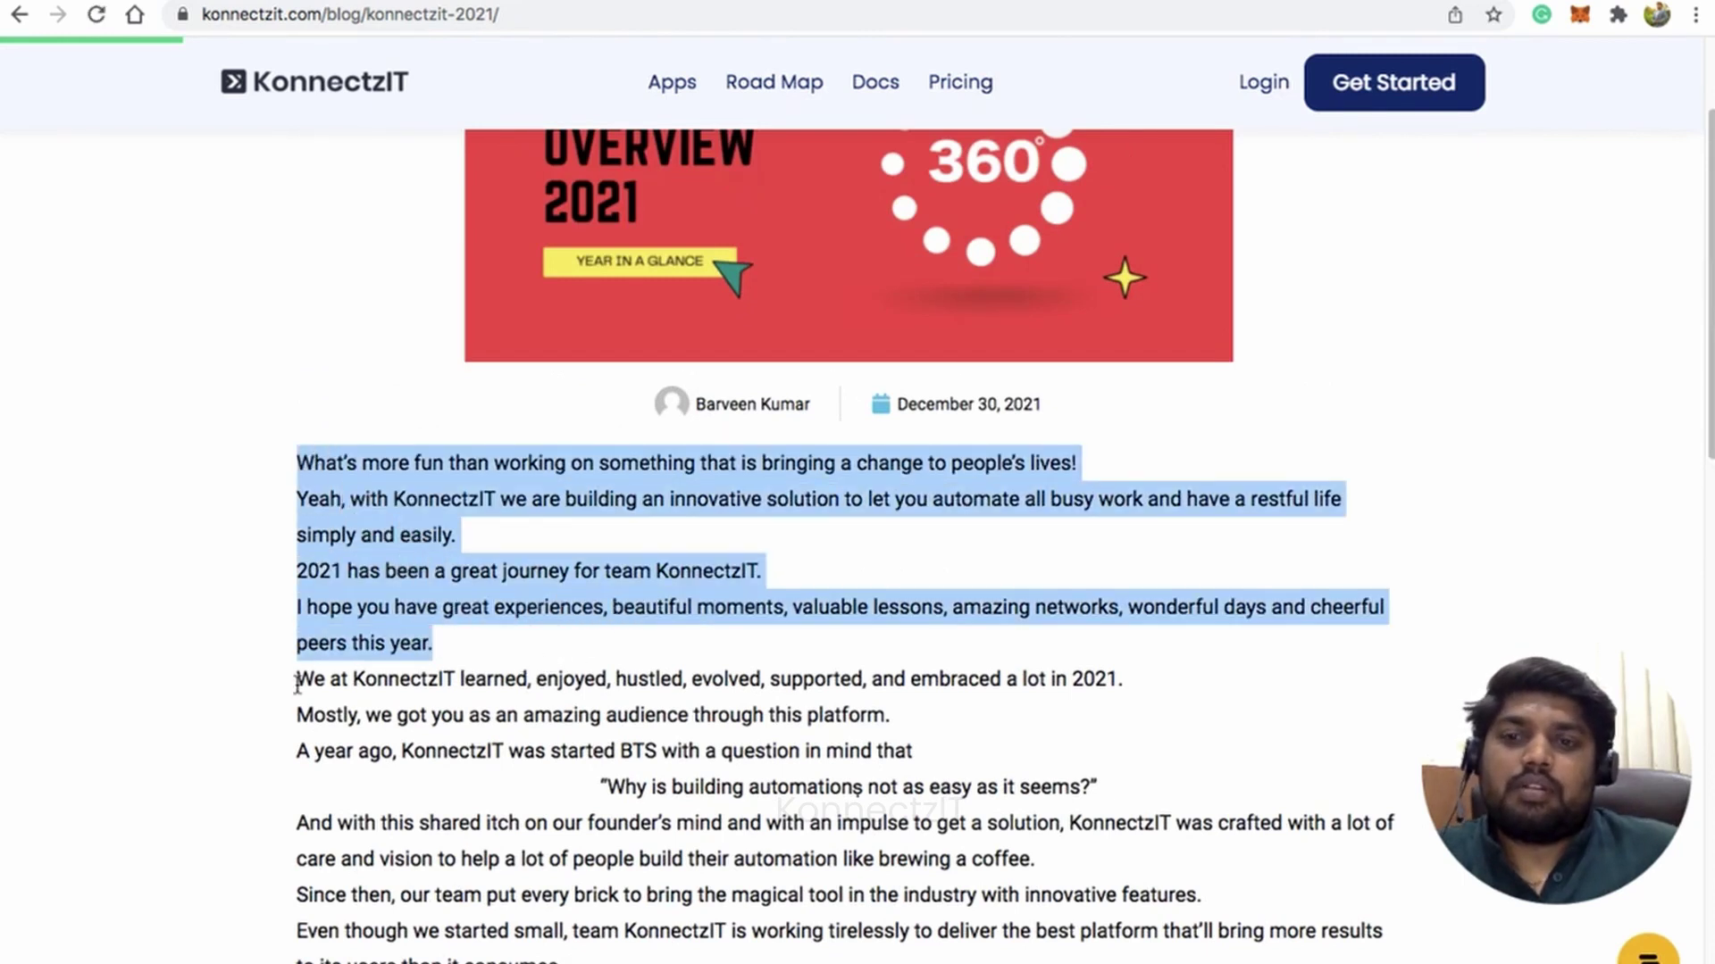
left_click_drag(298, 679, 1128, 785)
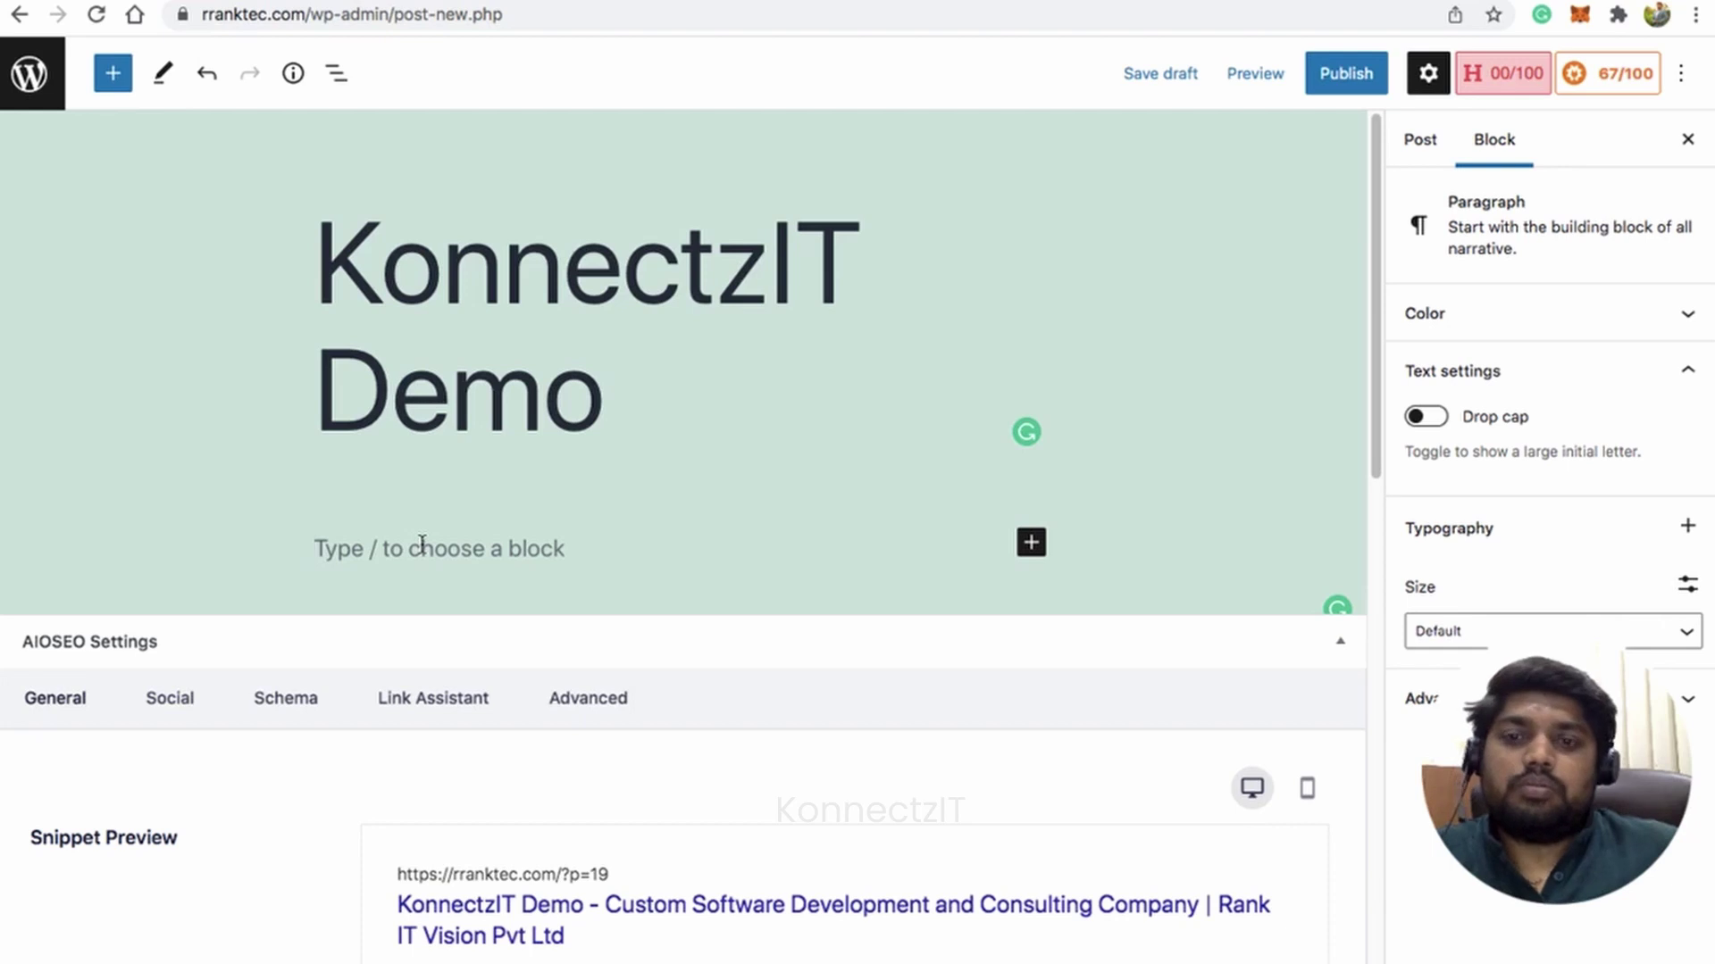
type("We at KonnectzIT learned, enjoyed, hustled, evolved, supported, and embraced a lot in 2021. Mostly, we got you as an amazing audience through this platform. A year ago, we started with a question in mind that \"Why is building automations not as easy as it seems?\"")
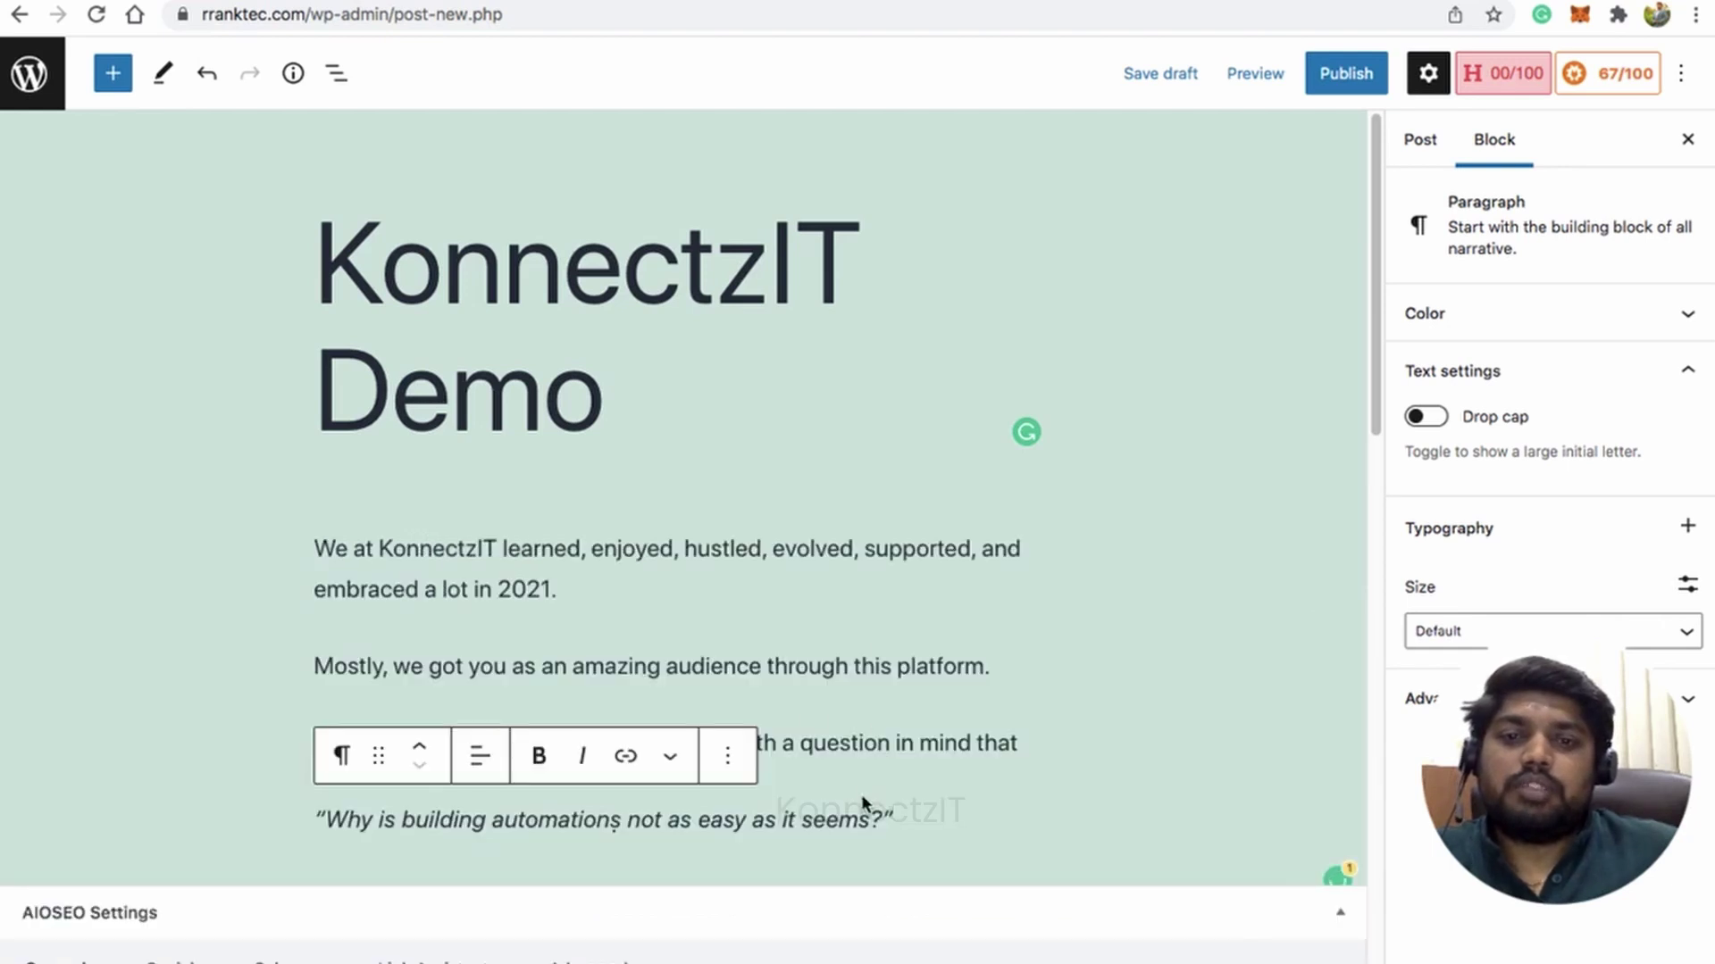
left_click(851, 743)
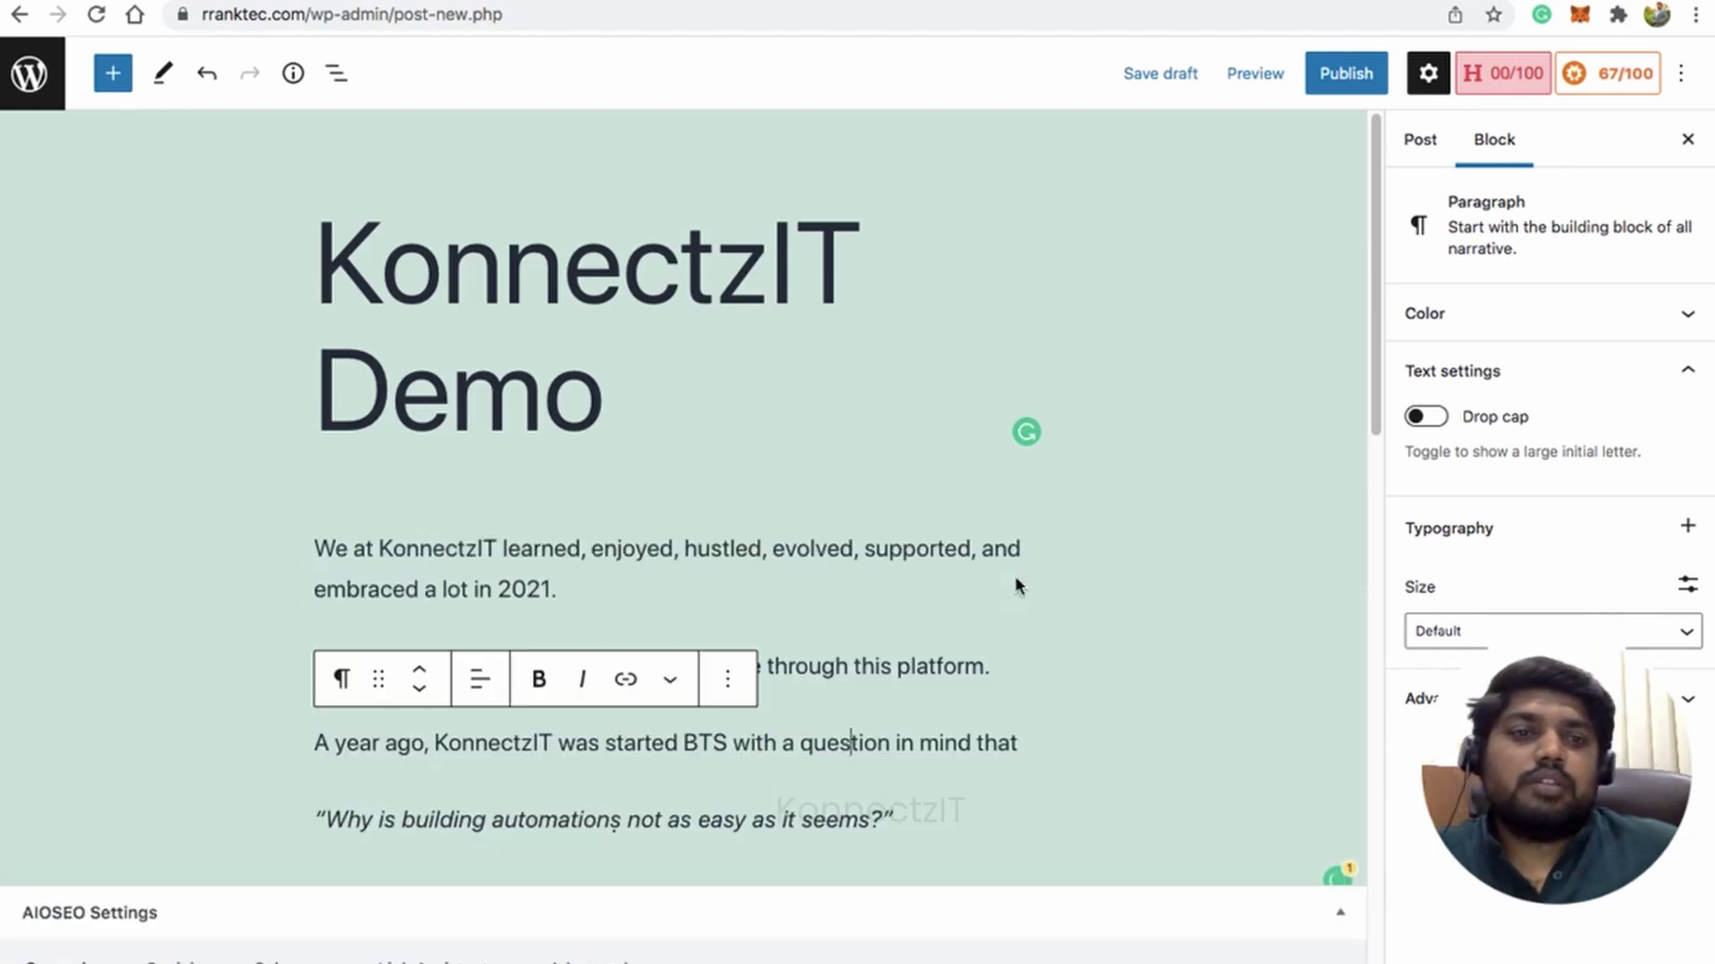
left_click(1340, 87)
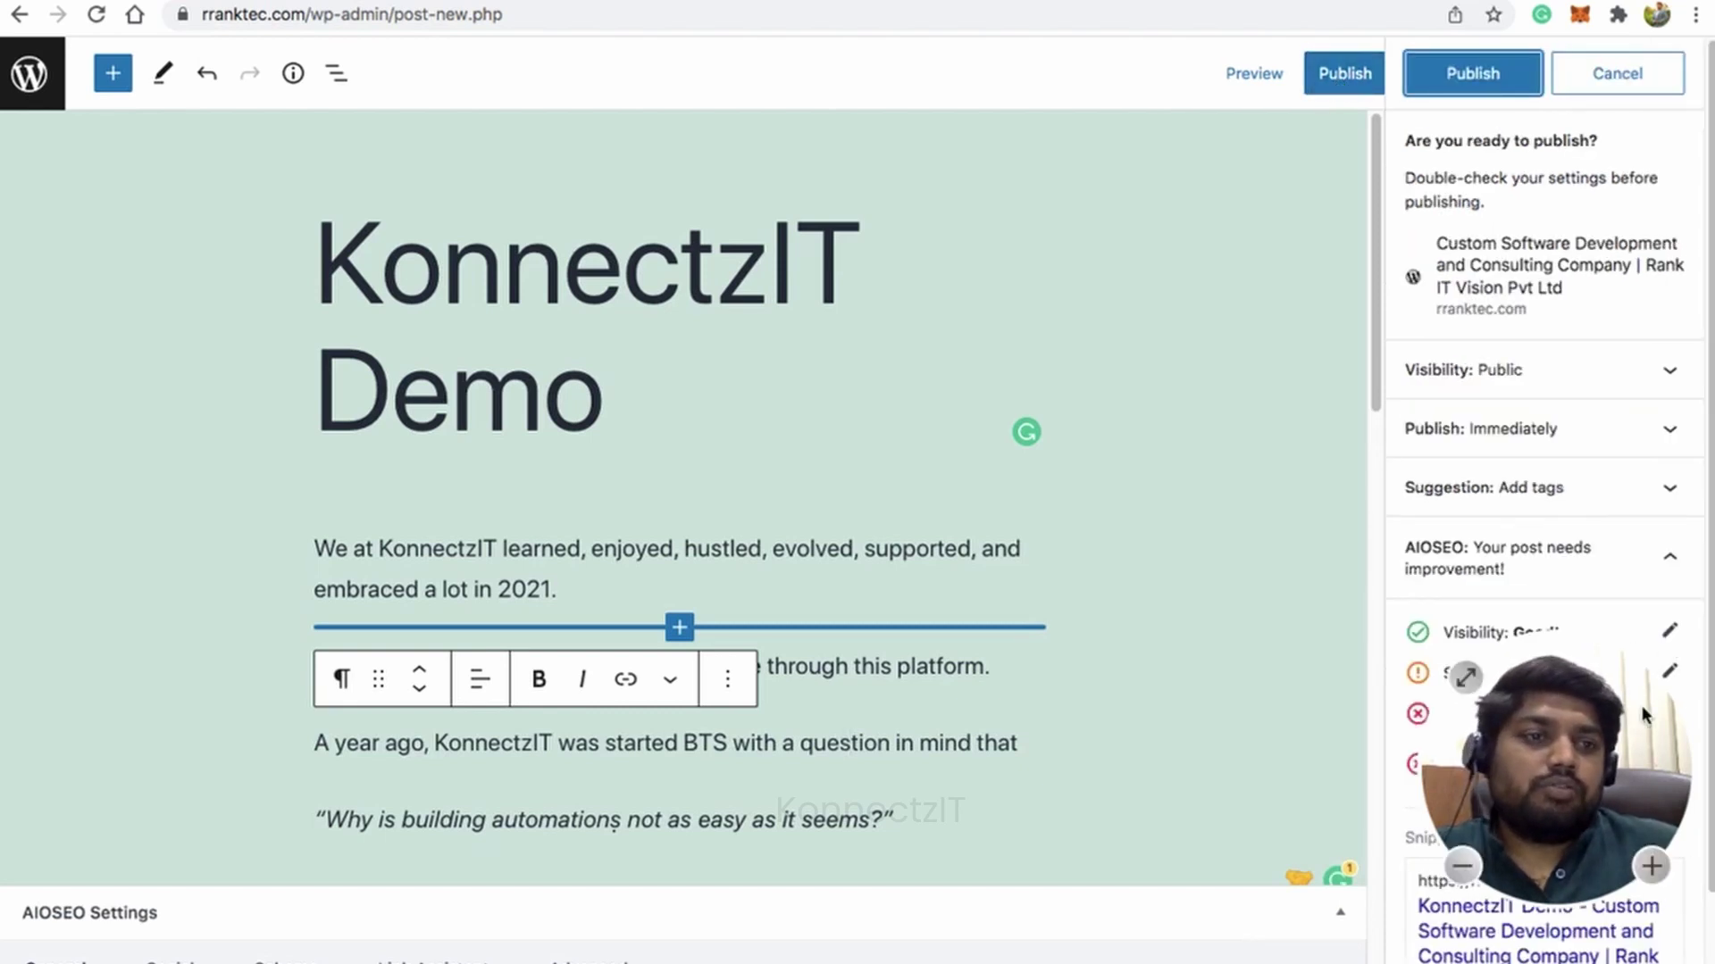
left_click(1613, 75)
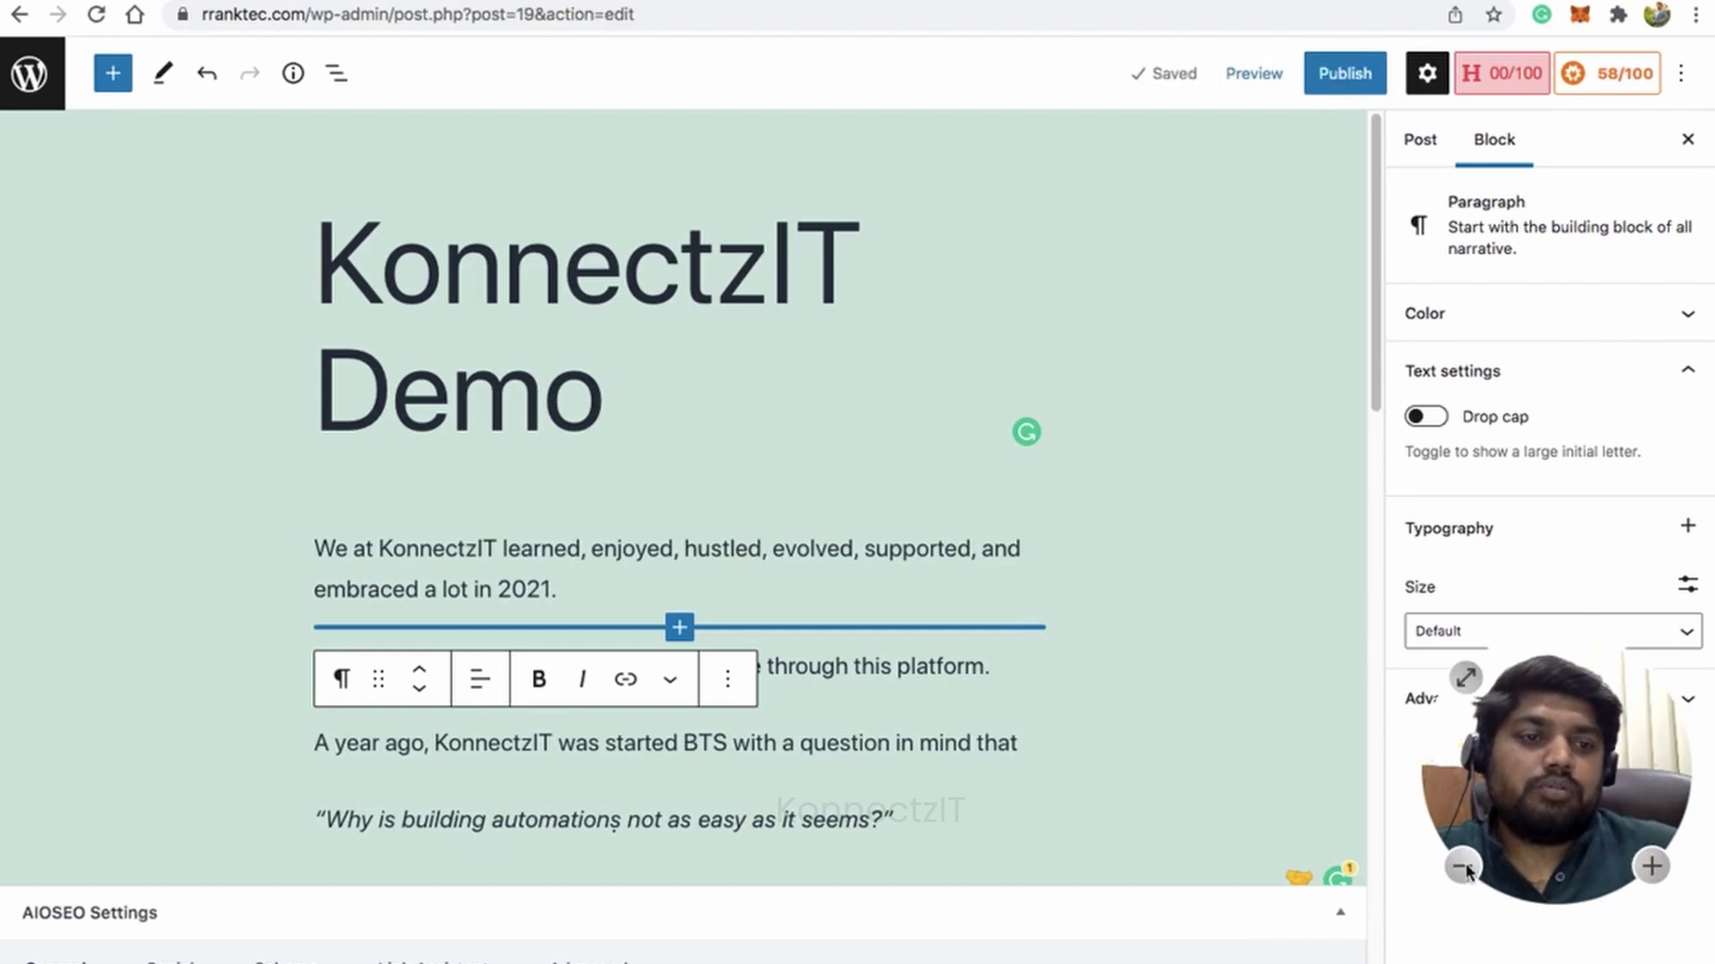
left_click(1462, 868)
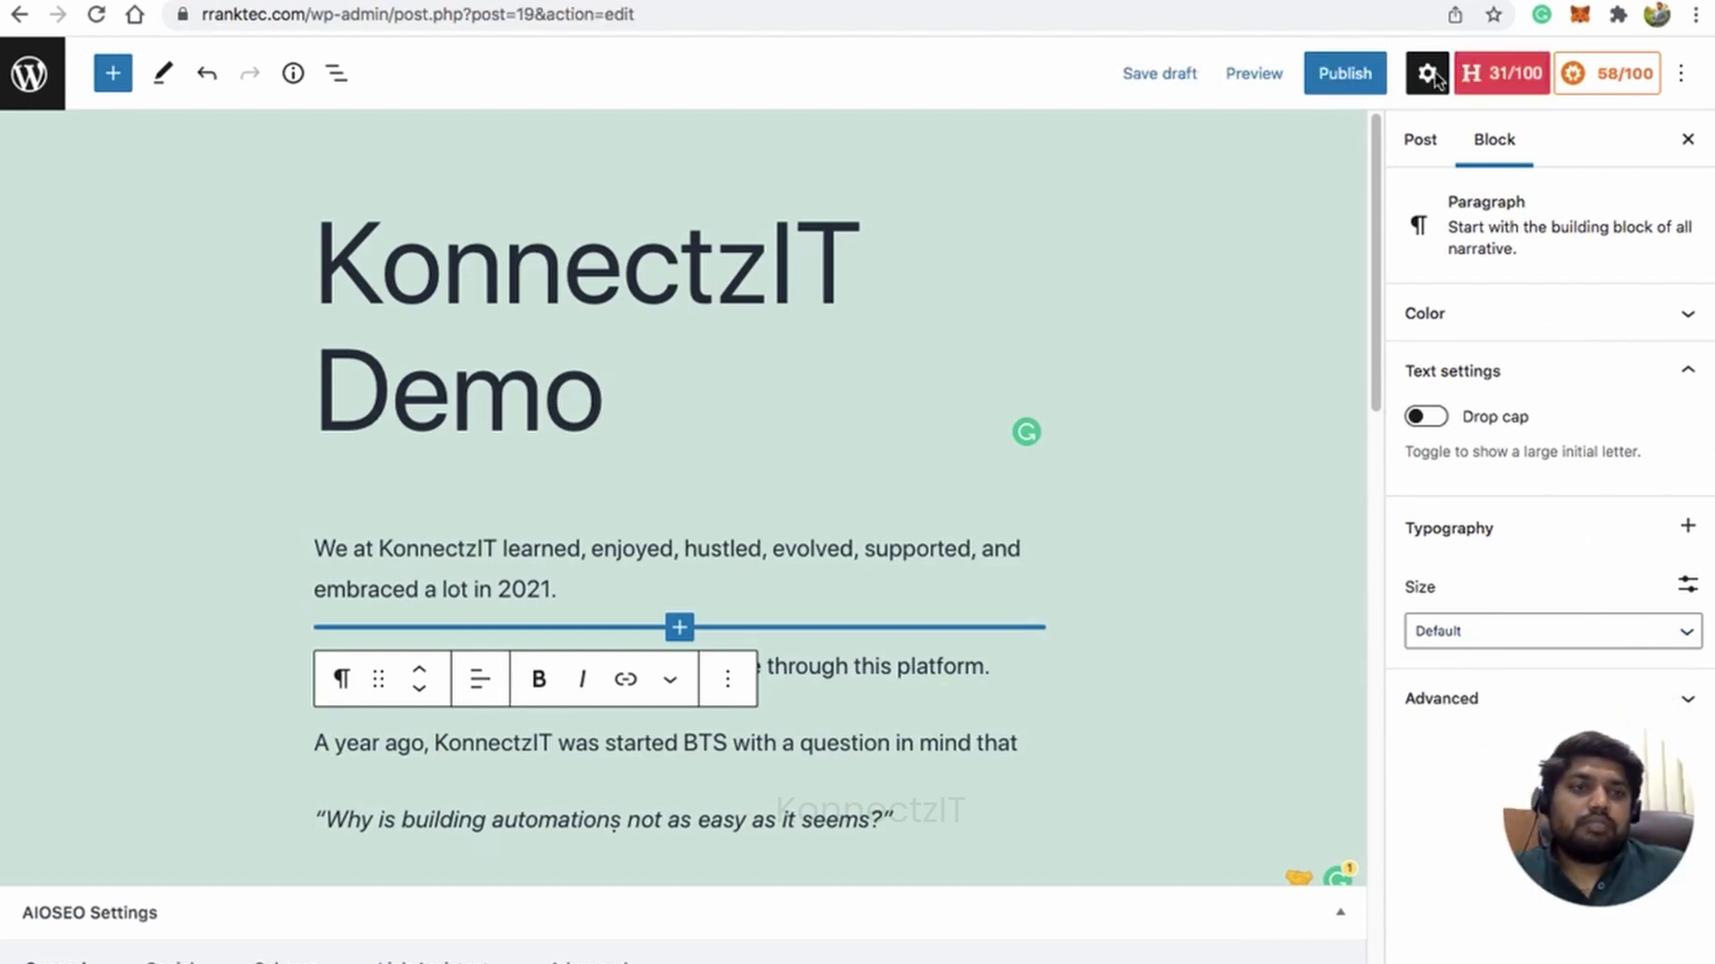
- Set the yellow workflow image from the media library as the post's featured image
left_click(1416, 139)
left_click_drag(1585, 829, 1537, 329)
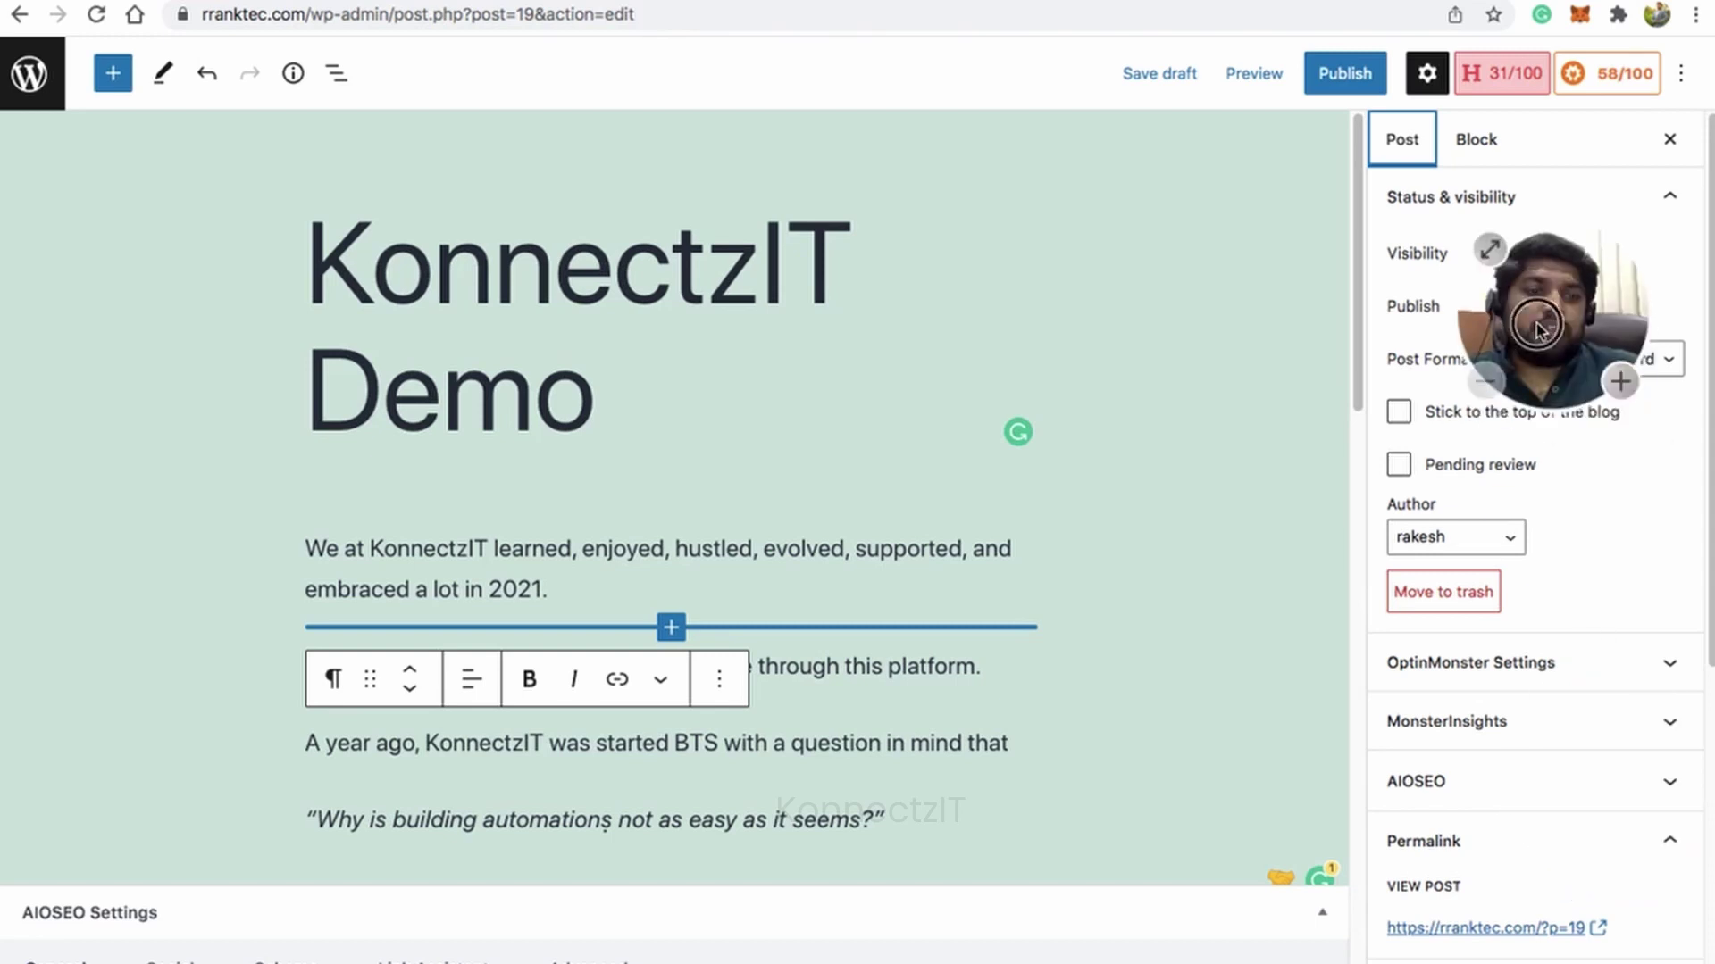
scroll(1535, 756, "down", 5)
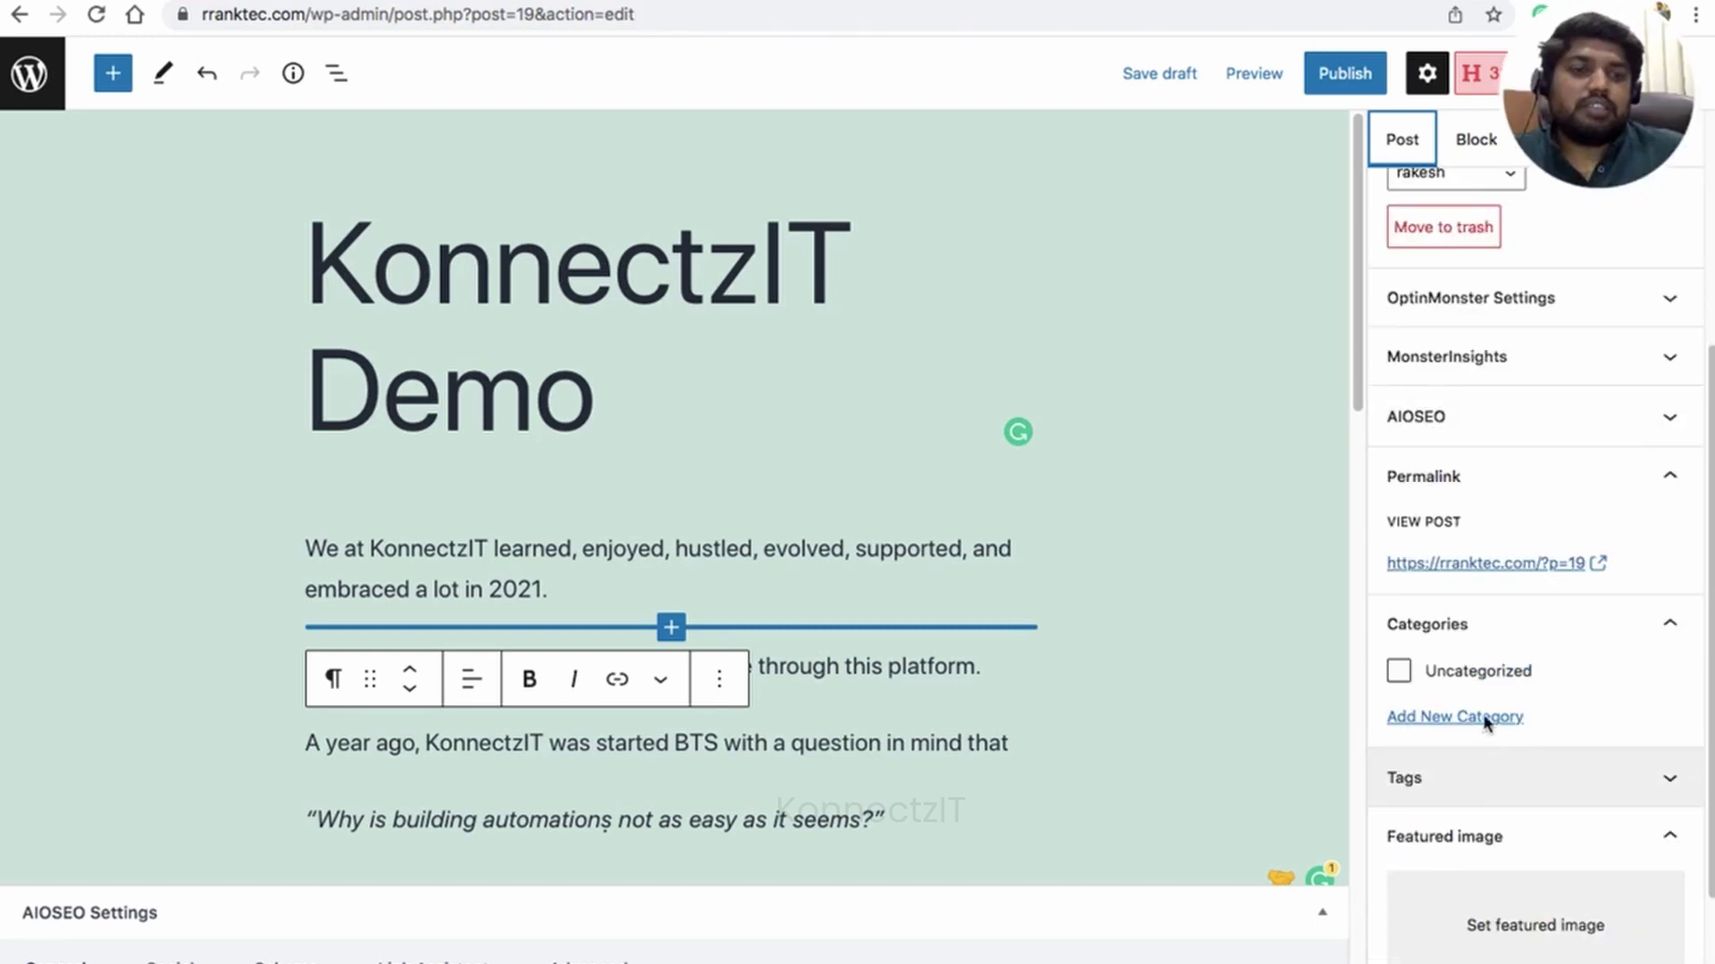
left_click(1511, 923)
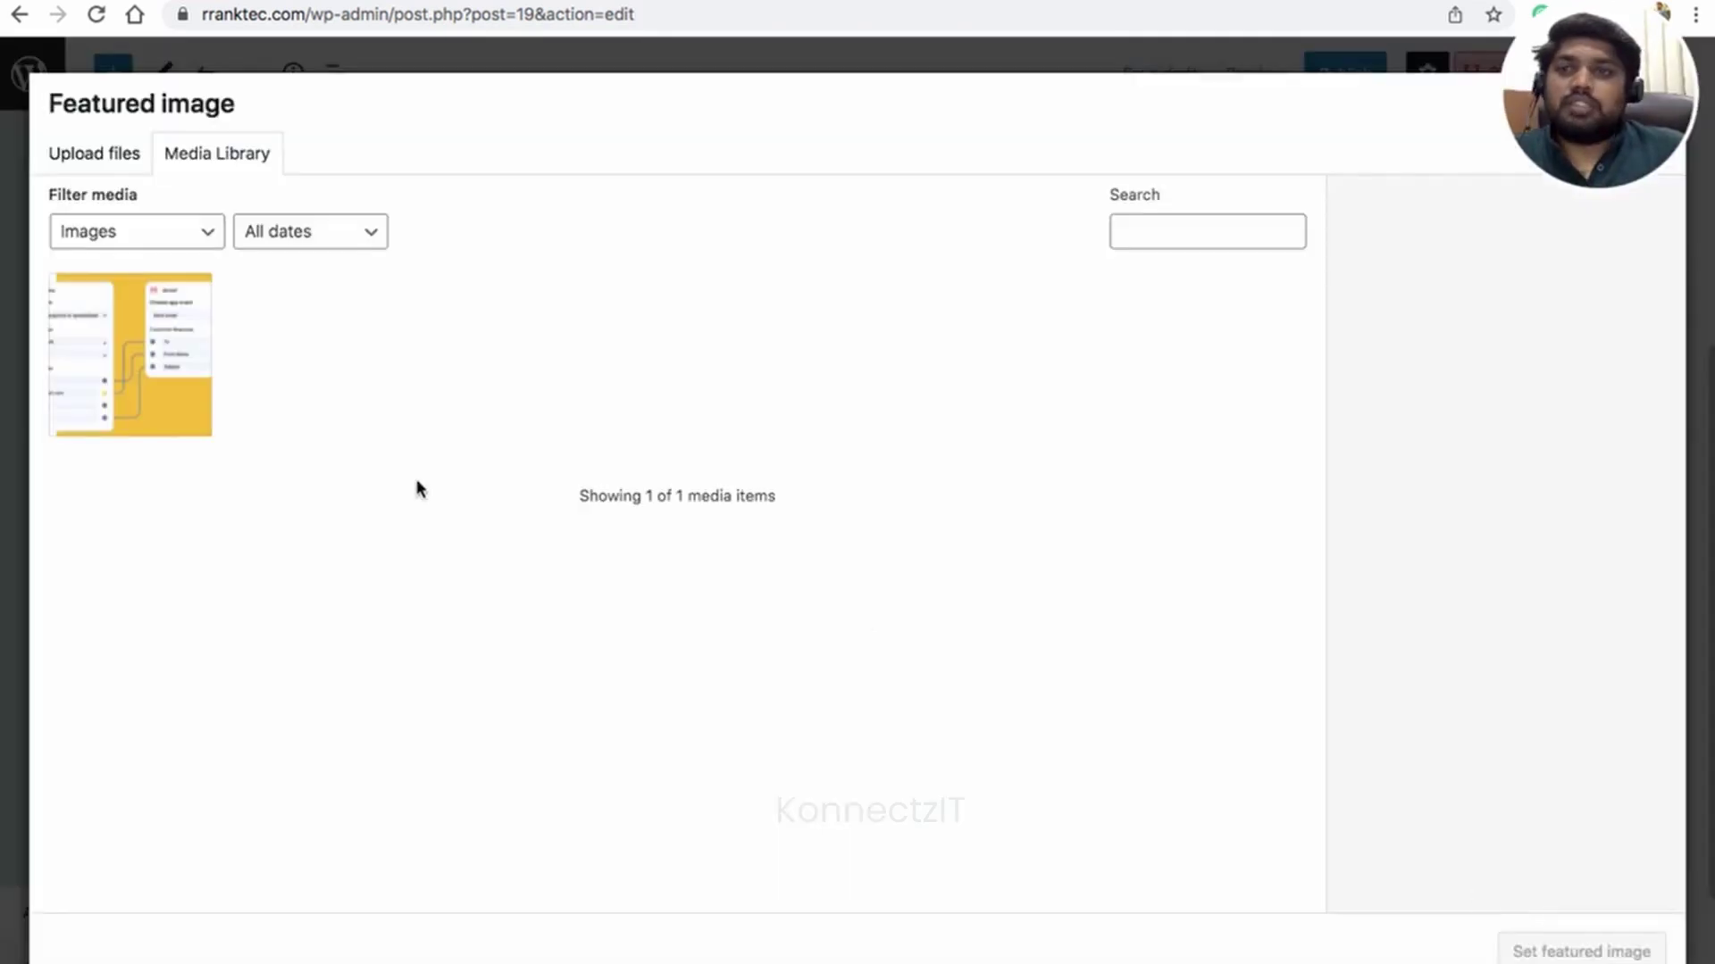
left_click(130, 372)
left_click(1580, 950)
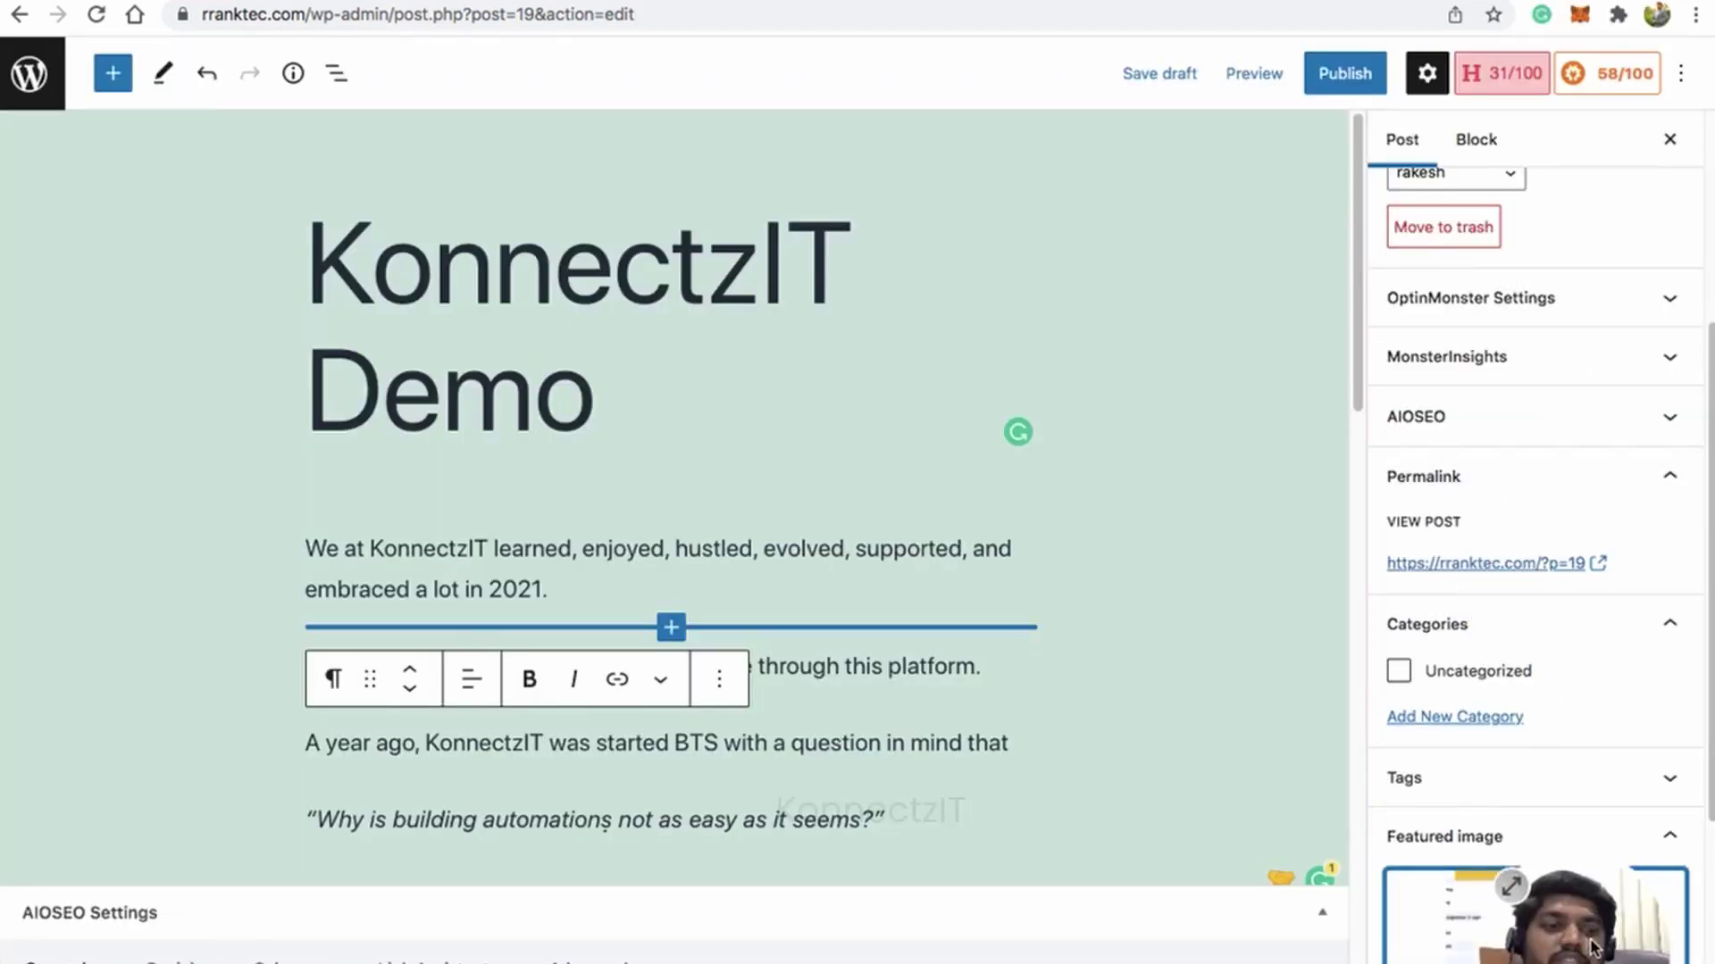
- Publish the "KonnectzIT Demo" post and confirm the publication
scroll(1475, 477, "up", 1)
left_click(1350, 75)
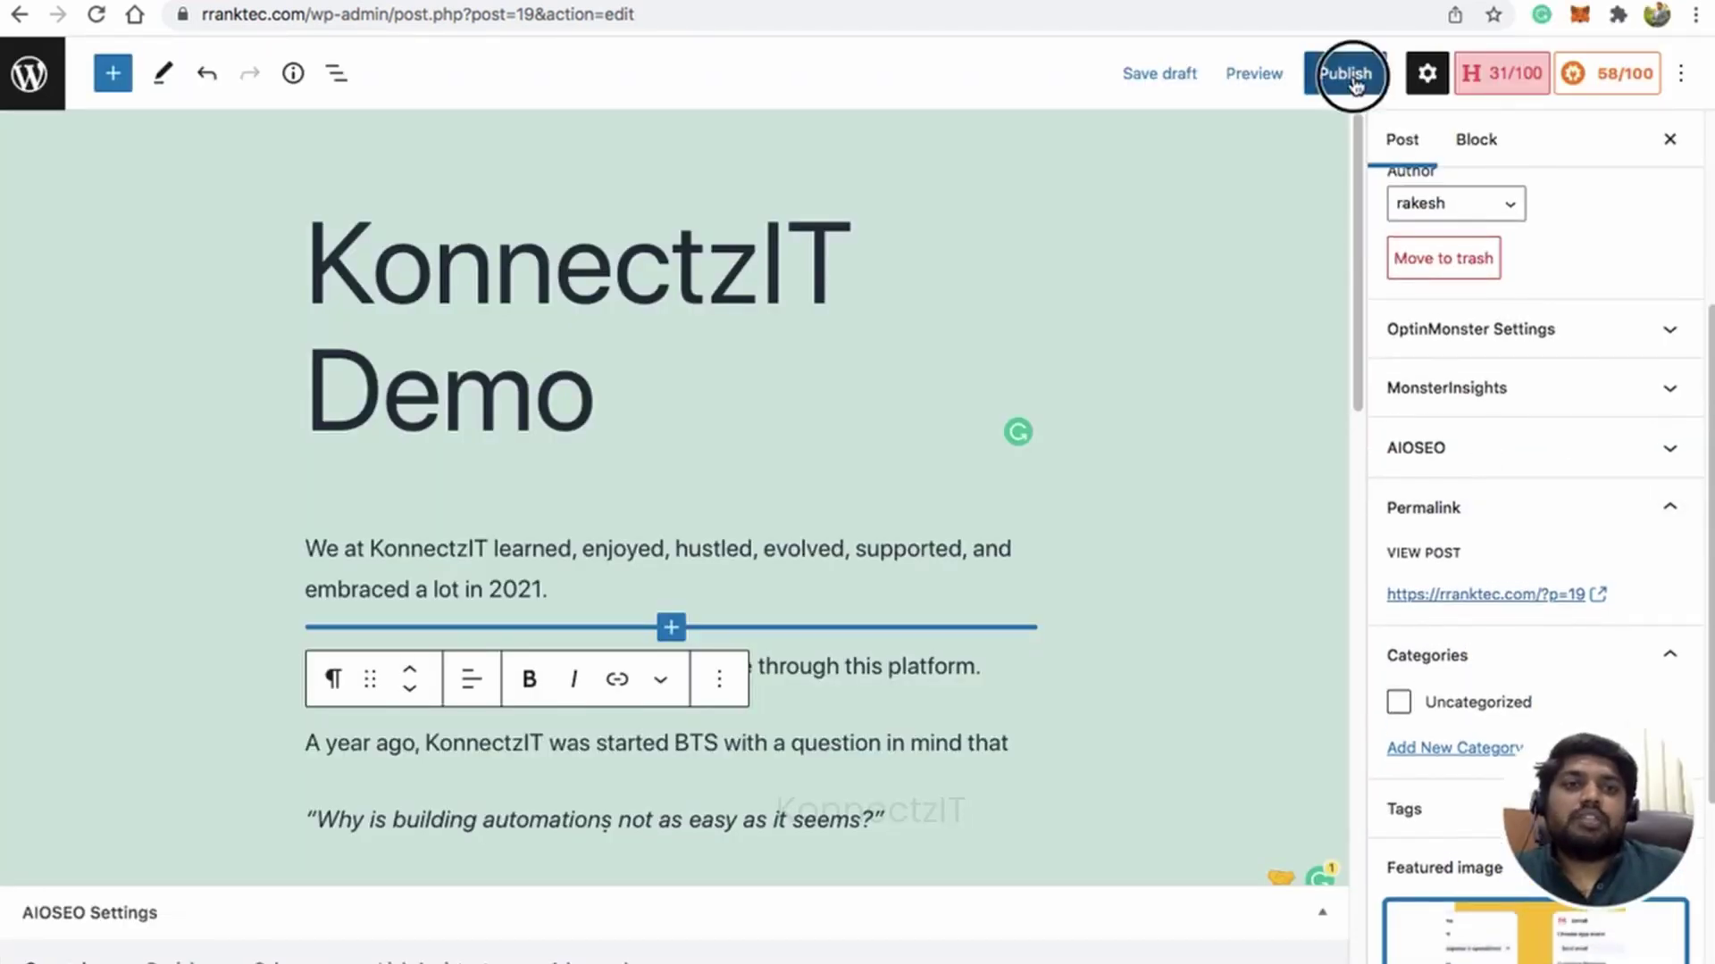
left_click(1447, 76)
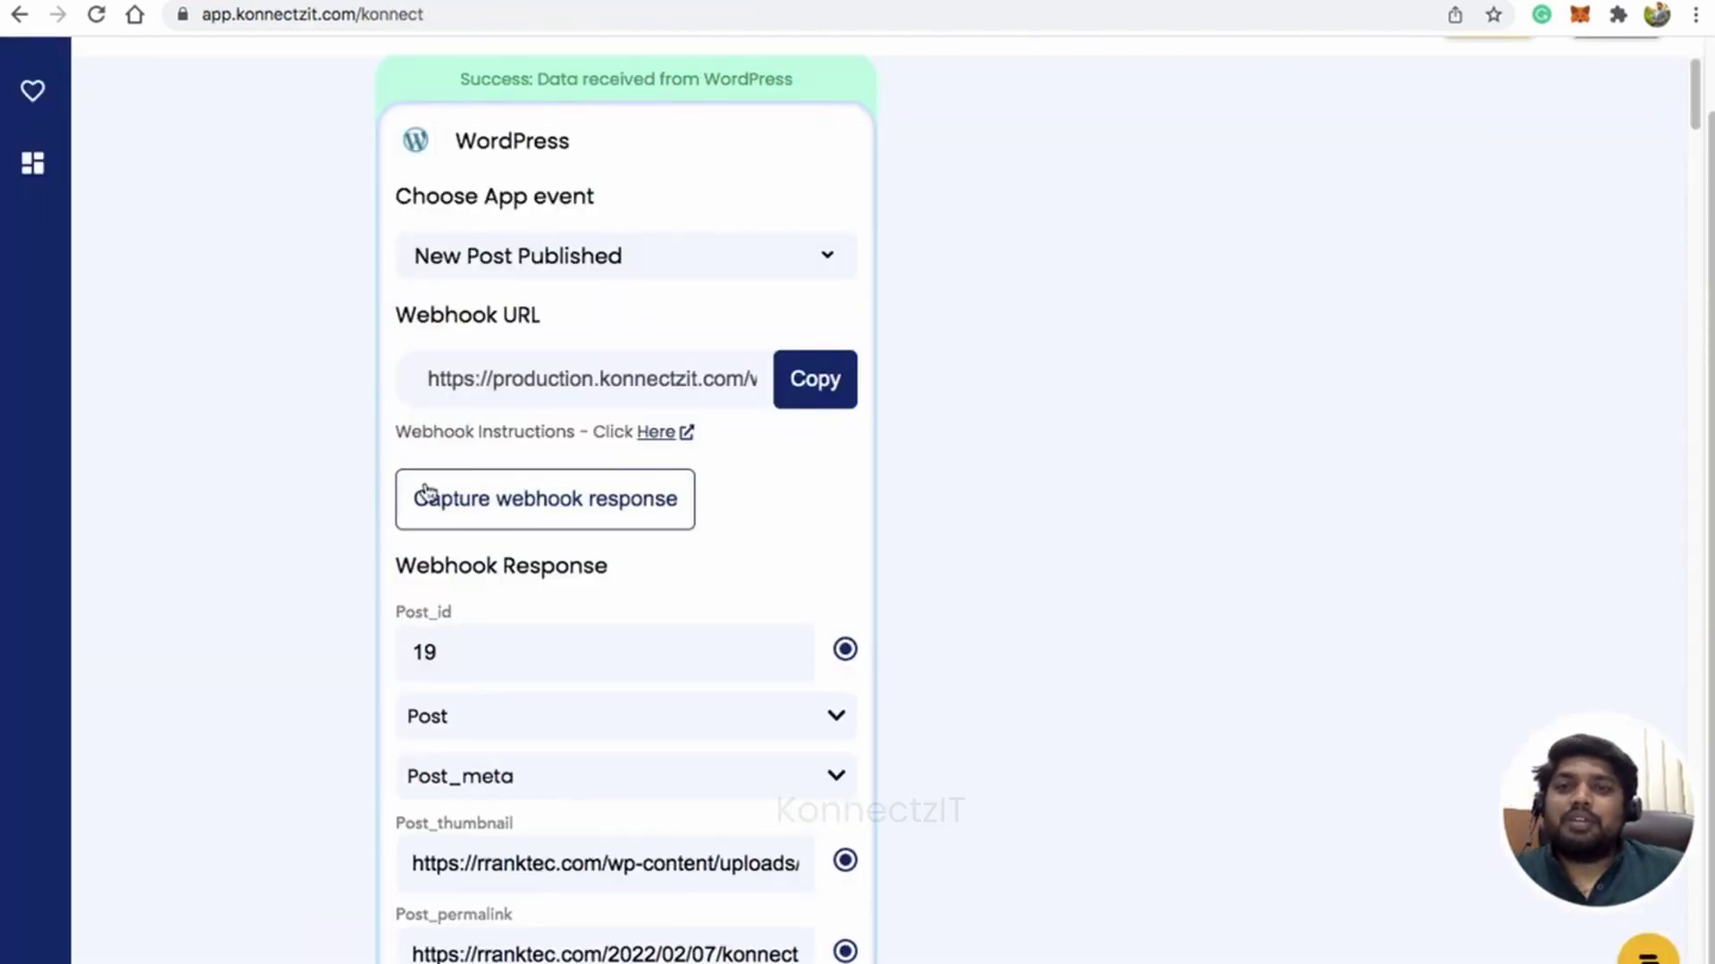
- Return to KonnectzIT and examine the captured WordPress webhook response, including the expanded Post fields
scroll(721, 463, "down", 2)
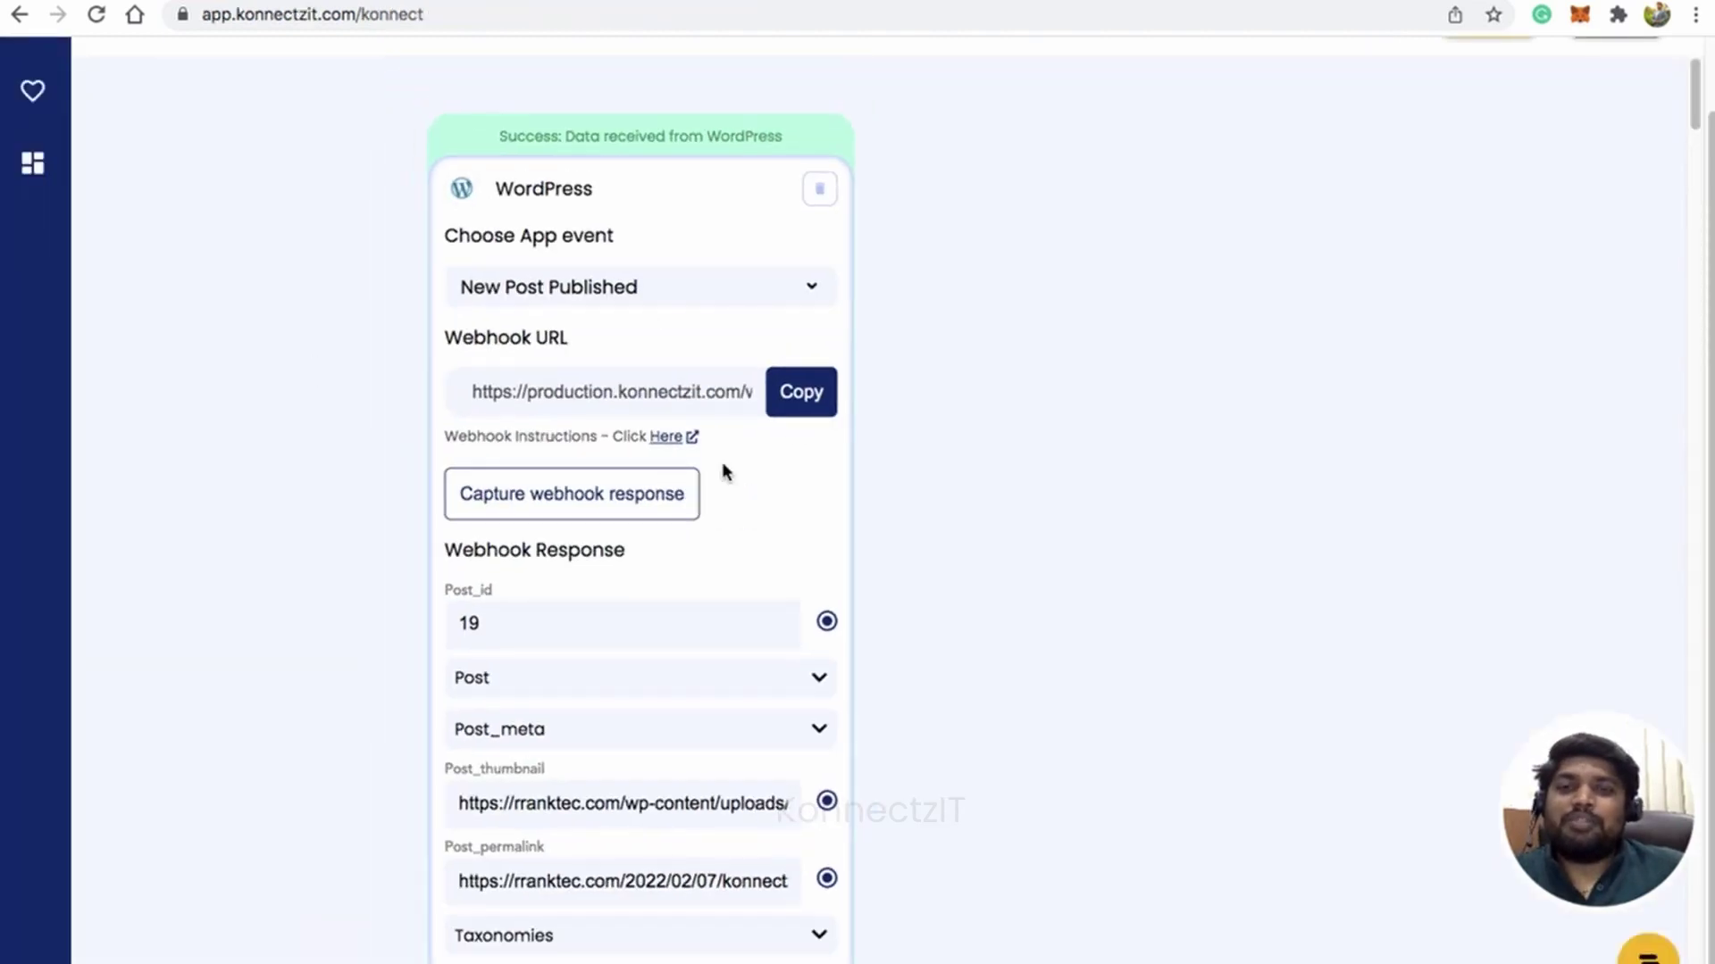
left_click_drag(1083, 524, 919, 509)
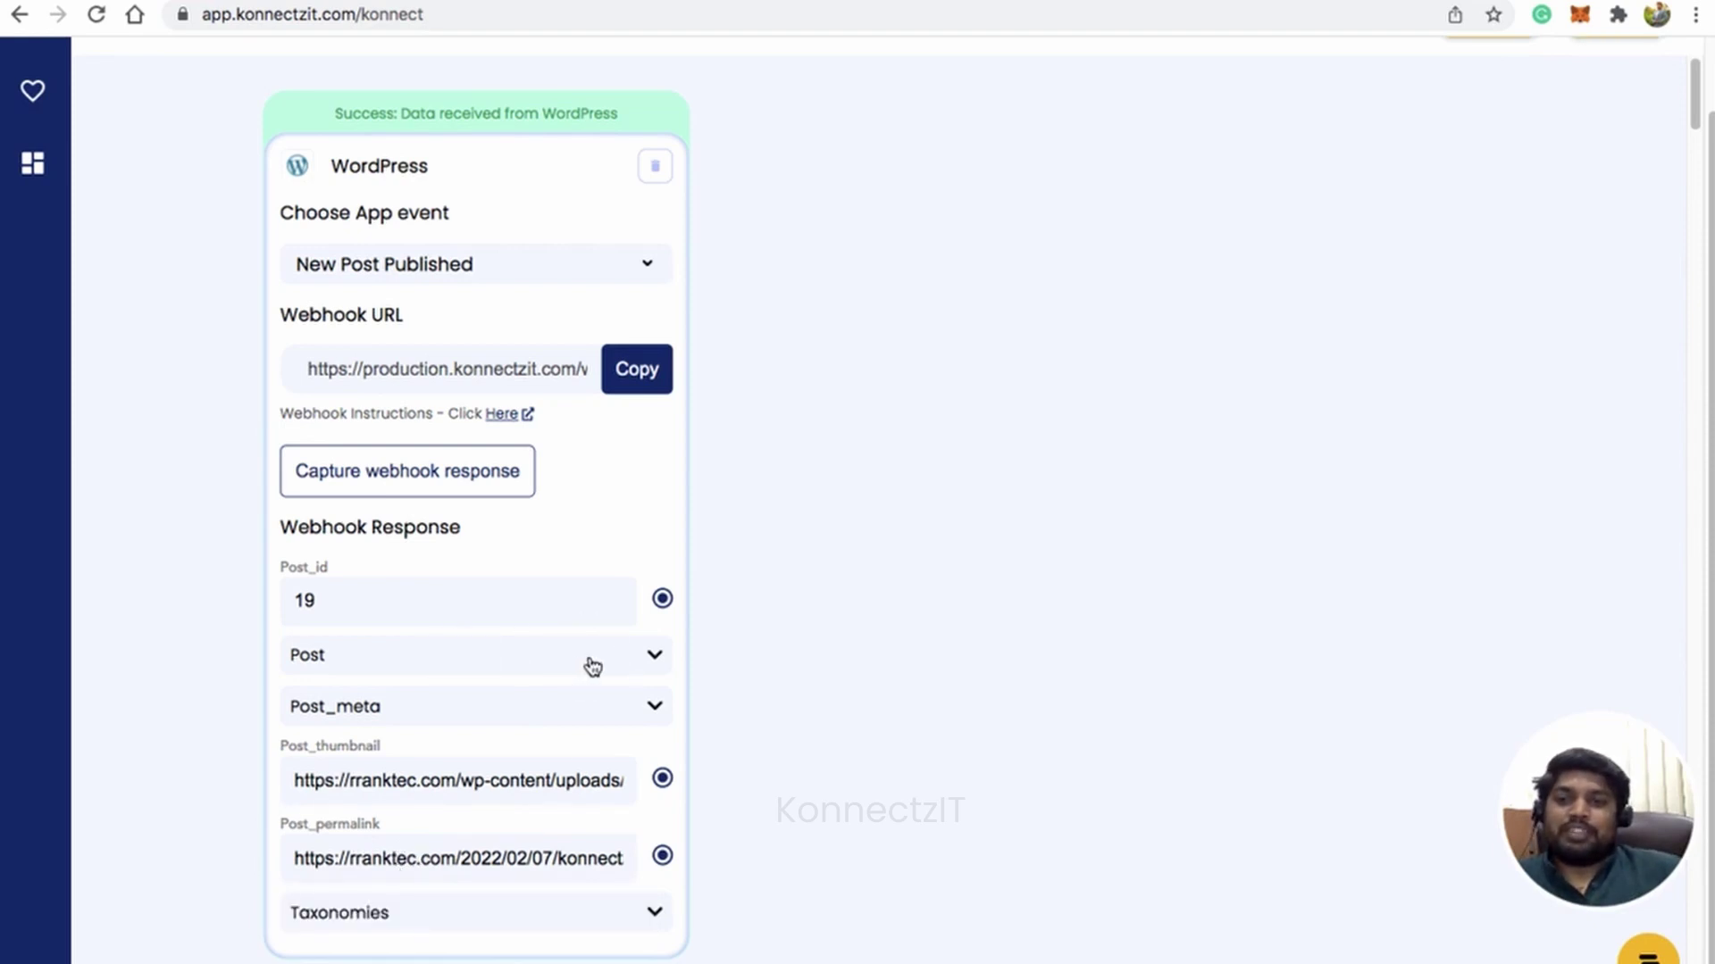
left_click(655, 656)
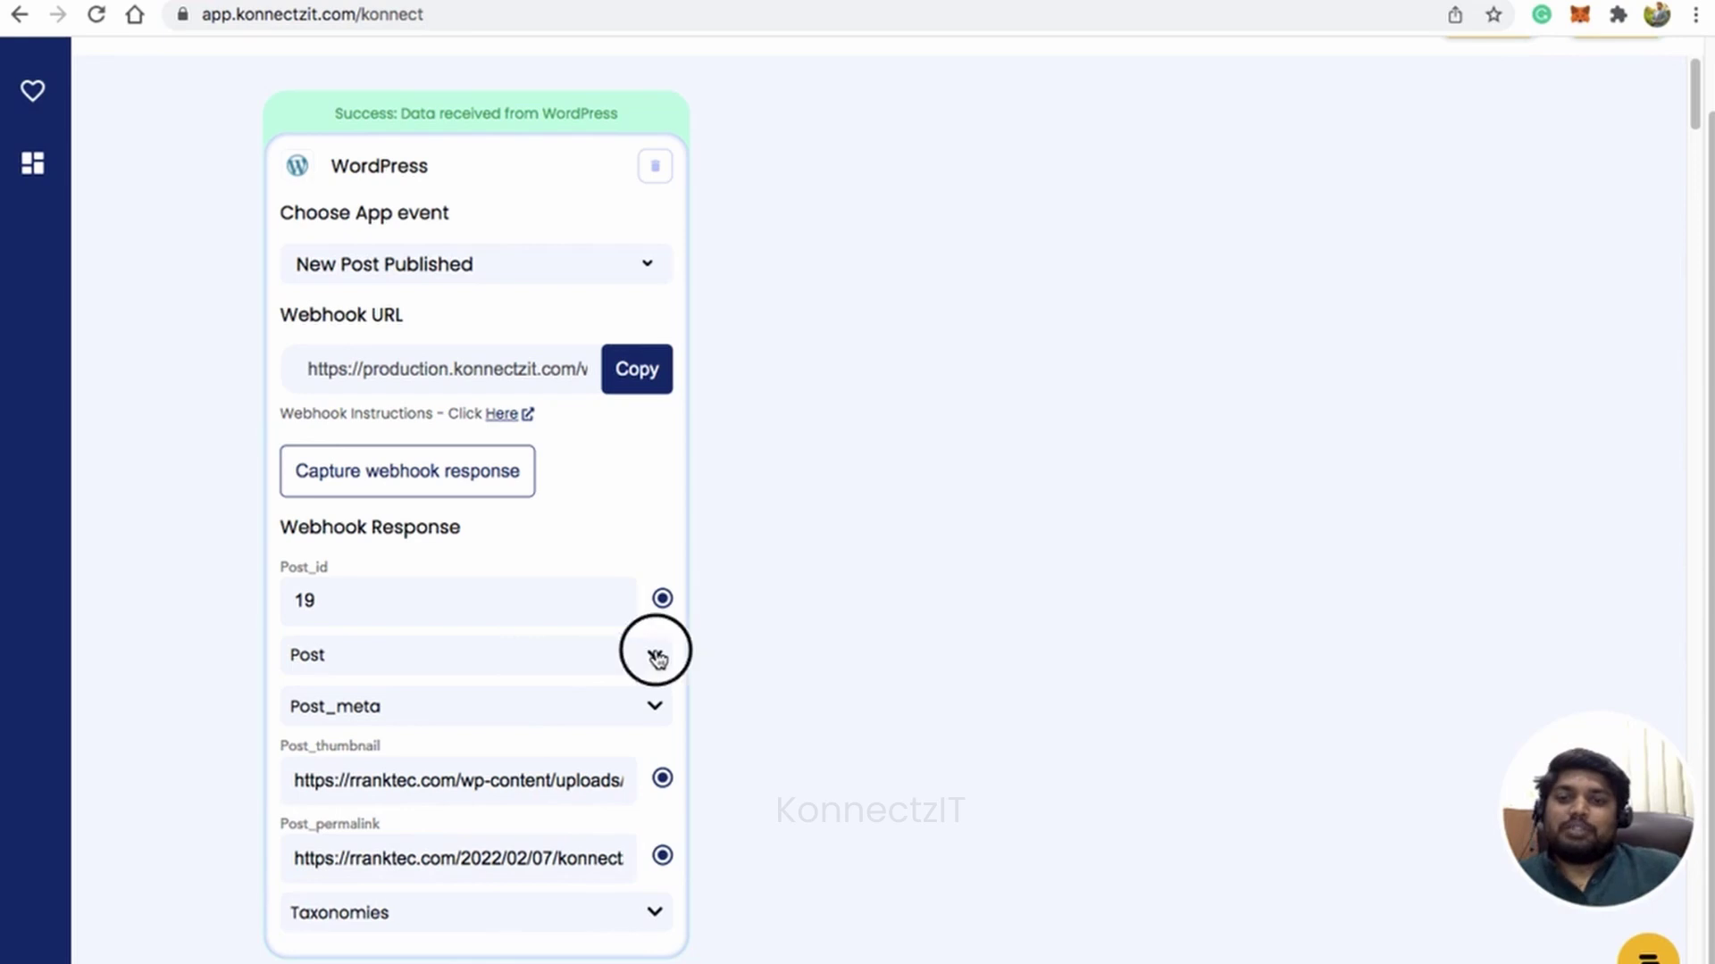
left_click(881, 661)
scroll(866, 535, "down", 4)
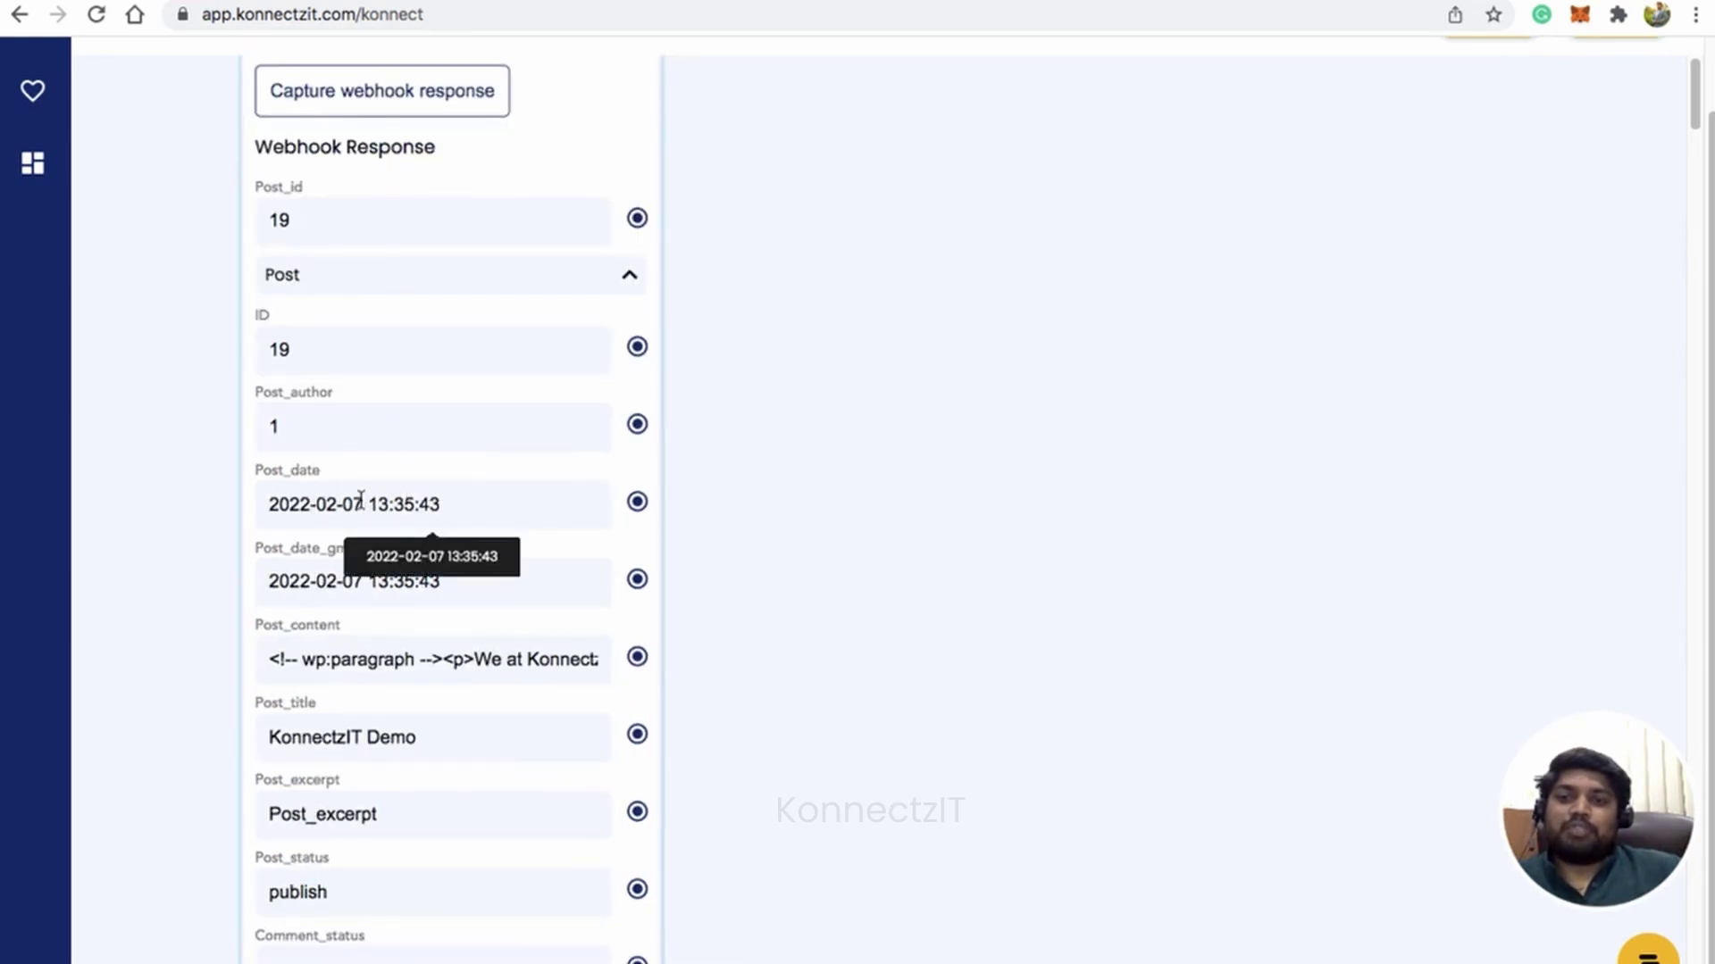
left_click(963, 736)
scroll(941, 551, "down", 3)
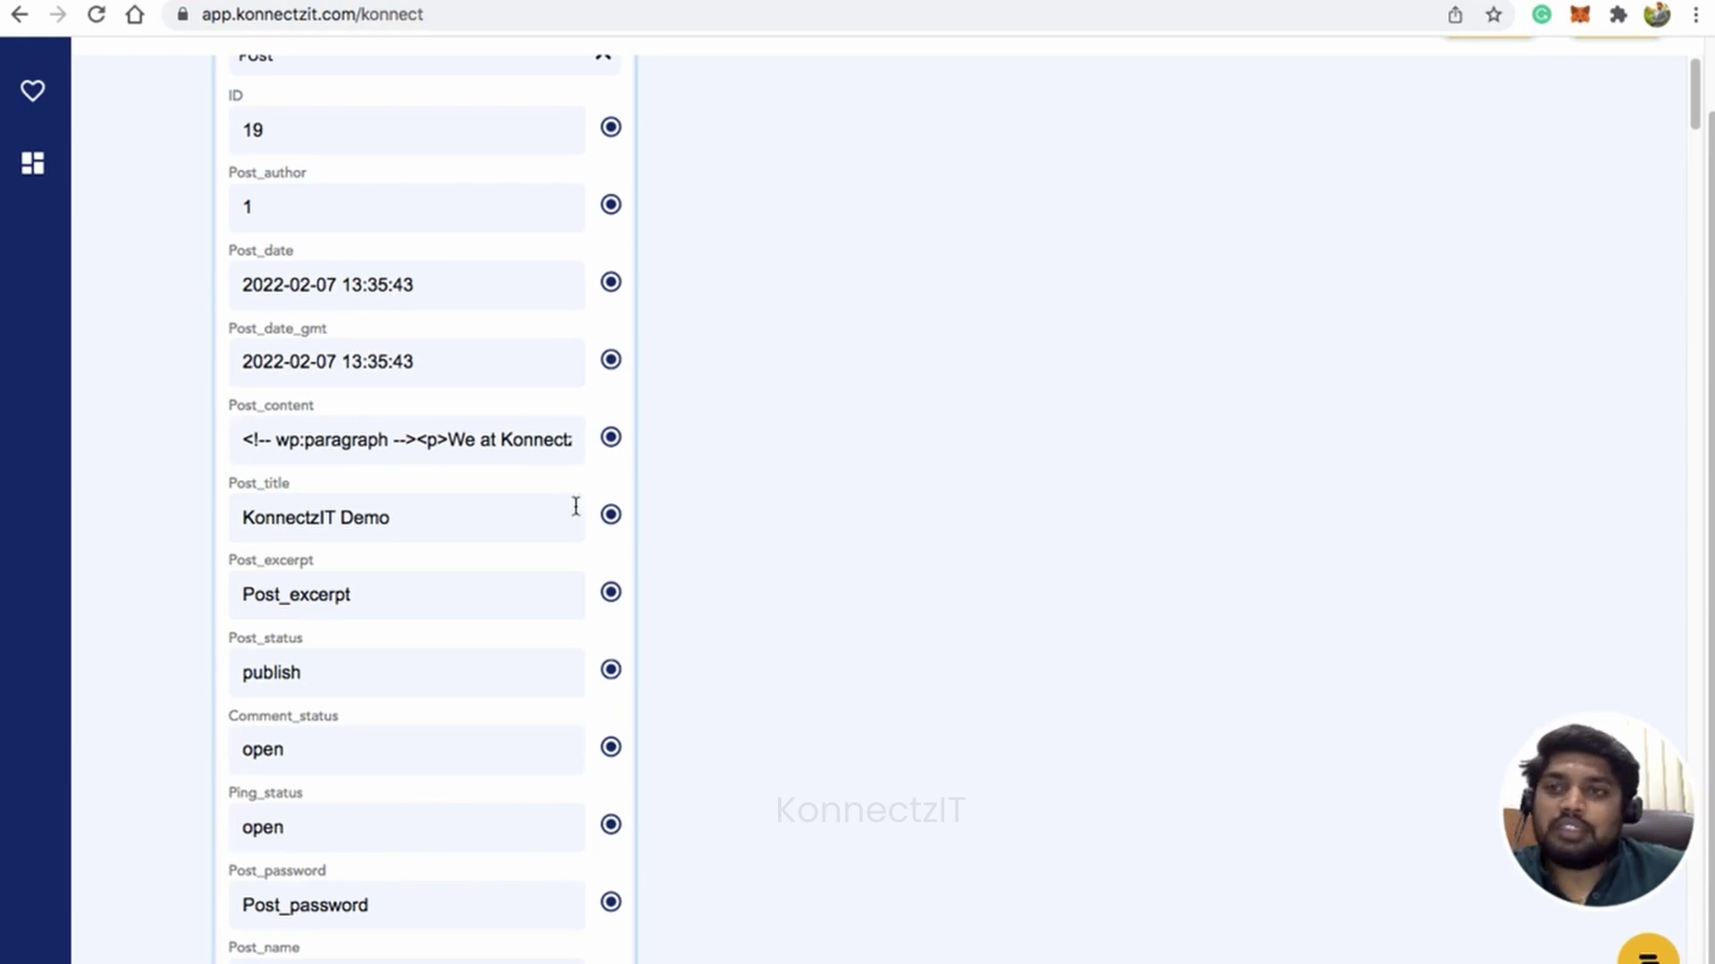
scroll(1707, 223, "up", 2)
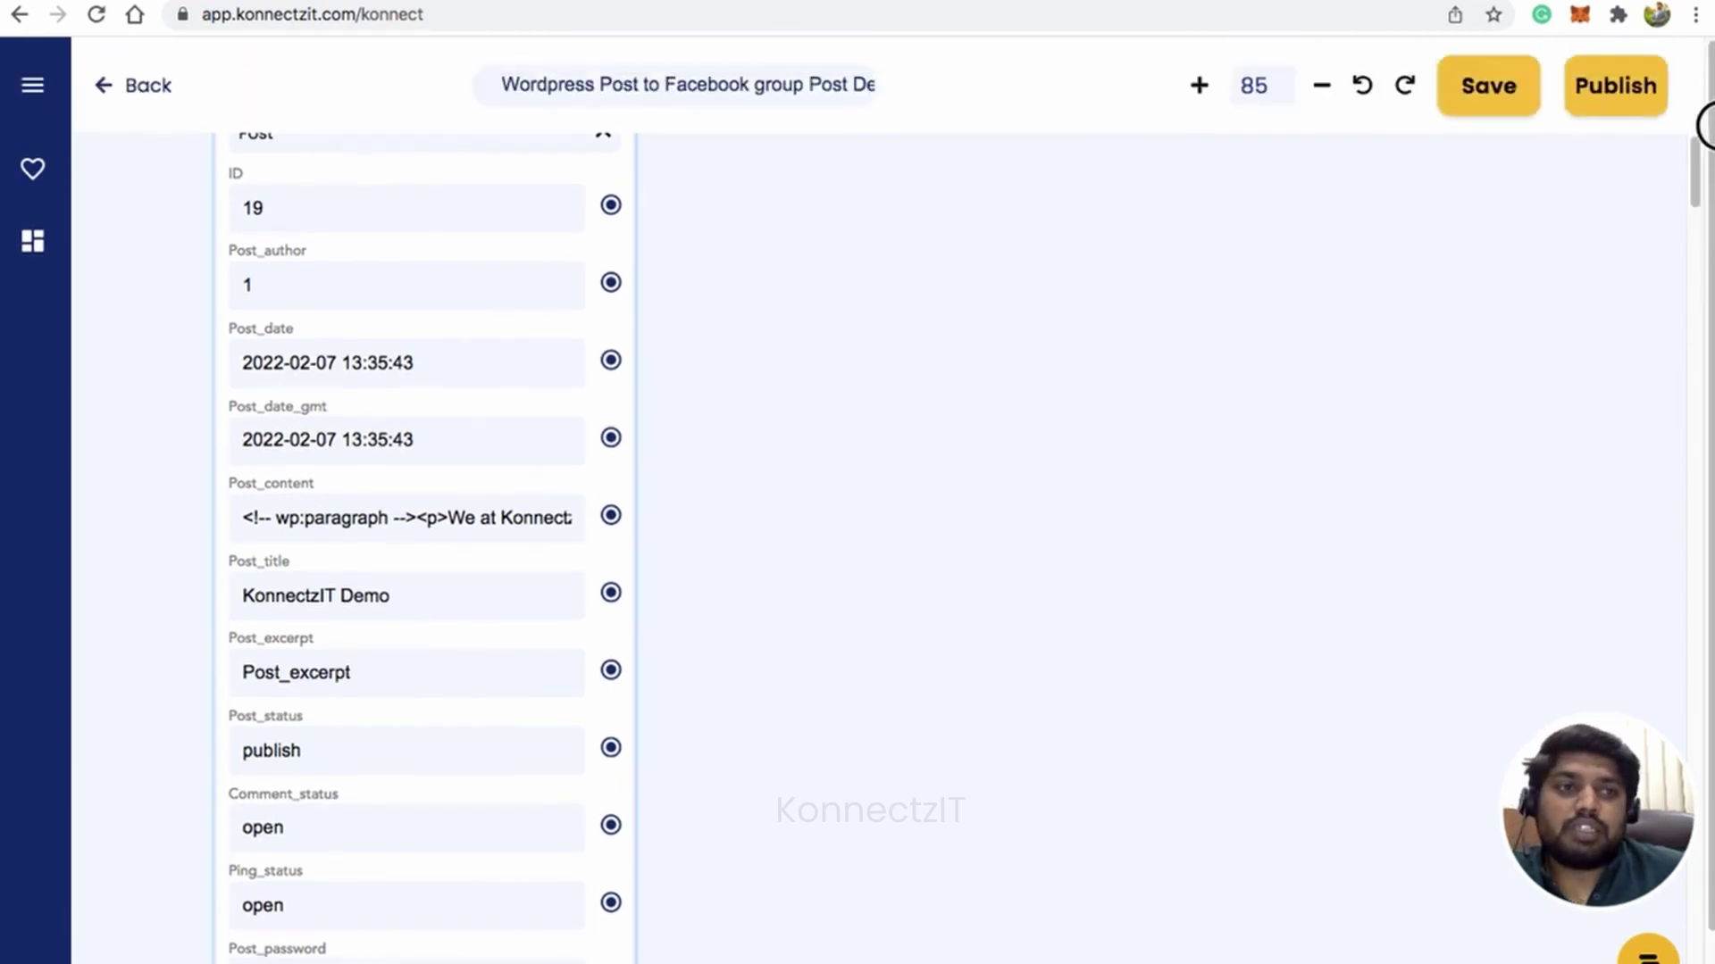
- Add a Text Formatter add-on to the canvas beside the WordPress card
left_click(32, 88)
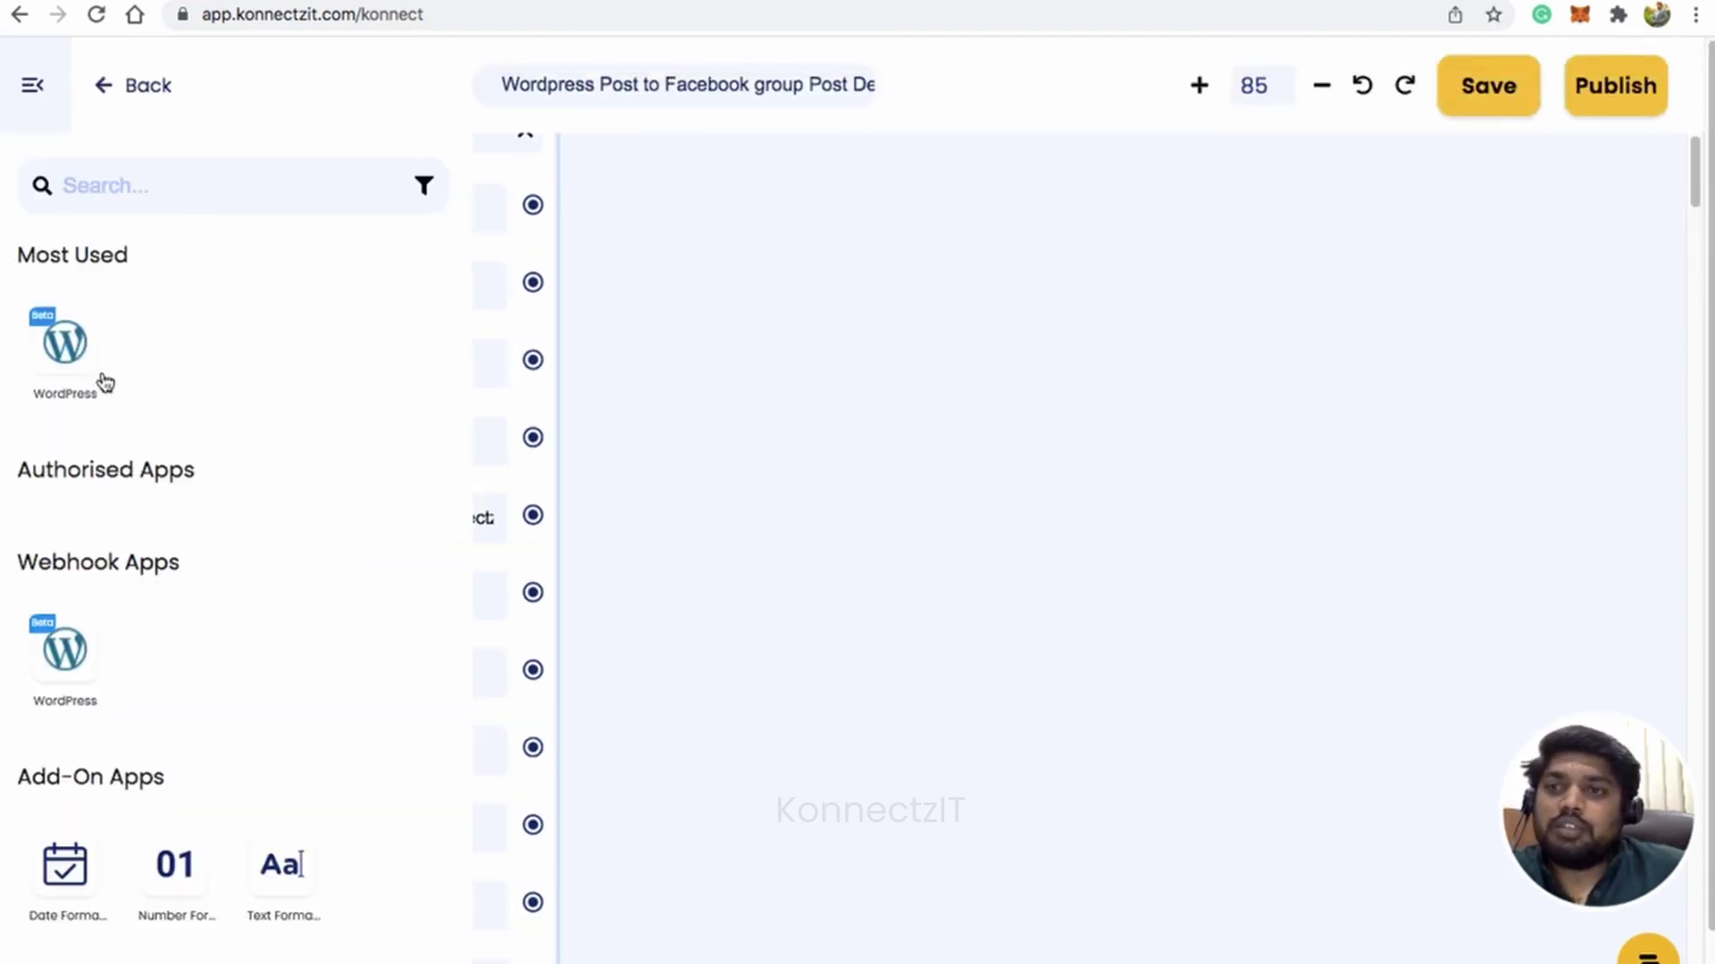
scroll(368, 911, "down", 2)
left_click_drag(250, 776, 816, 222)
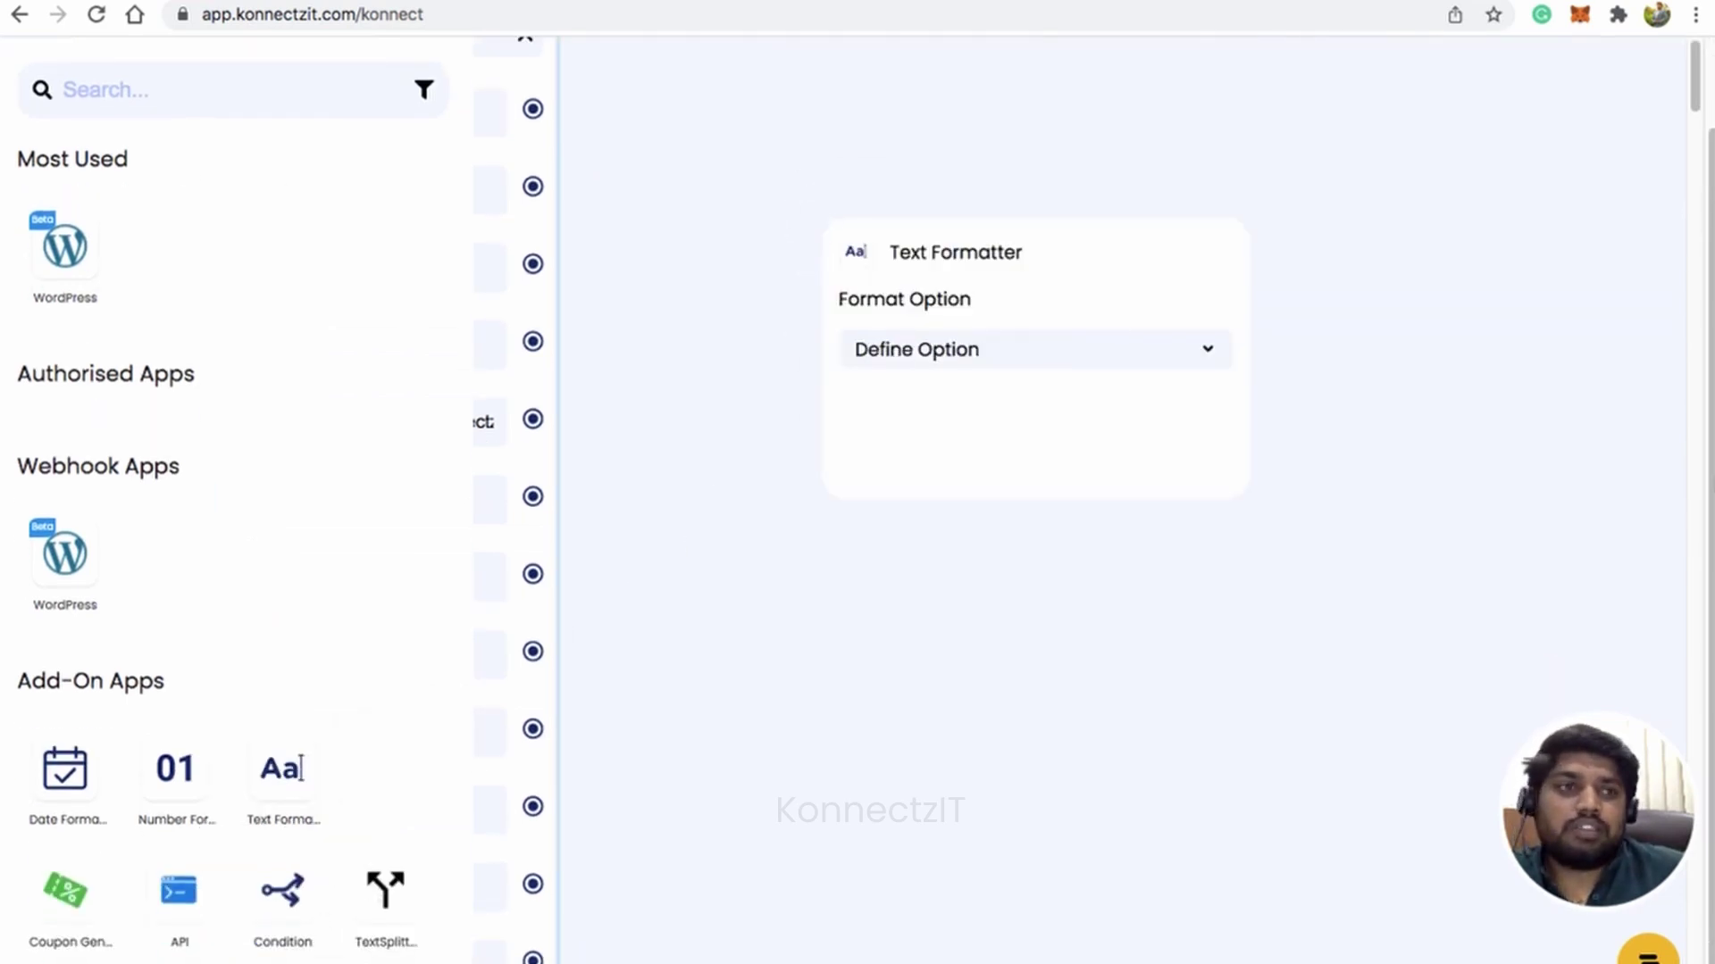
scroll(190, 163, "up", 2)
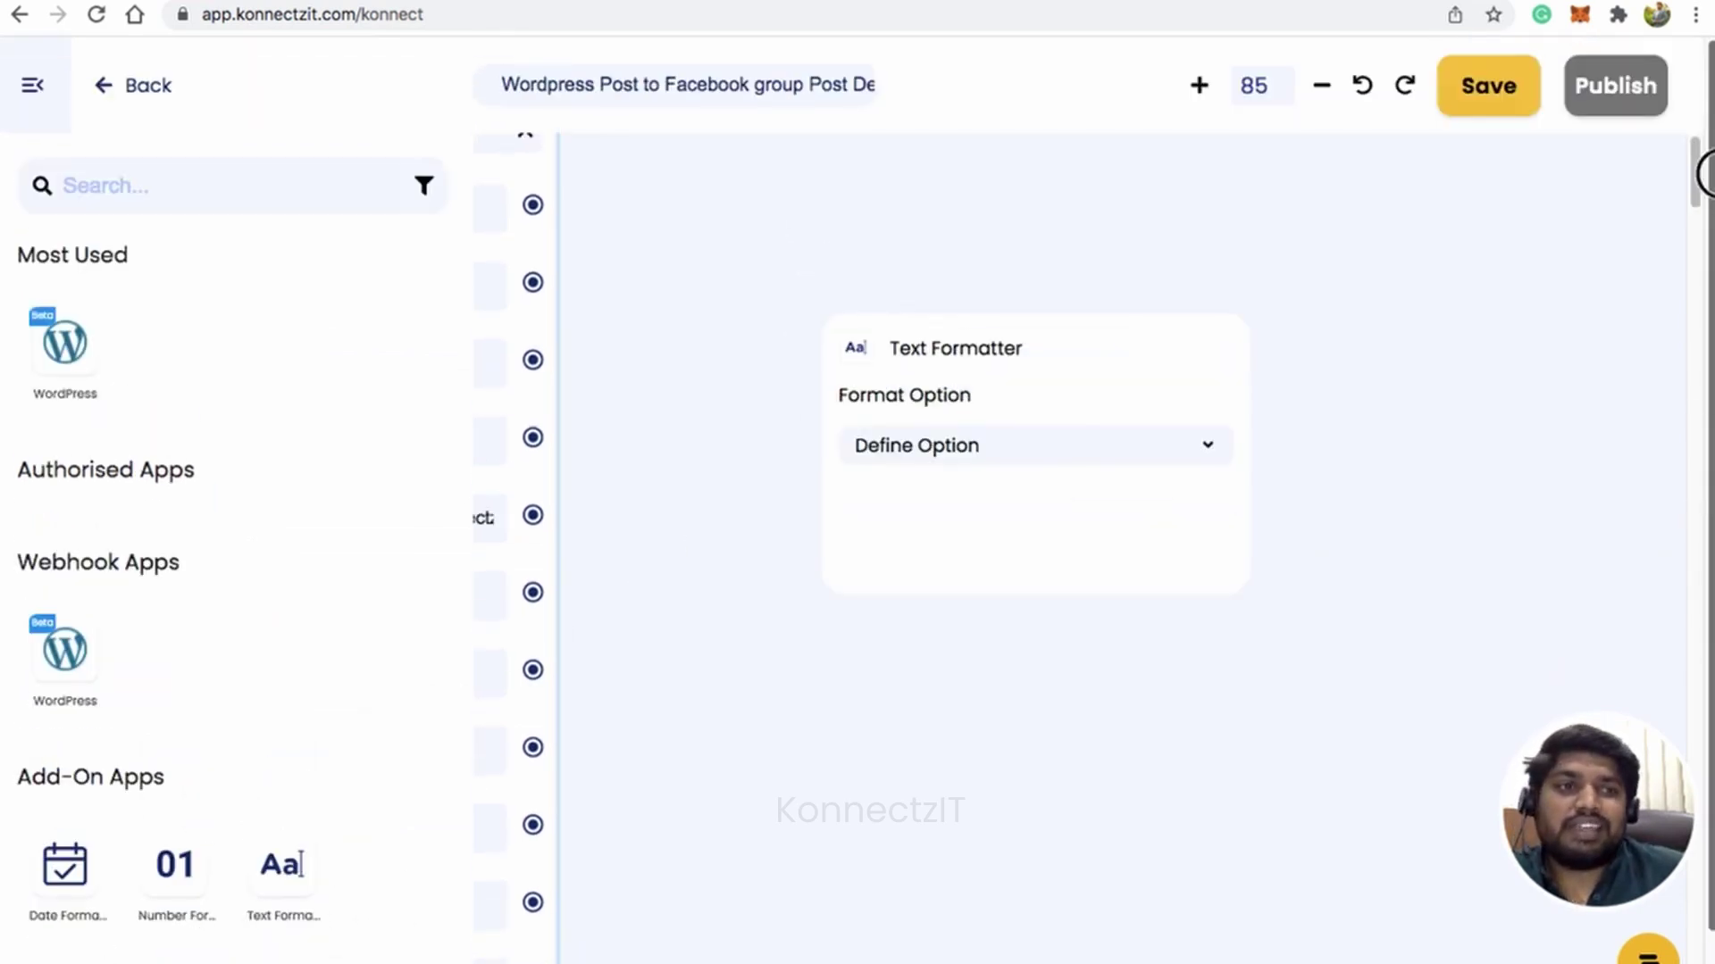
- Set the Text Formatter's format option to Merge Text and link the WordPress Post_title field to its Text input
left_click(30, 86)
left_click_drag(988, 357, 907, 248)
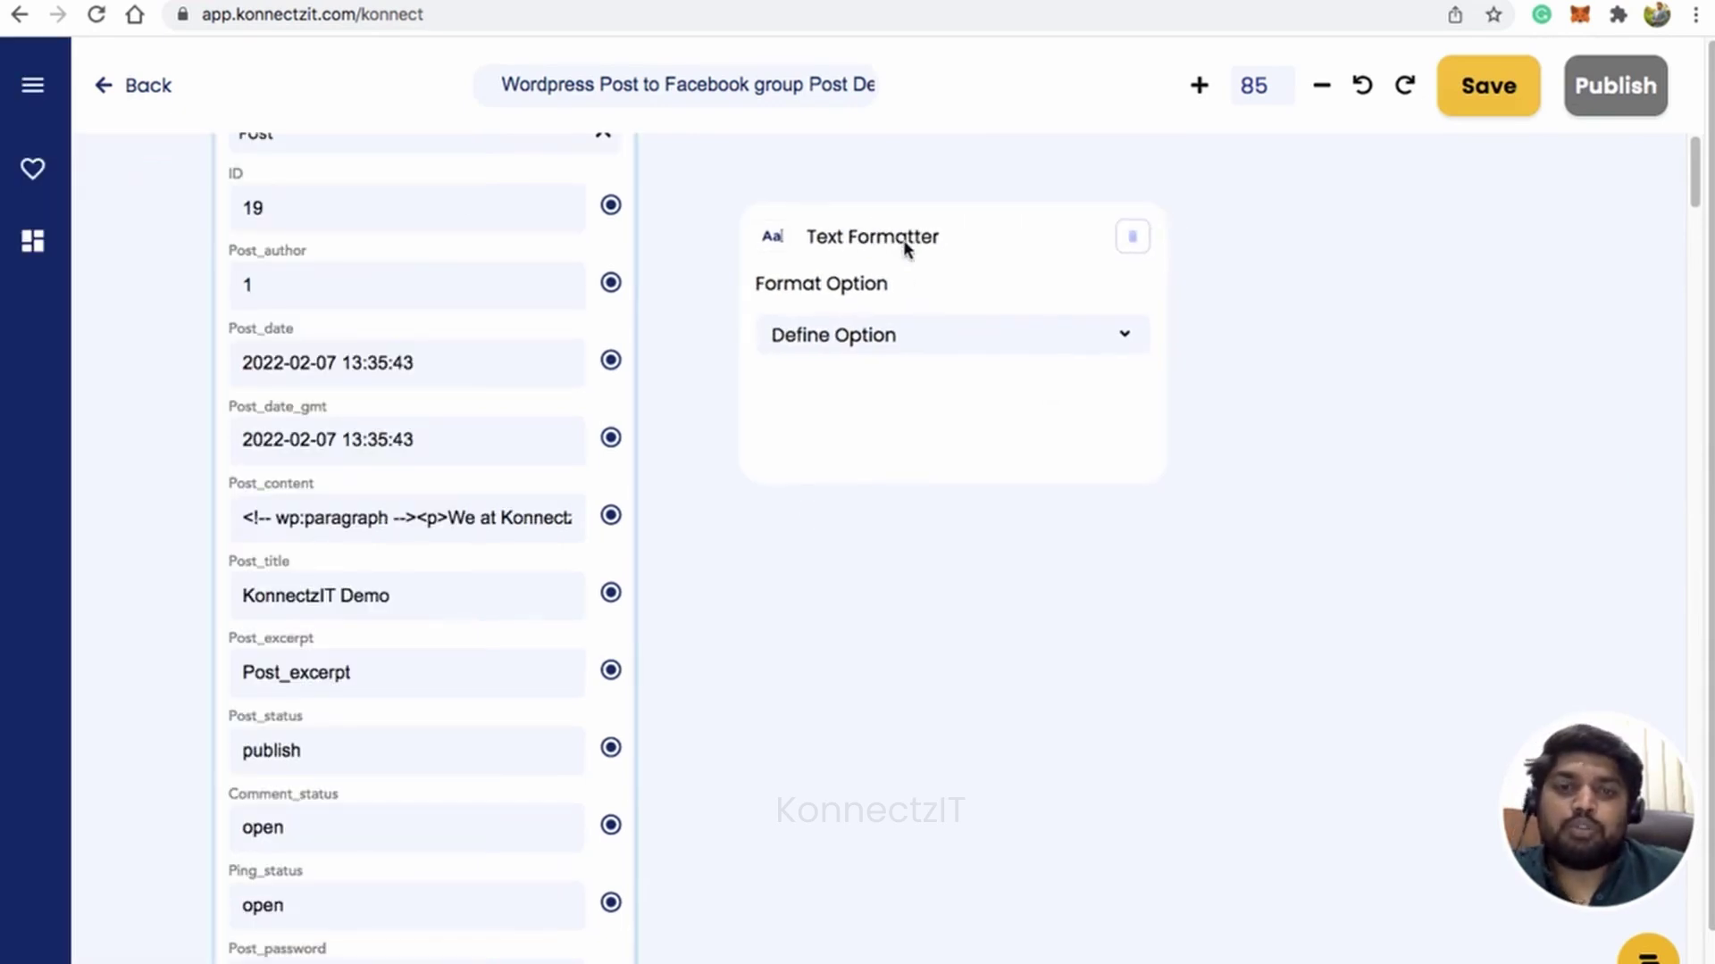
left_click(929, 337)
left_click(923, 382)
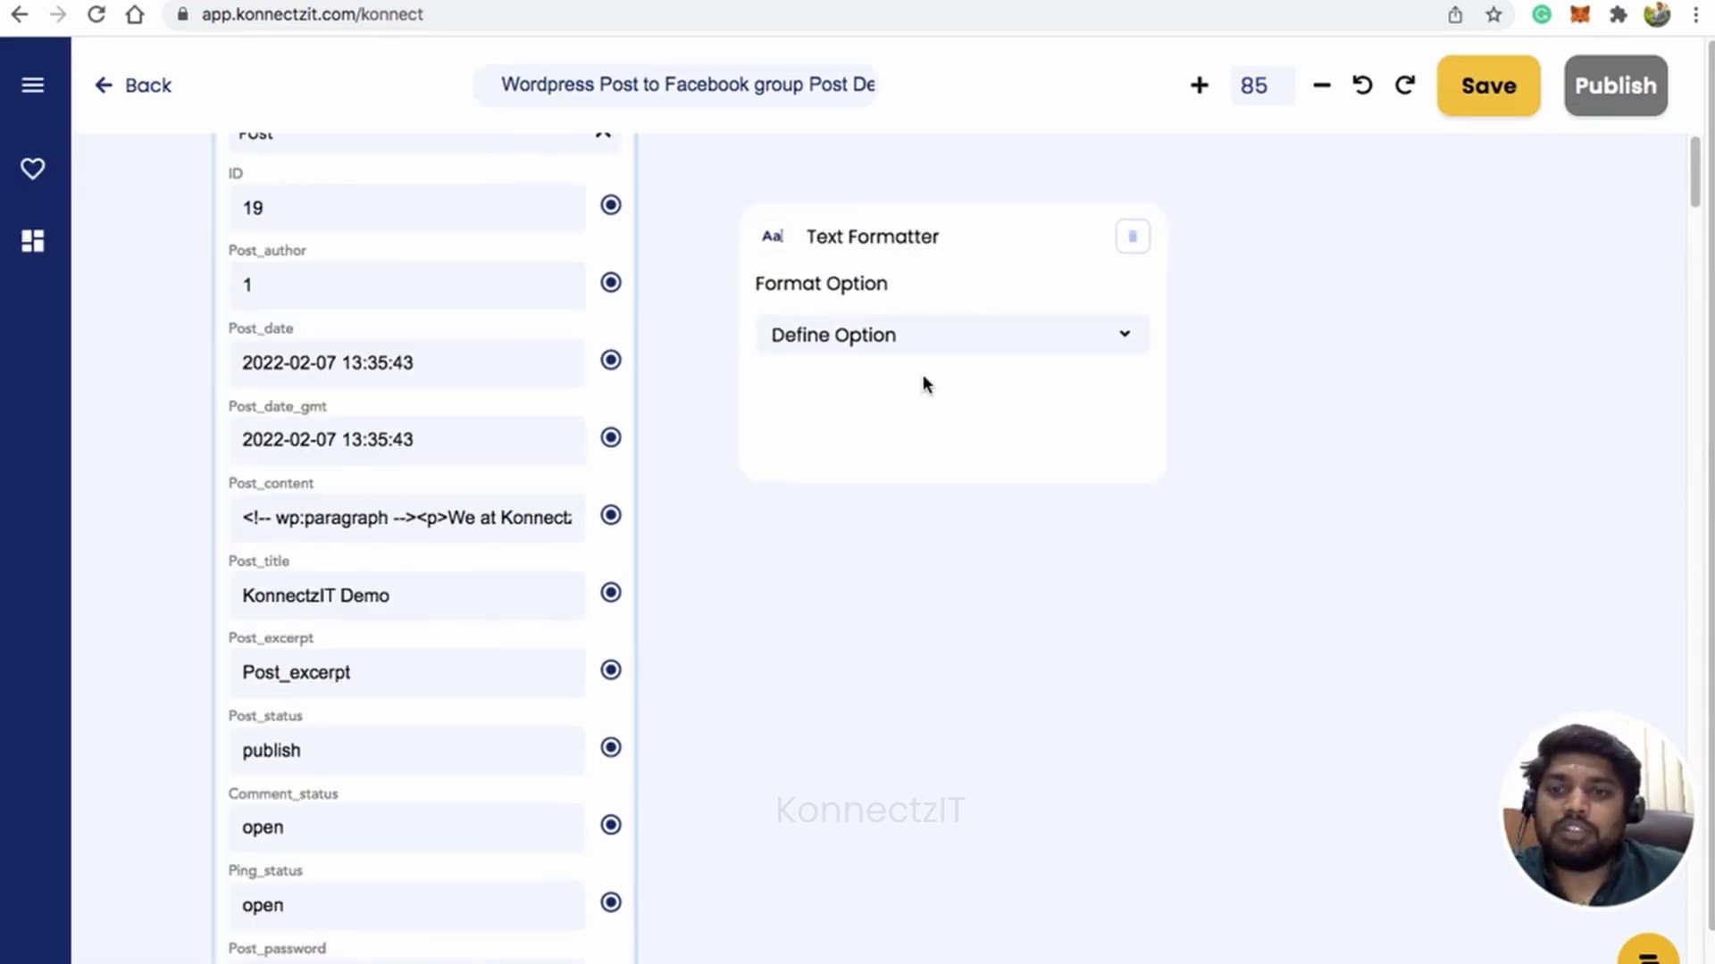
left_click_drag(611, 593, 764, 459)
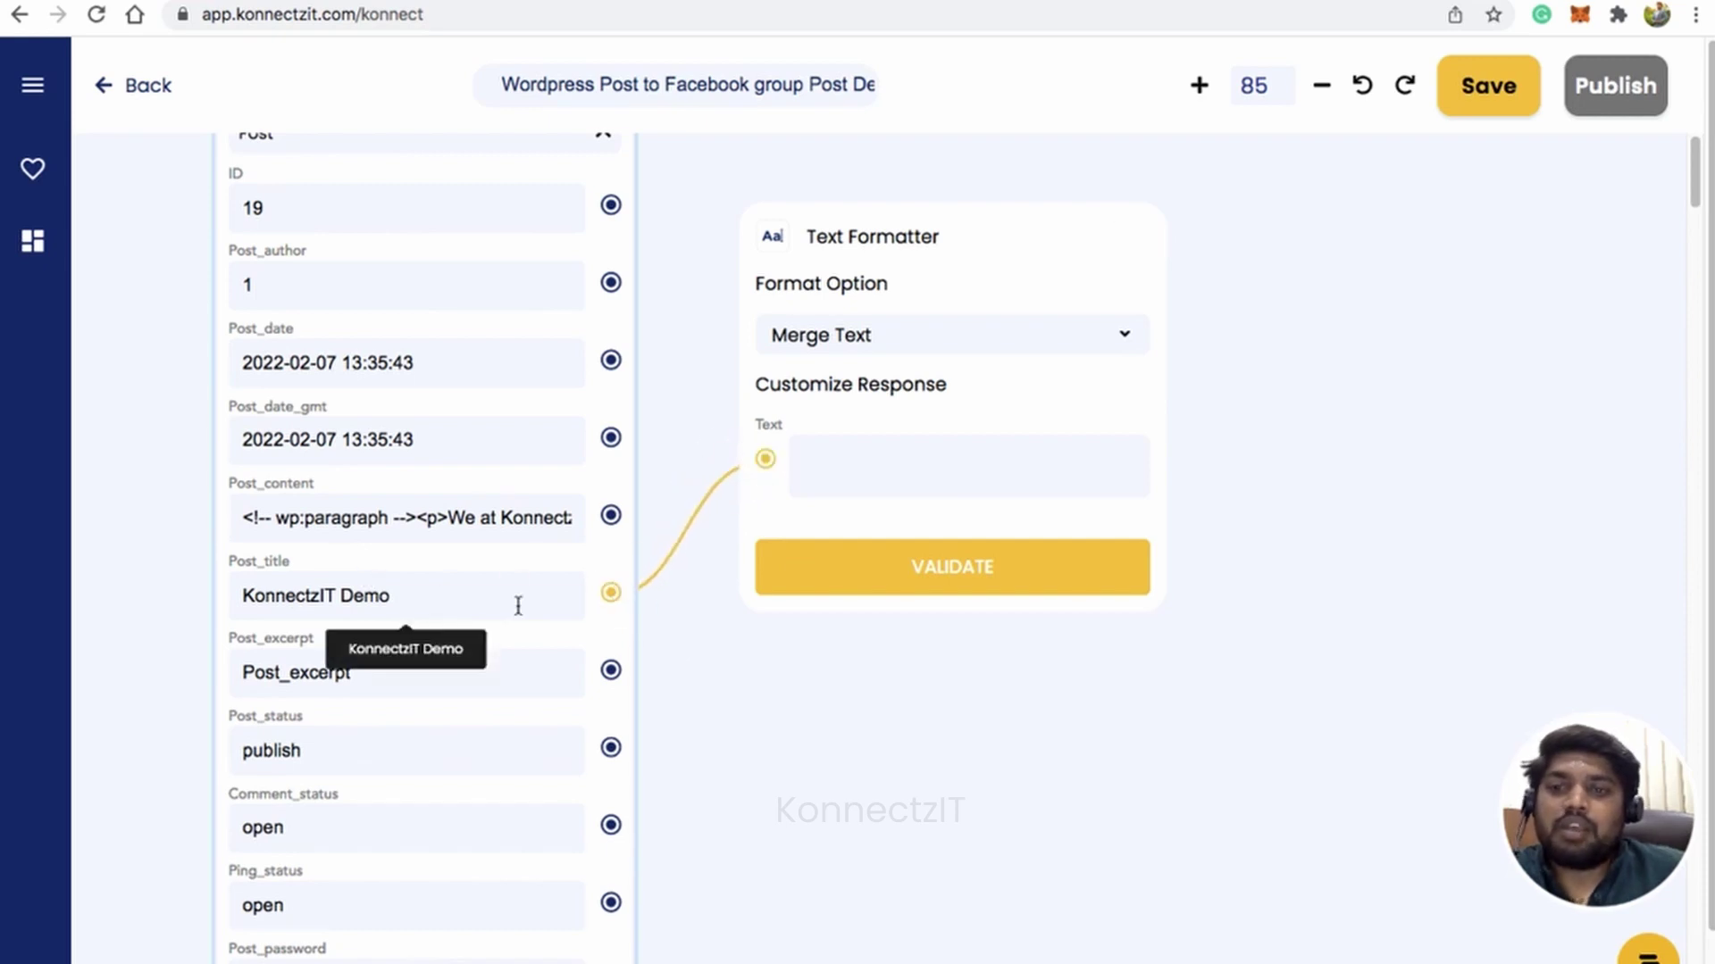
- Collapse the expanded Post fields and link Post_permalink to the Text Formatter's Text input as well
left_click(600, 145)
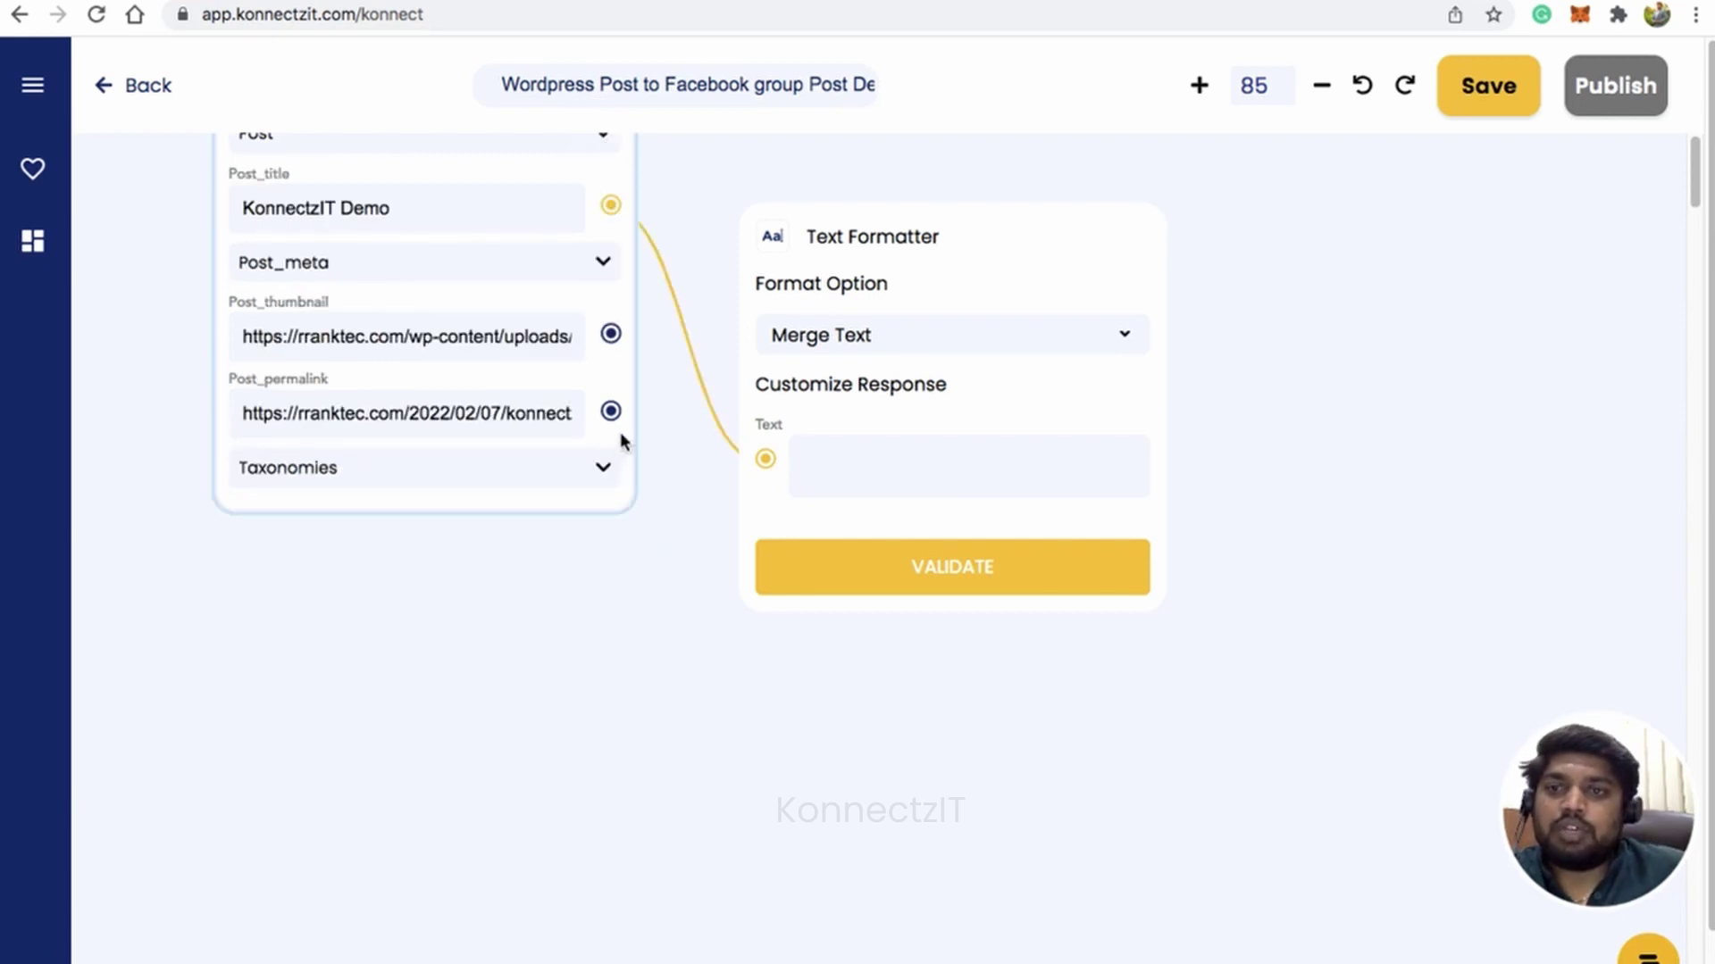
scroll(452, 910, "up", 5)
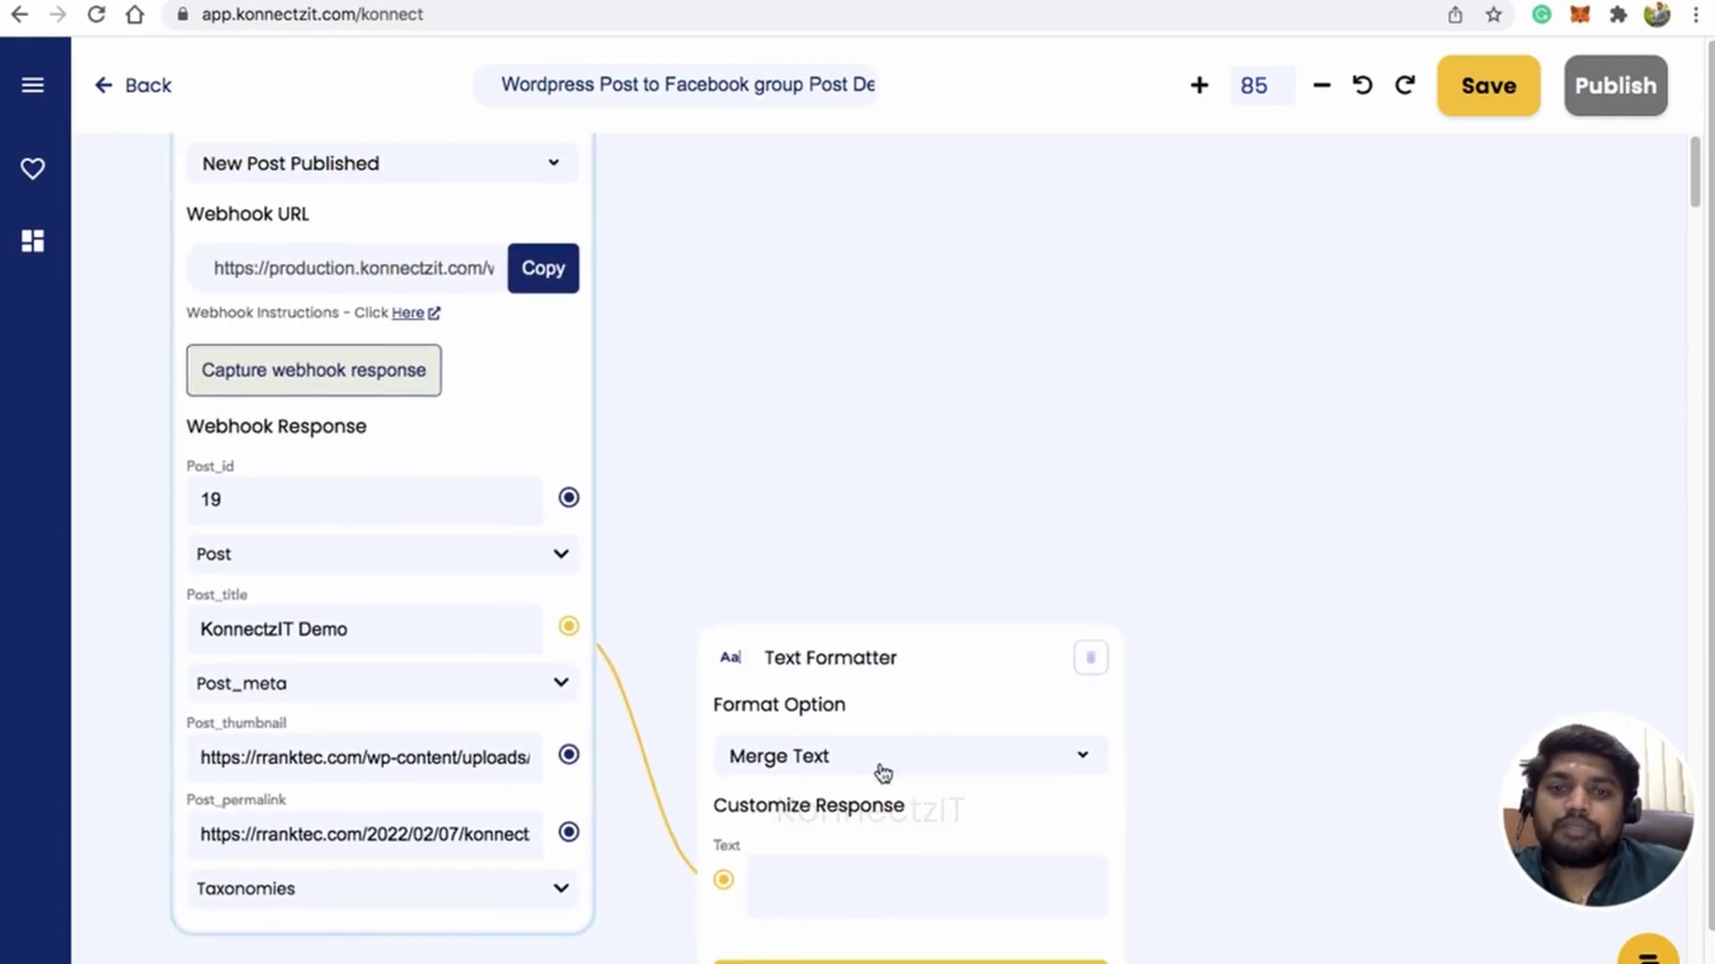
left_click_drag(882, 773, 893, 350)
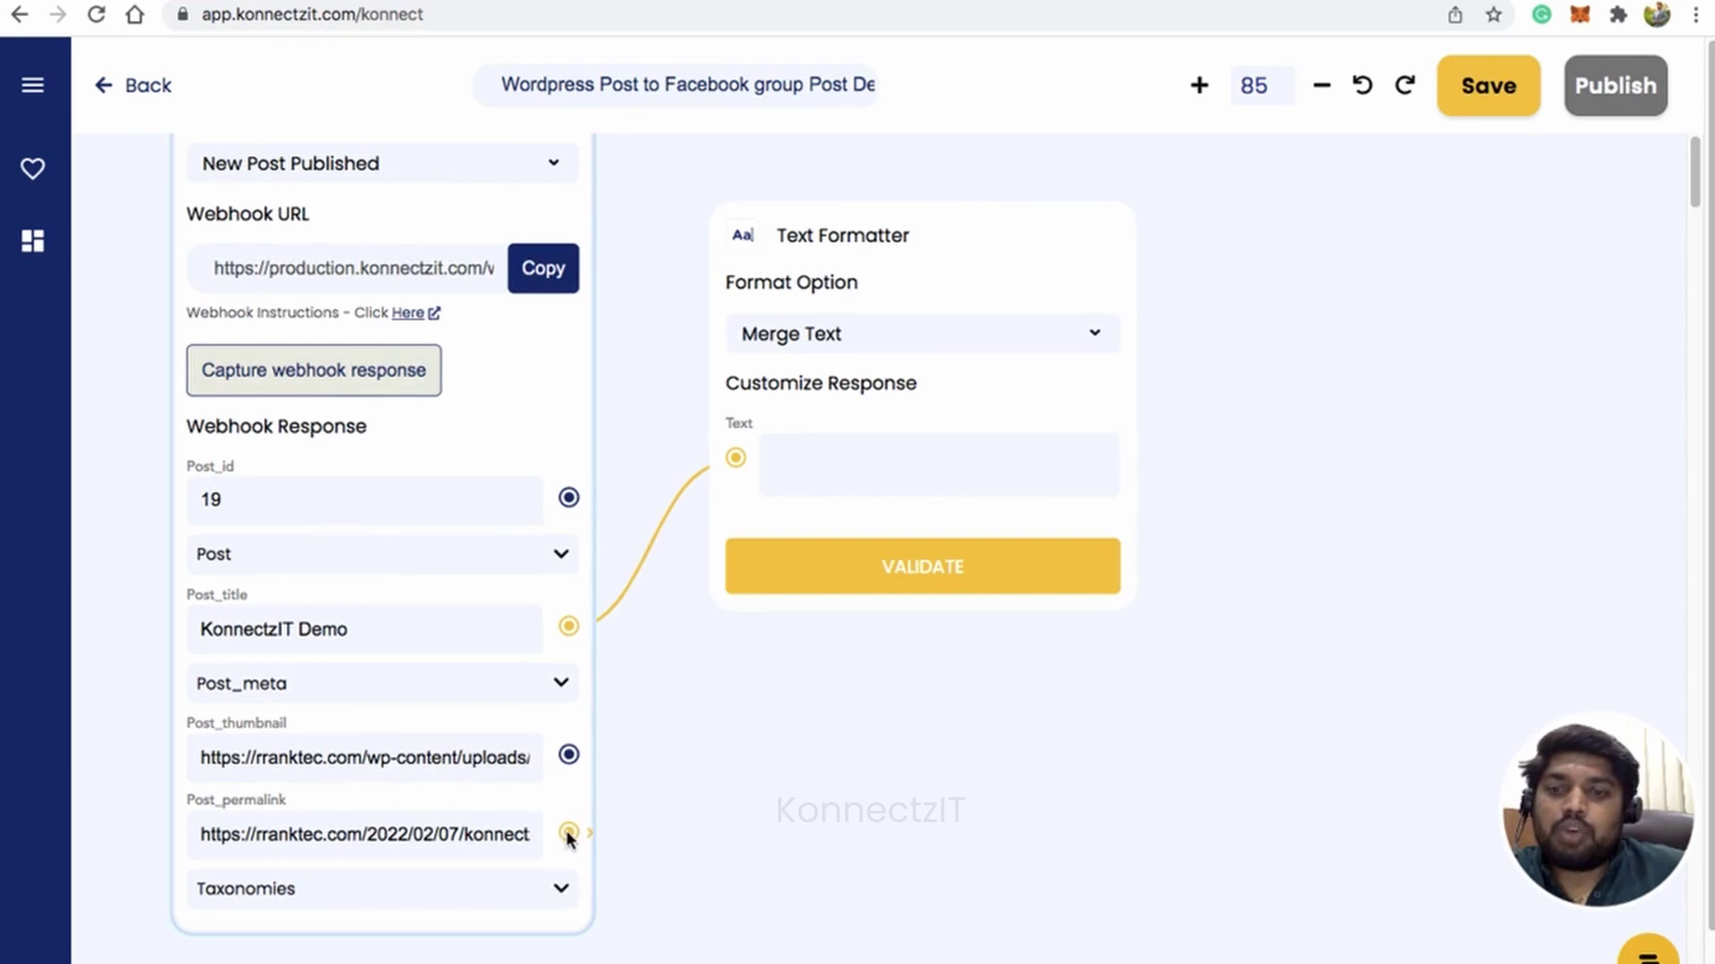
left_click_drag(568, 833, 737, 456)
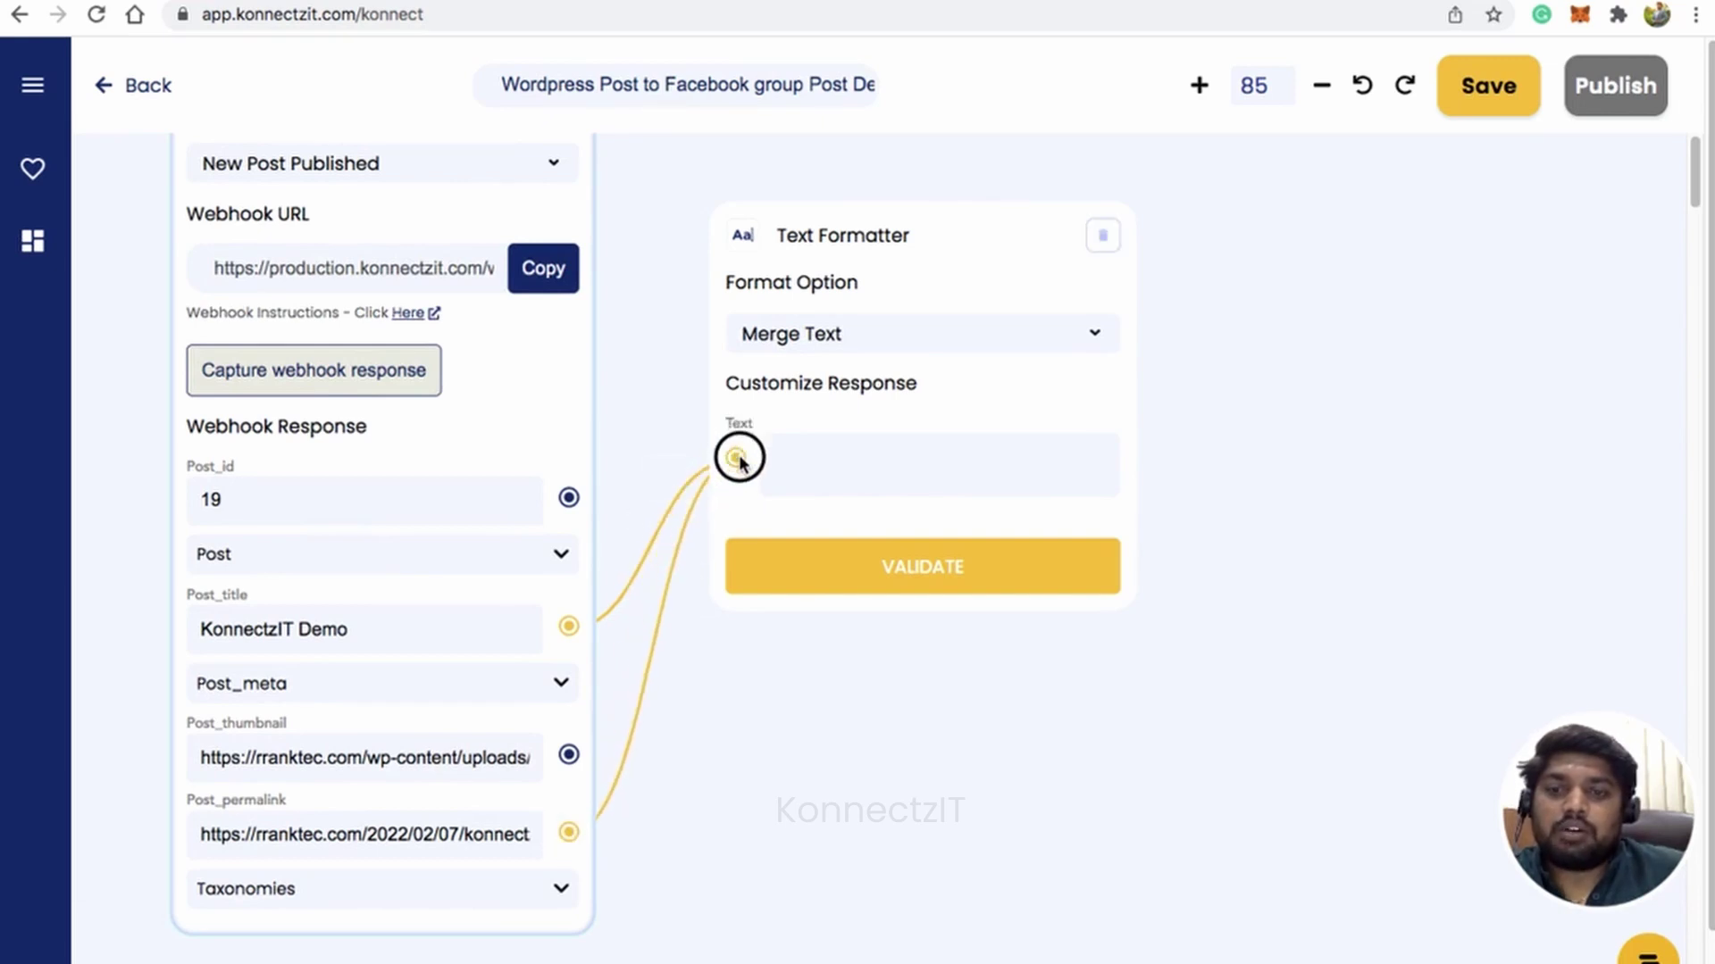
- Compose the formatter text "A Post @{Post_title} is created Please check the same here @{Post_permalink}" and validate it
left_click_drag(910, 741, 834, 802)
scroll(975, 821, "down", 3)
scroll(975, 821, "up", 1)
left_click(813, 552)
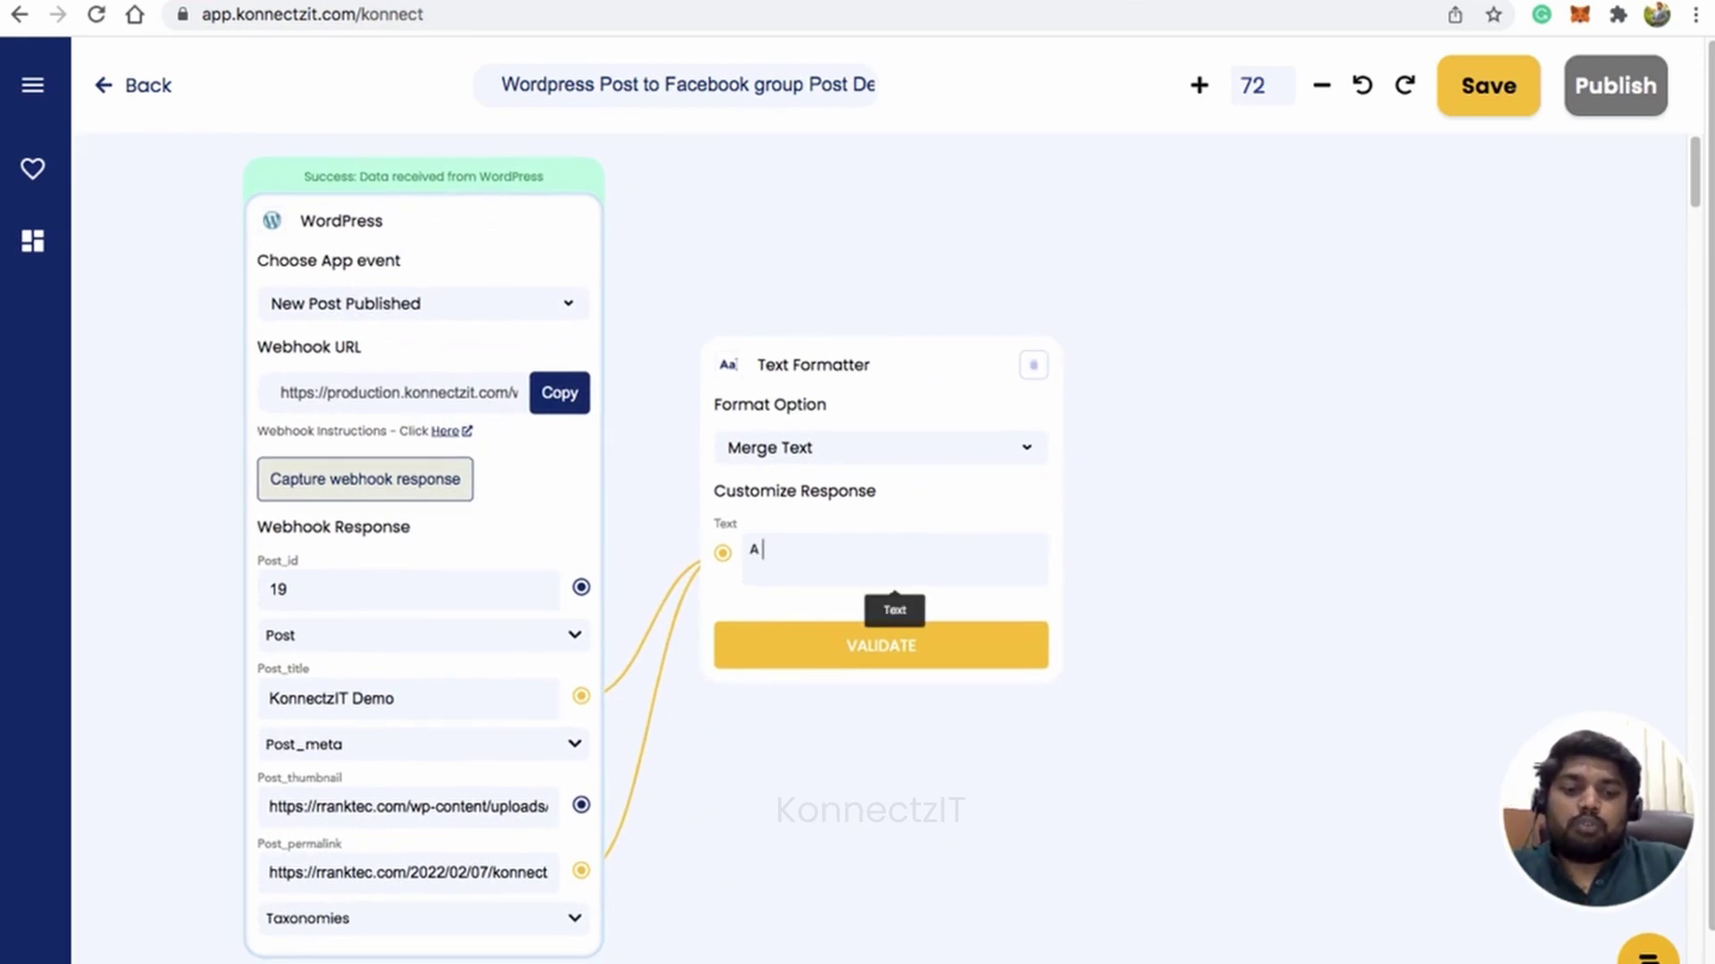
type("A Post")
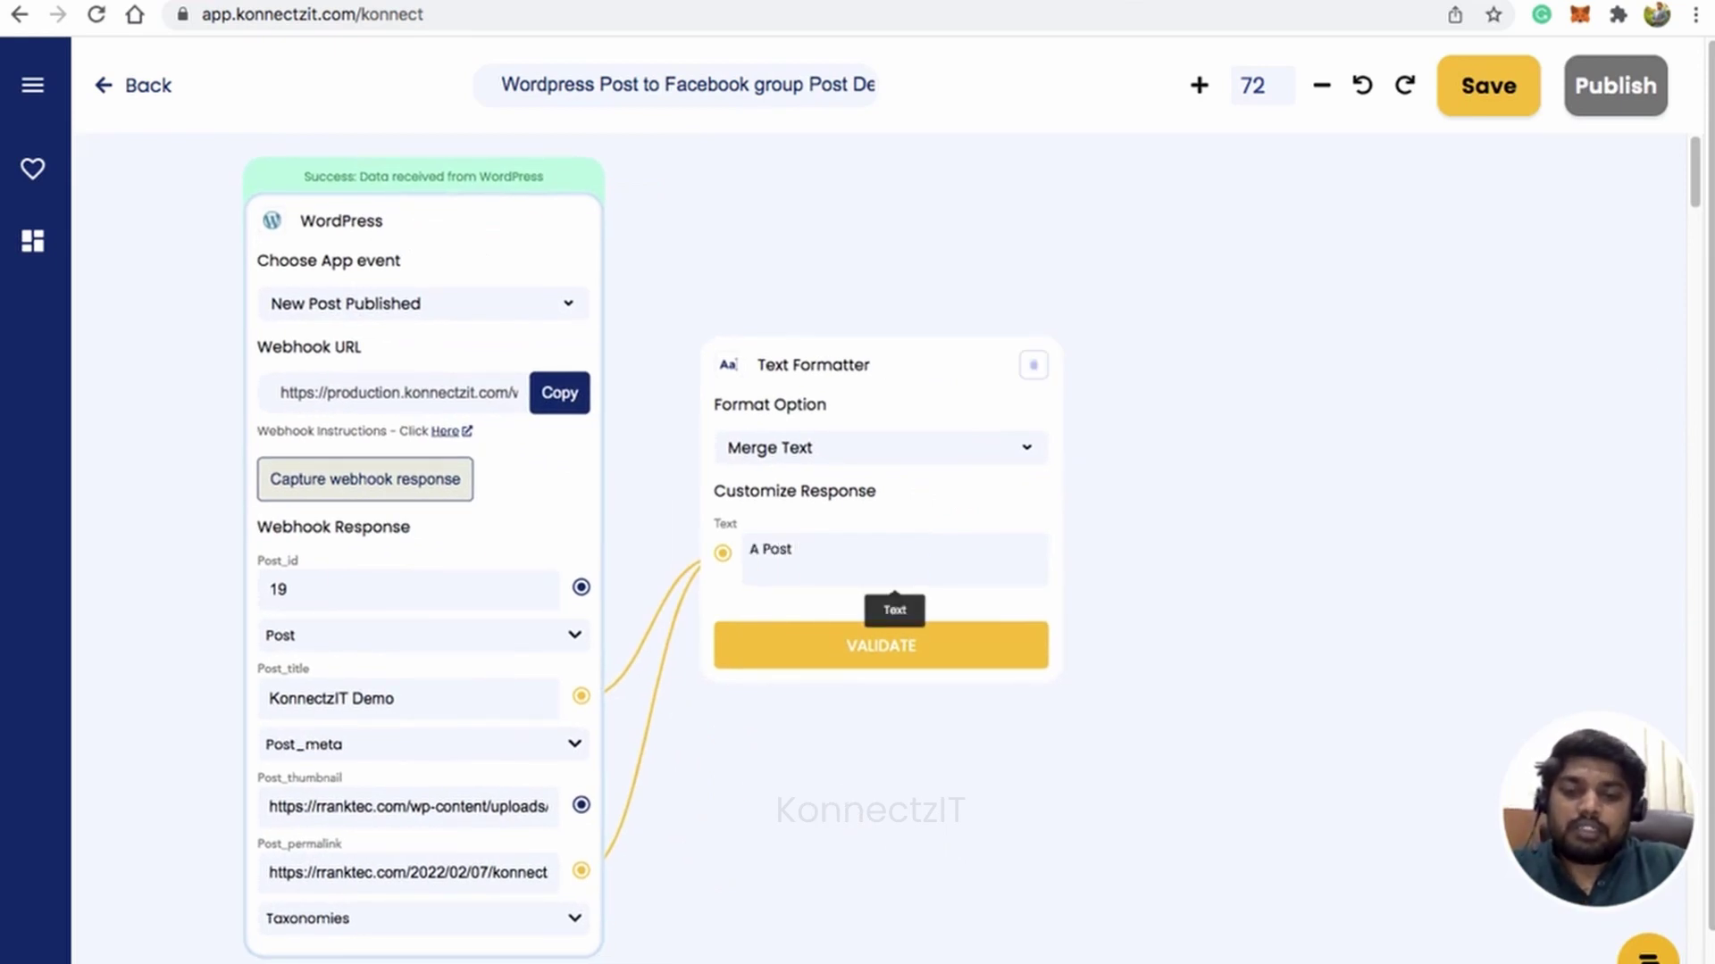
type(" @")
key("Return")
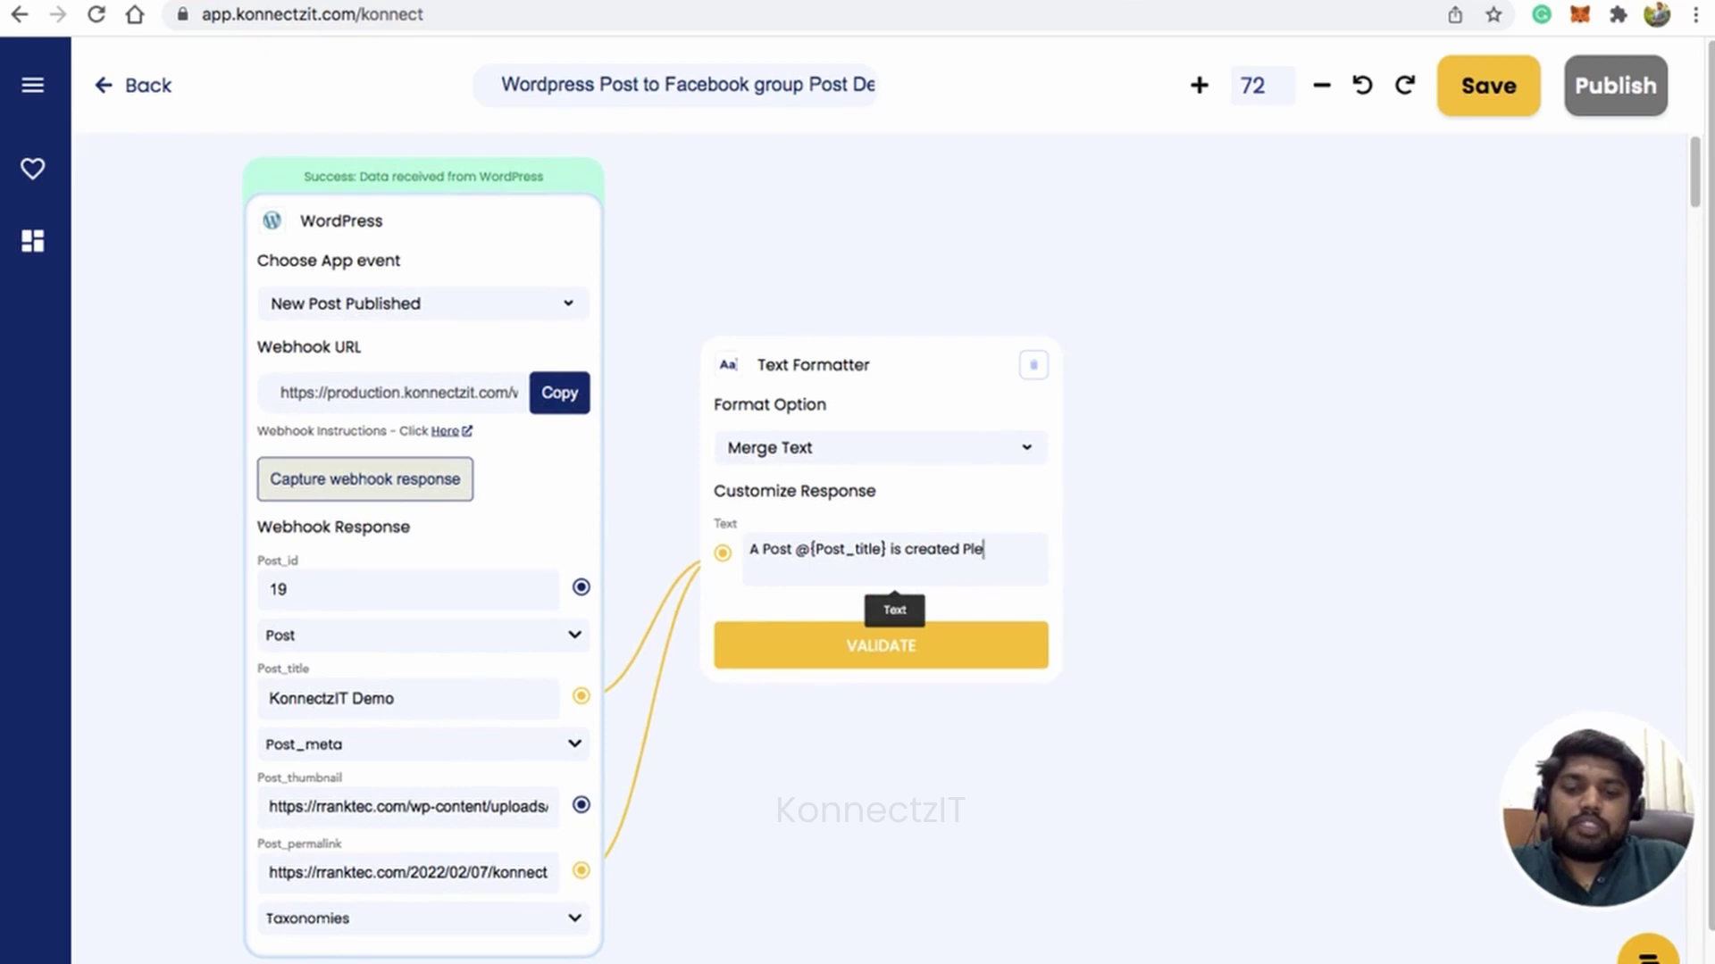
type("is created Please check the same here")
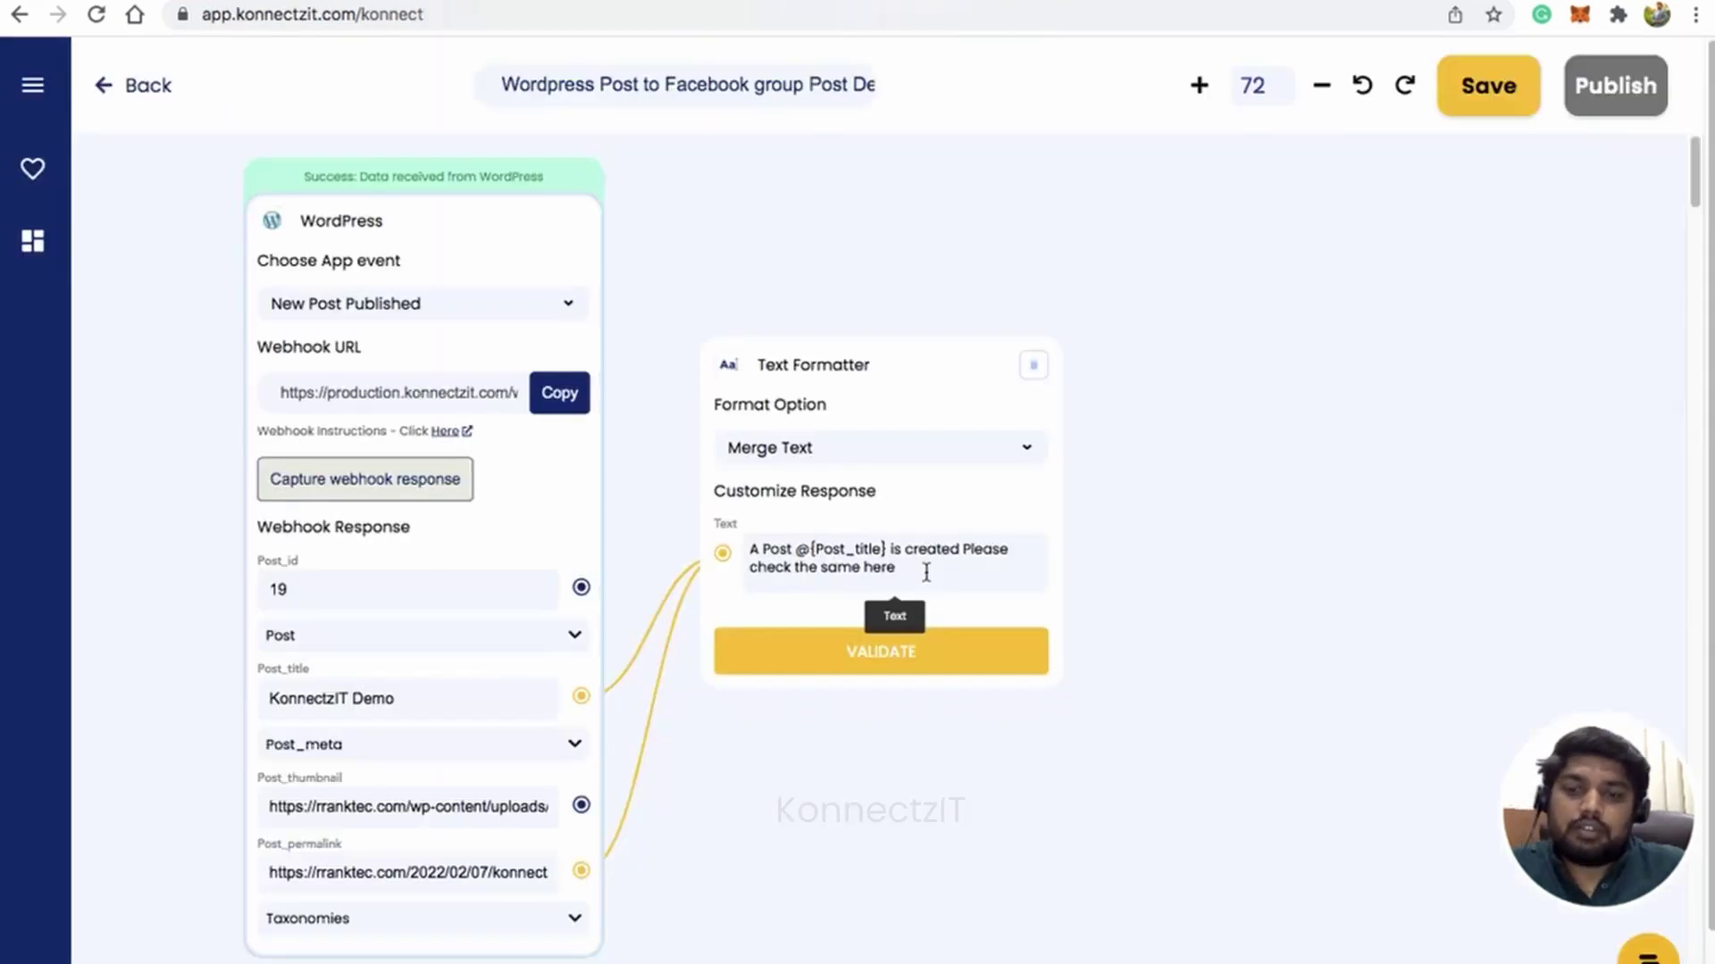
type("@")
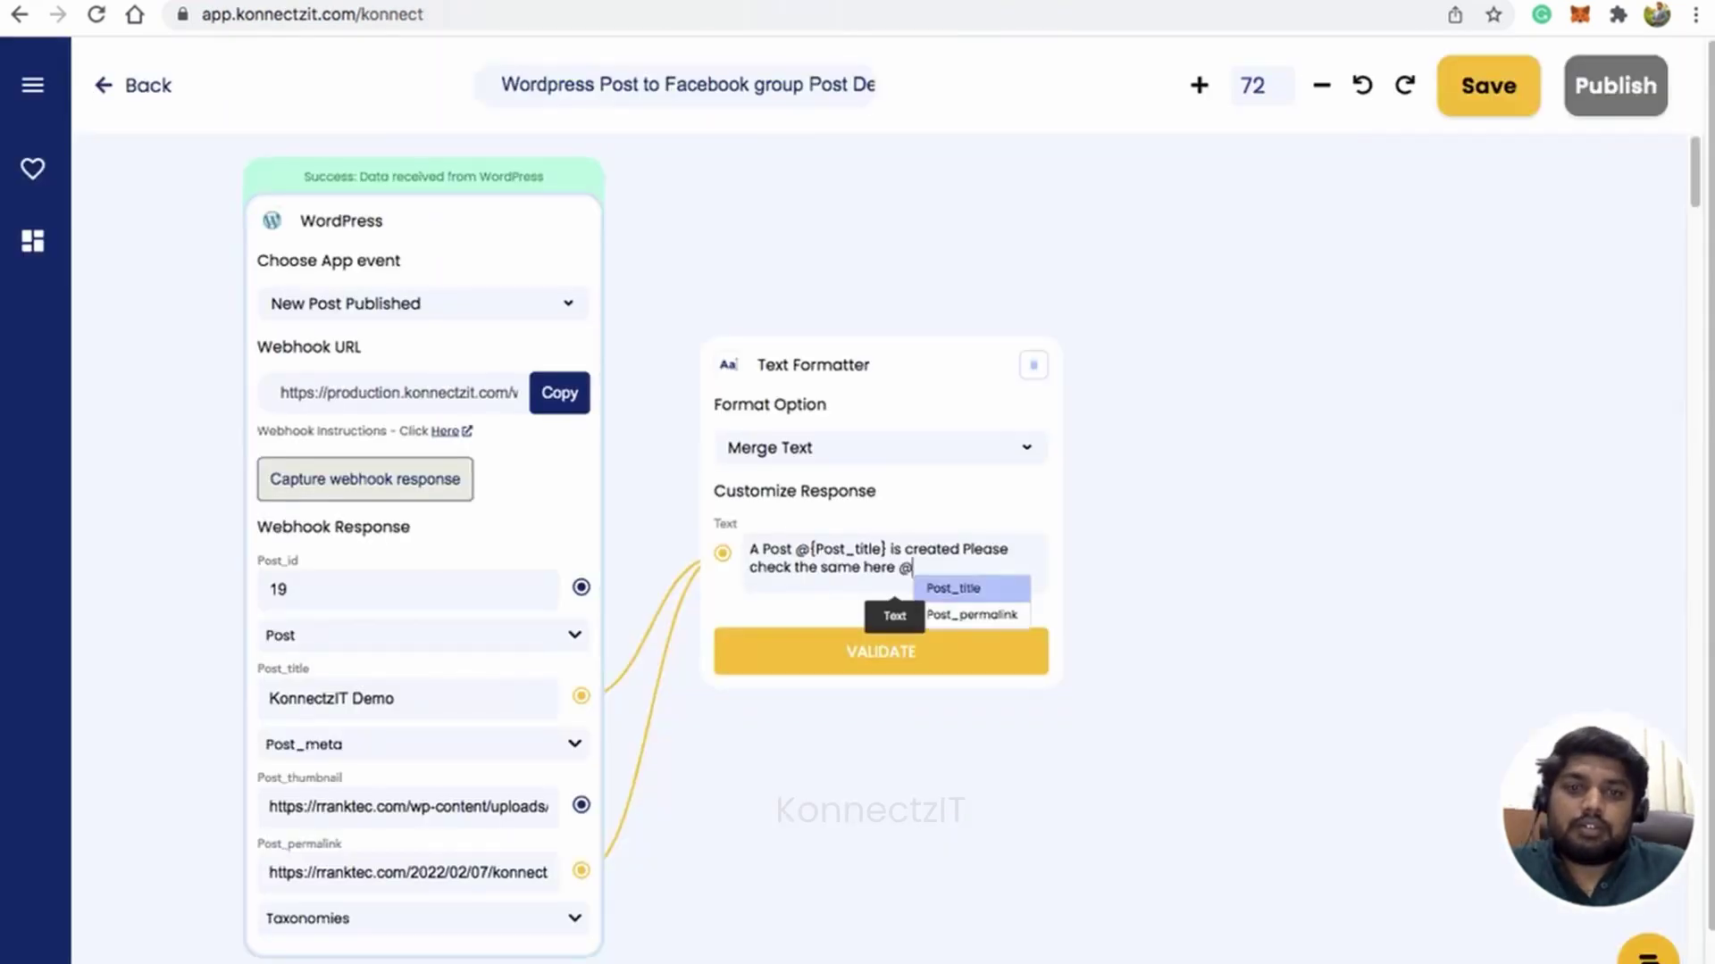
left_click(997, 616)
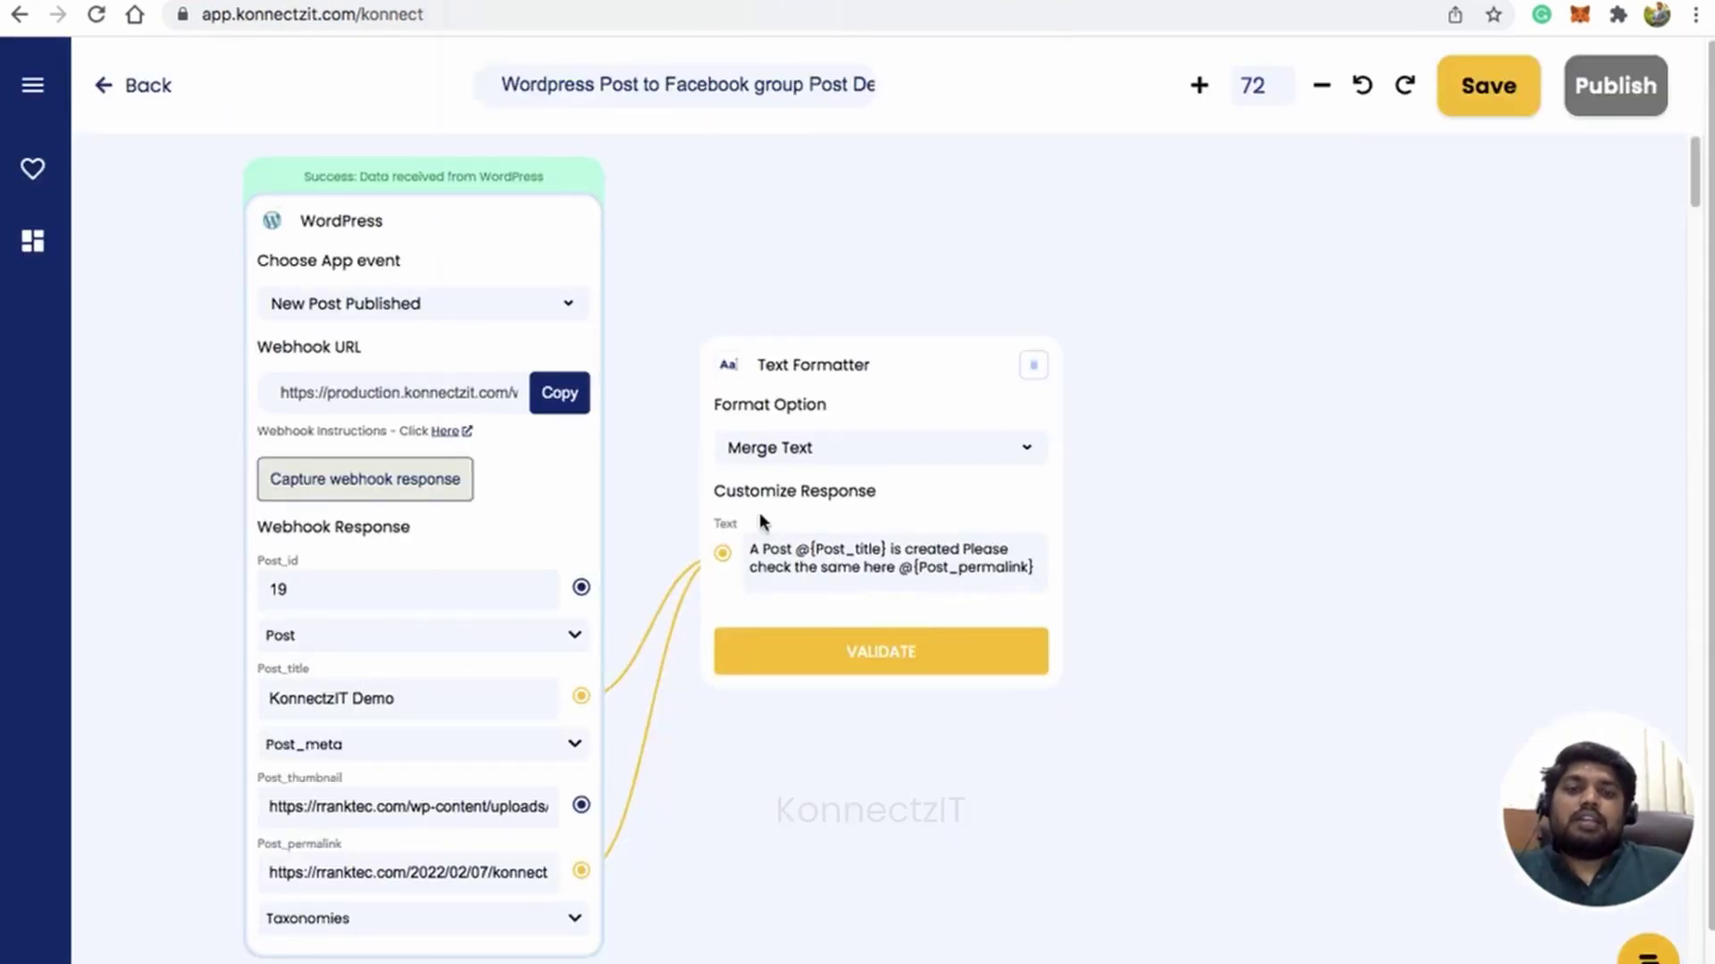
left_click_drag(888, 360, 842, 267)
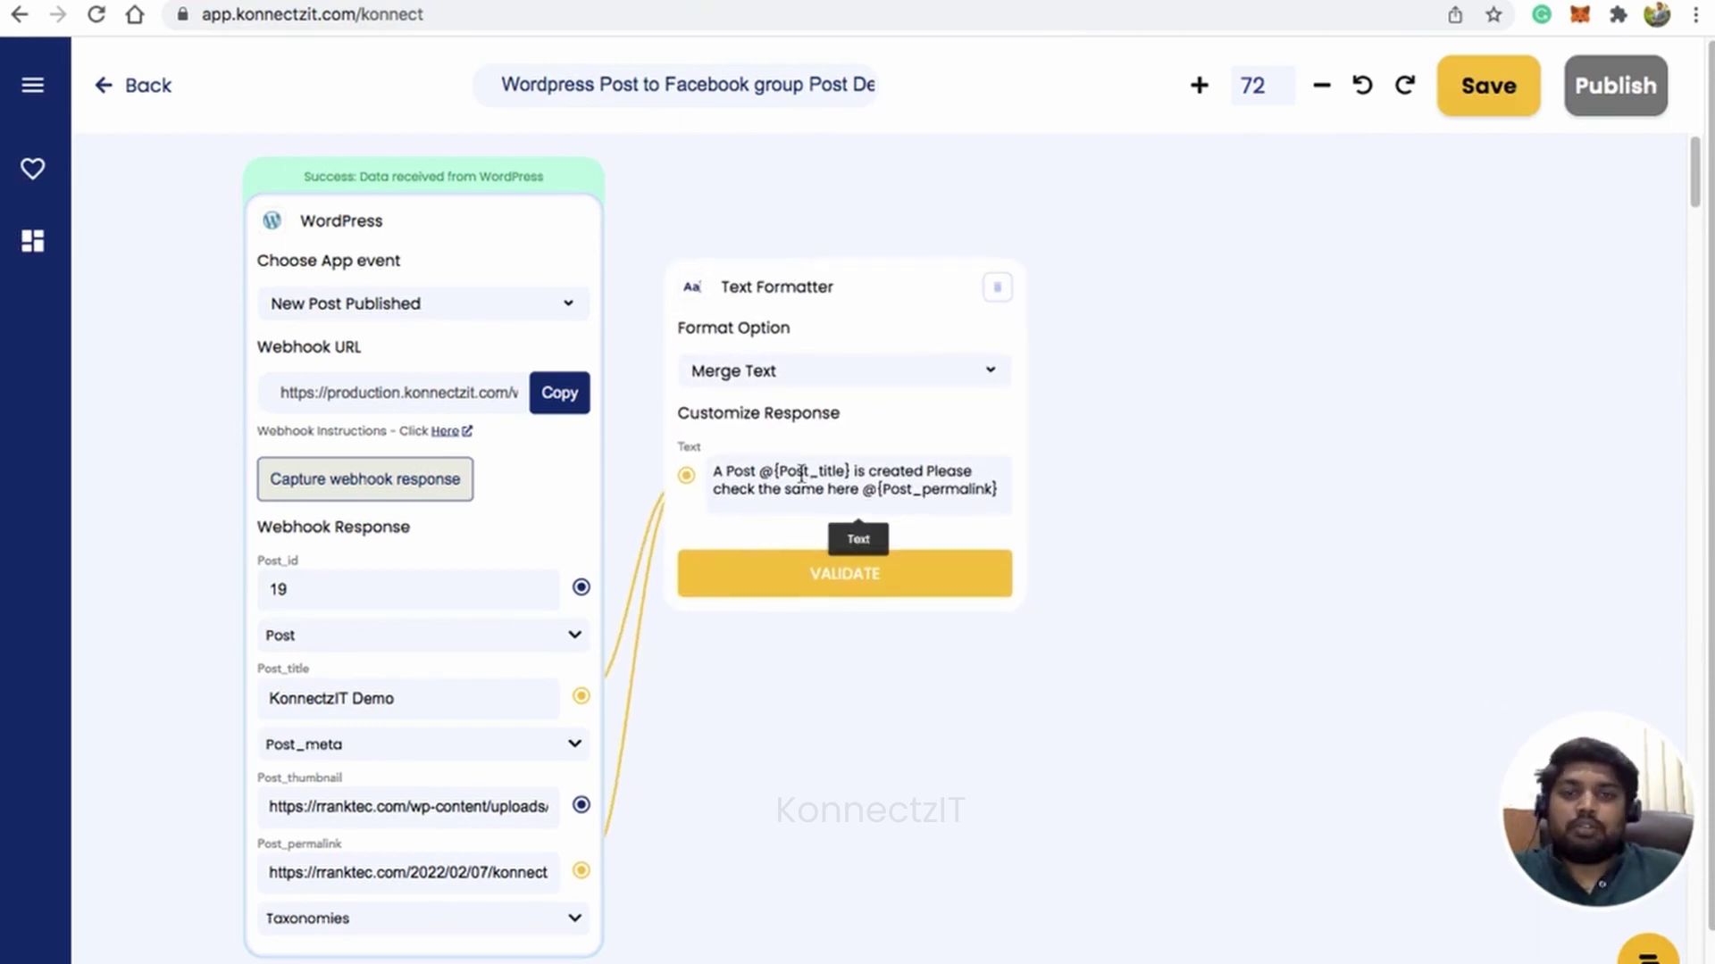
left_click(828, 584)
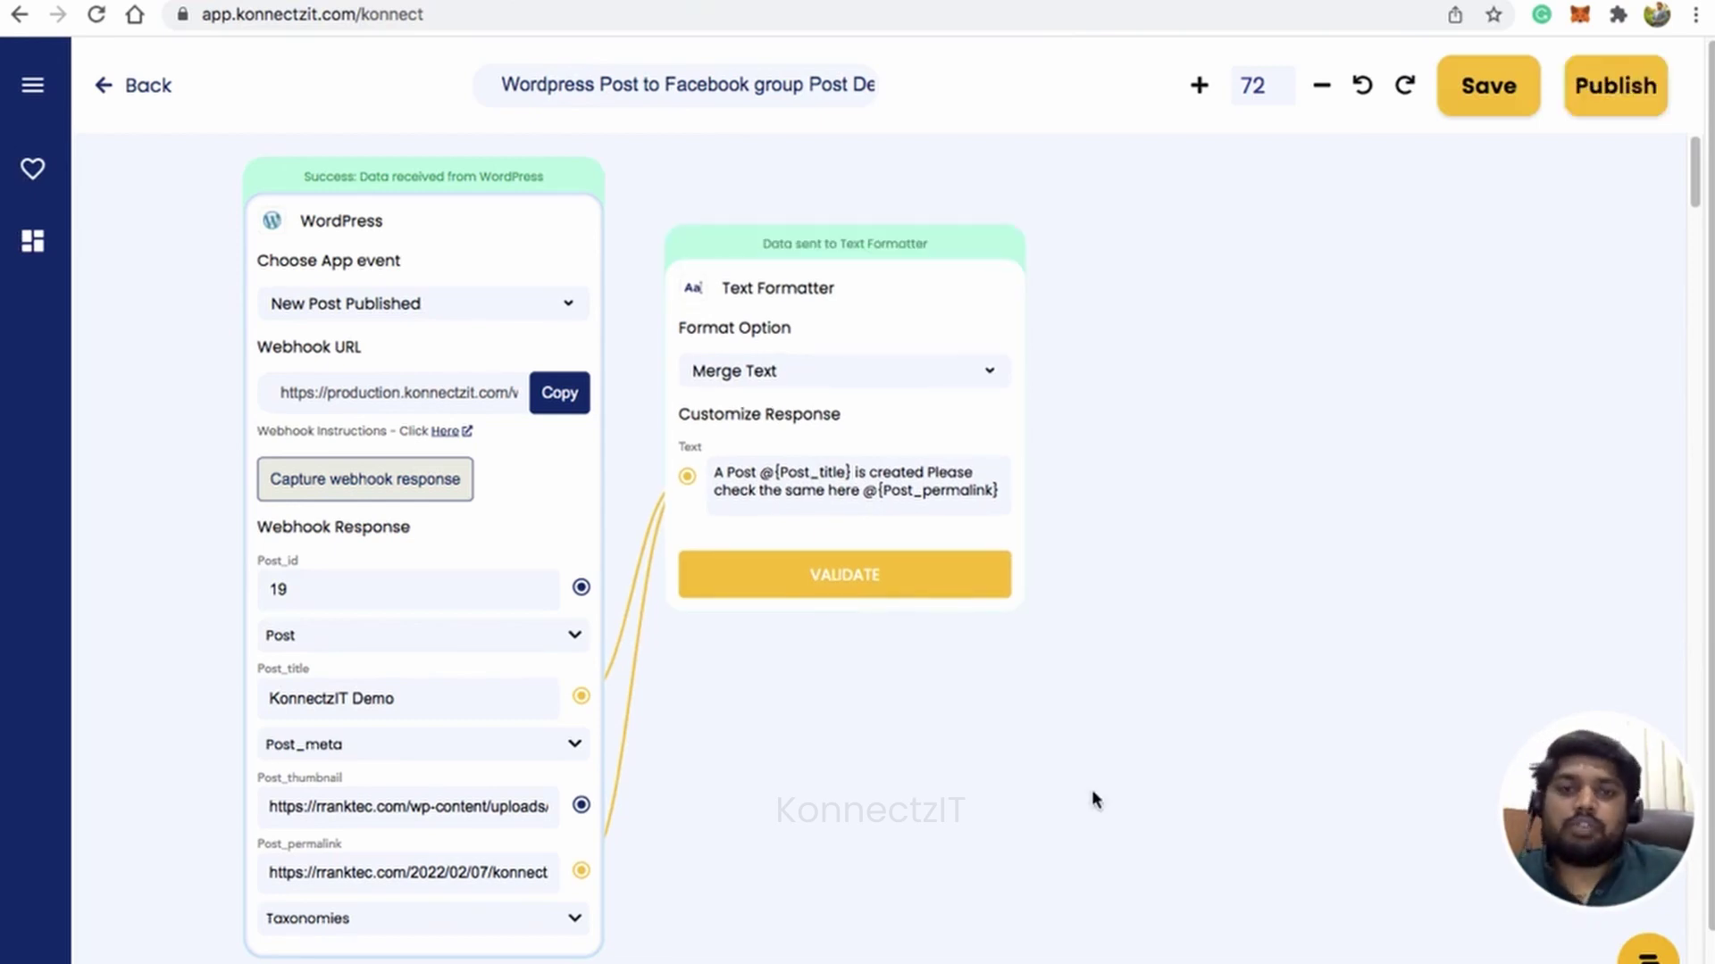
- Search the apps for "face" and add a Facebook Groups card to the canvas beside the Text Formatter
scroll(1052, 792, "right", 2)
left_click(32, 87)
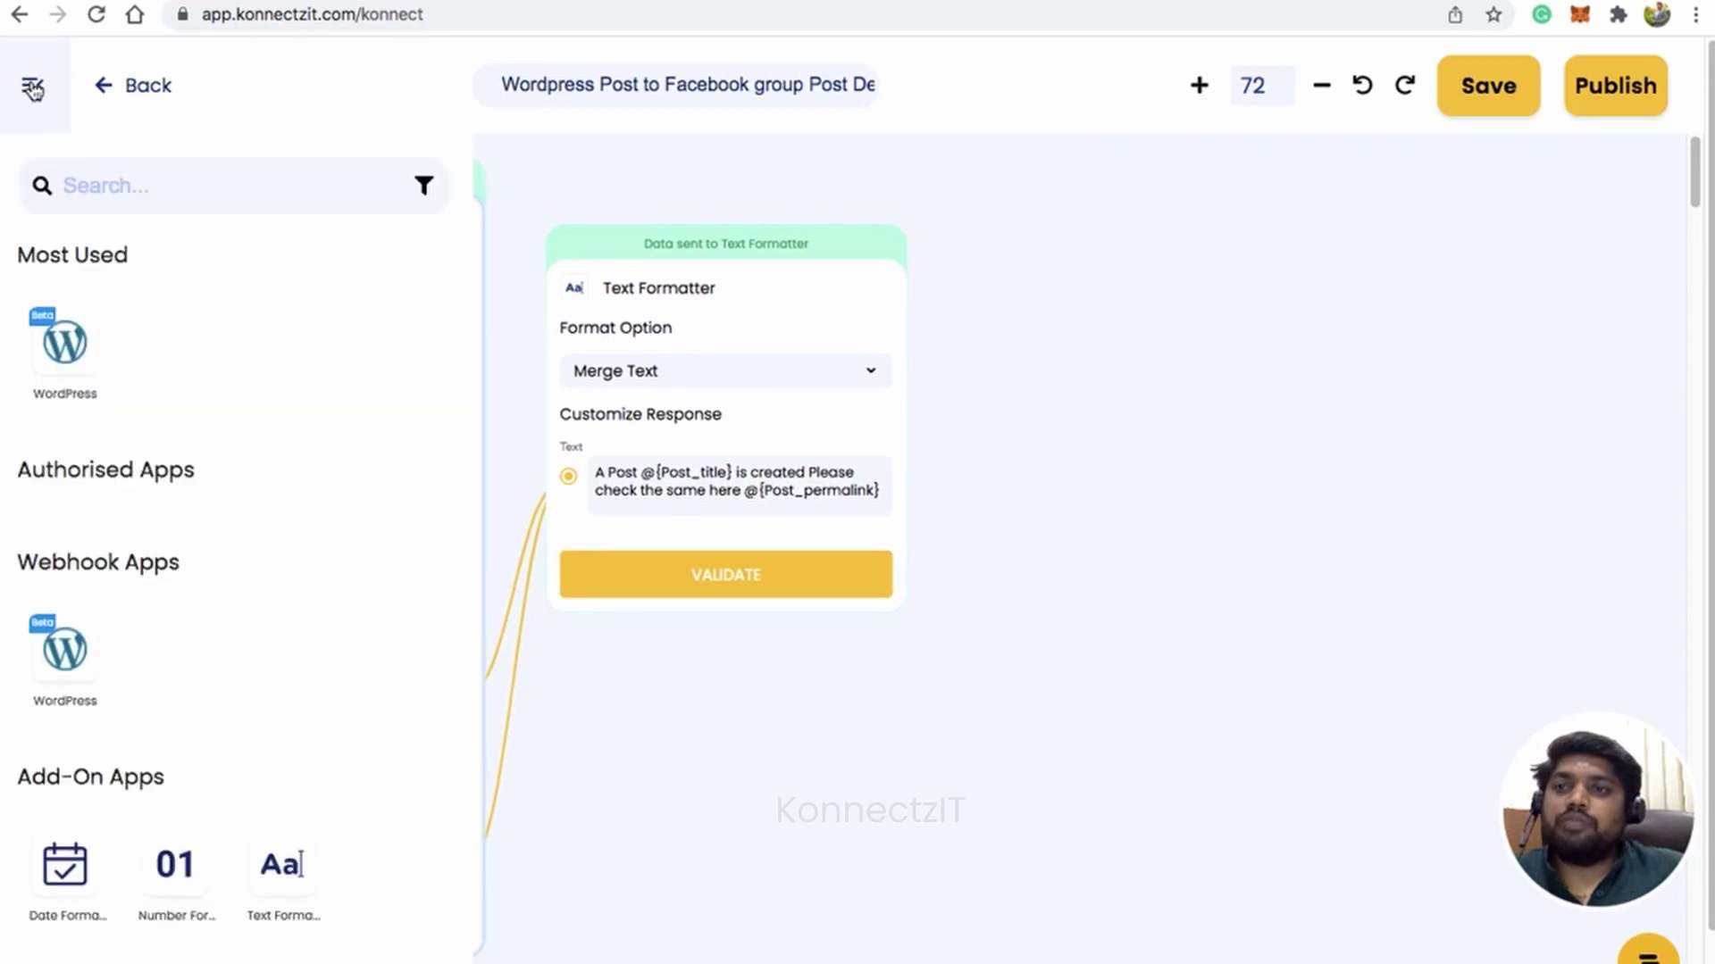
left_click(104, 183)
type("face")
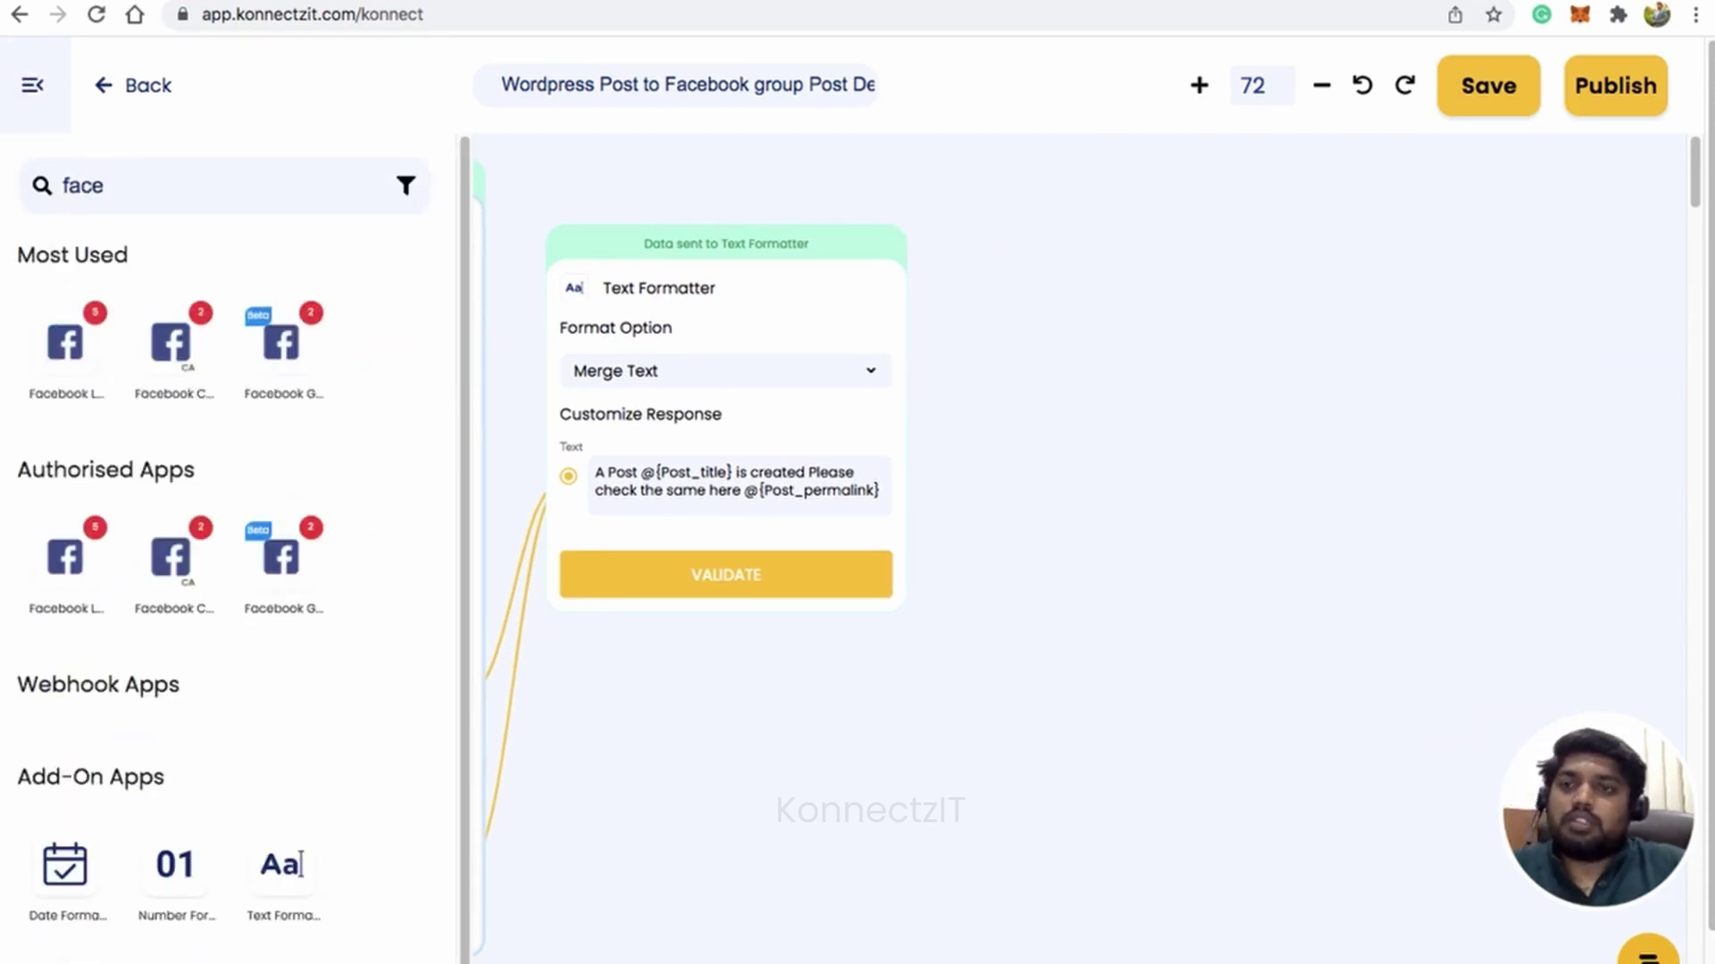
left_click_drag(281, 342, 1060, 314)
left_click(32, 85)
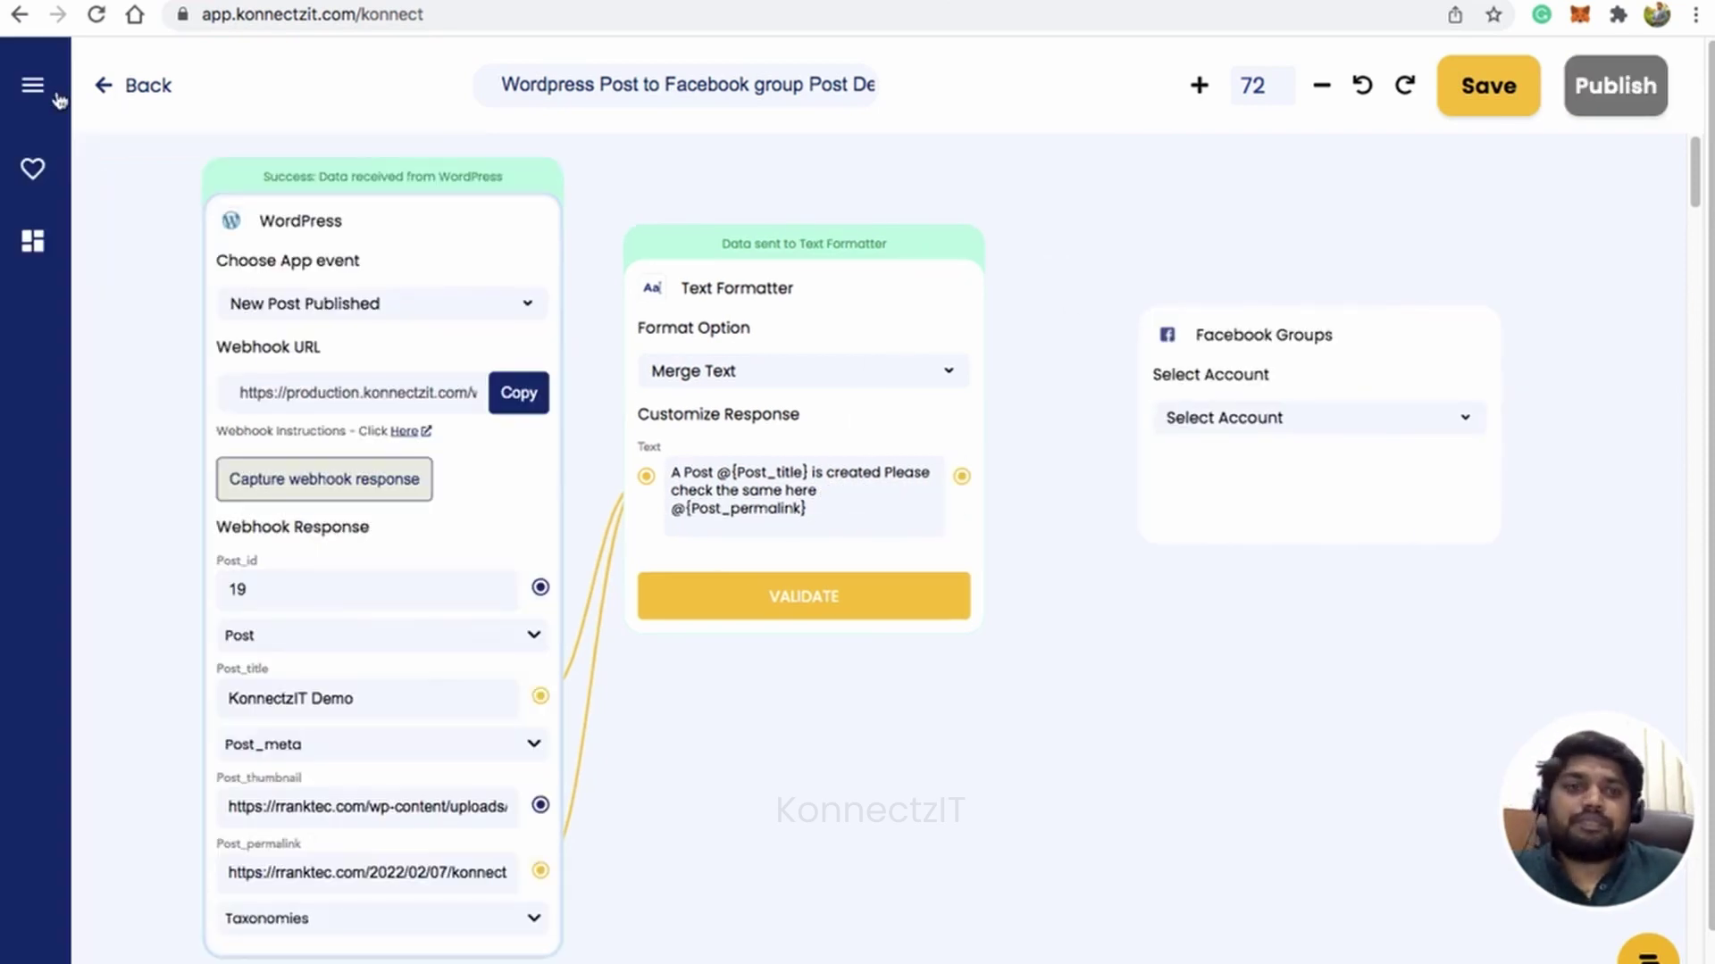
left_click_drag(1228, 330, 1159, 201)
- Configure the Facebook Groups card with Facebook Groups Account #2, the Post Message event and the BotRocky Community group
left_click(1199, 296)
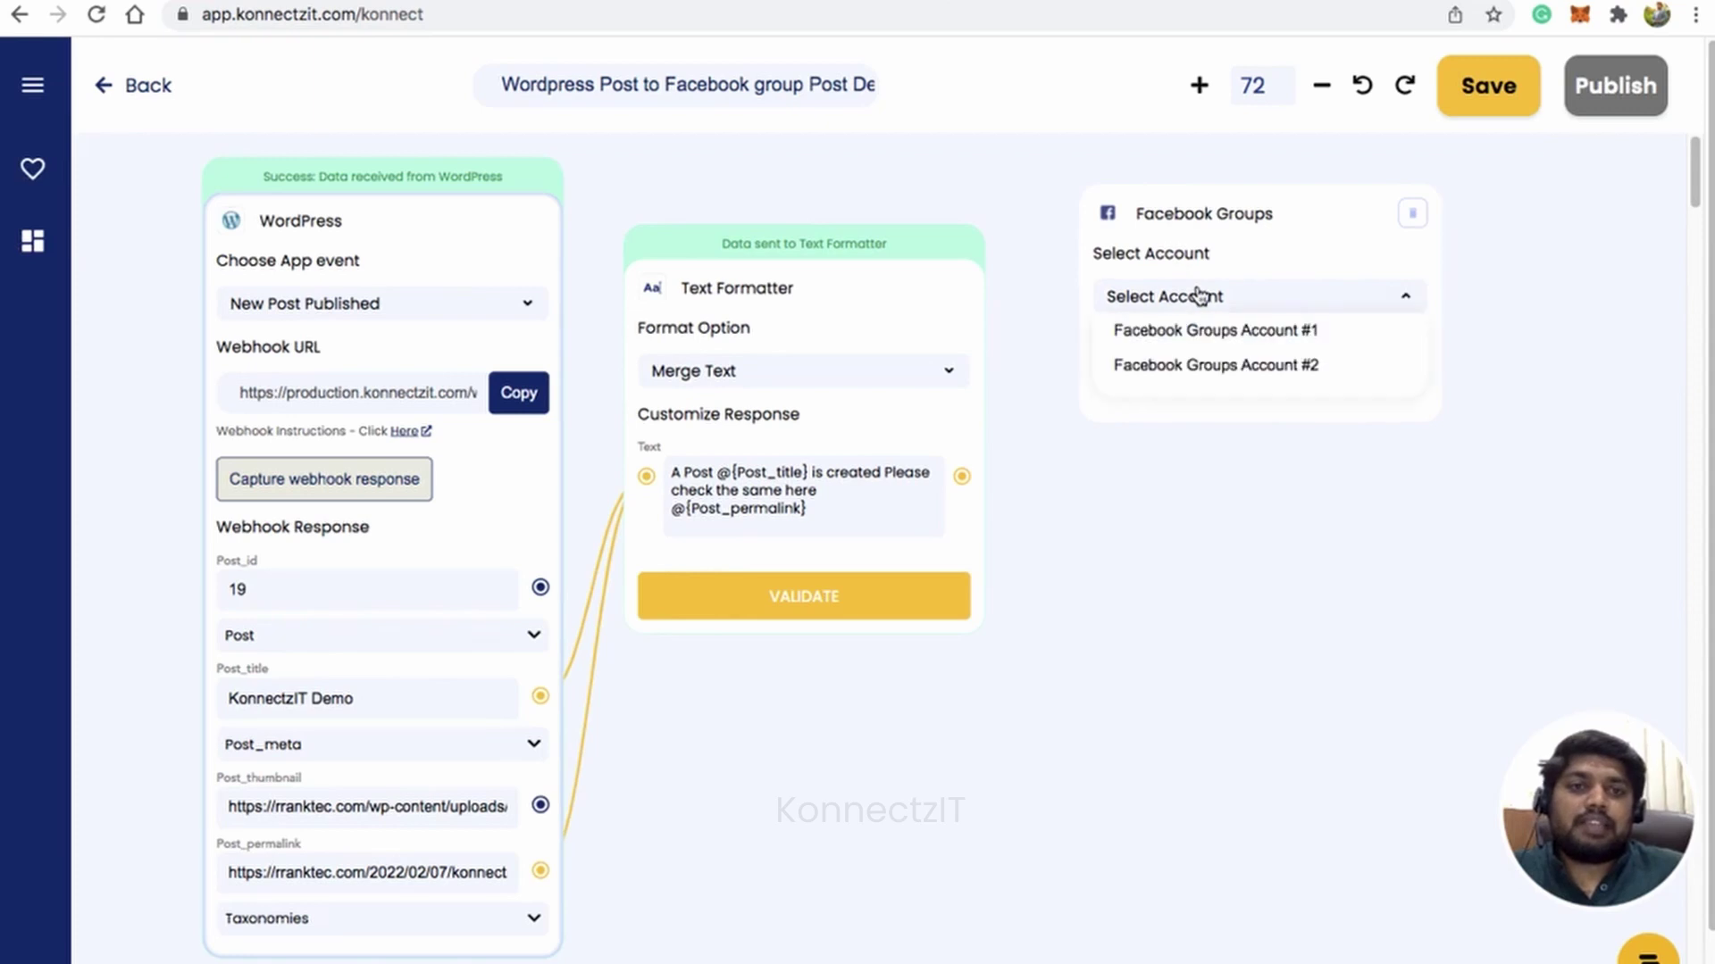
left_click(1207, 365)
left_click(1228, 384)
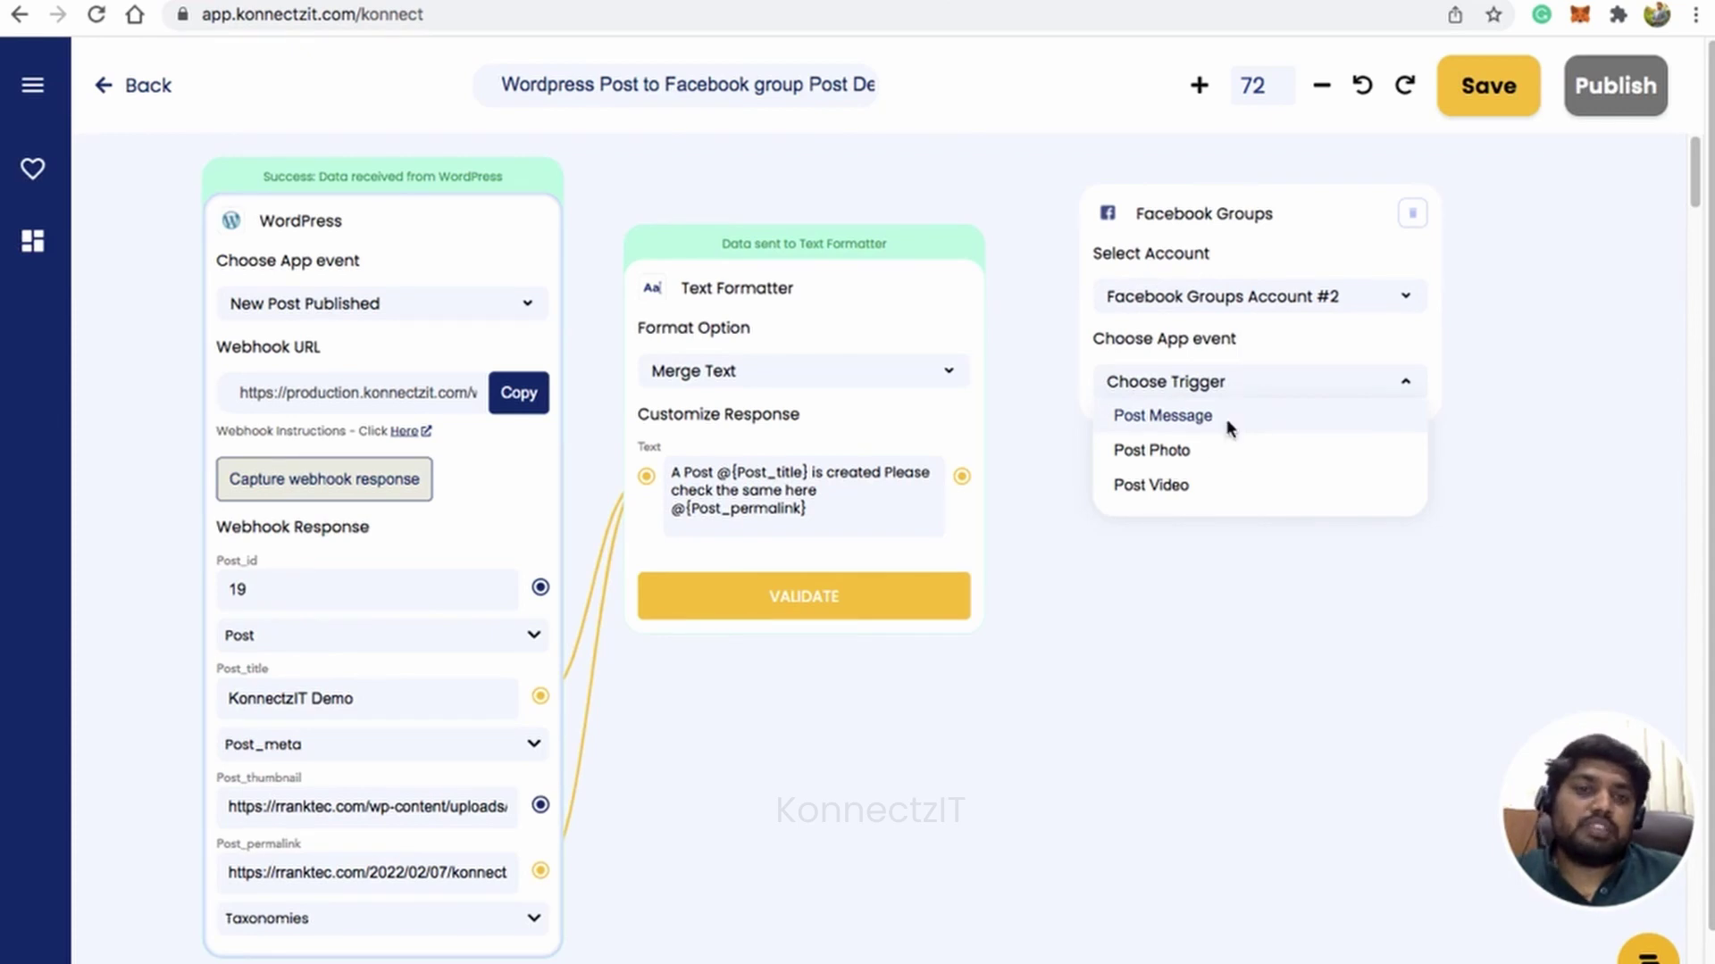
left_click(1227, 421)
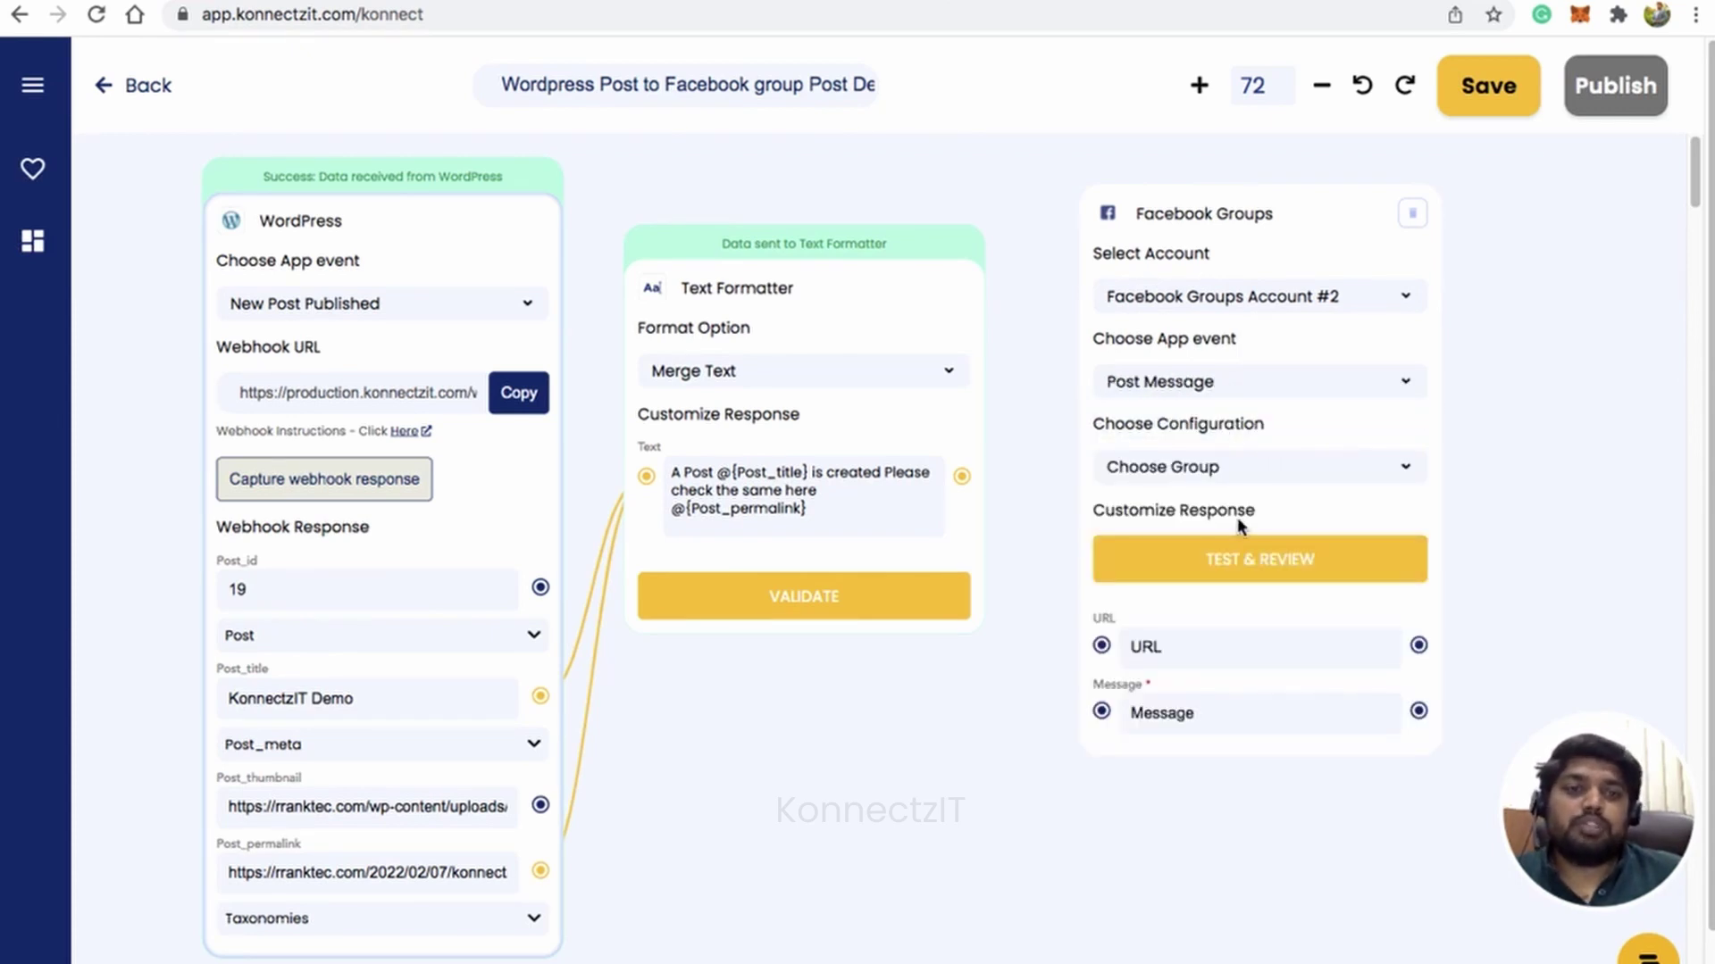
left_click(1251, 473)
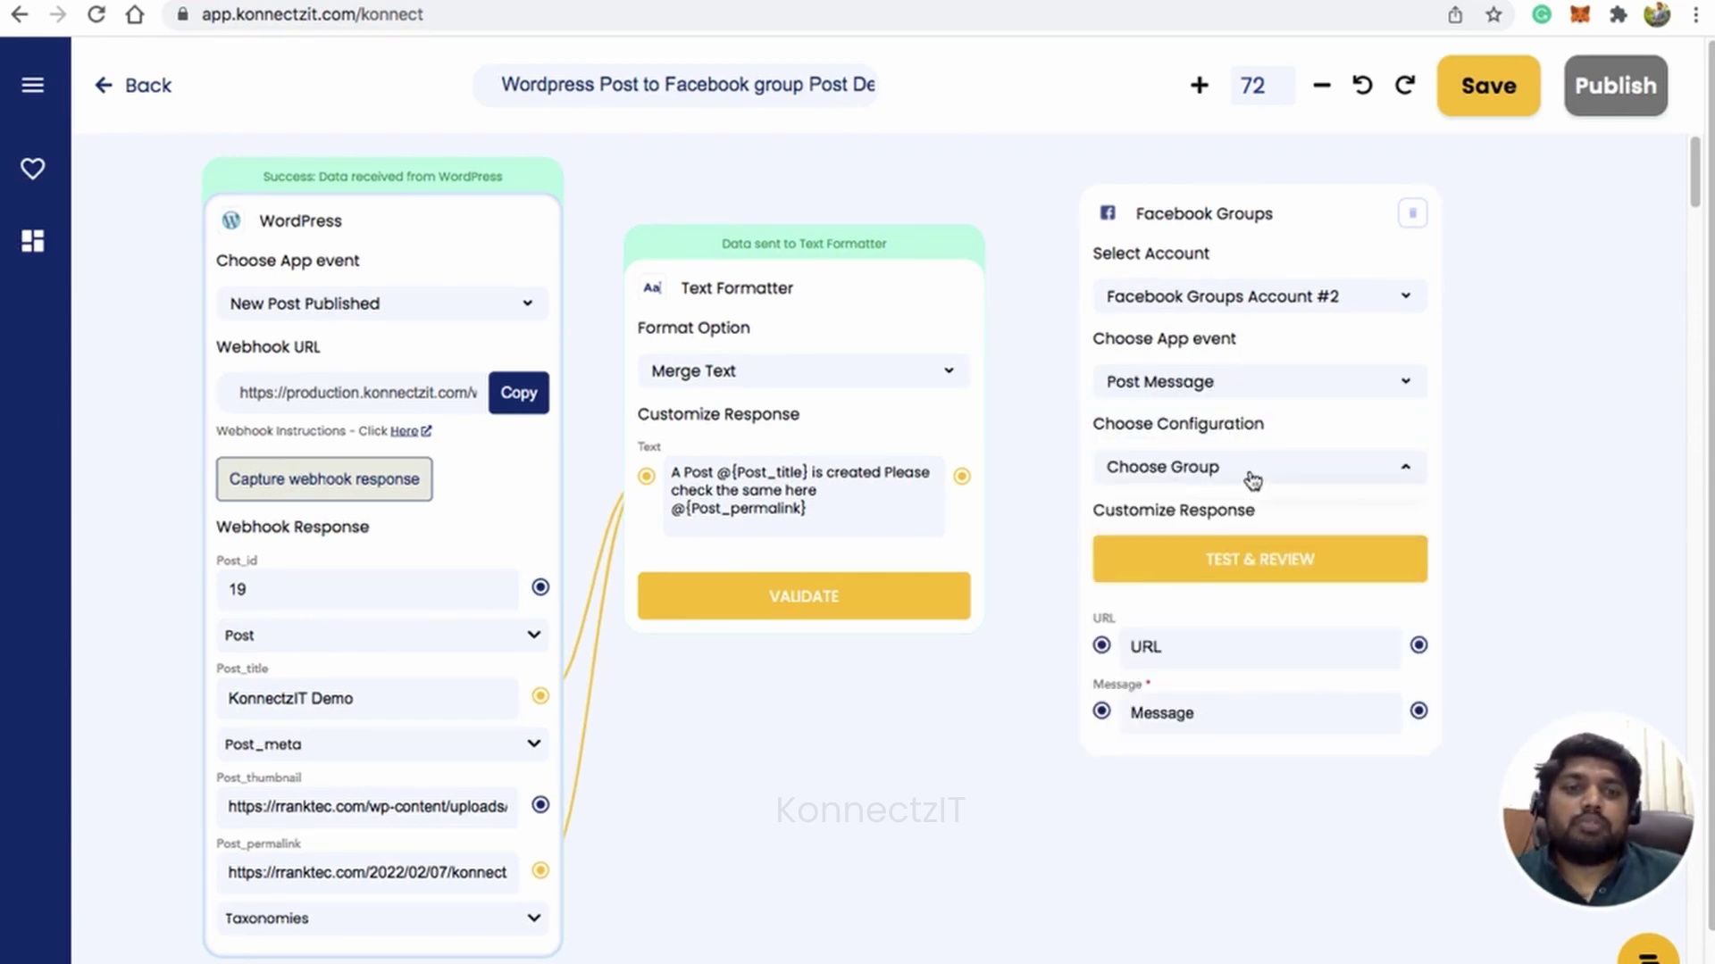
left_click(1225, 574)
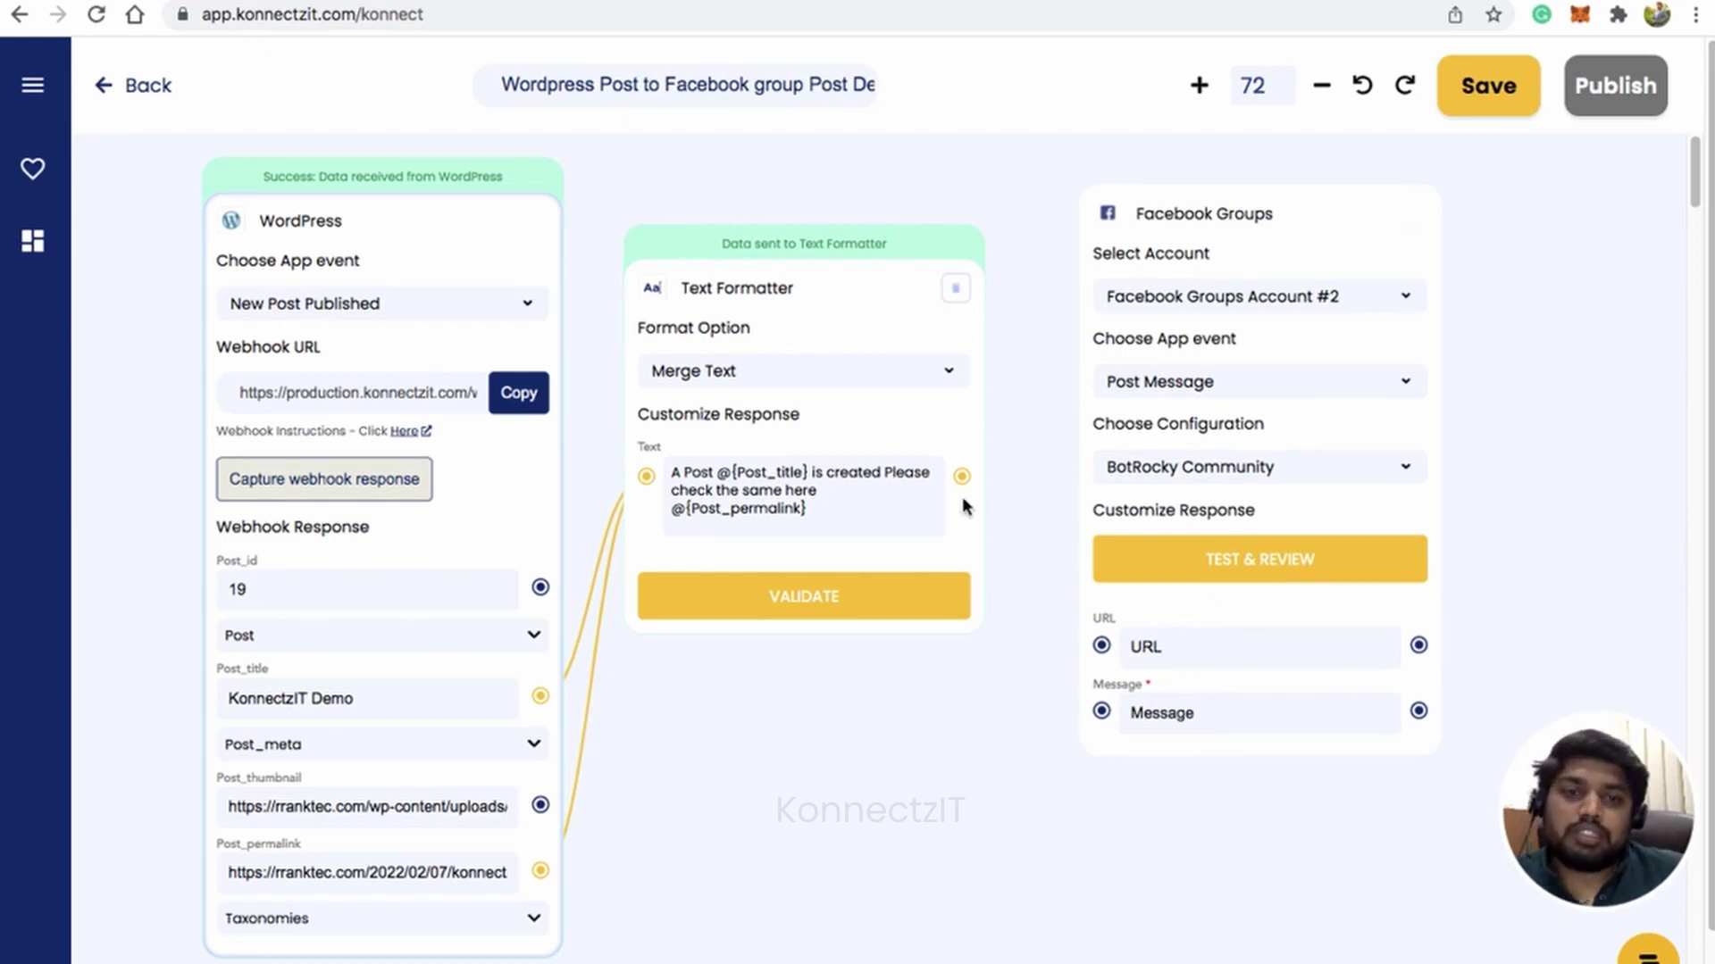
- Link the formatted text to the Facebook Groups Message field and the WordPress Post_thumbnail to its URL field
left_click_drag(967, 483, 1103, 714)
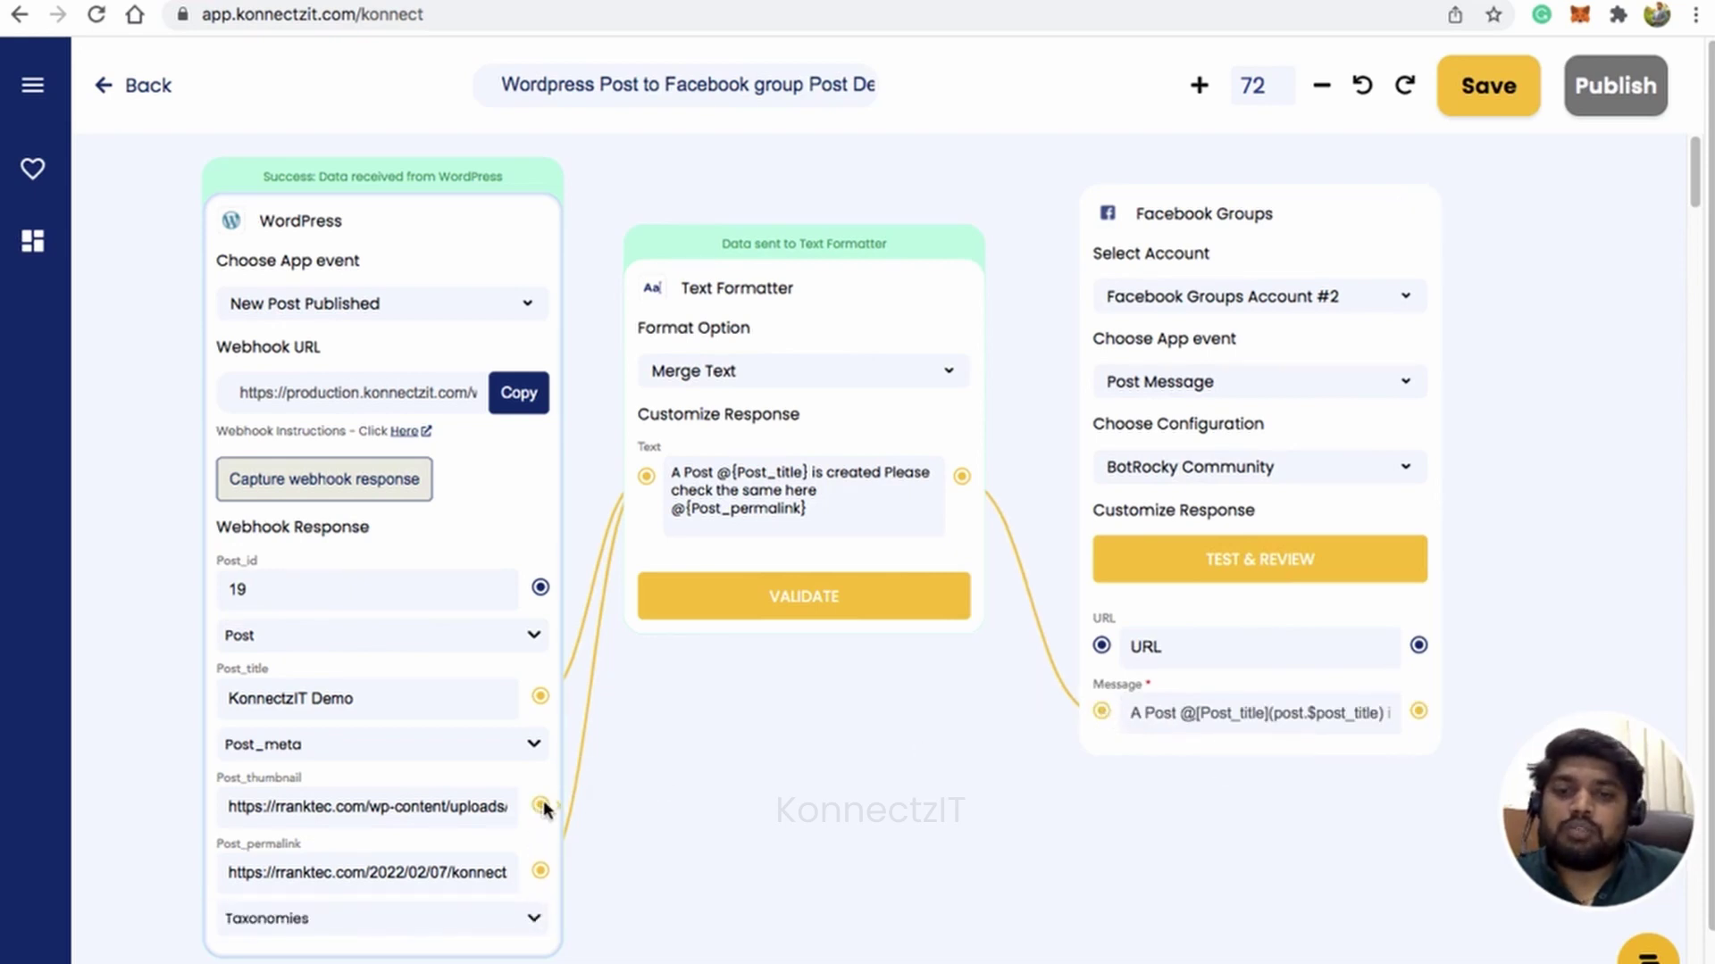
mouse_move(540, 805)
left_mouse_down()
mouse_move(983, 693)
mouse_move(1048, 641)
mouse_move(1101, 648)
left_mouse_up()
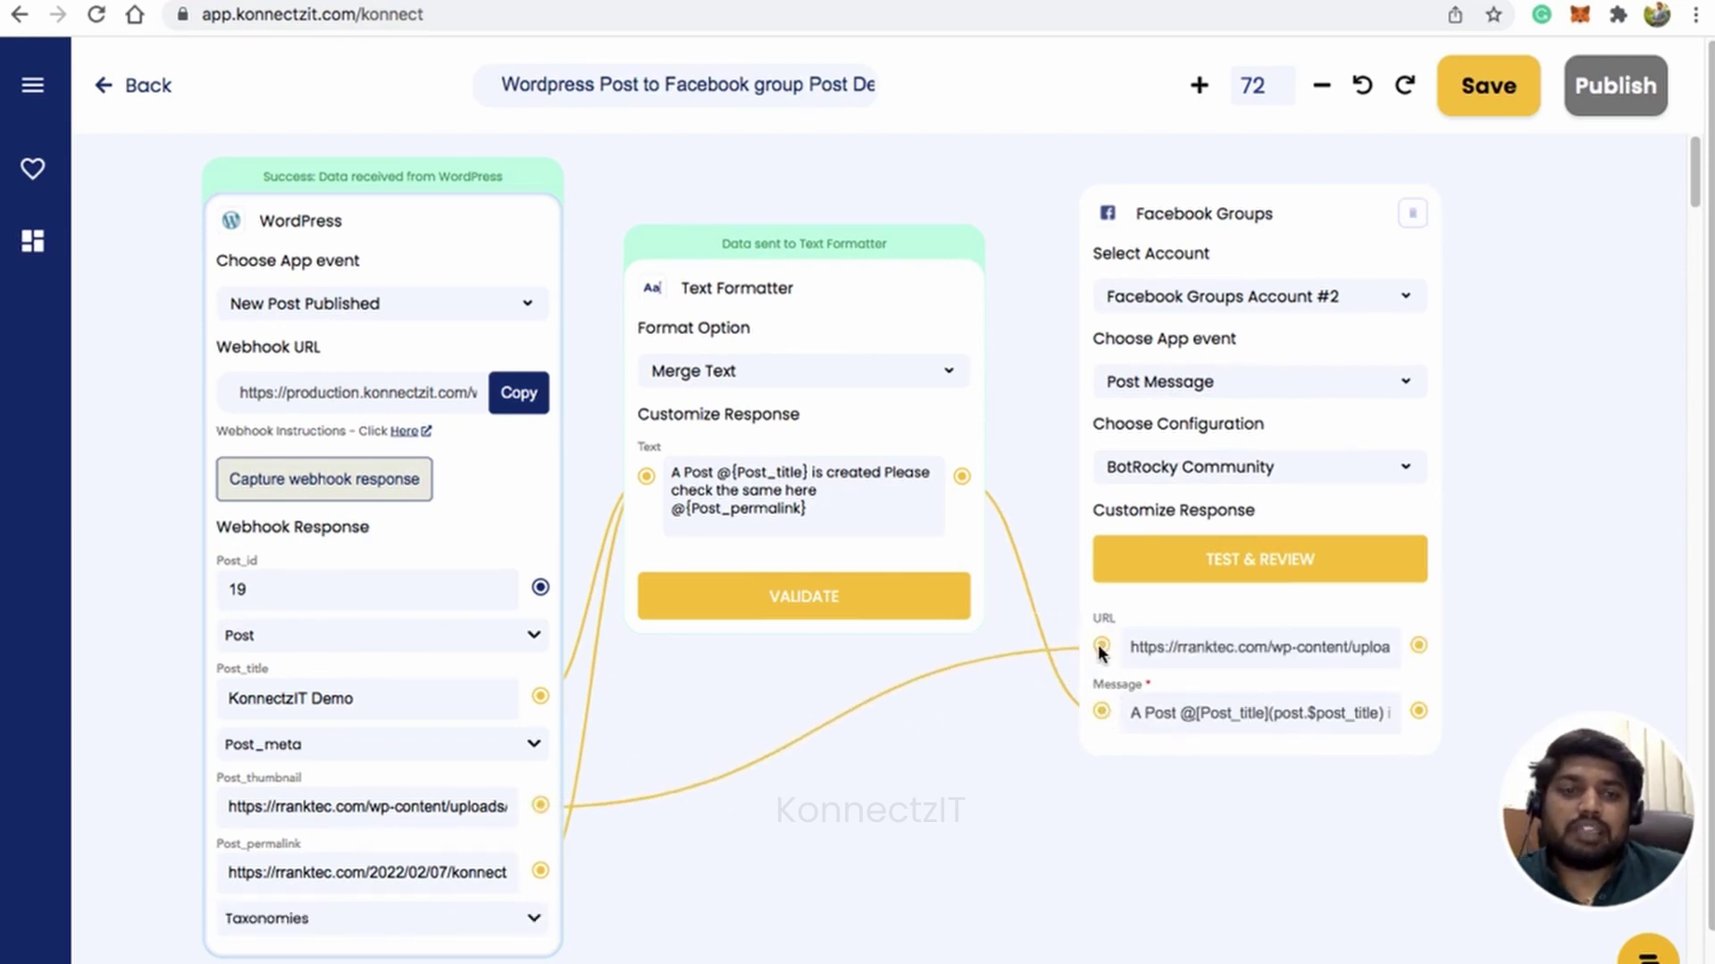
scroll(1071, 660, "down", 3)
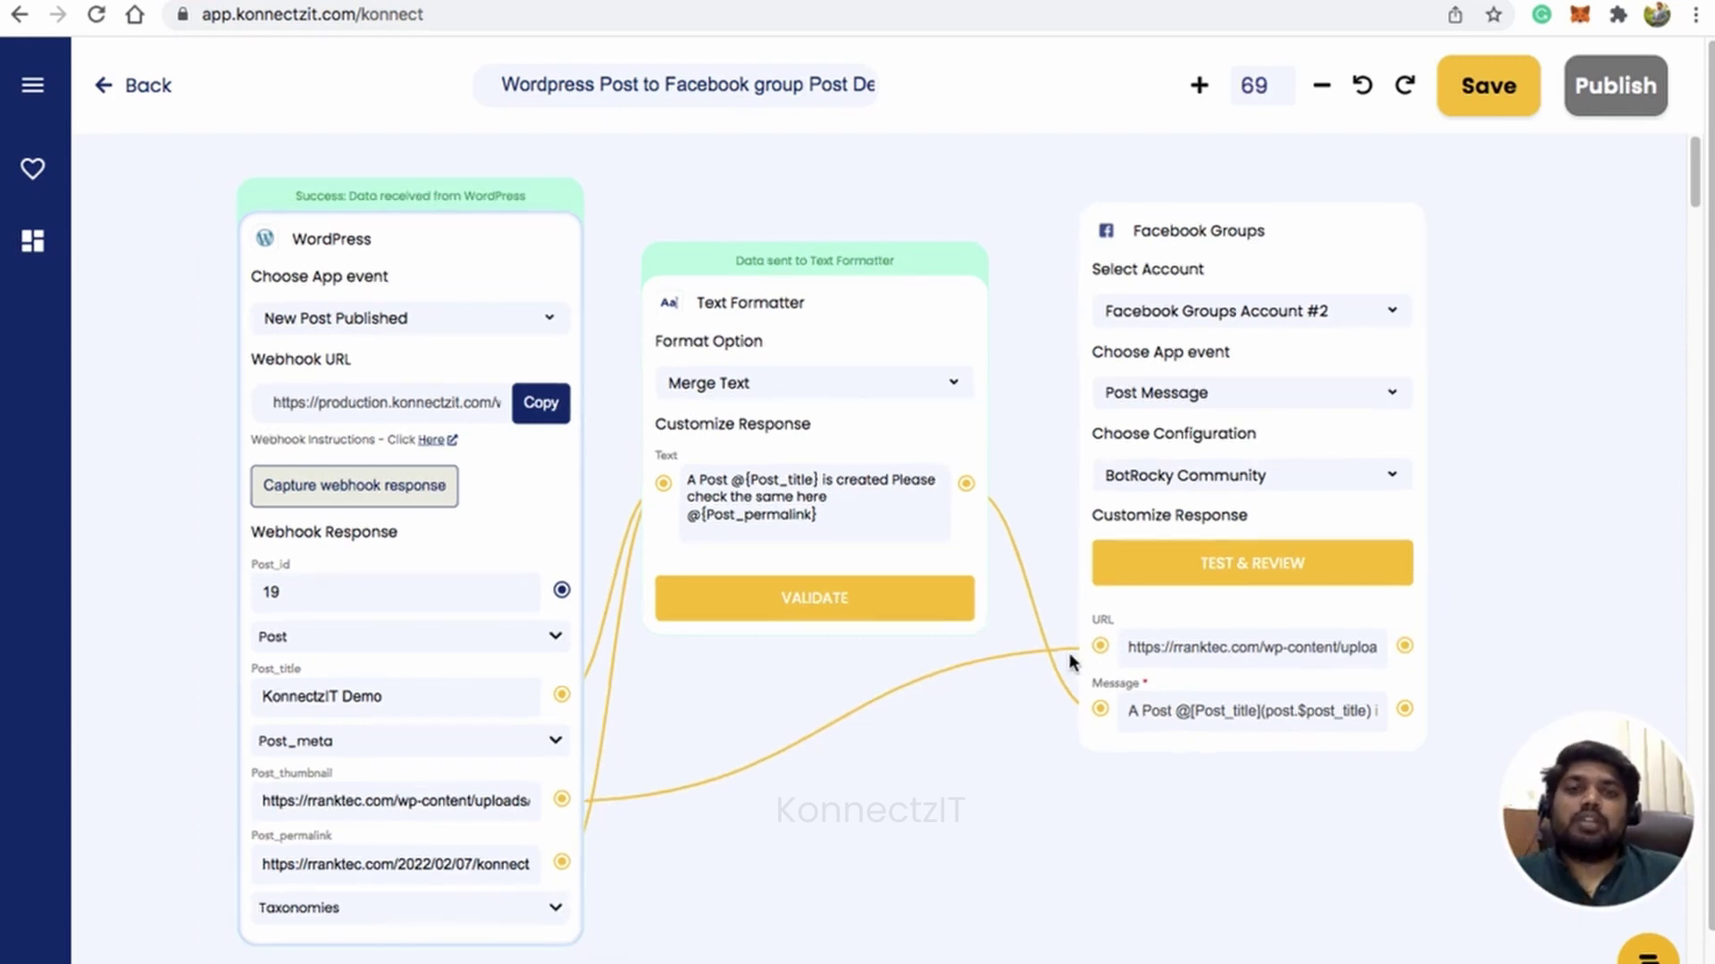
left_click_drag(890, 879, 933, 855)
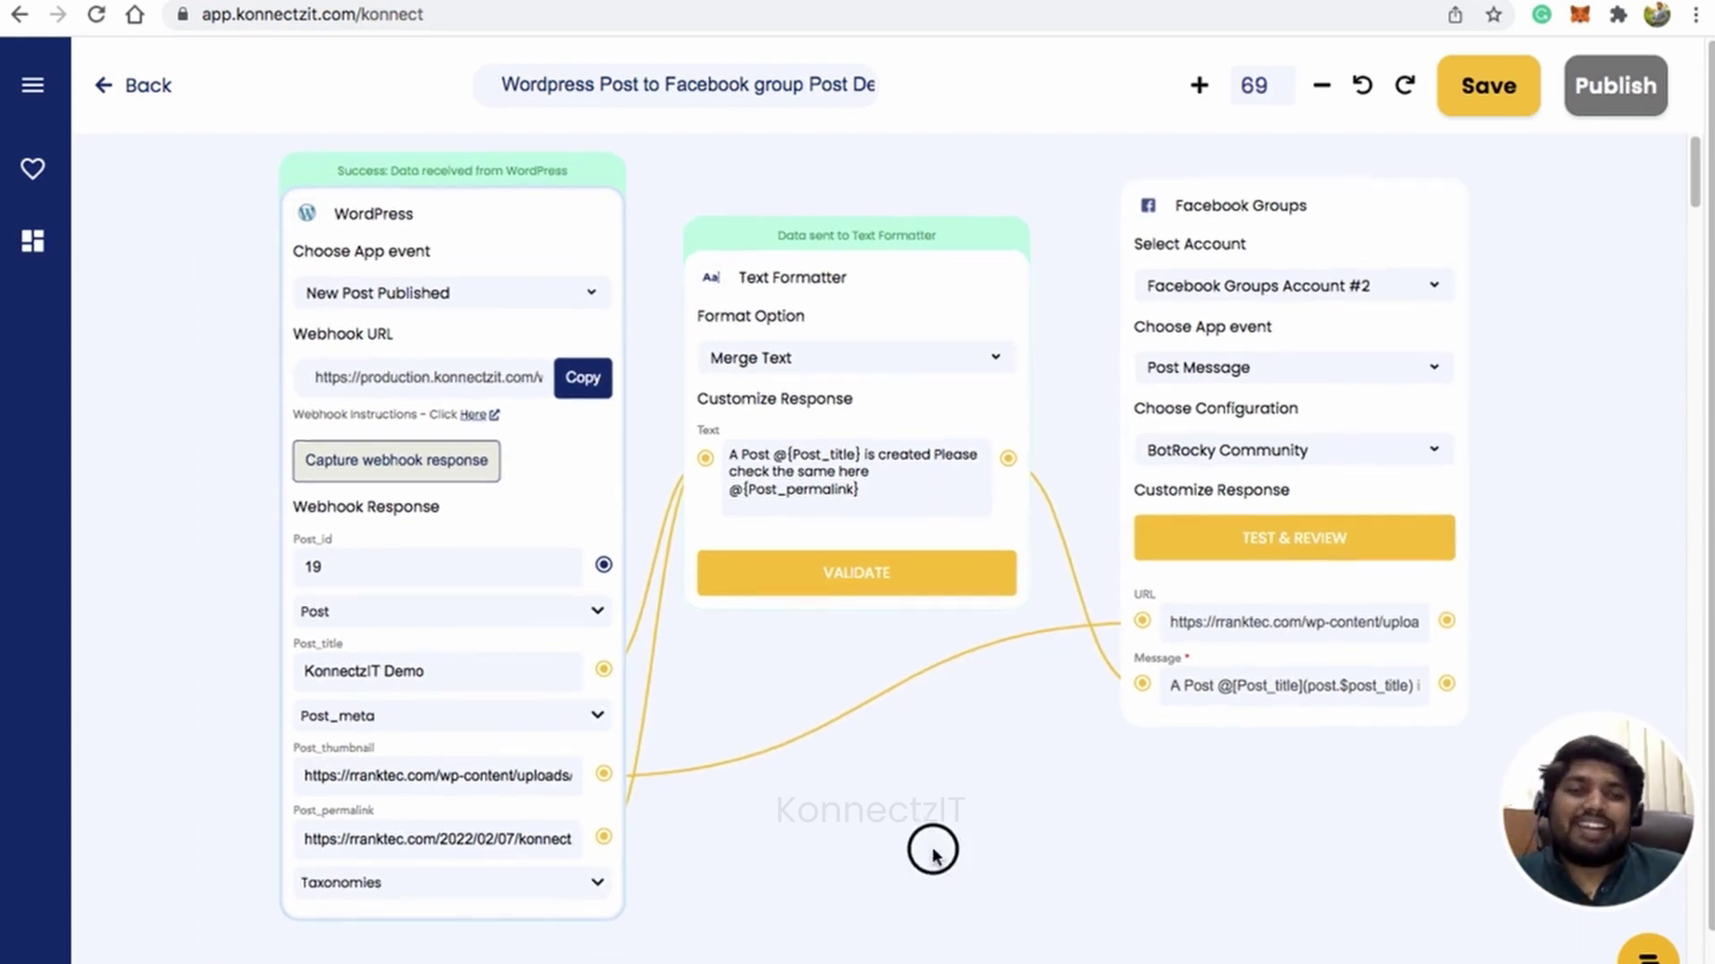
- Test the Facebook Groups action, publish the automation and acknowledge the publication
left_click(1248, 539)
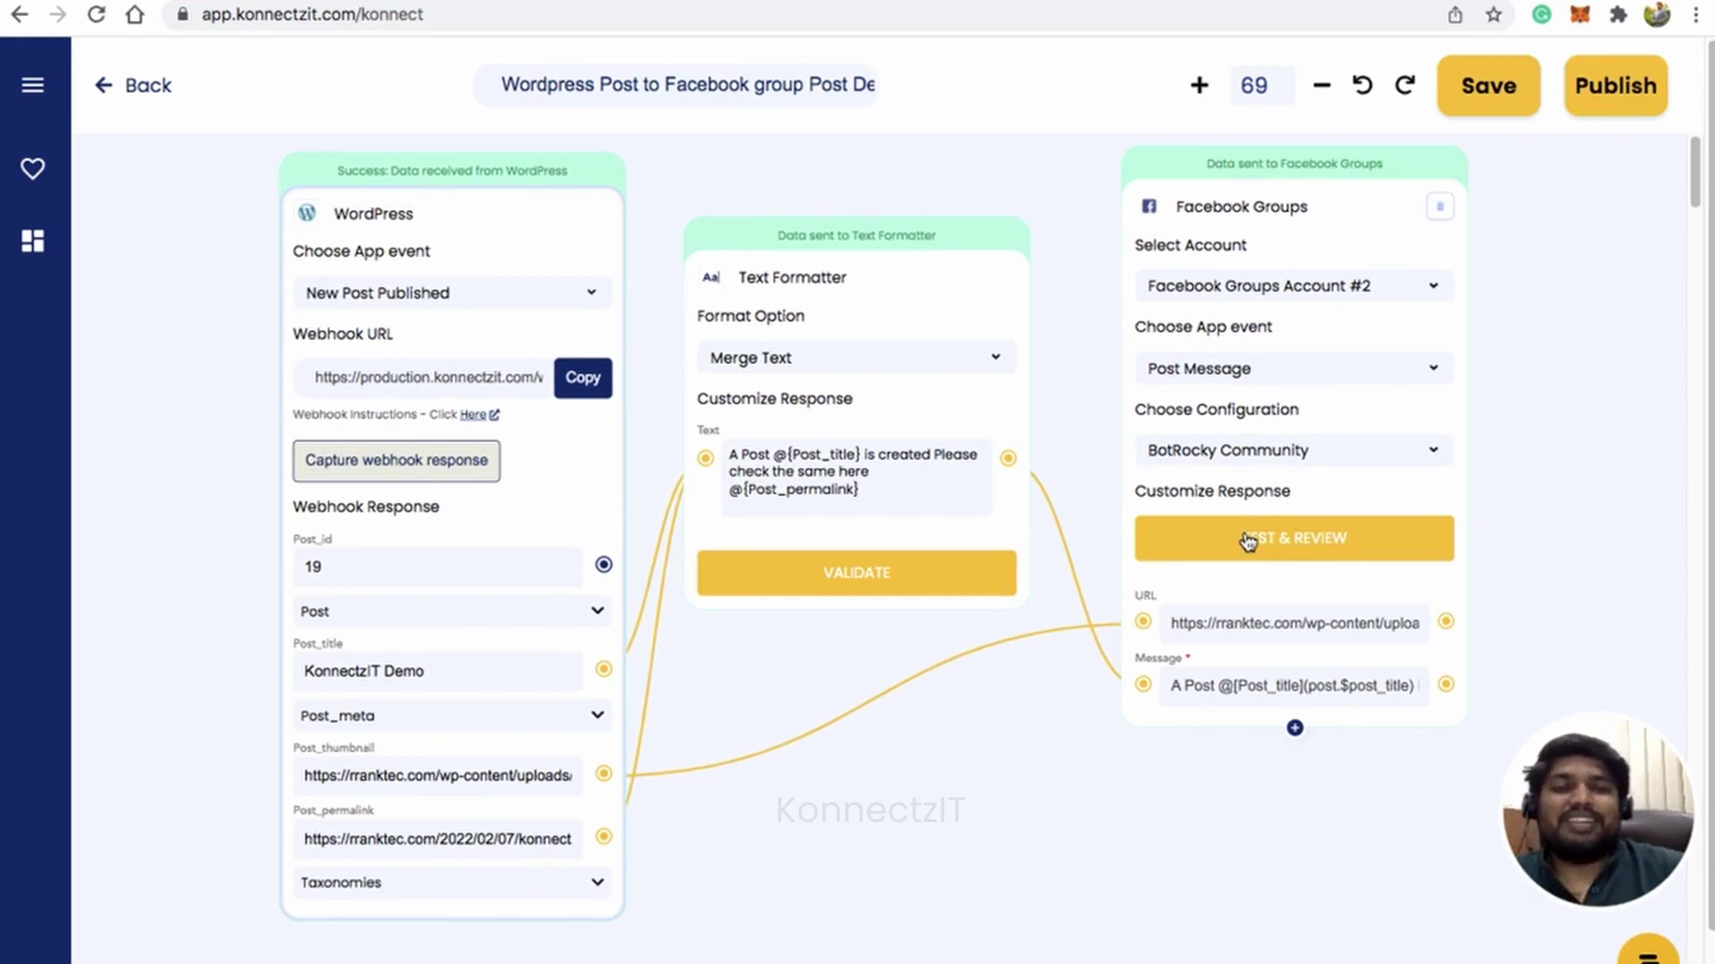
left_click_drag(1511, 384, 1503, 458)
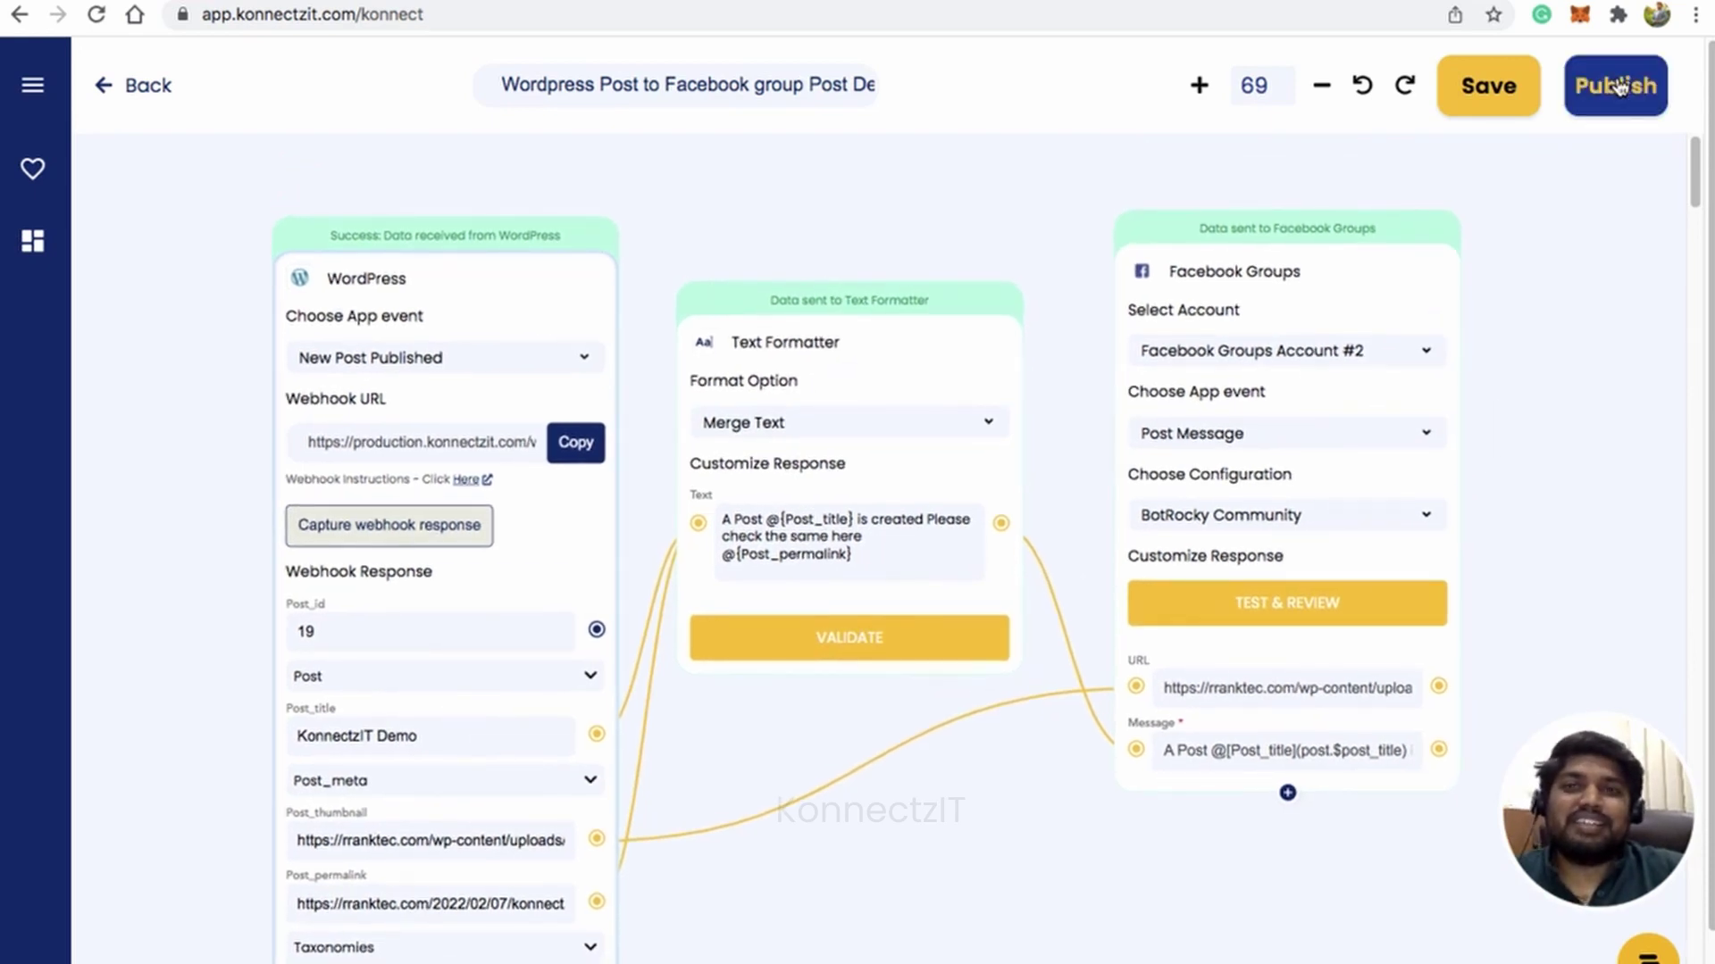
left_click(1617, 87)
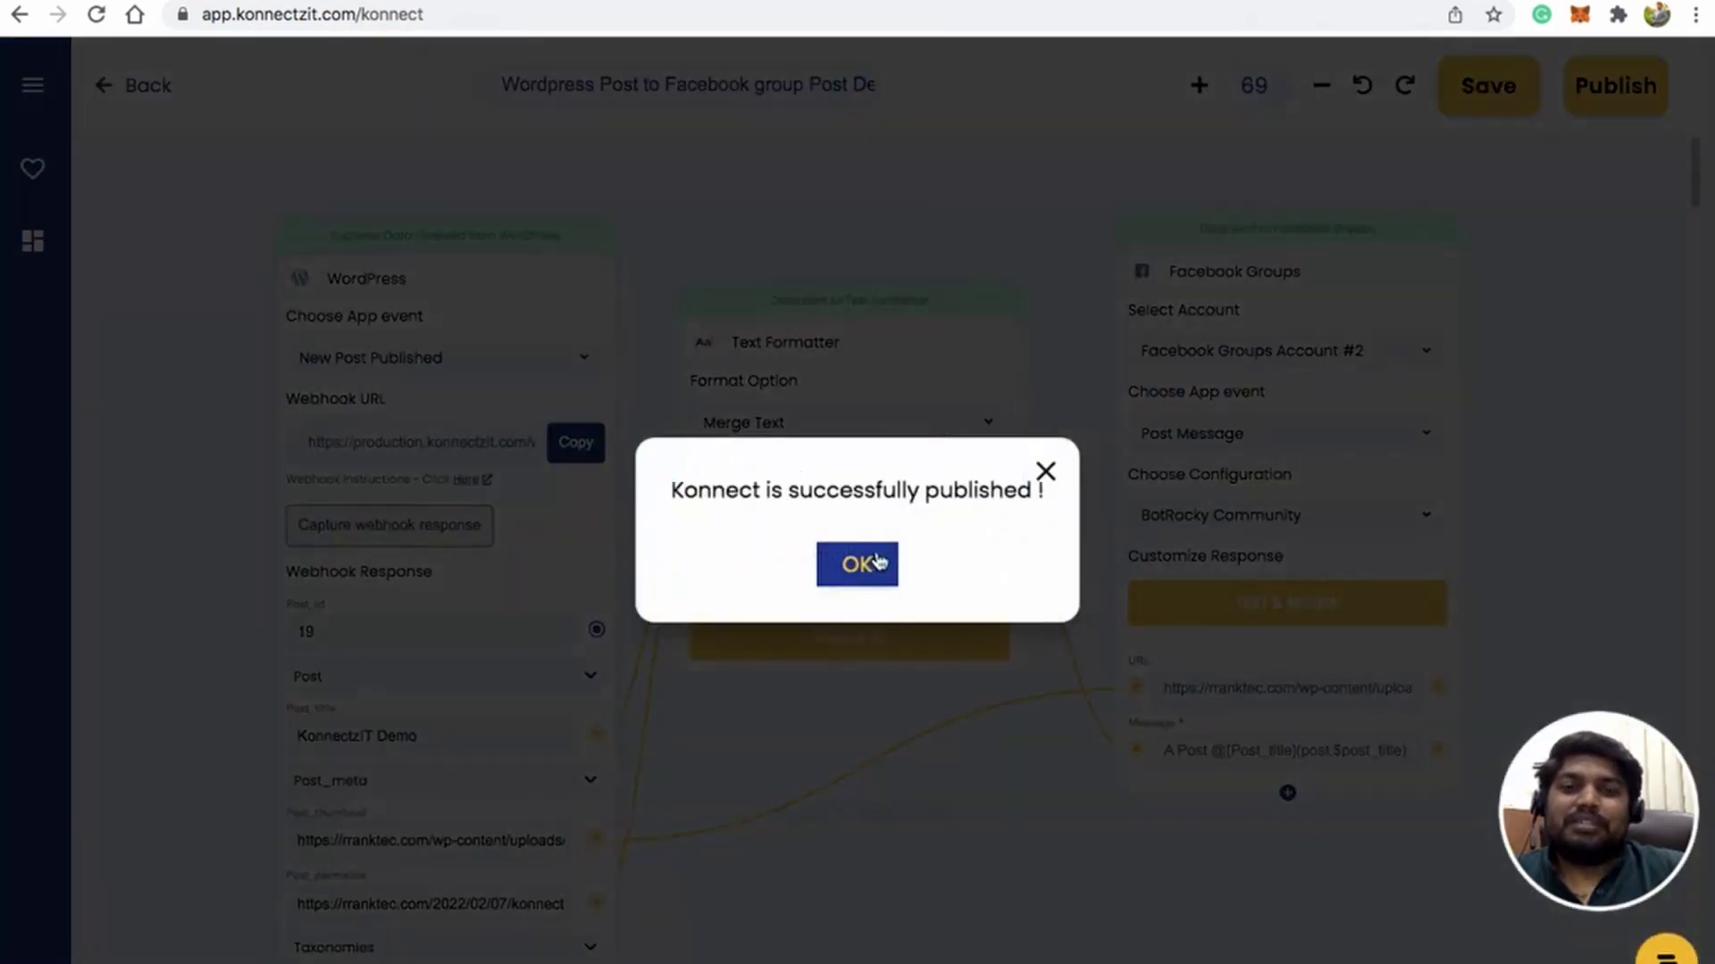
left_click(872, 567)
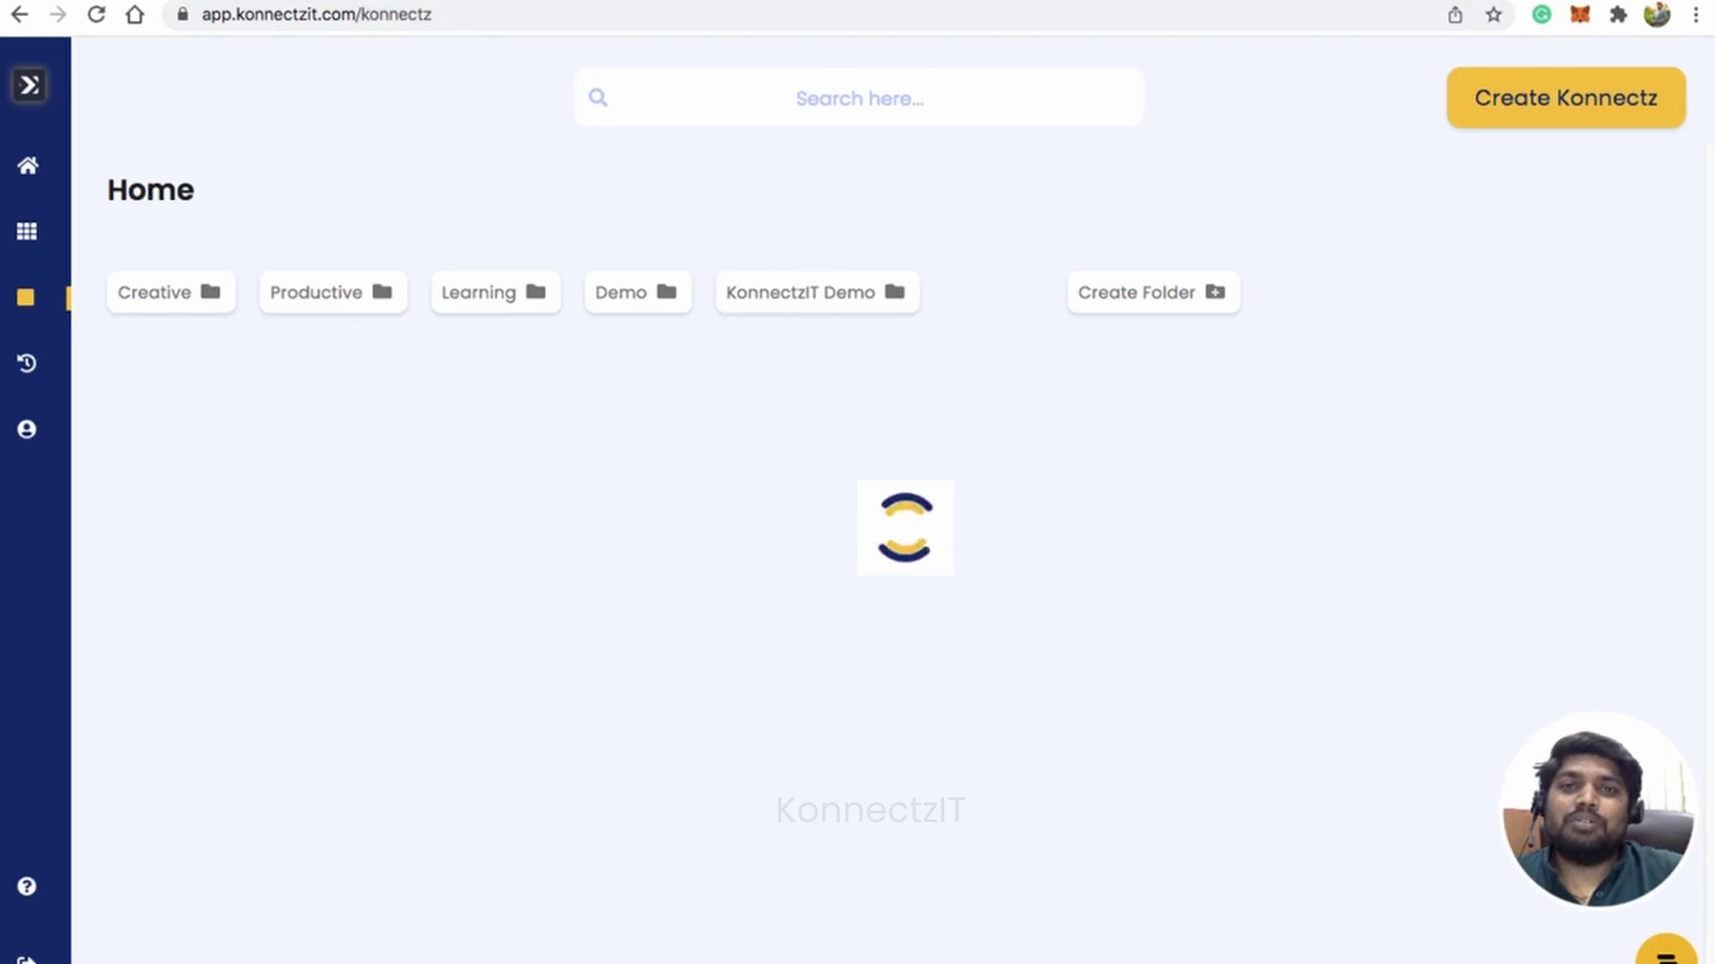
- Switch to the BotRocky Community group on Facebook, review the newest post's text and open its link to the blog post
left_click(938, 3)
scroll(565, 457, "down", 6)
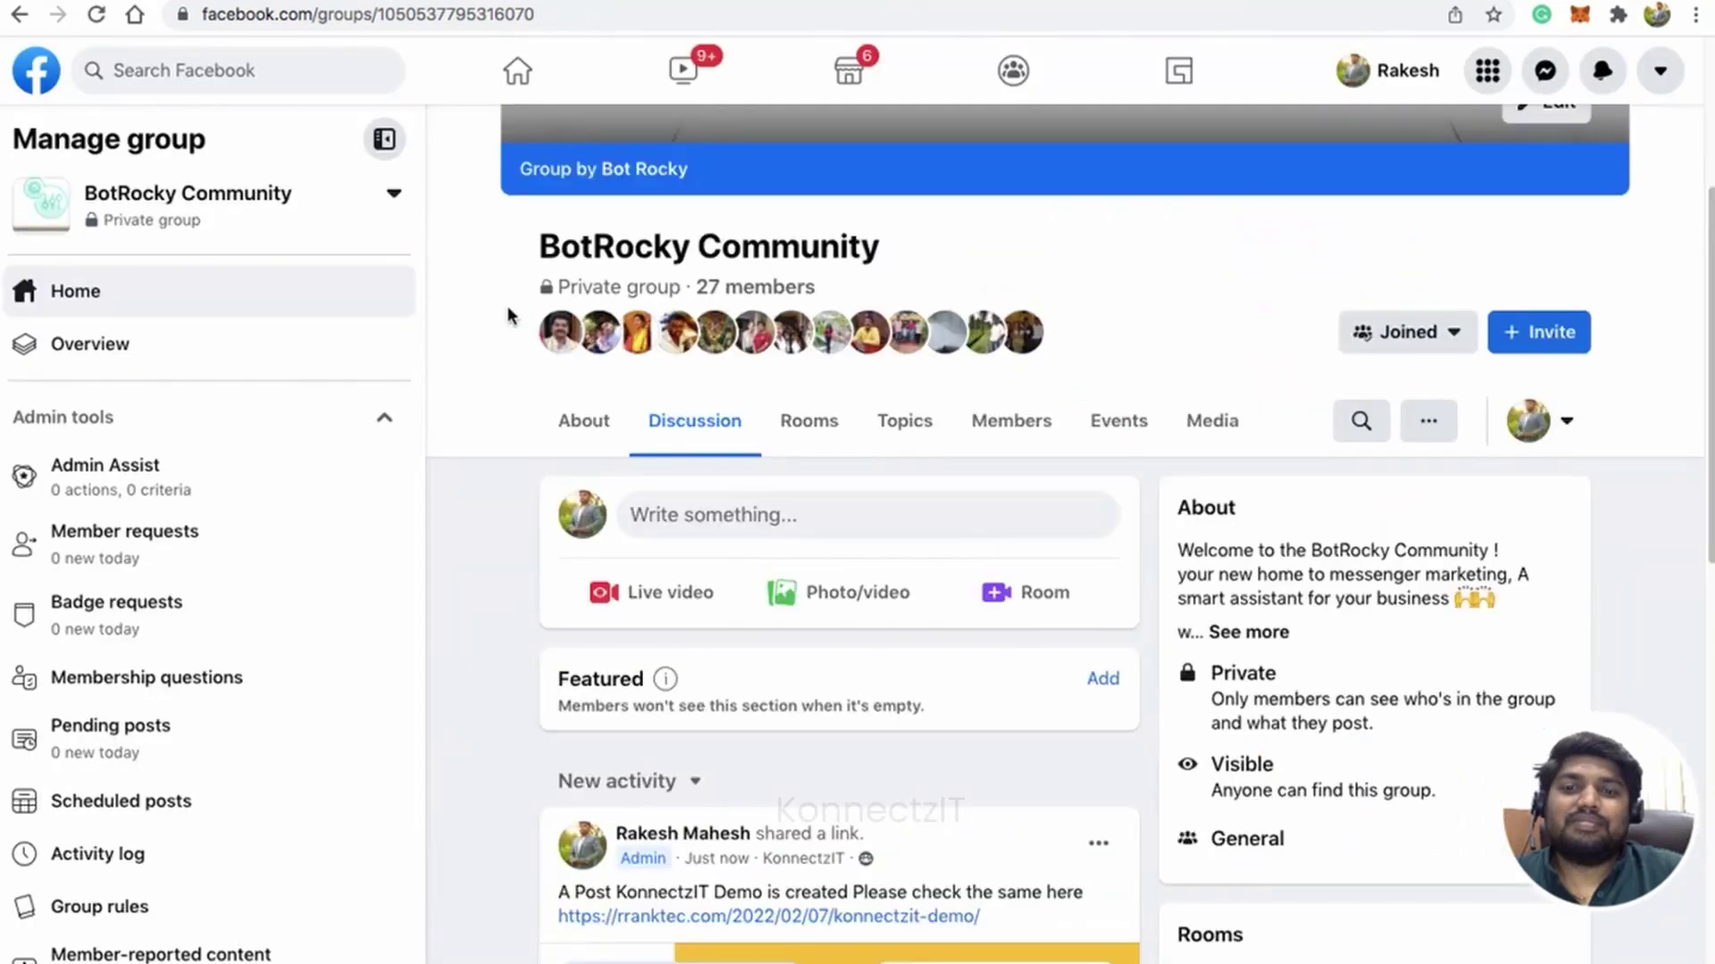
scroll(512, 507, "down", 5)
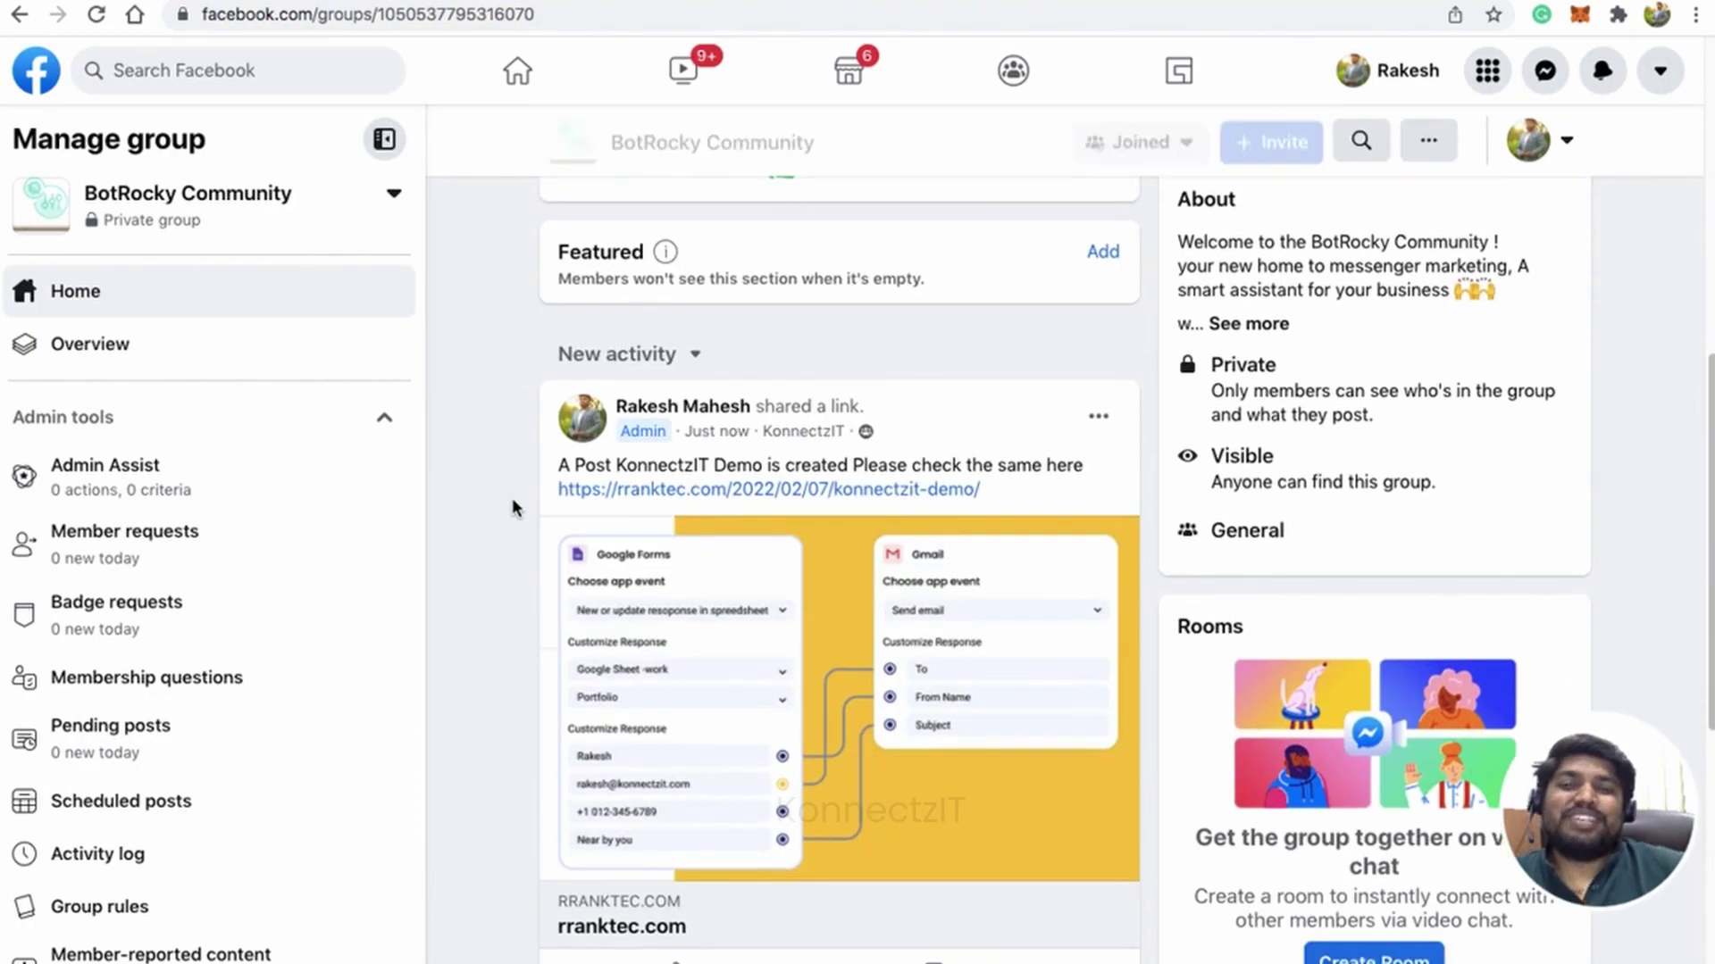
left_click_drag(560, 465, 987, 467)
double_click(687, 462)
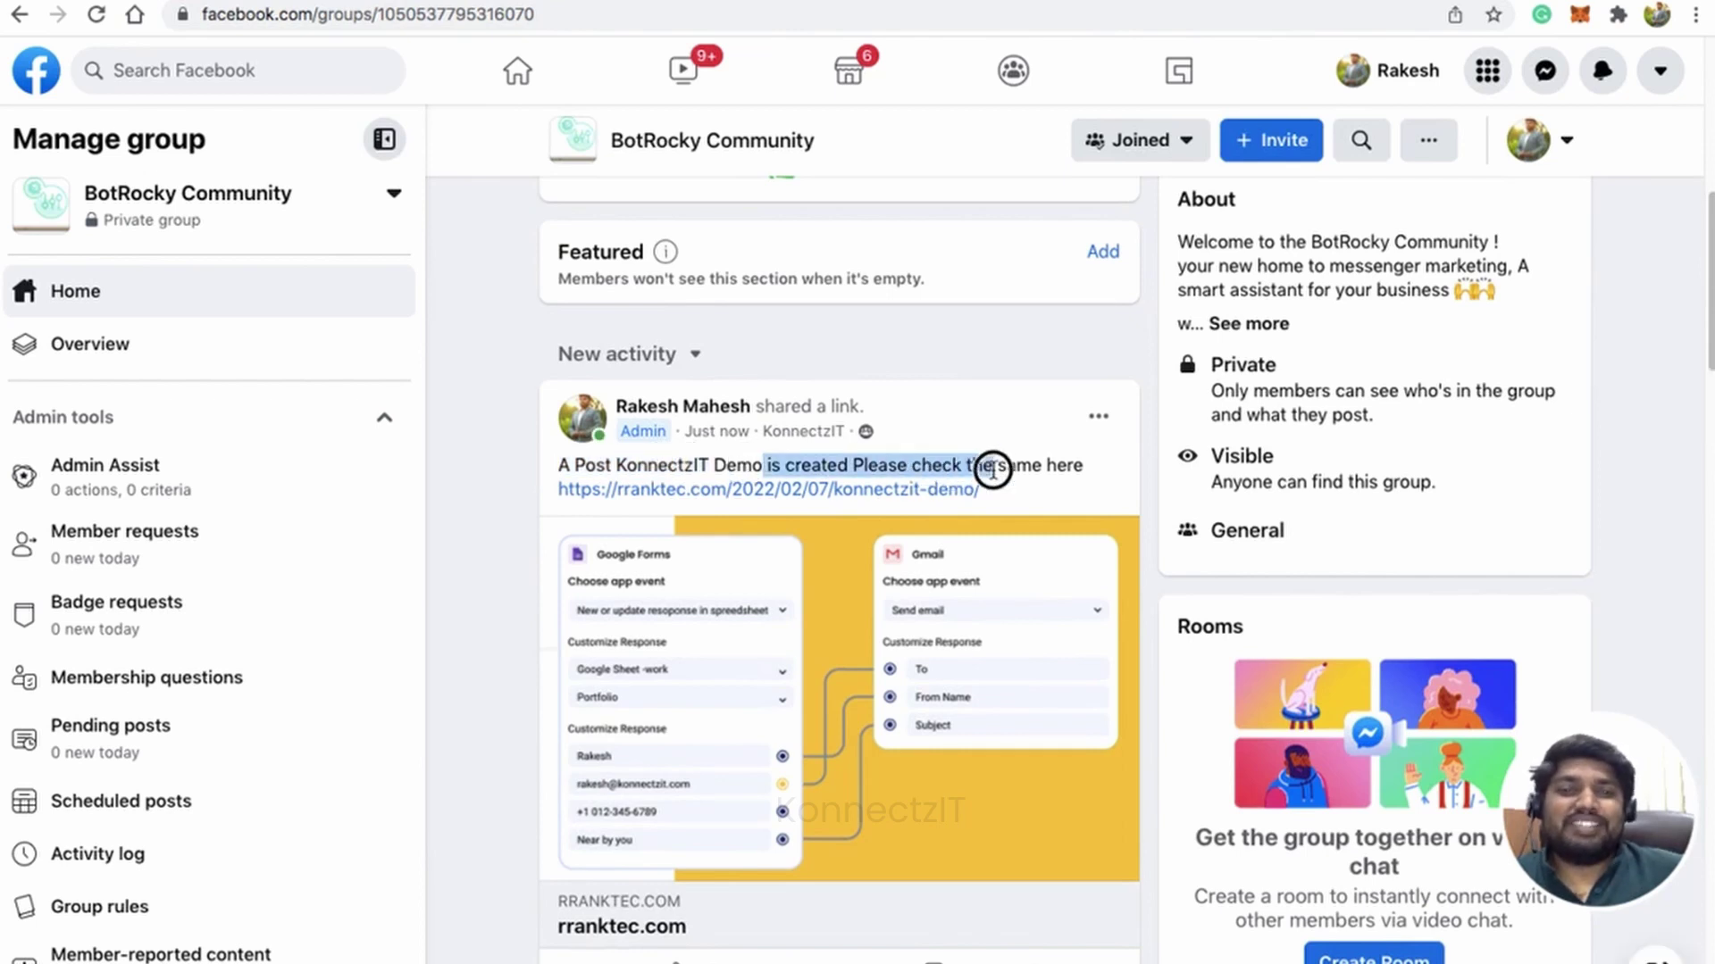
left_click(879, 491)
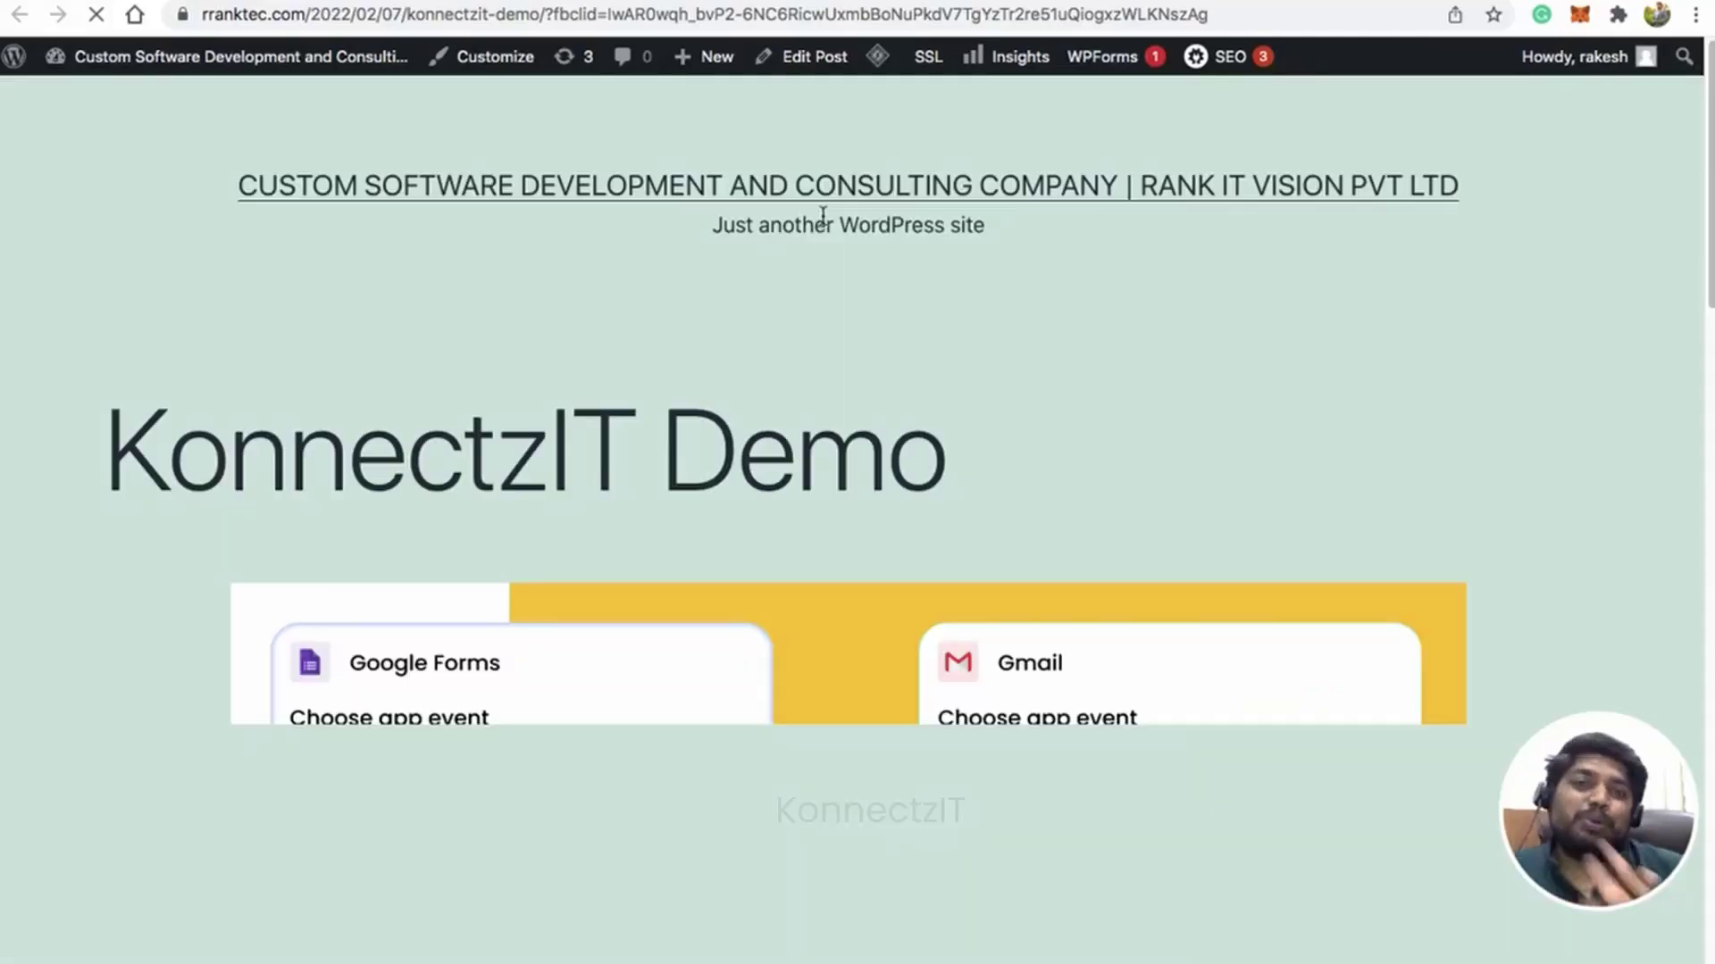
- Examine the linked KonnectzIT Demo blog post's image and text, and compare it with the shared post in the BotRocky Community group
scroll(752, 386, "down", 5)
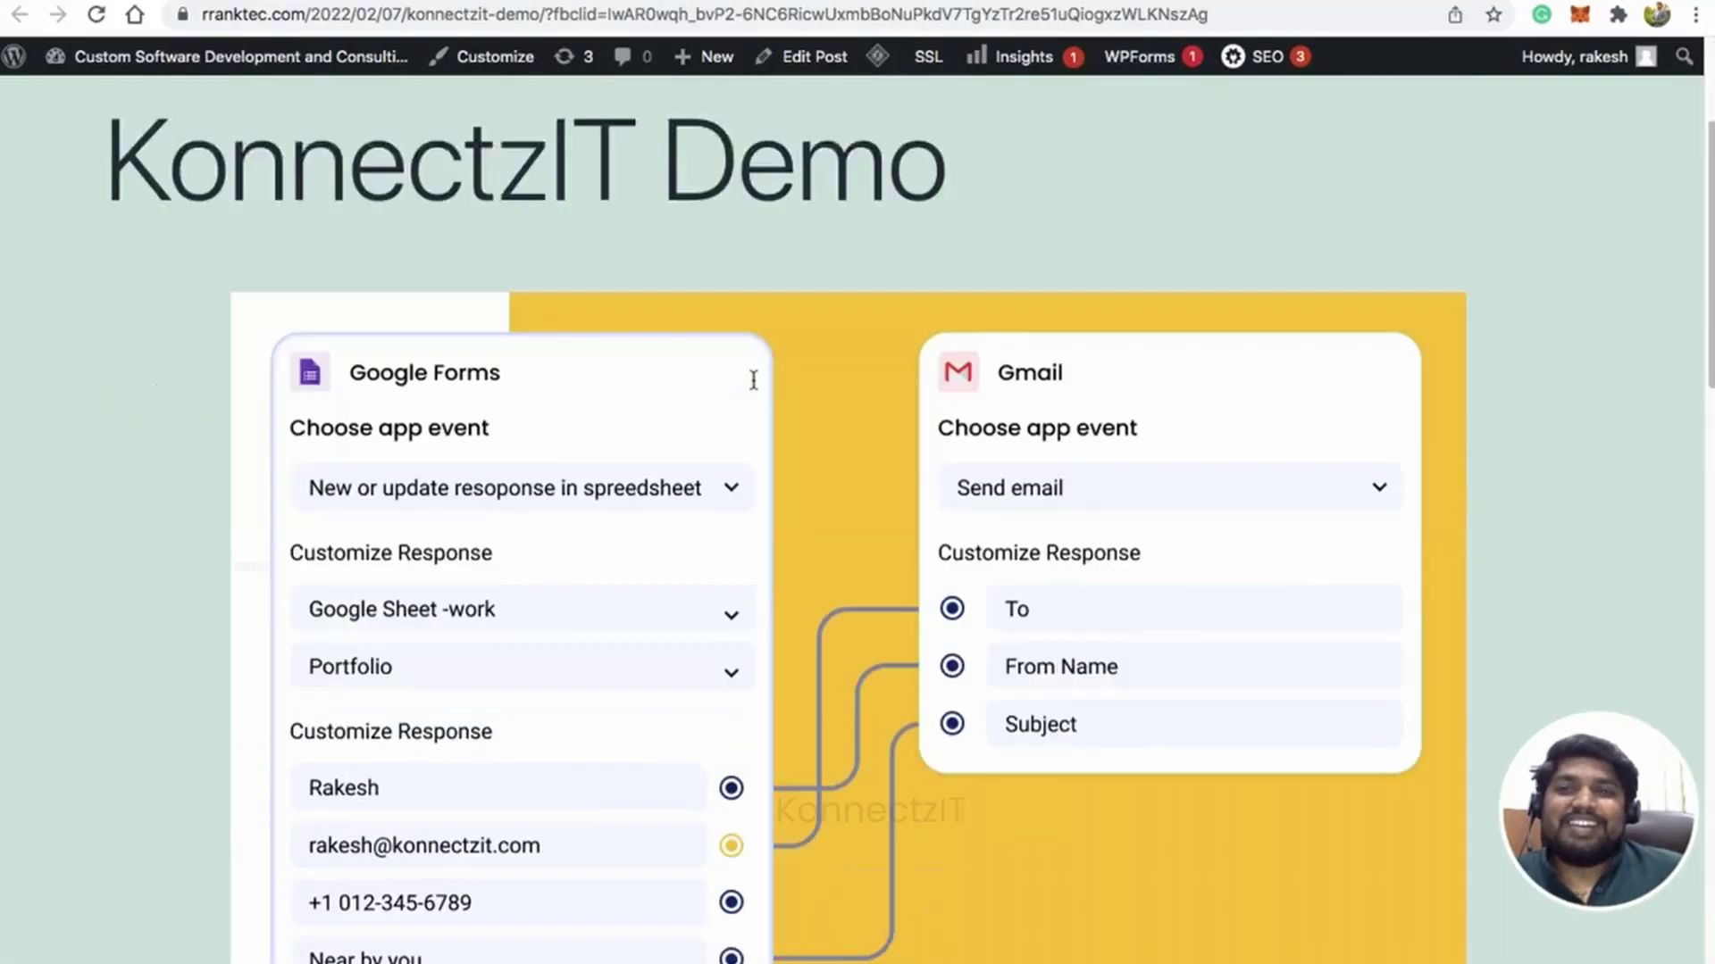
scroll(753, 386, "down", 11)
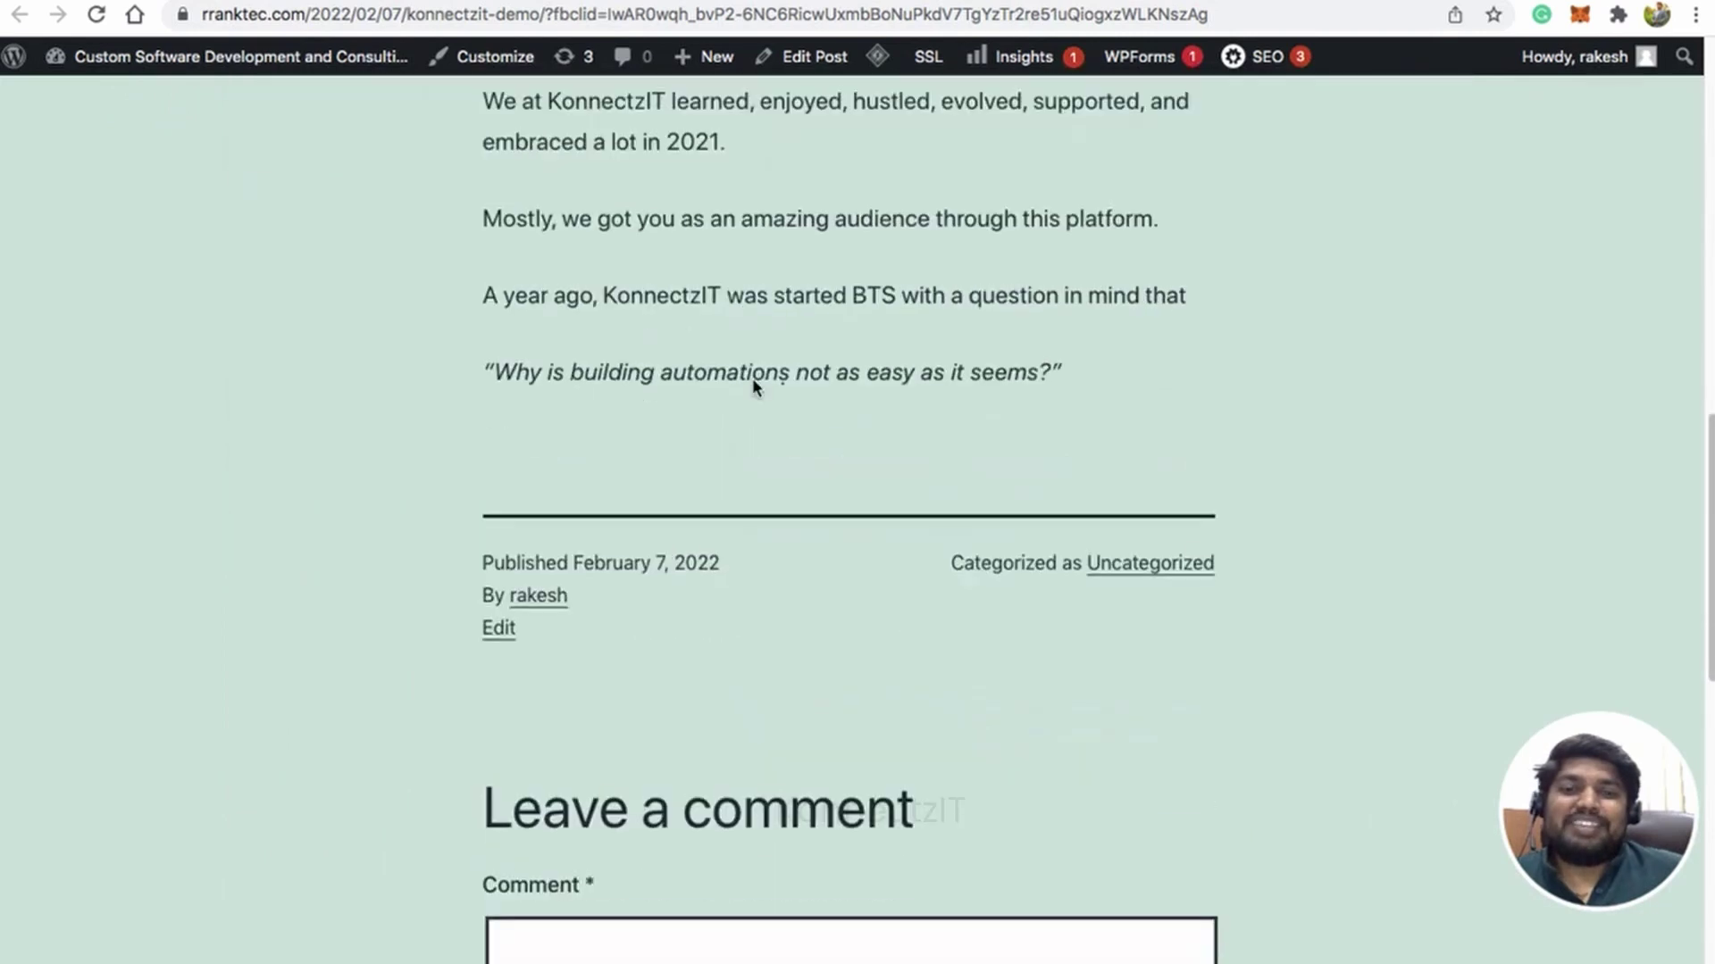
scroll(753, 386, "up", 3)
left_click_drag(518, 328, 651, 433)
scroll(909, 271, "up", 7)
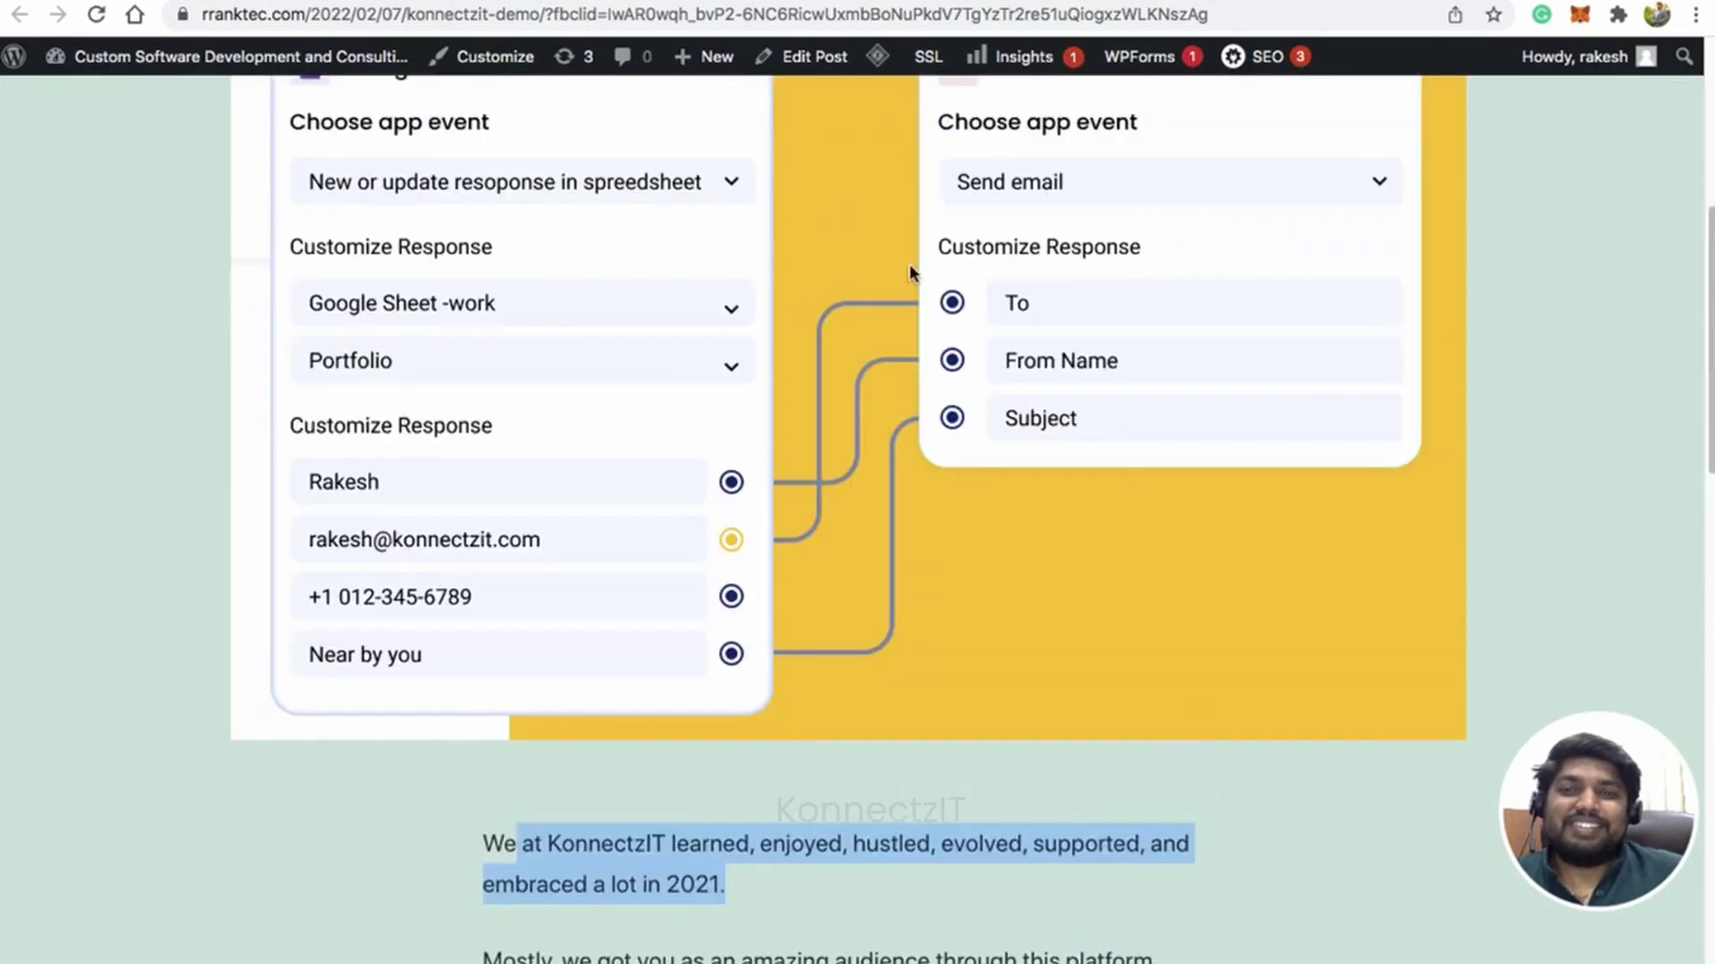
scroll(1196, 483, "down", 20)
scroll(1197, 482, "up", 20)
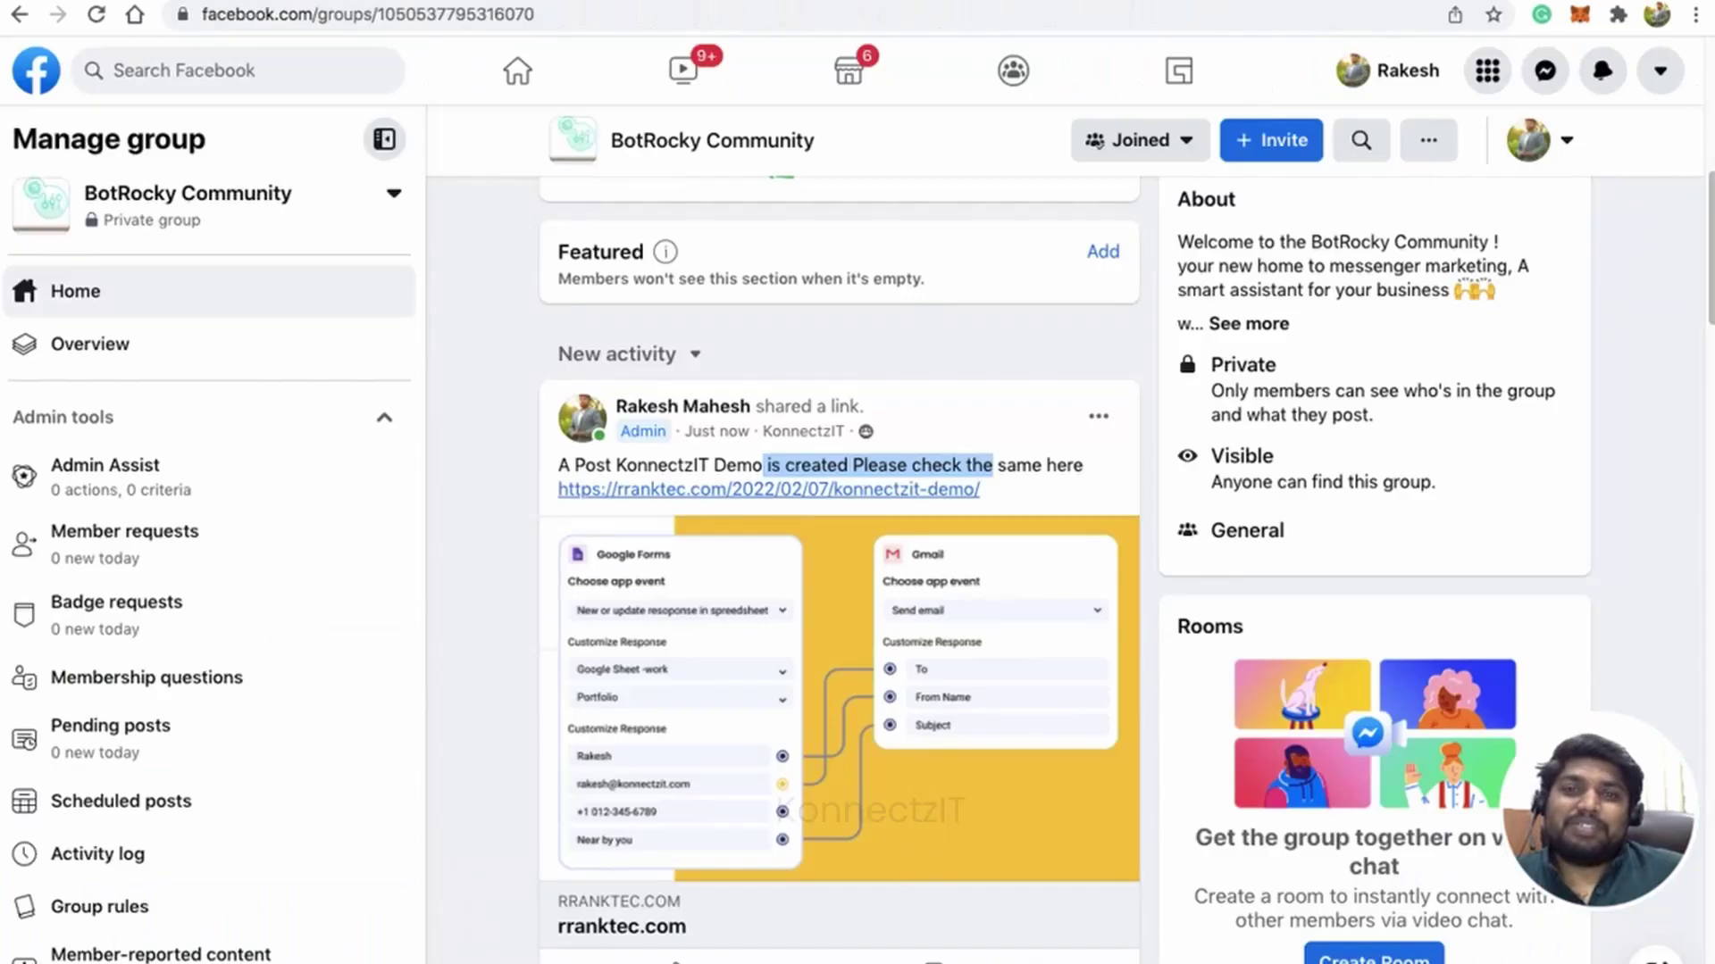
scroll(760, 575, "down", 1)
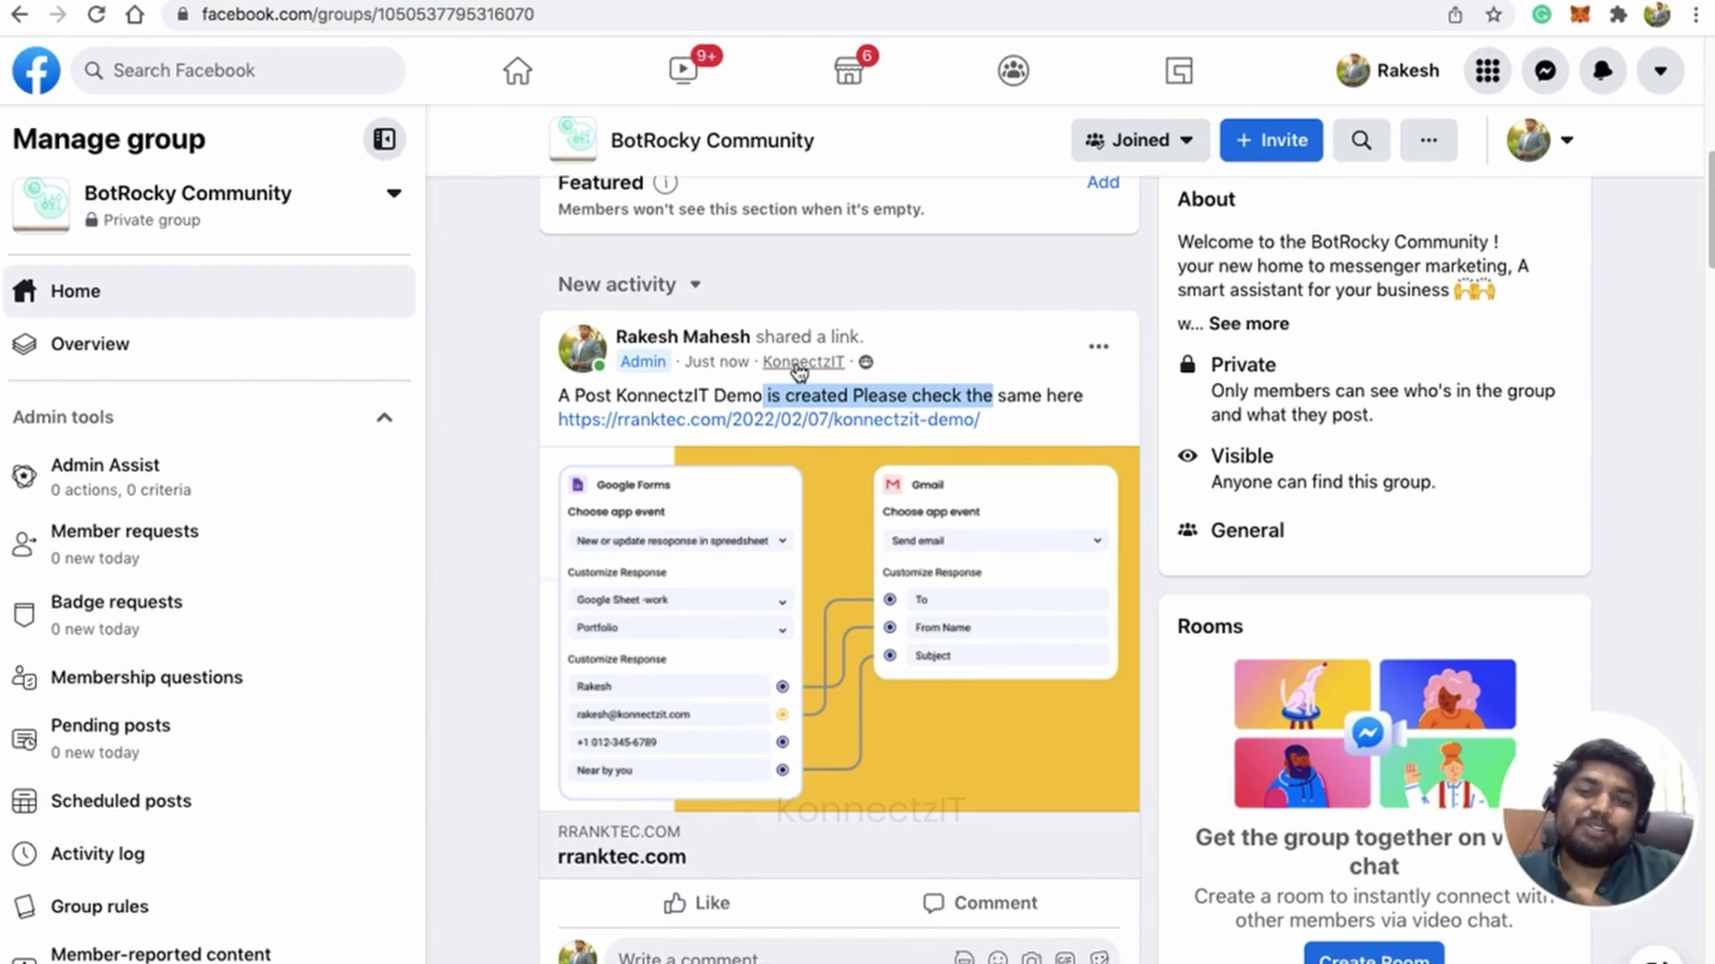
scroll(502, 444, "up", 3)
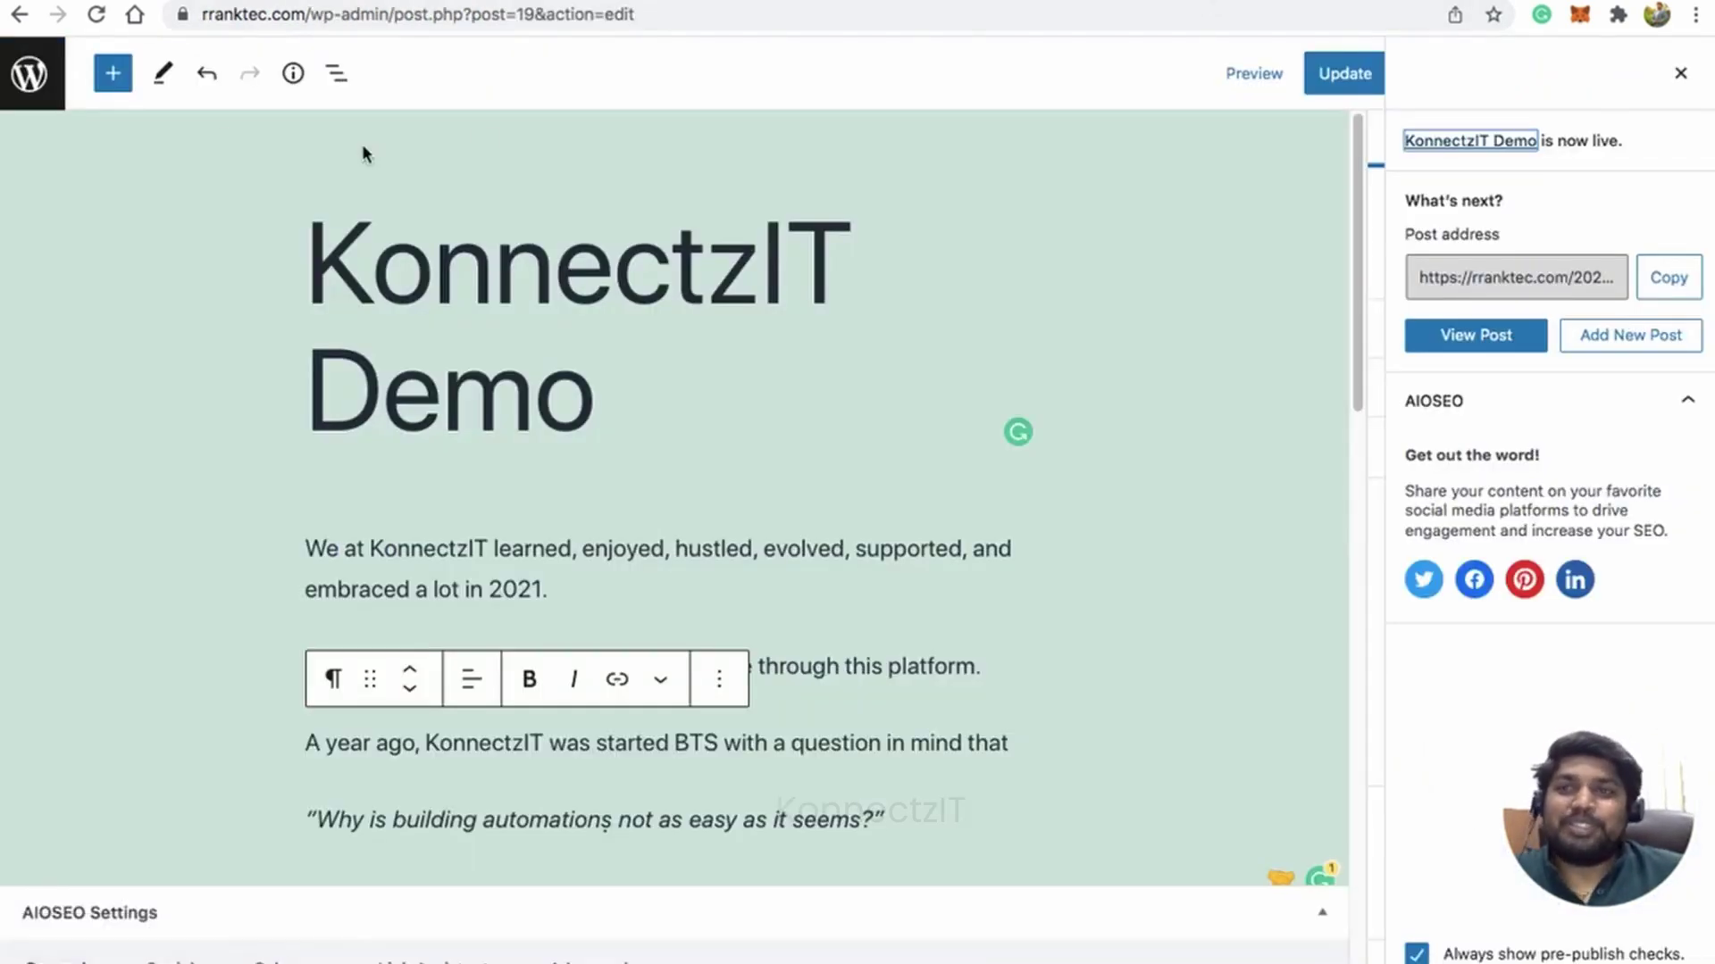
- Start a new post from the WordPress posts list and open konnectzit.com/blog in a new browser tab
left_click(36, 82)
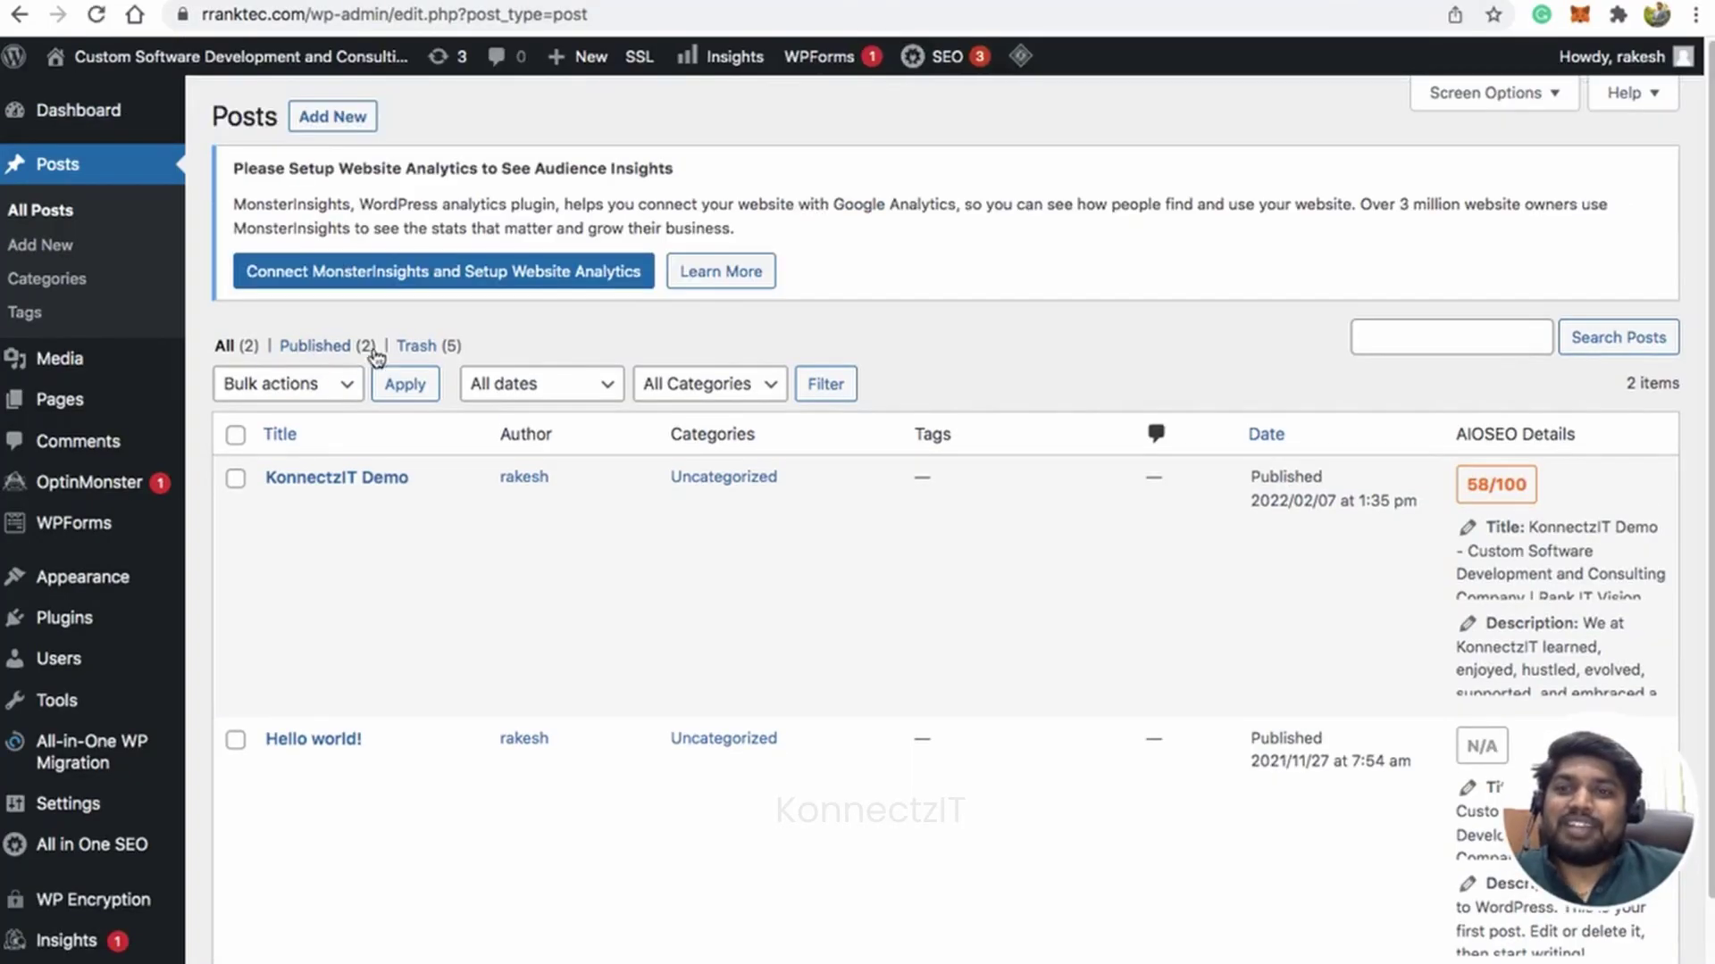
left_click(320, 121)
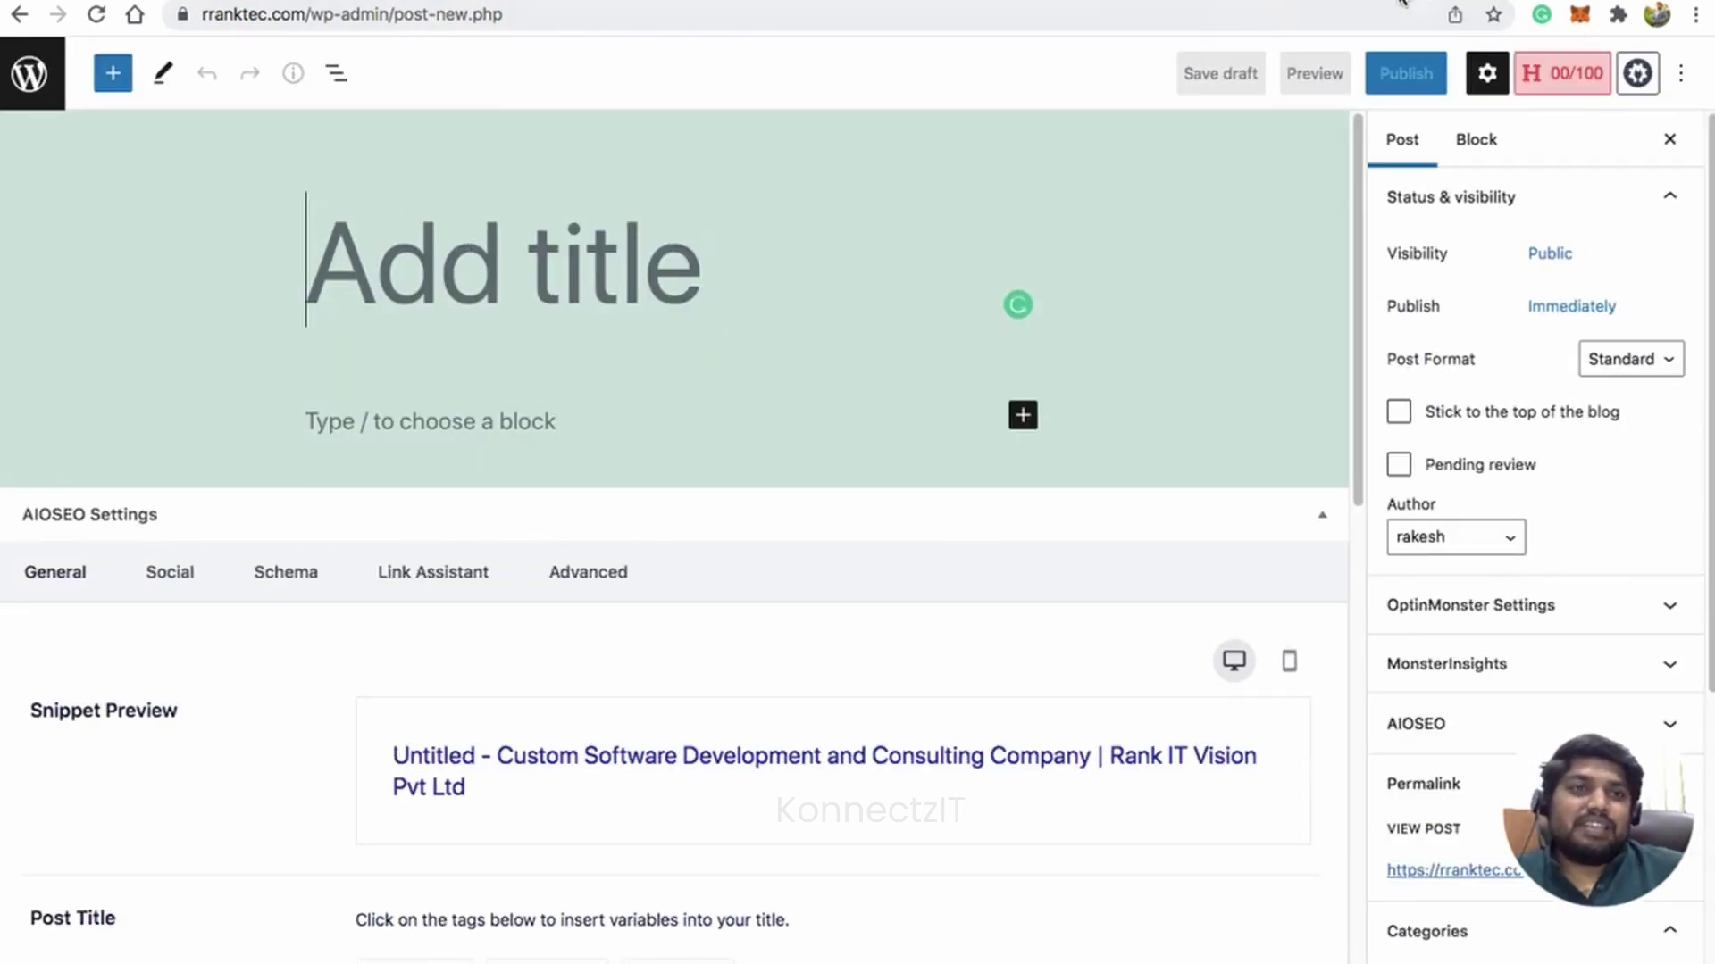
key("super+t")
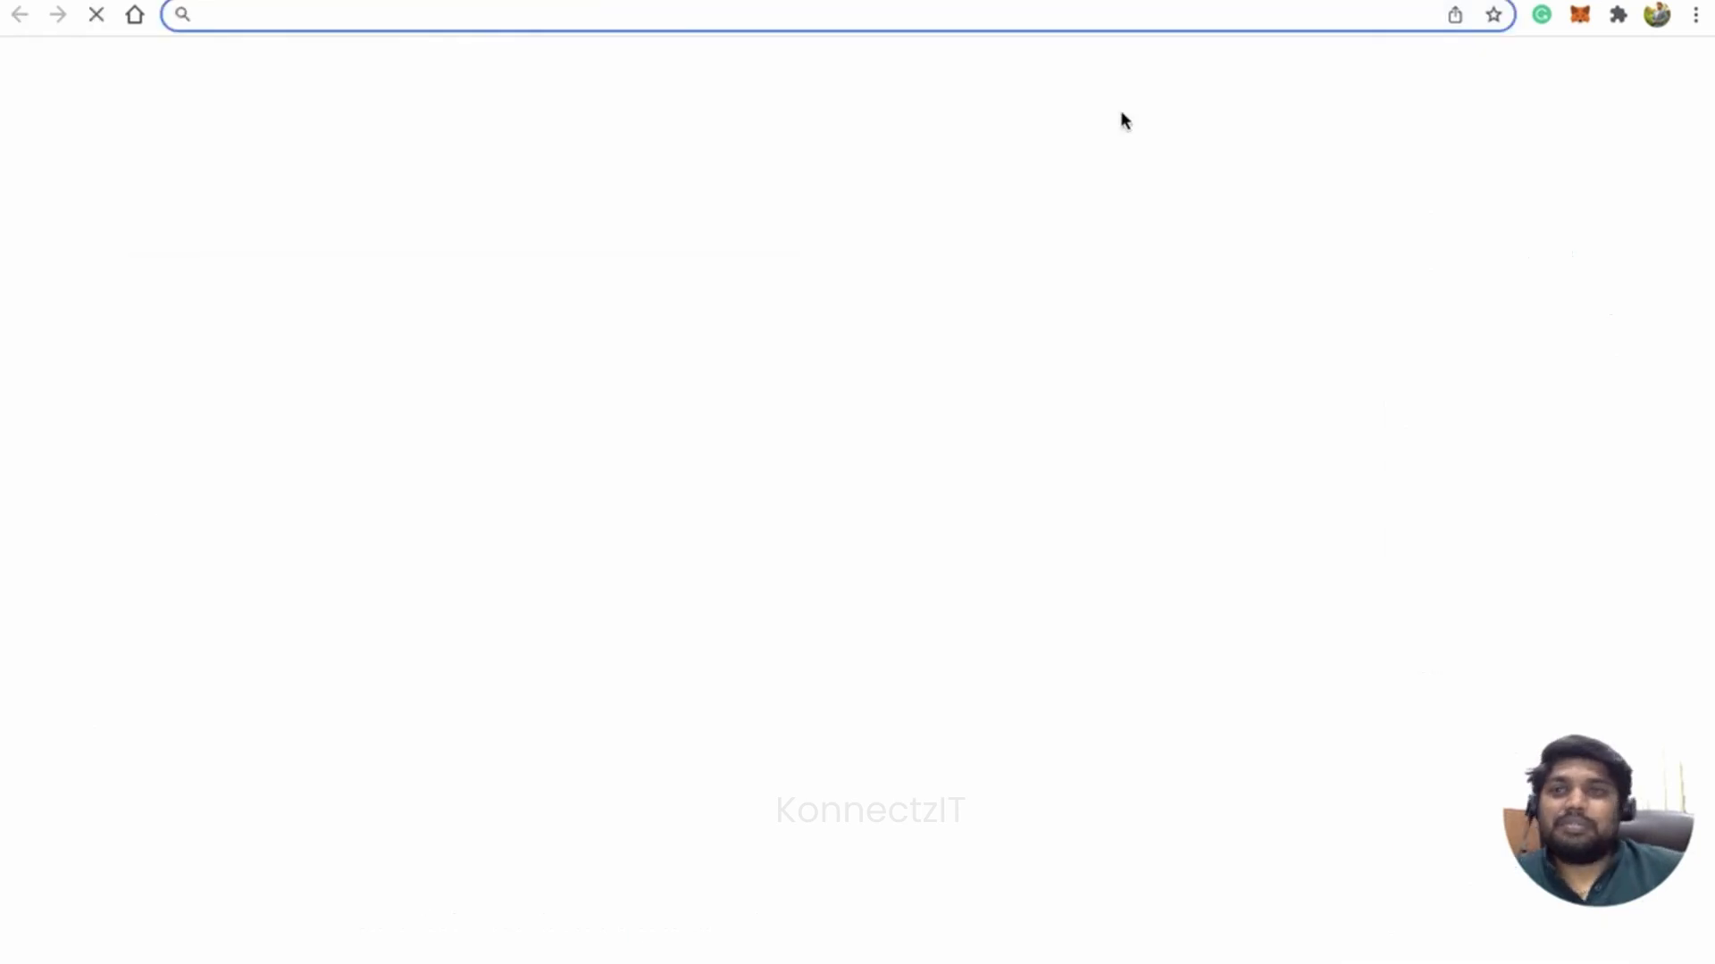
type("kon")
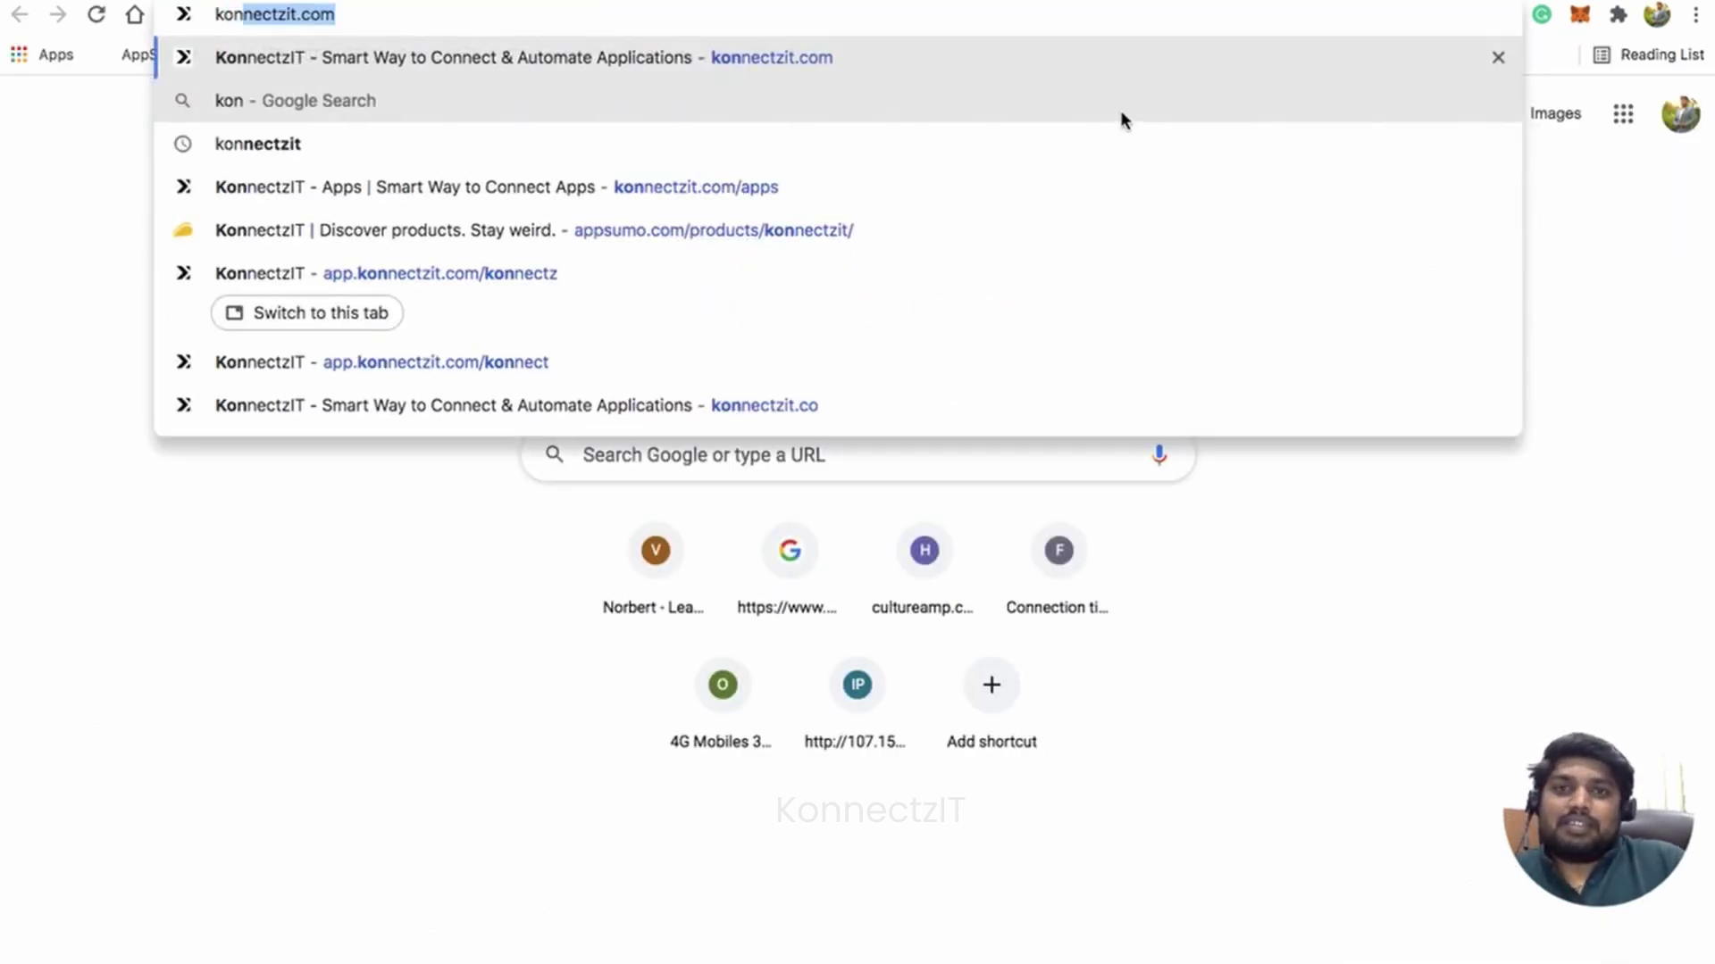
key("Right")
type("/blo")
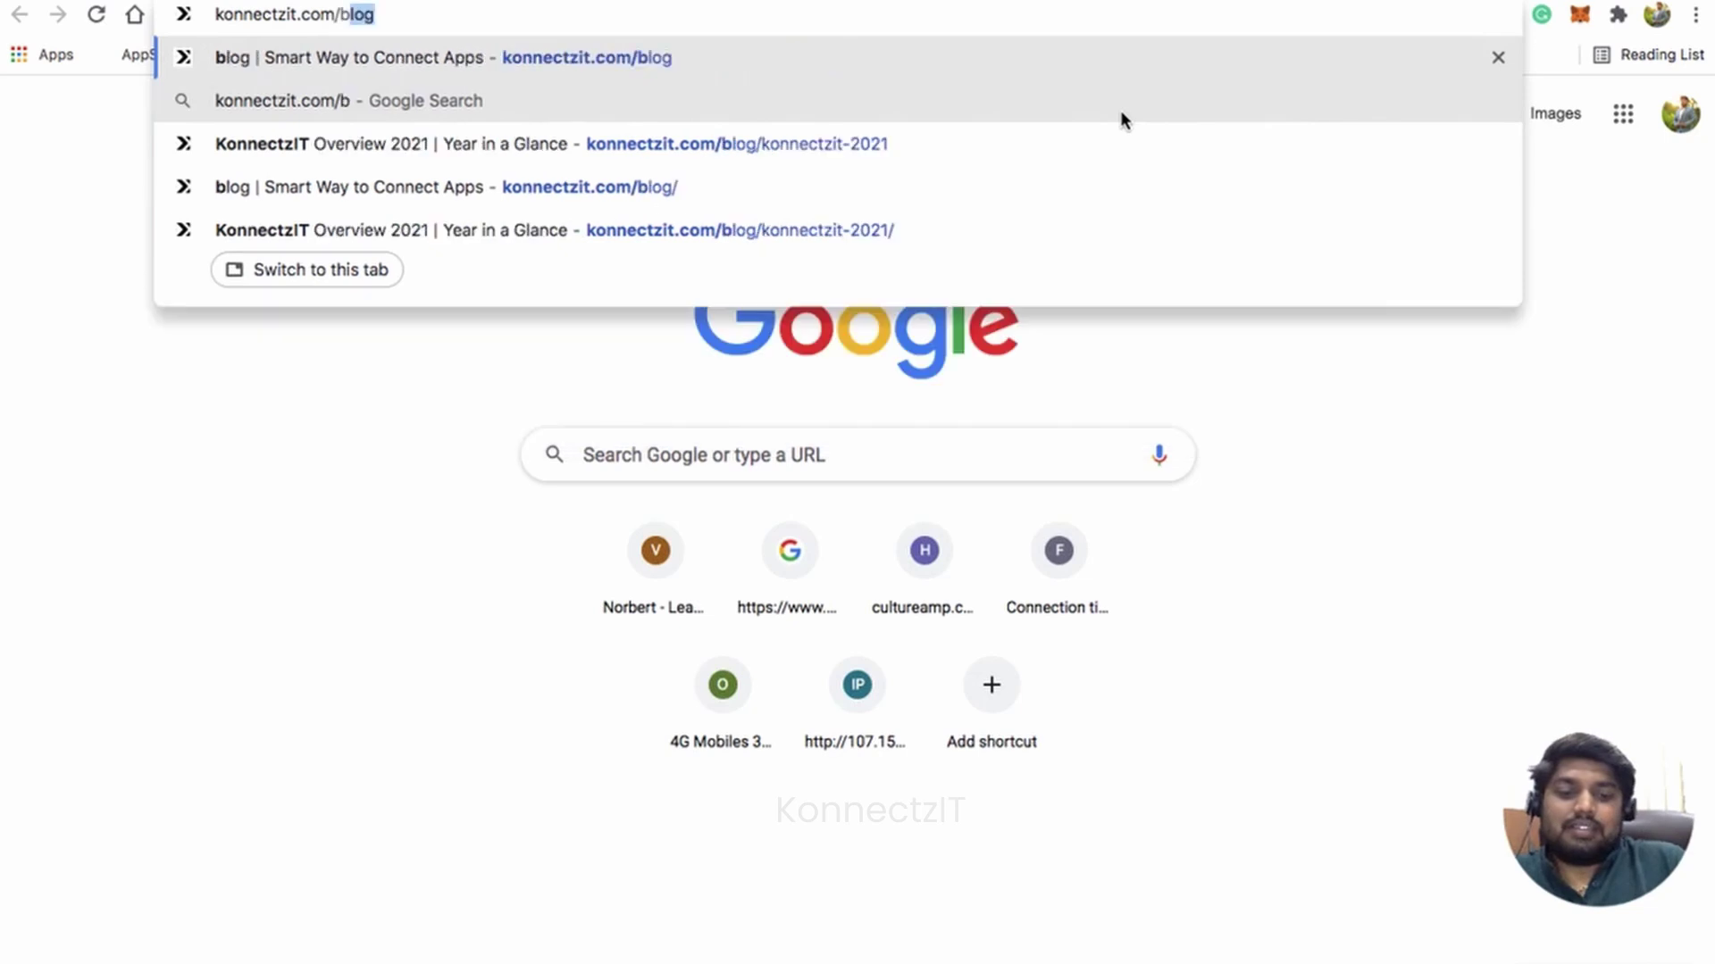
key("Return")
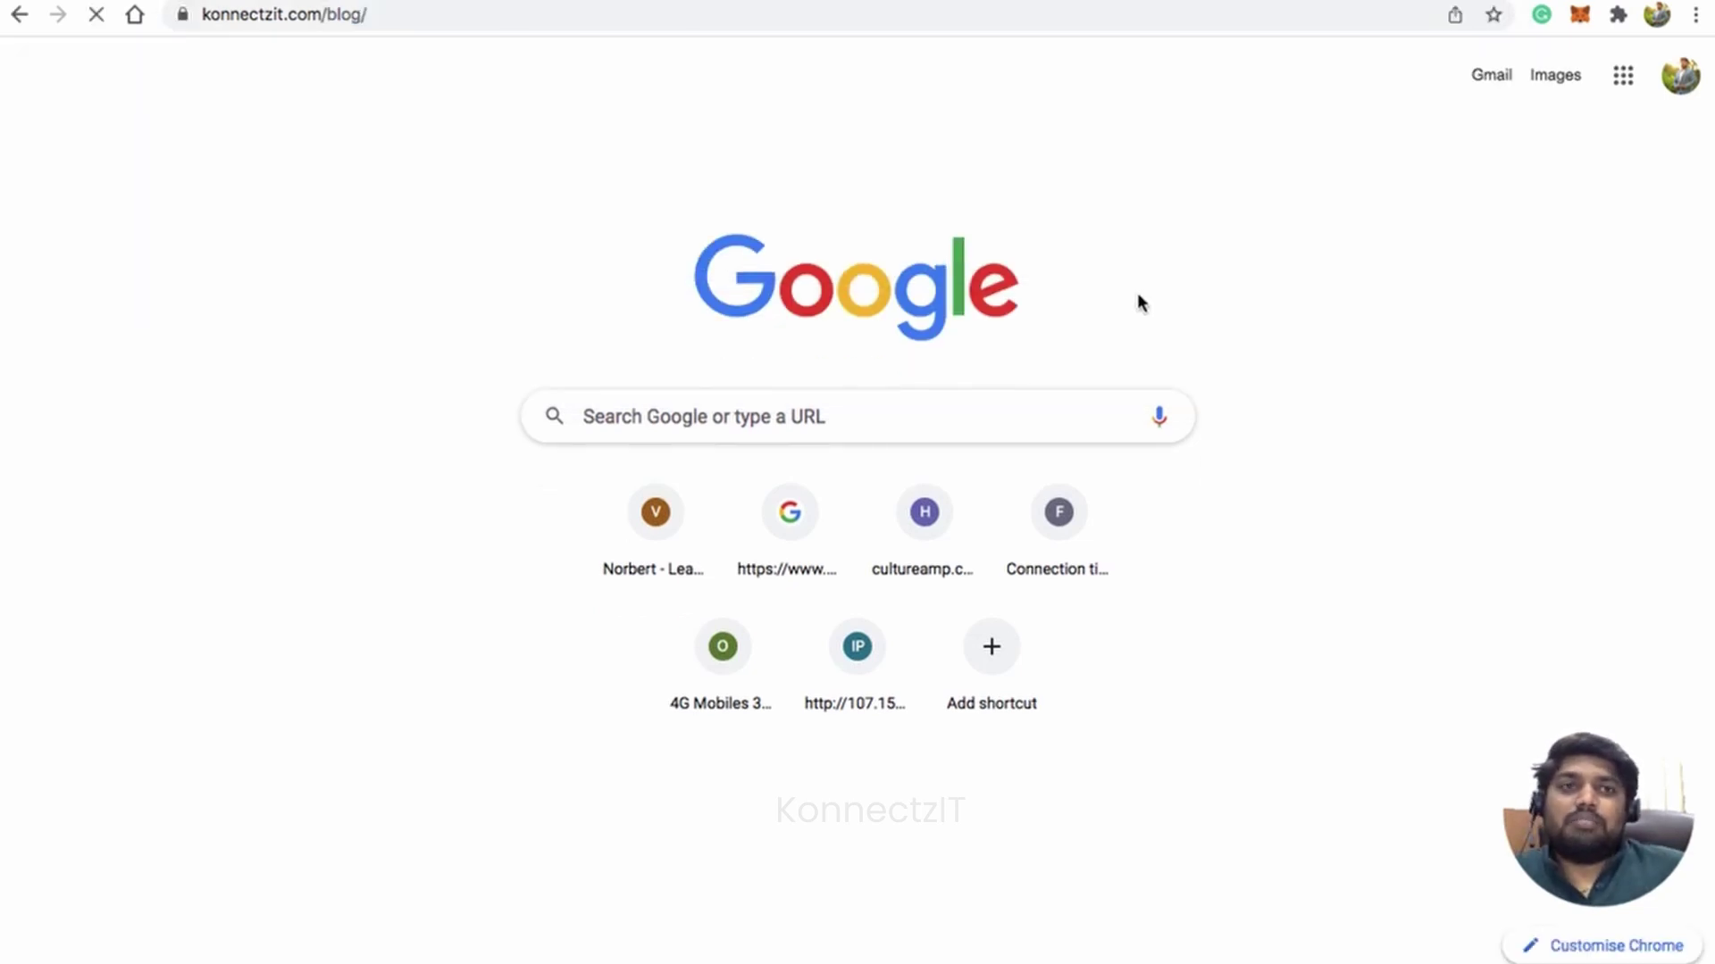
- Copy the title "KonnectzIT Overview 2021" from the KonnectzIT blog and paste it as the new WordPress post's title
scroll(1141, 302, "down", 6)
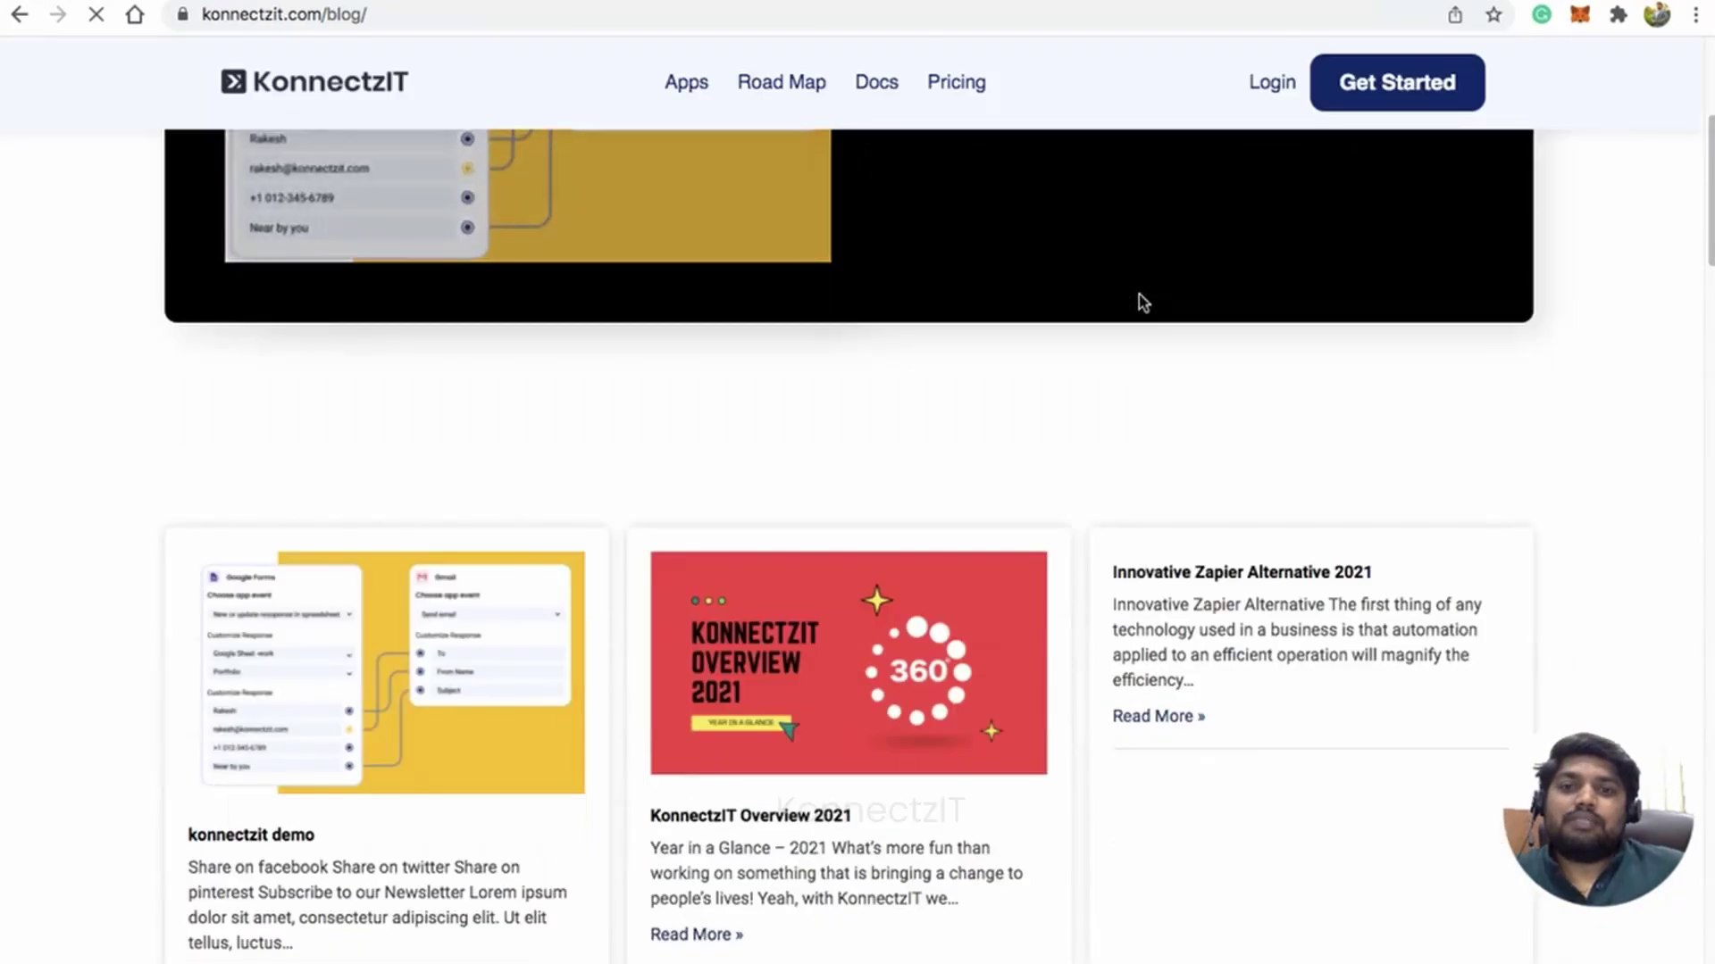
scroll(1140, 302, "down", 5)
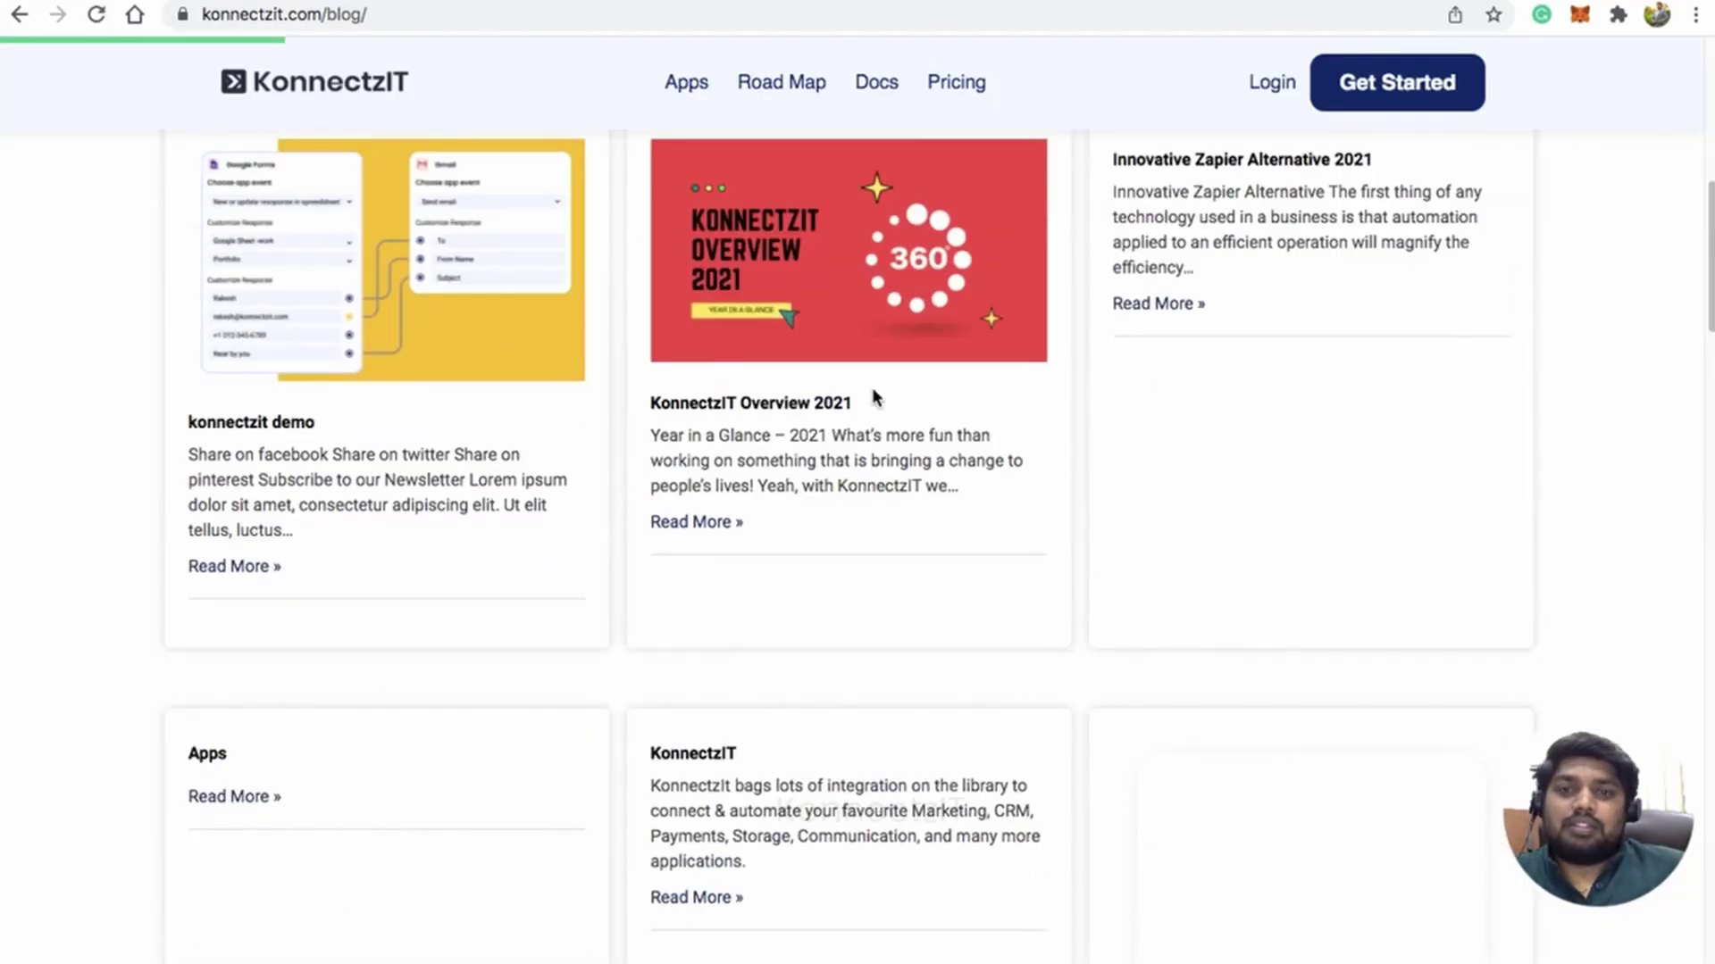
left_click_drag(877, 400, 651, 407)
key("super+c")
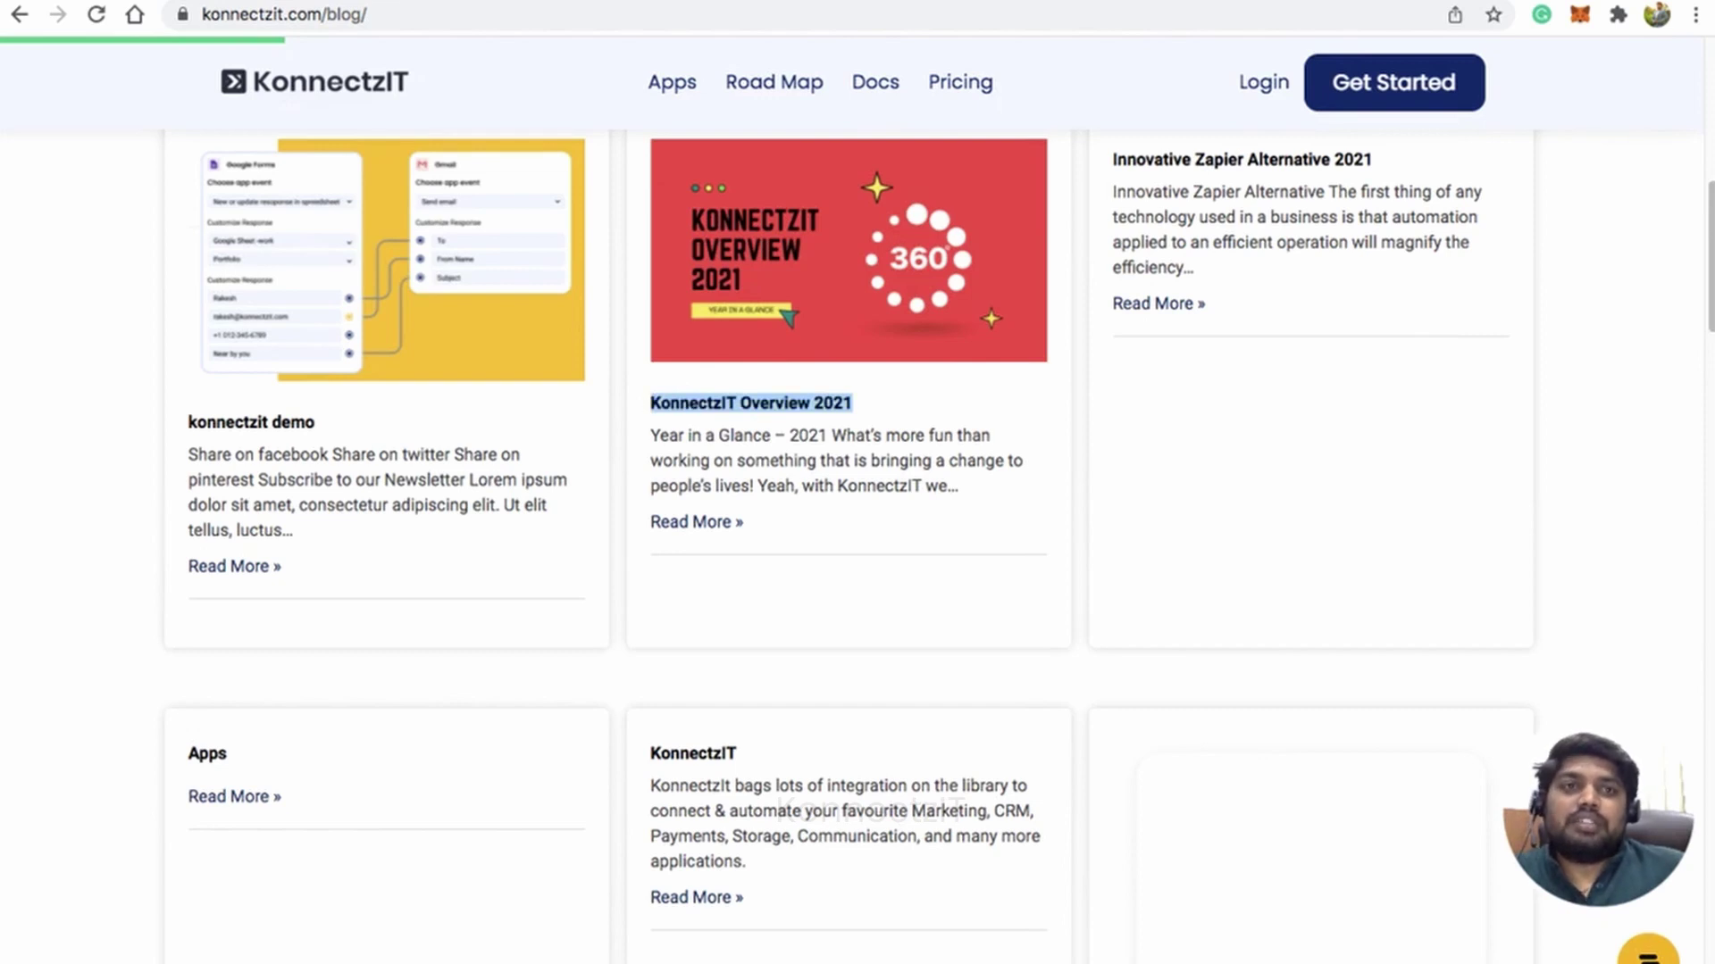
left_click(1014, 2)
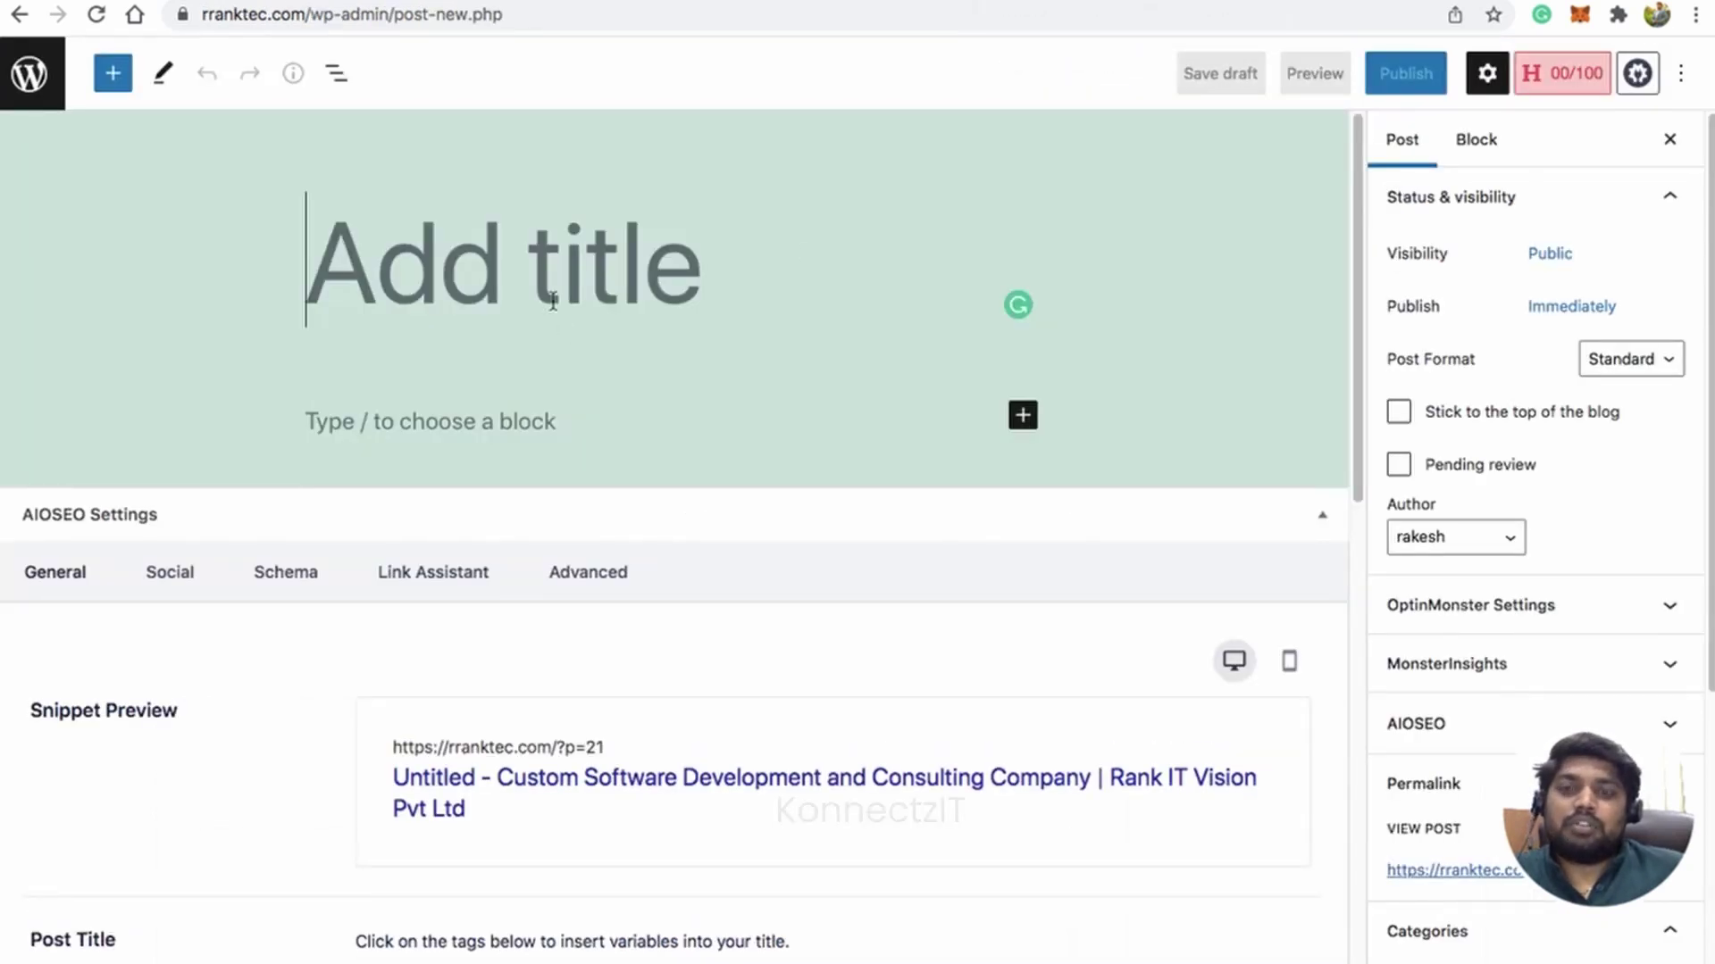
key("super+v")
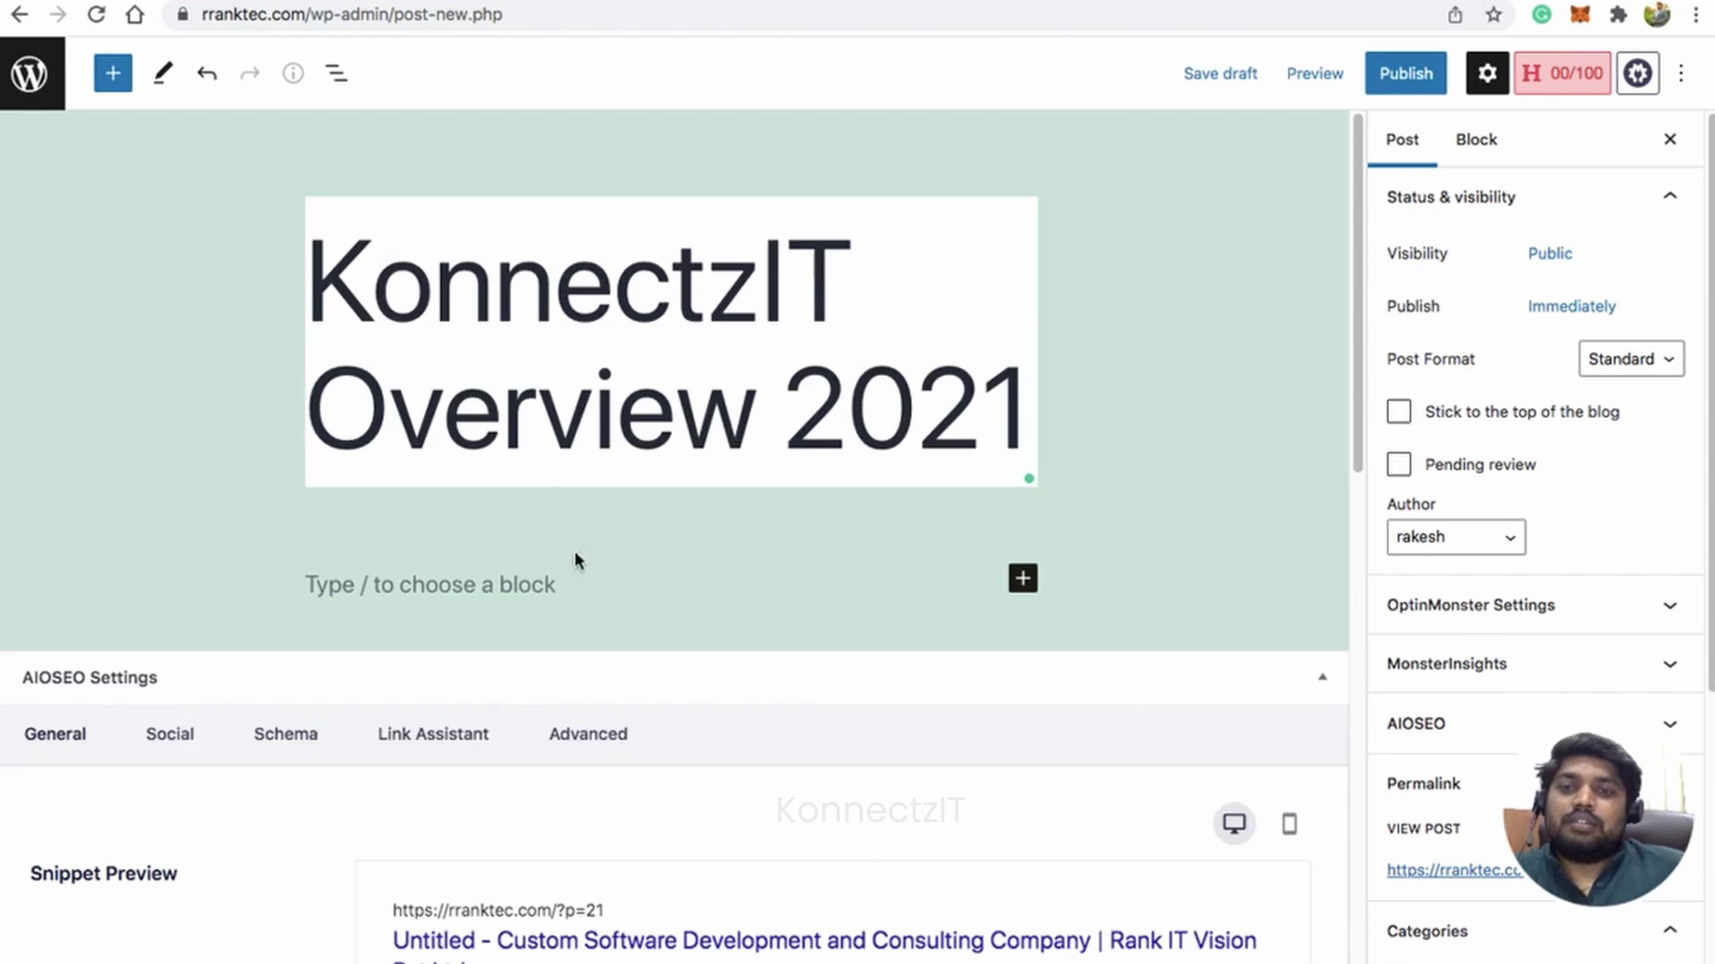
- Fill the post body with the blog's KonnectzIT excerpt, from "KonnectzIt bags lots of integration" to "many more applications."
left_click(513, 585)
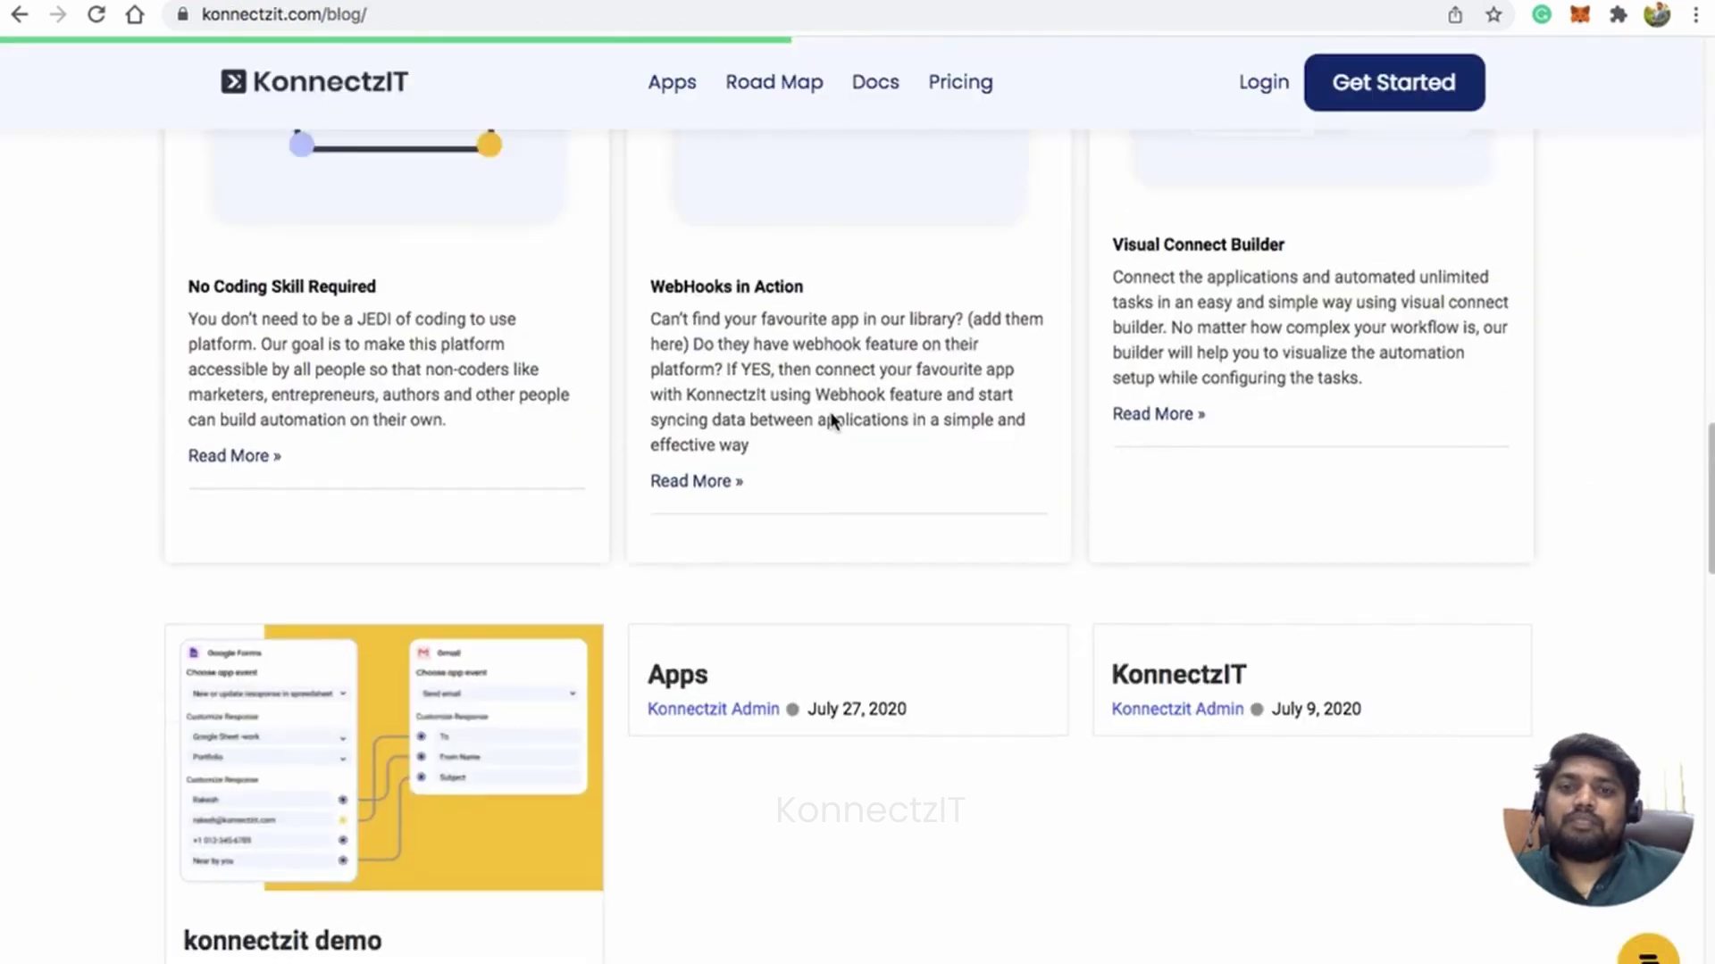
scroll(833, 423, "up", 2)
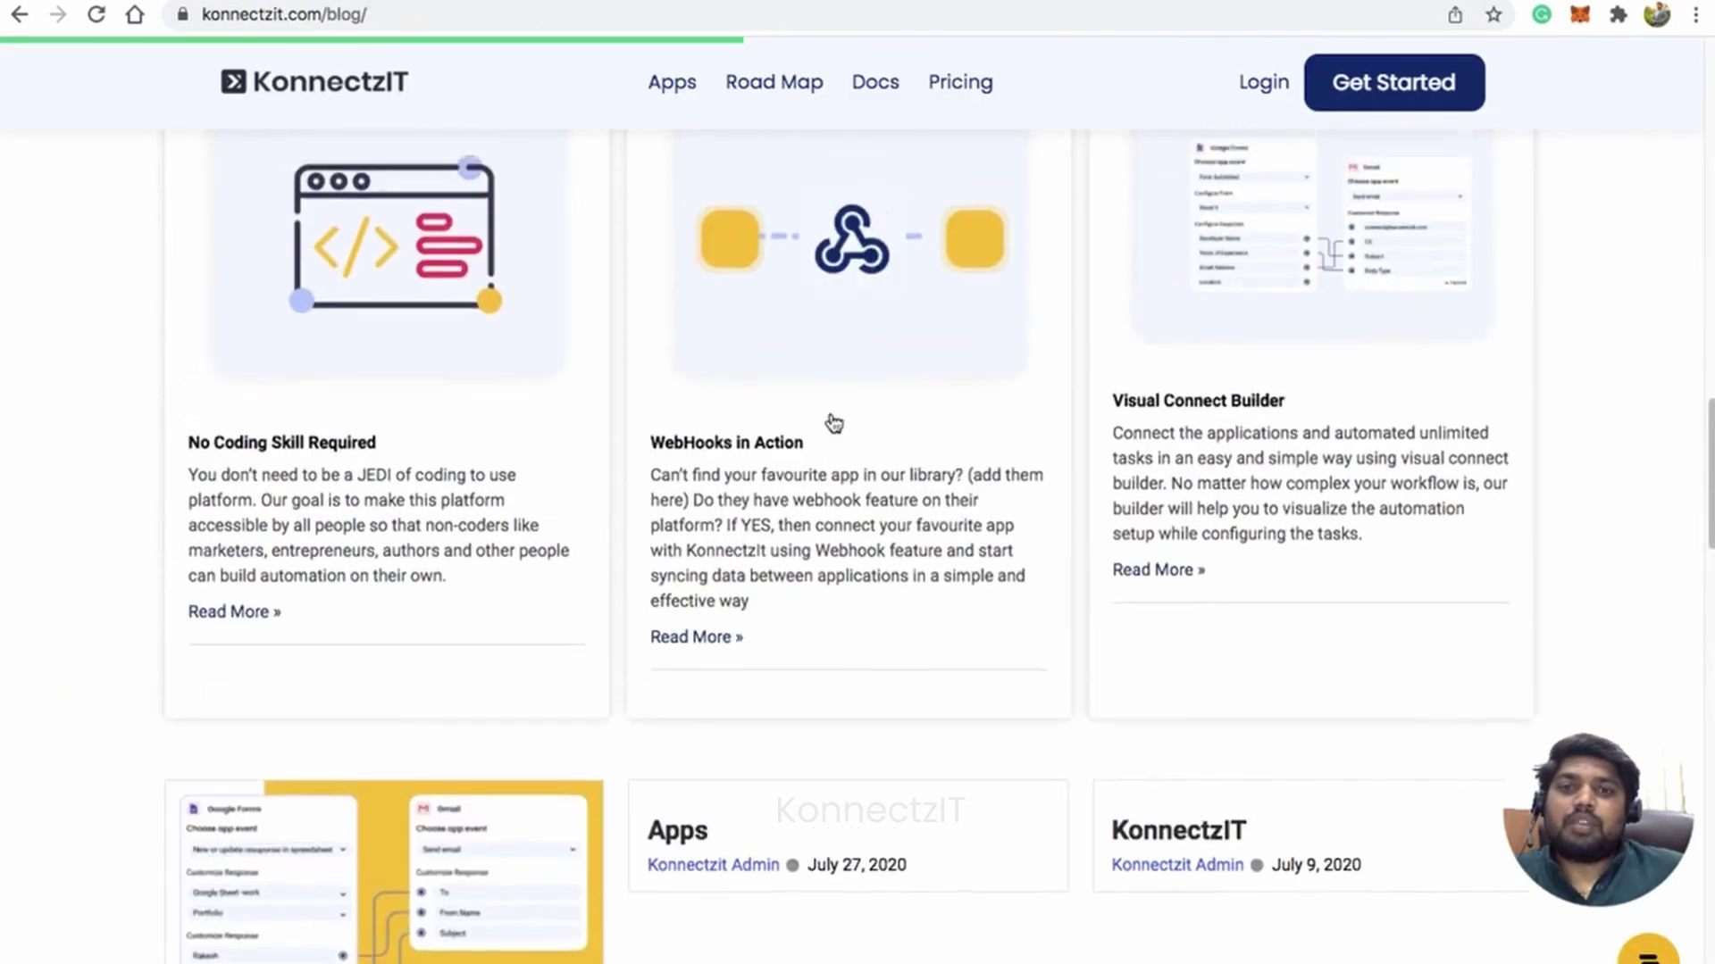
scroll(833, 422, "down", 7)
scroll(601, 252, "up", 2)
left_click_drag(647, 375, 765, 452)
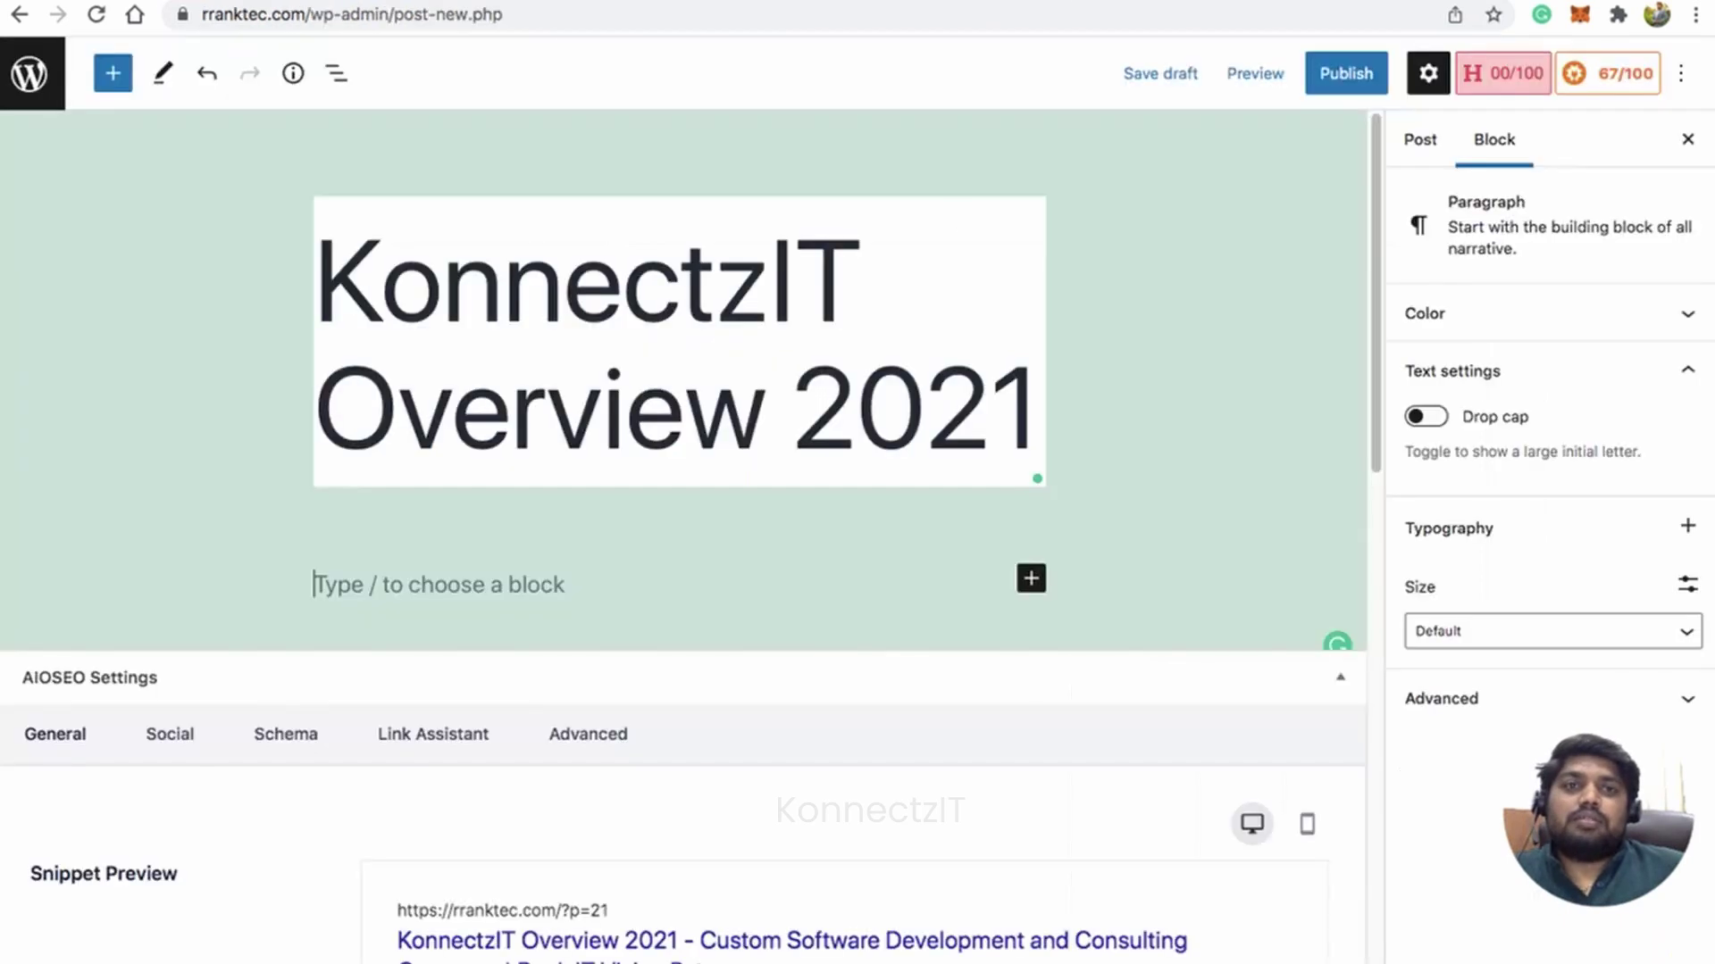
type("KonnectzIt bags lots of integration on the library to connect & automate your favourite Marketing, CRM, Payments, Storage, Communication, and many more applications.")
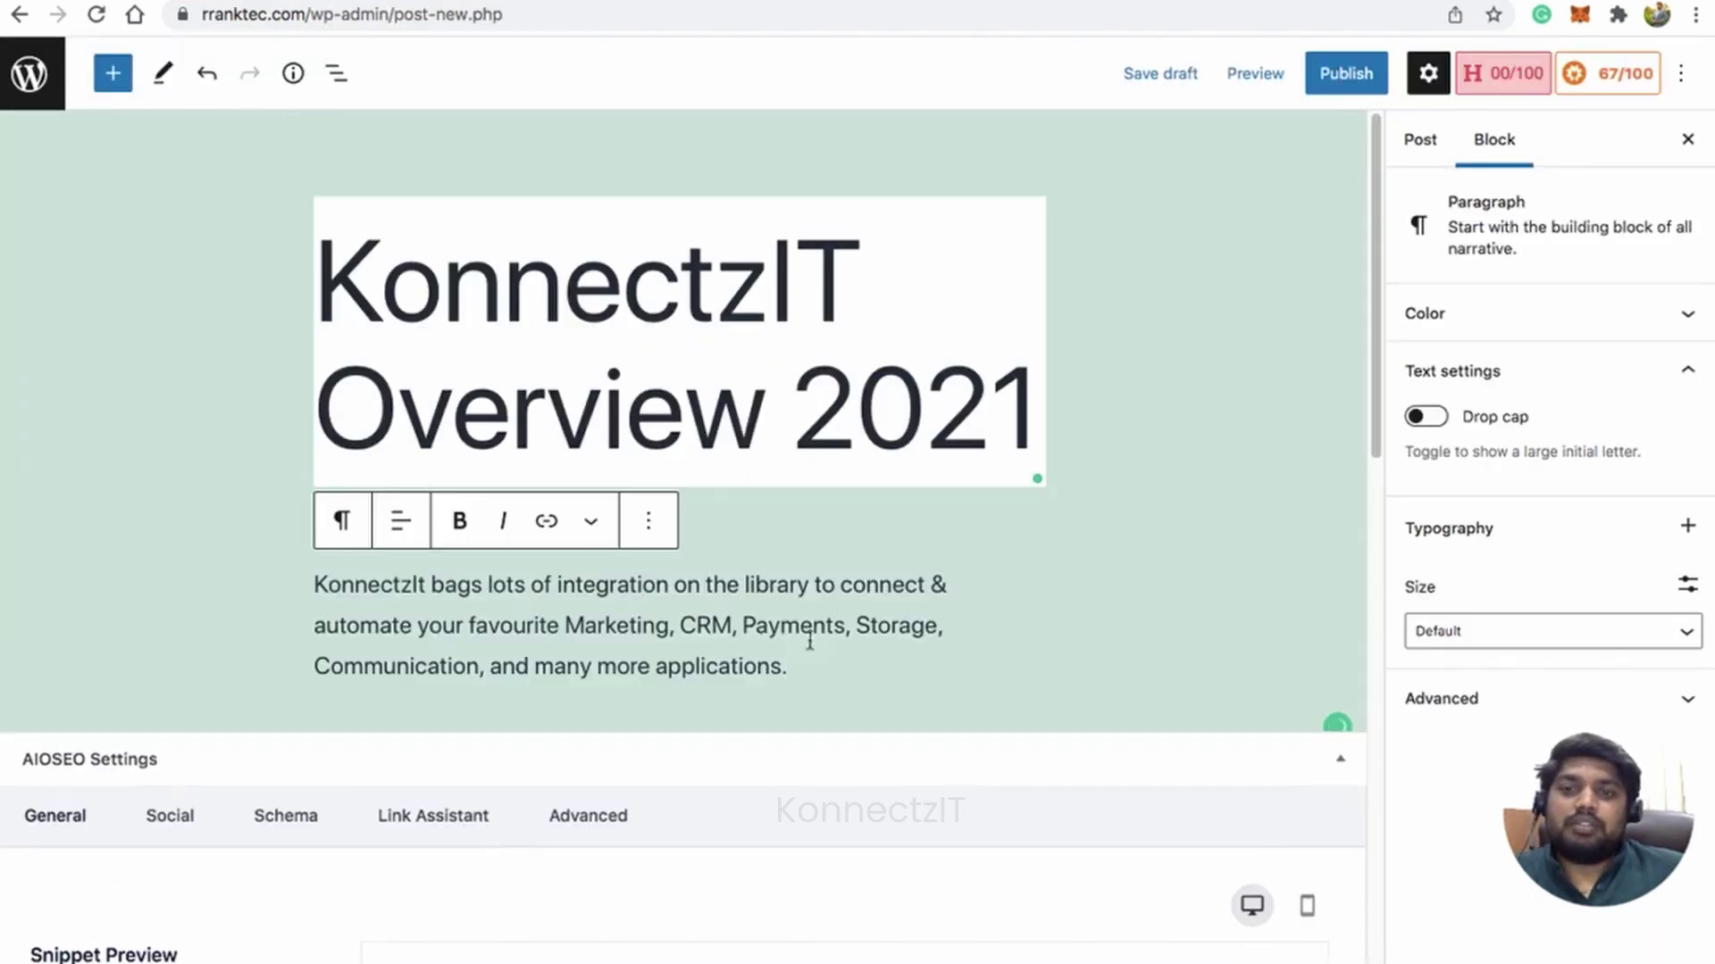
- Upload the desktop file "Screen Shot 2022-02-01 at 12.28.39 PM" and set it as the post's featured image
mouse_move(1518, 739)
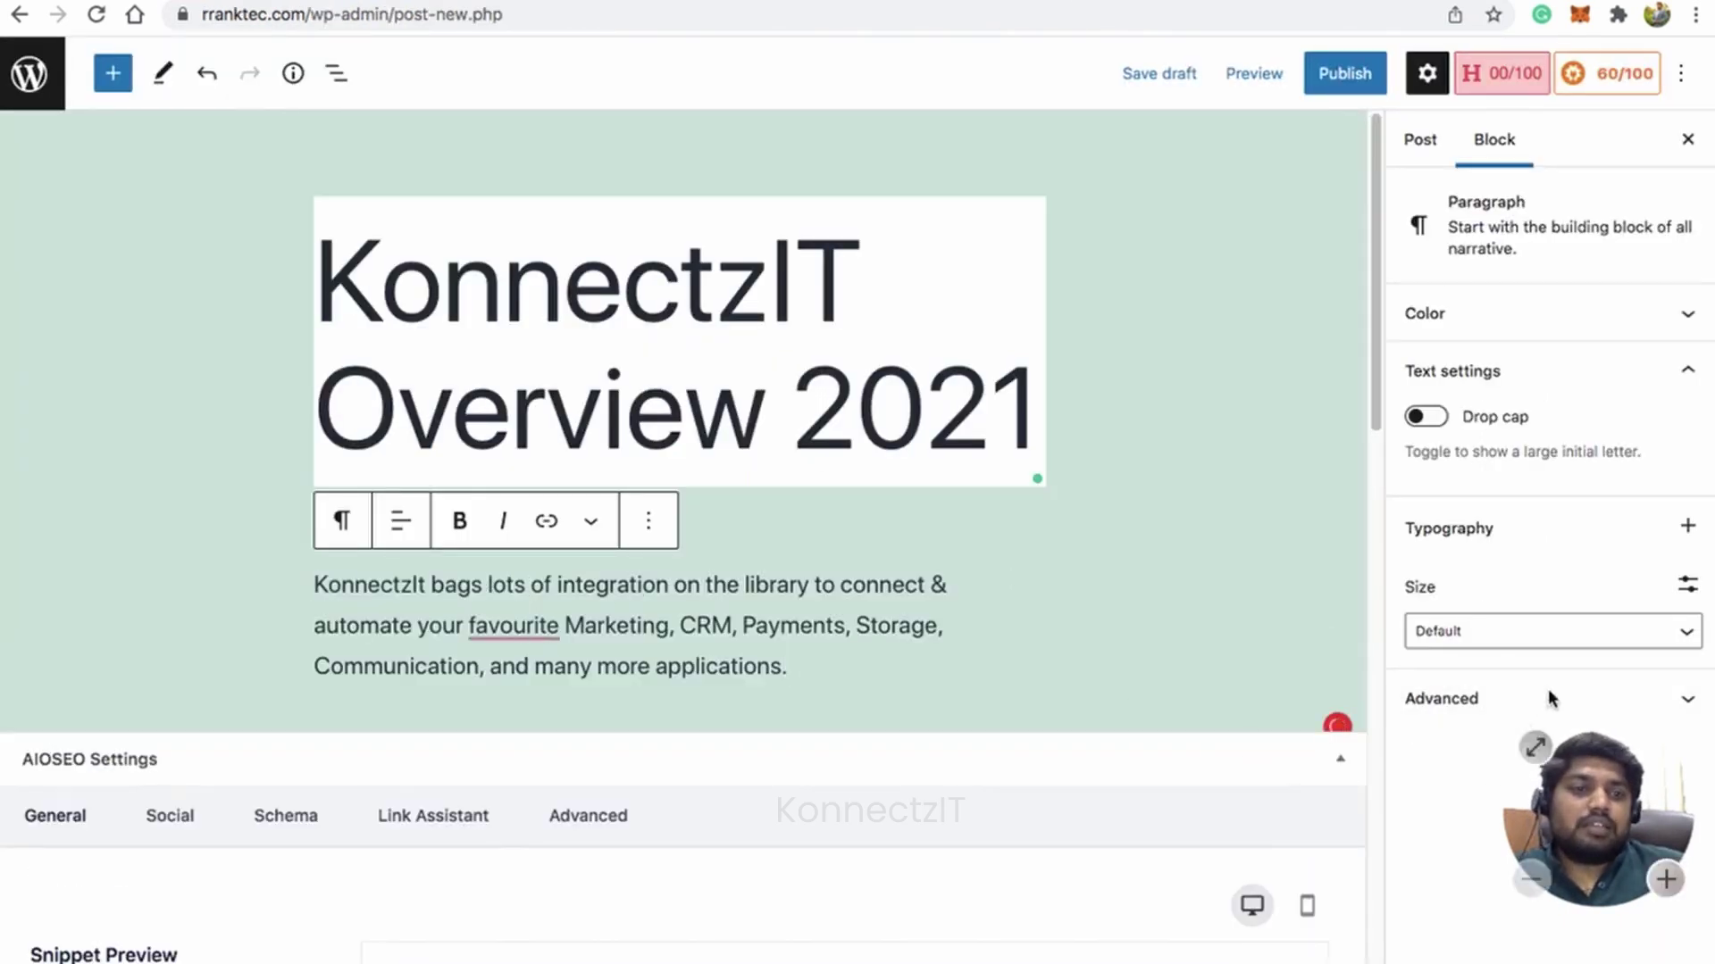
left_click(1420, 141)
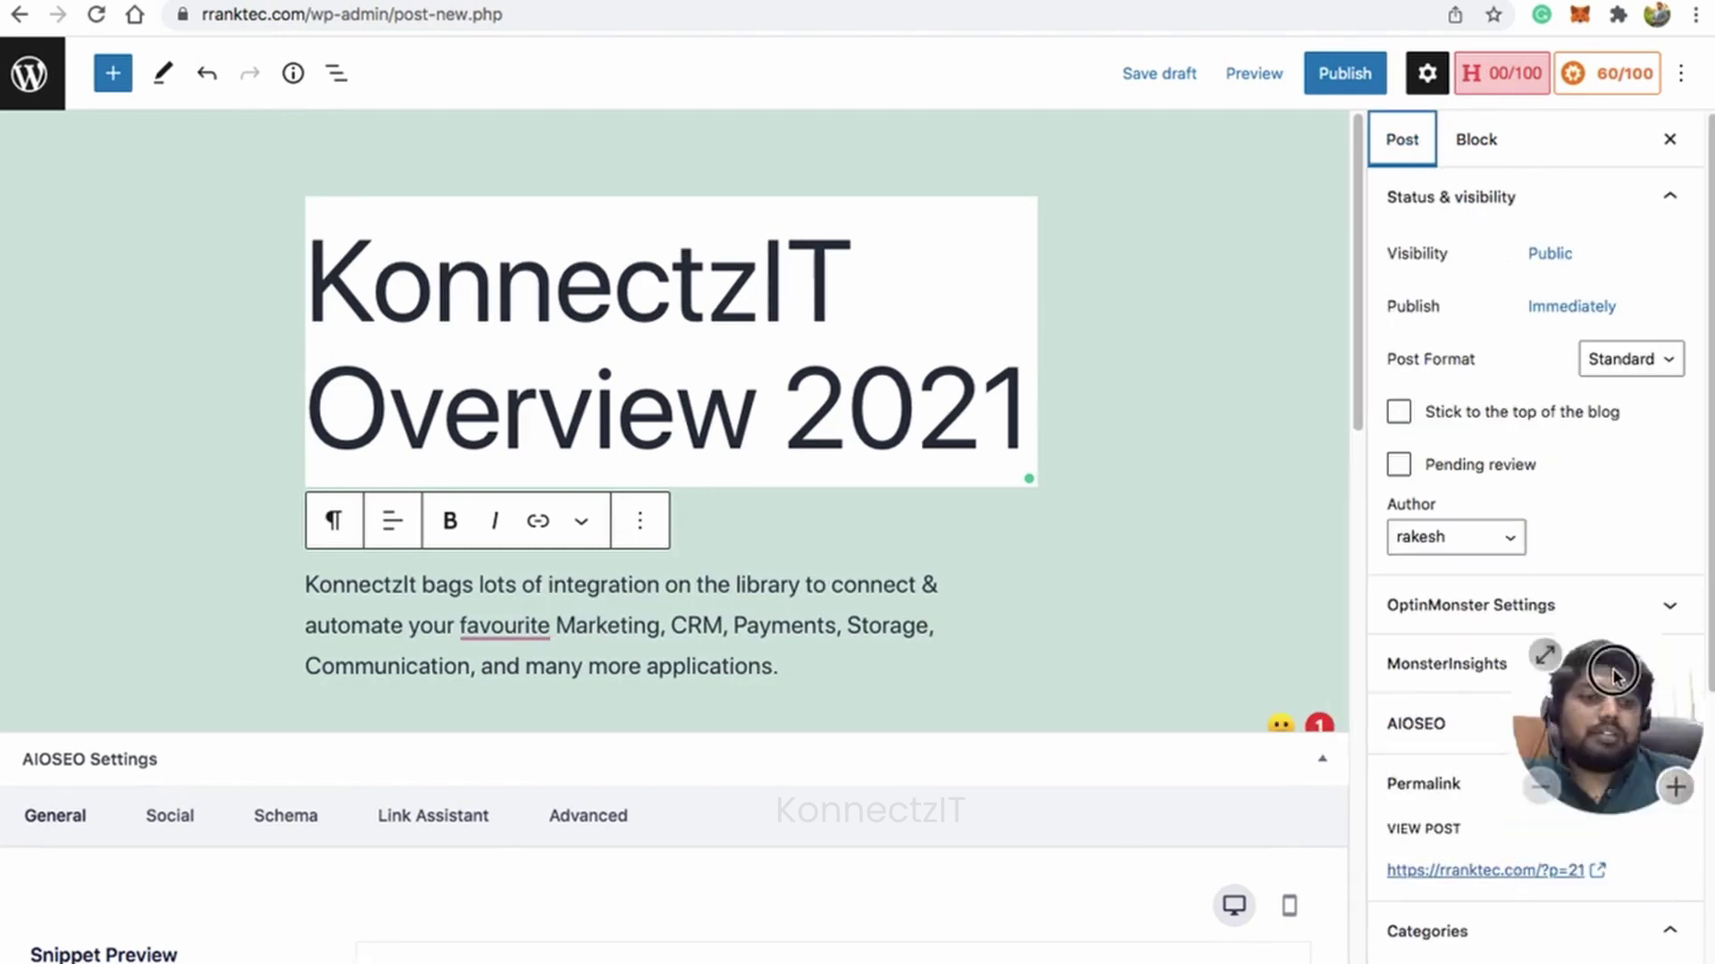
scroll(1541, 773, "down", 1)
scroll(1541, 773, "down", 5)
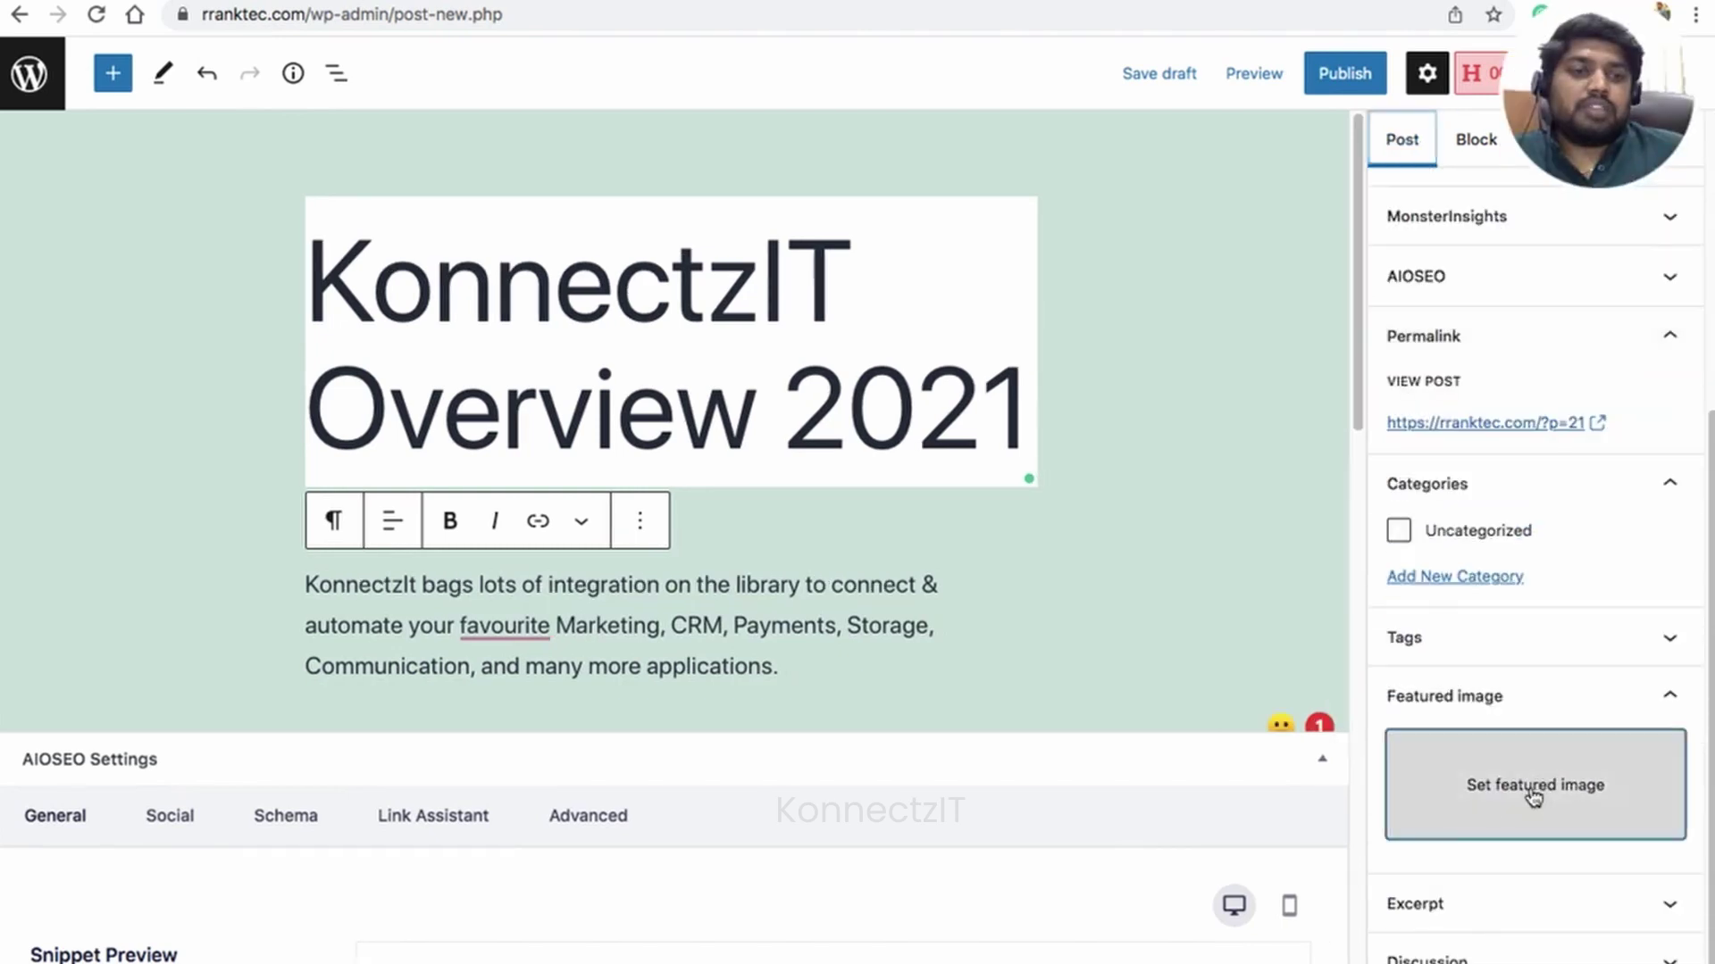
left_click(1531, 786)
left_click(104, 154)
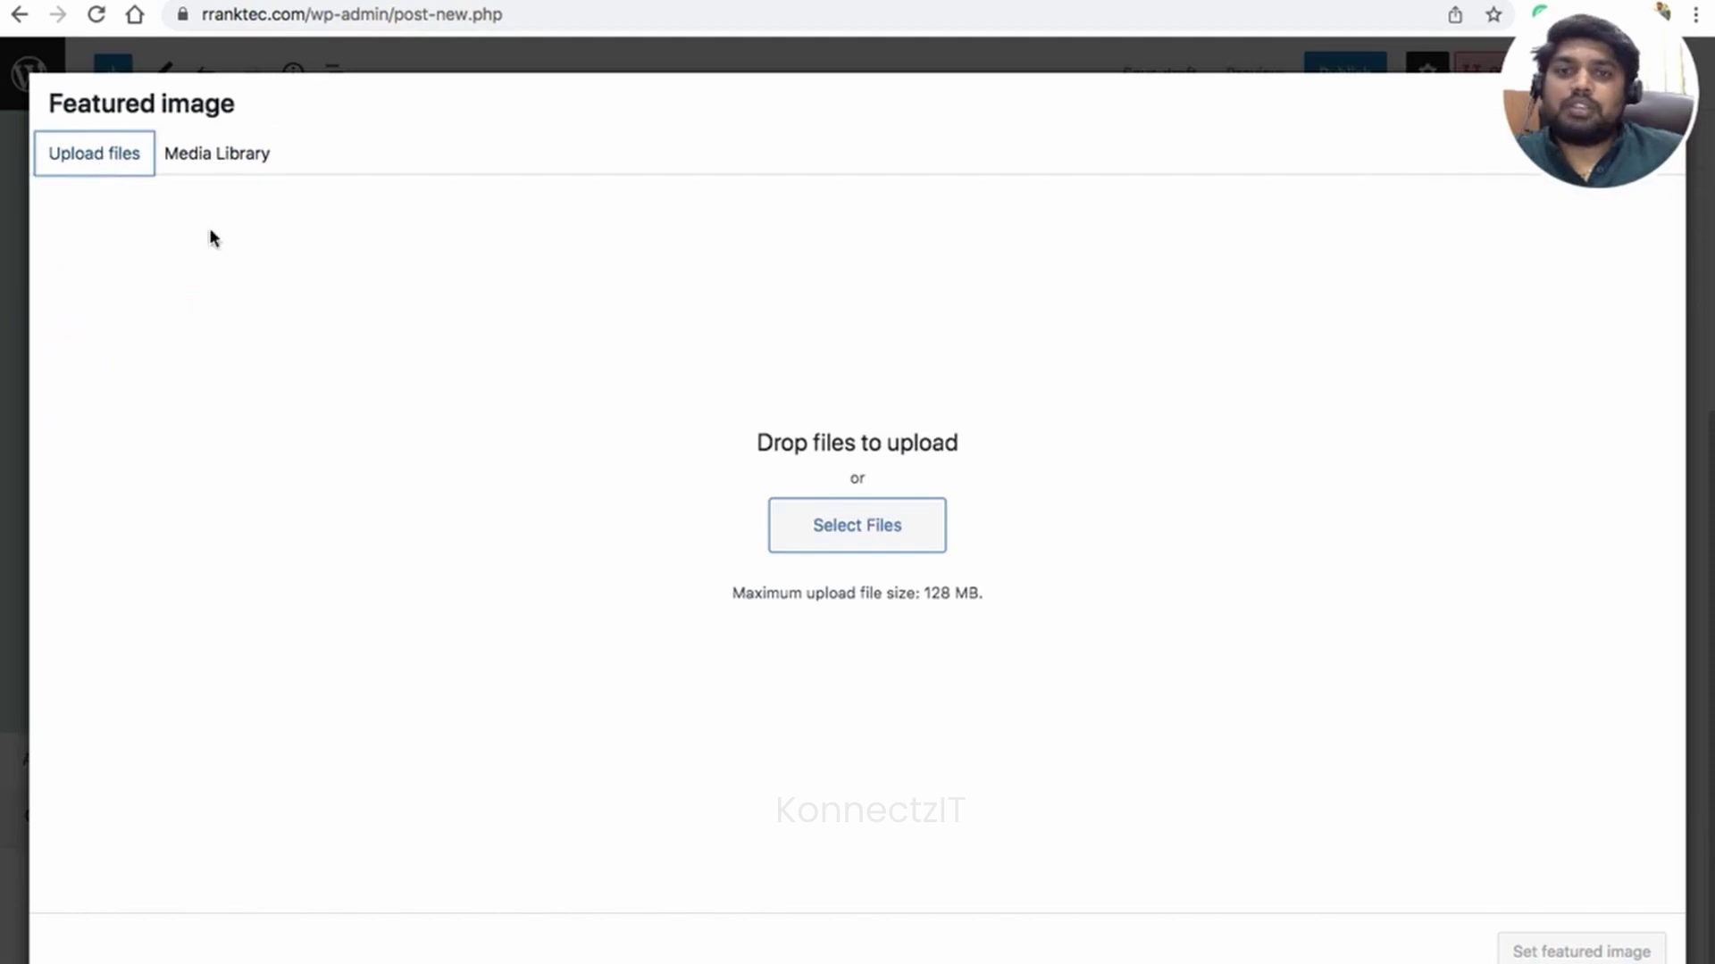
left_click(857, 525)
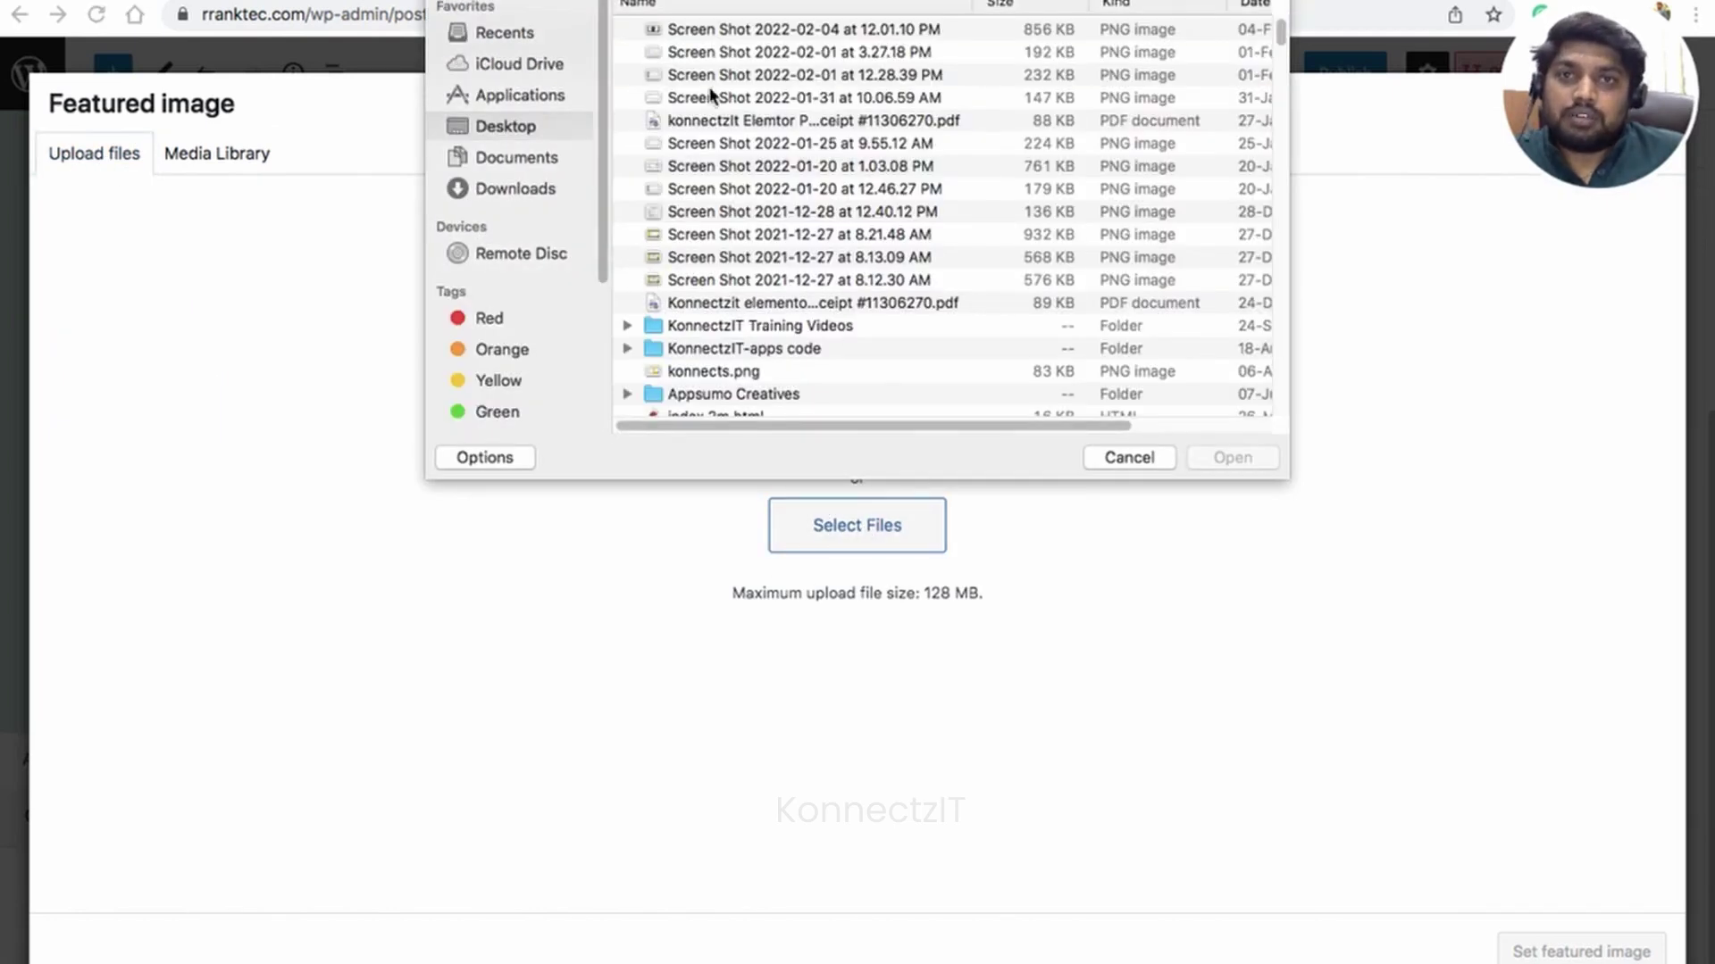
left_click(707, 73)
left_click(1207, 456)
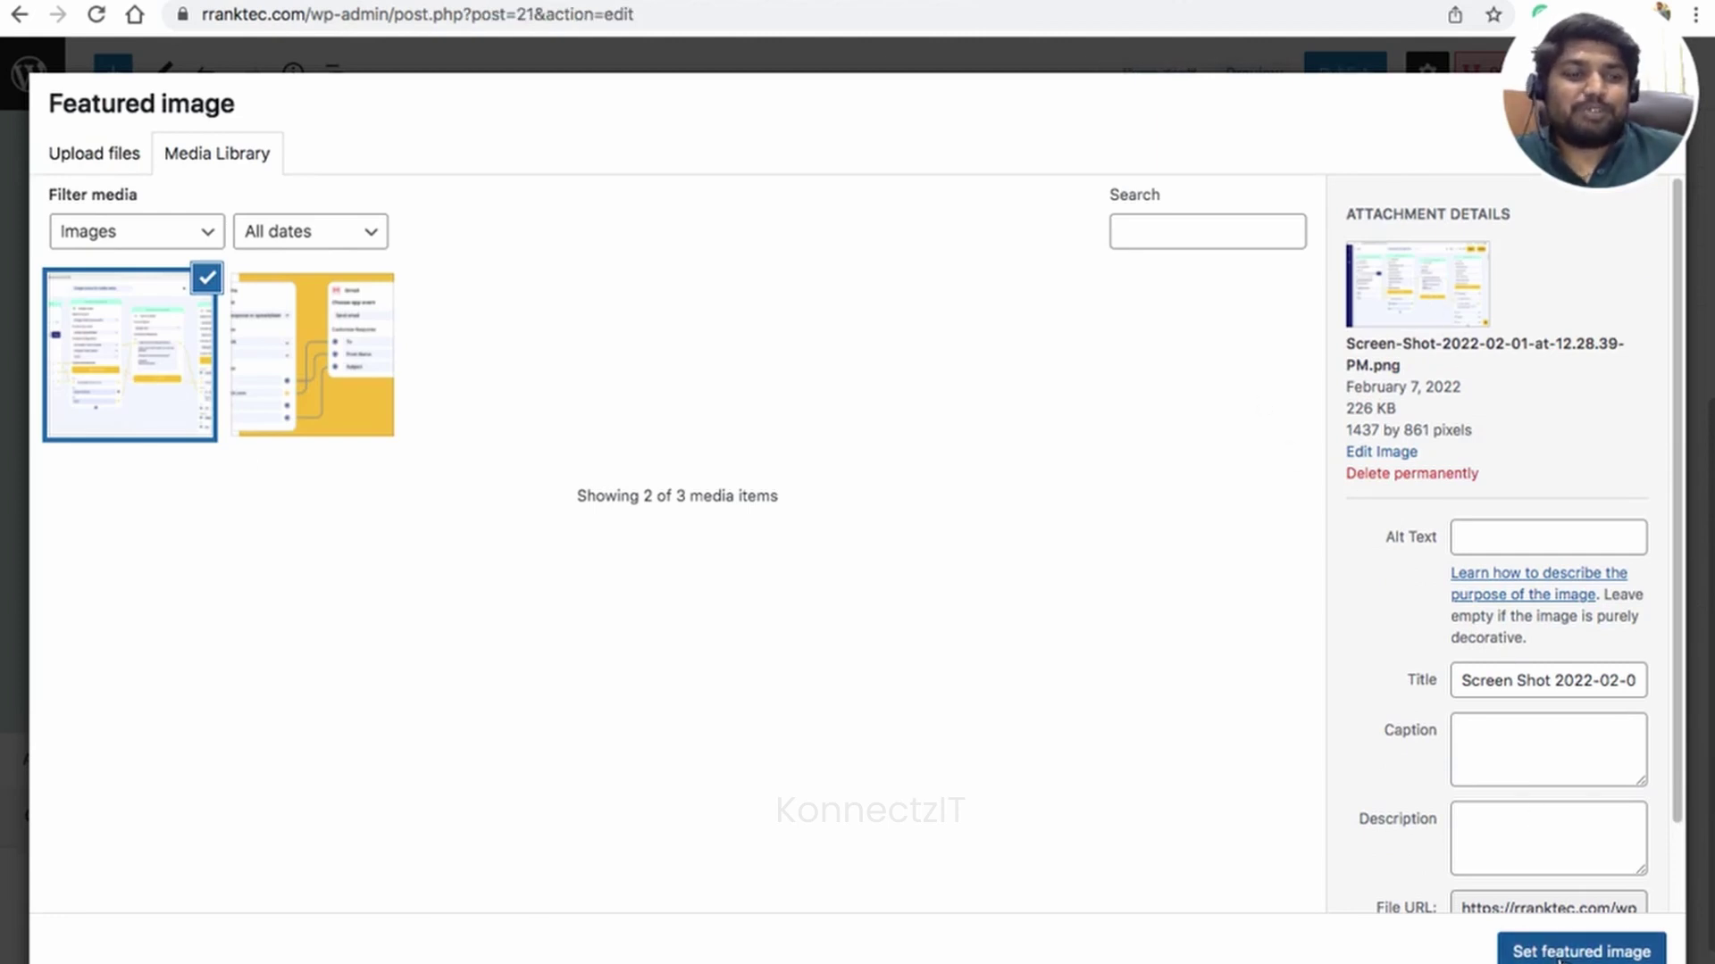
left_click(1559, 952)
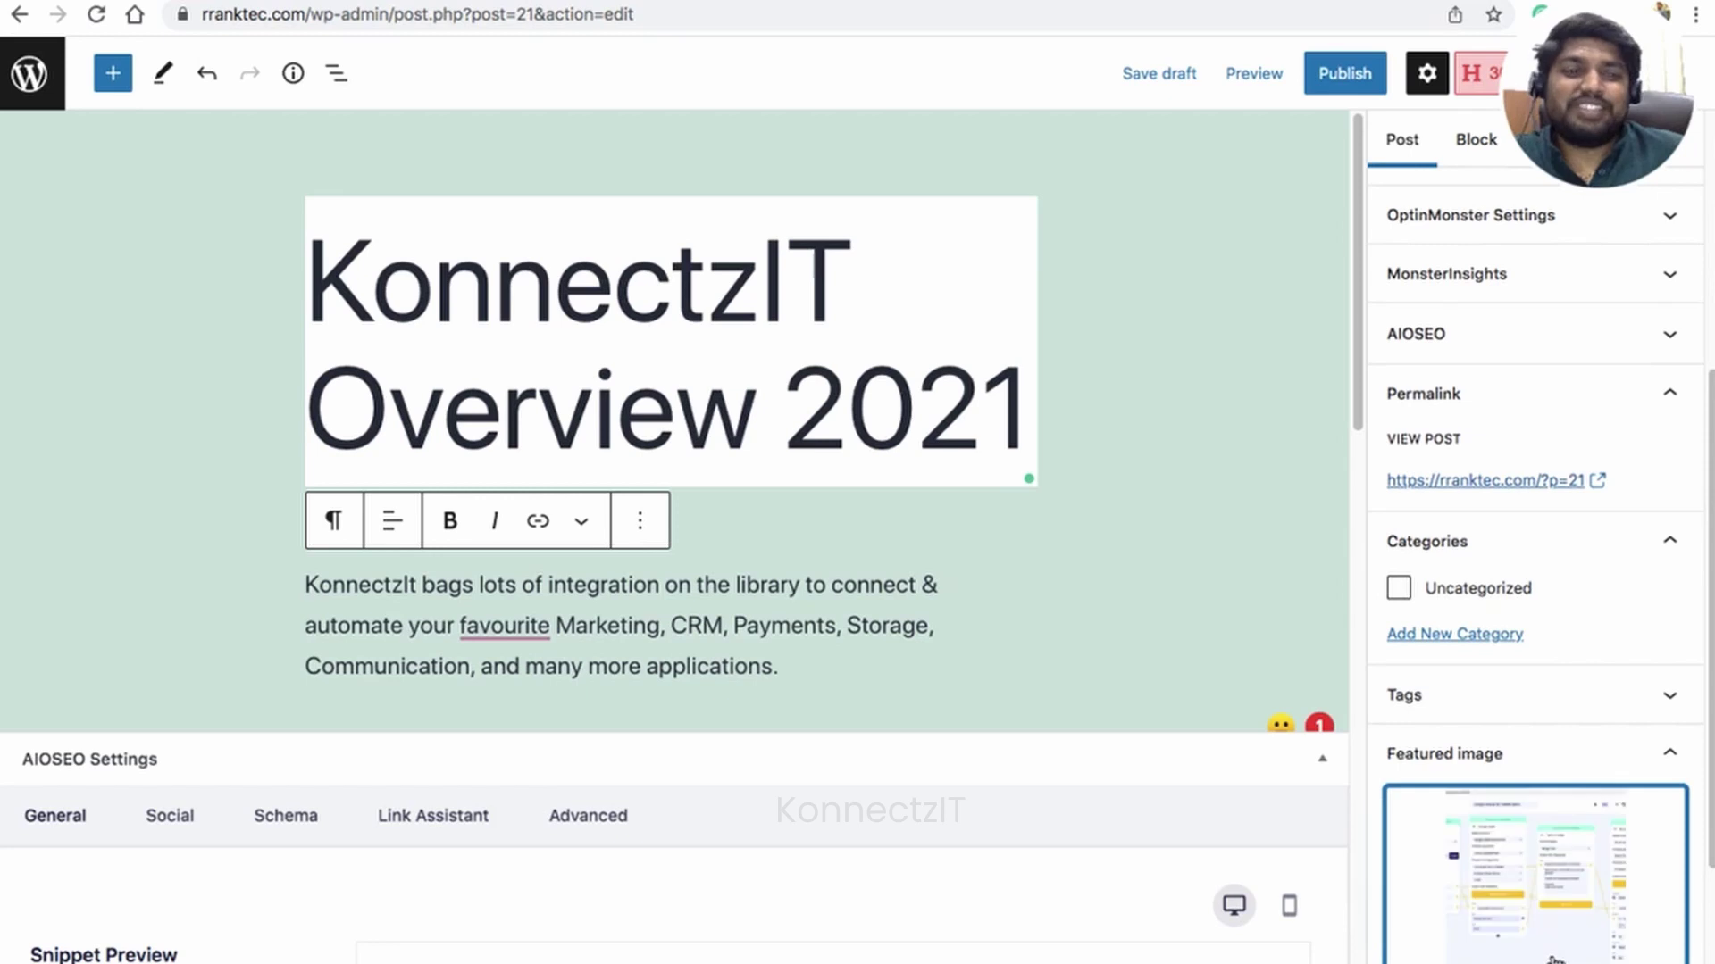
left_click(995, 436)
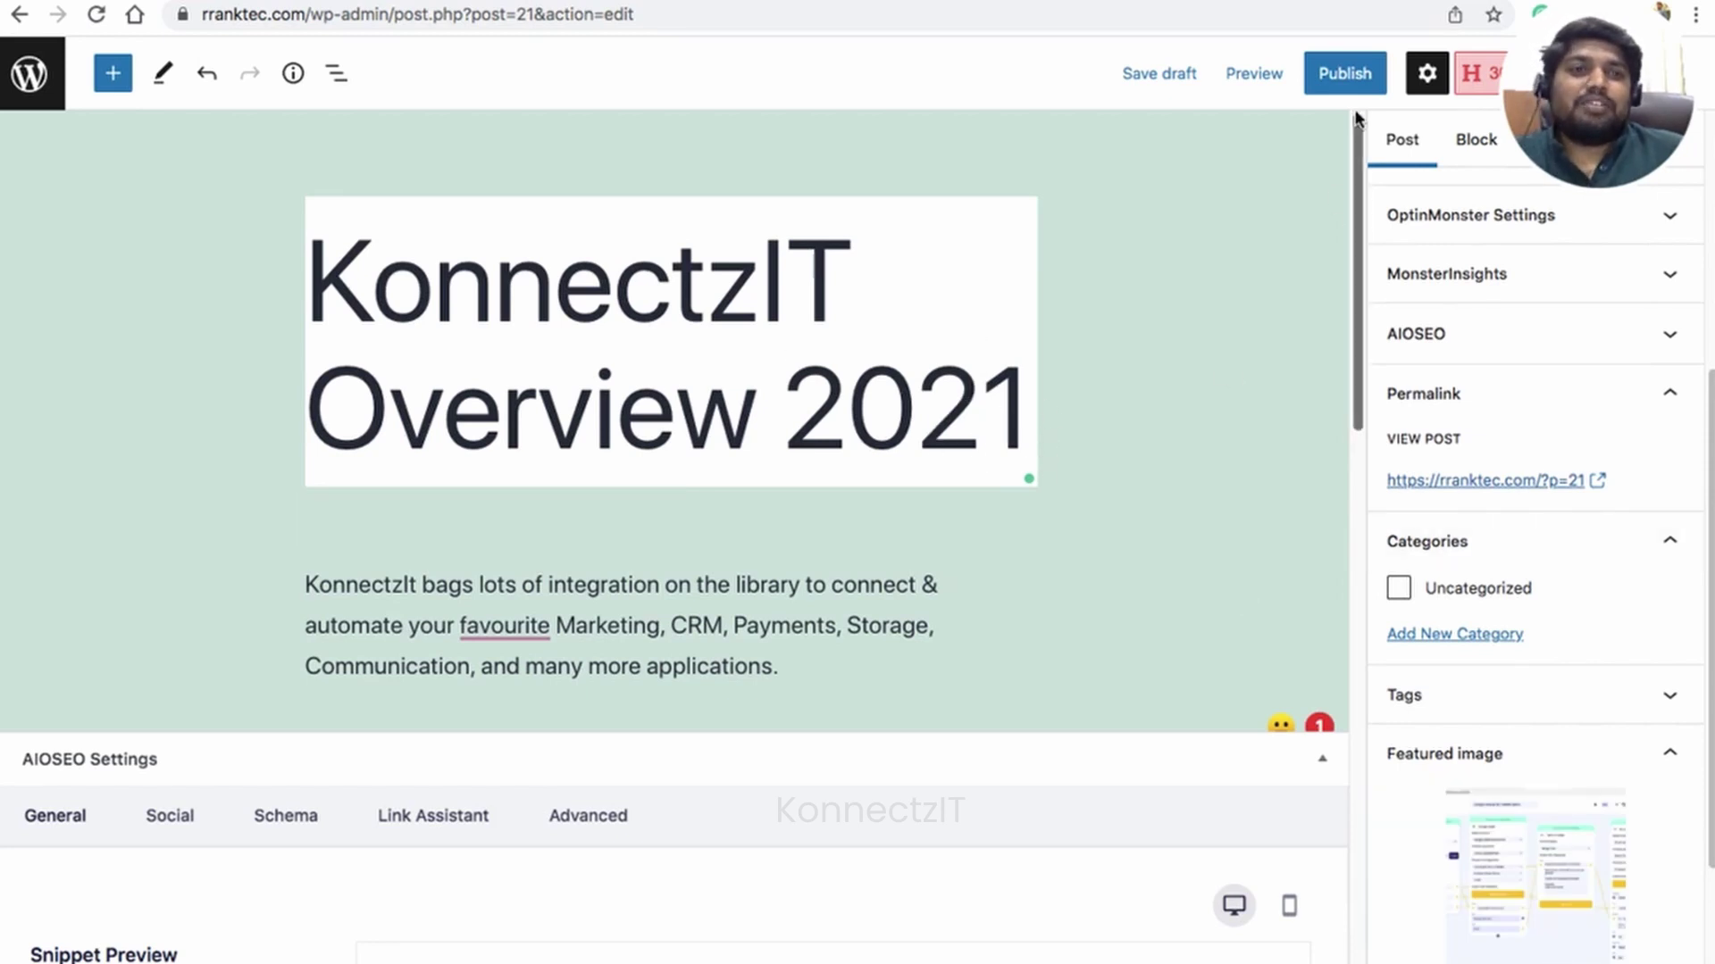
- Publish the "KonnectzIT Overview 2021" post and confirm the publication
left_click_drag(1552, 182, 1529, 952)
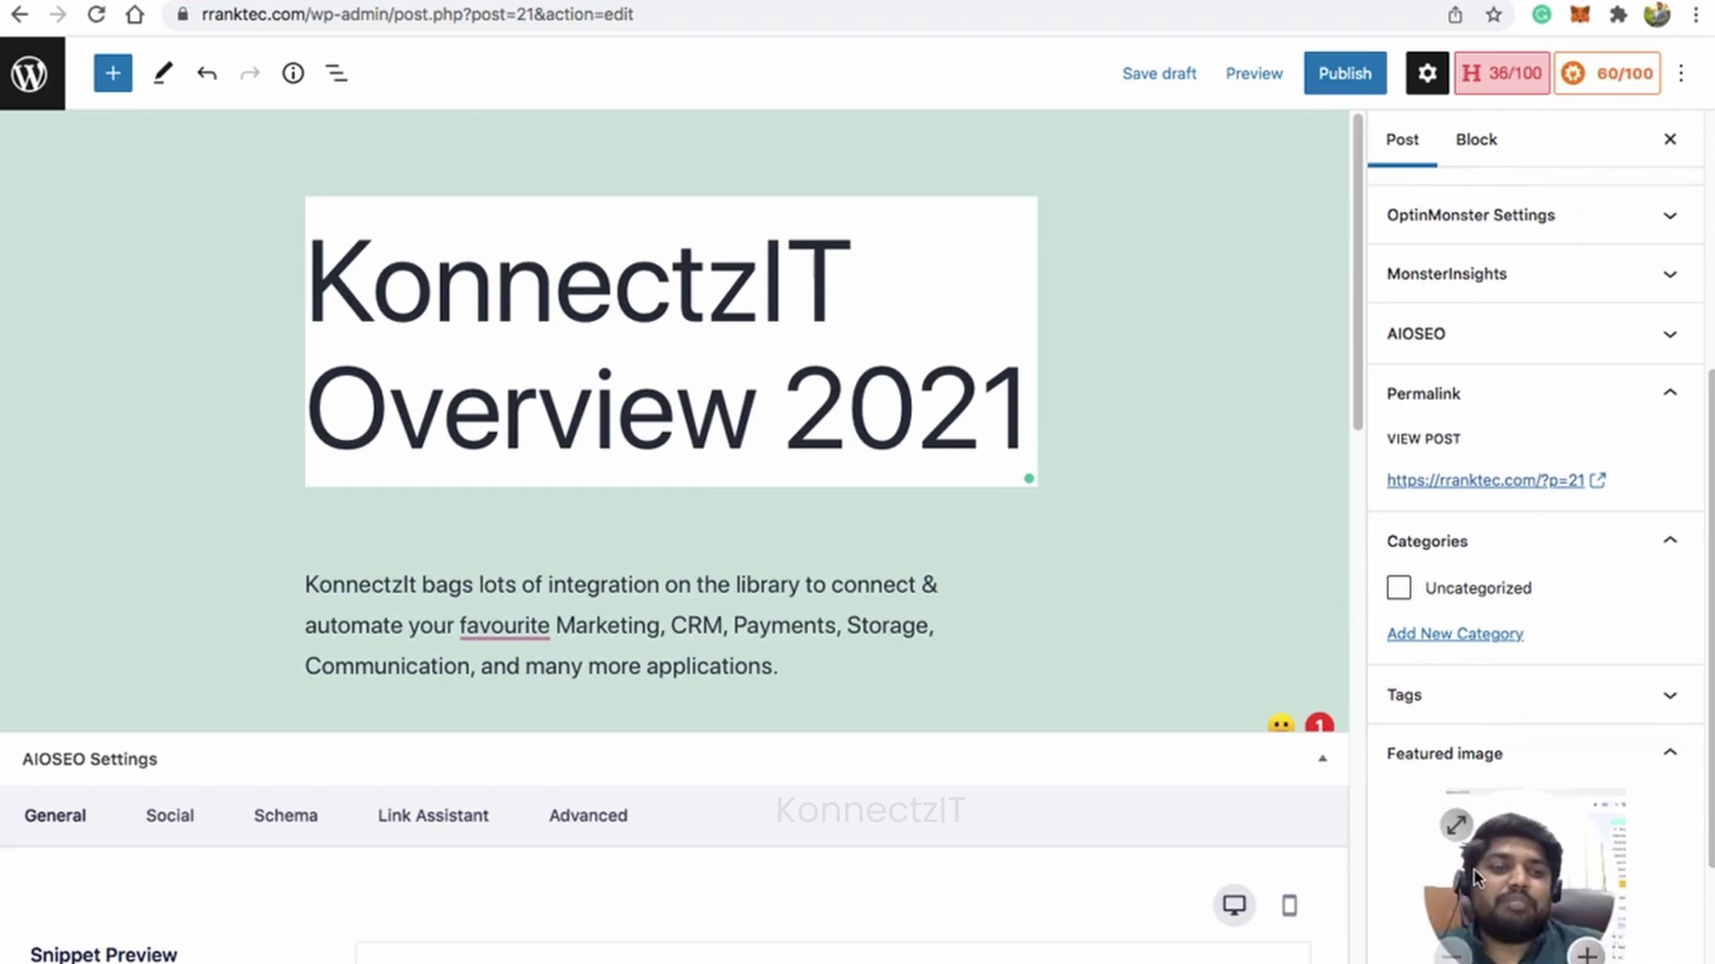
left_click(1344, 74)
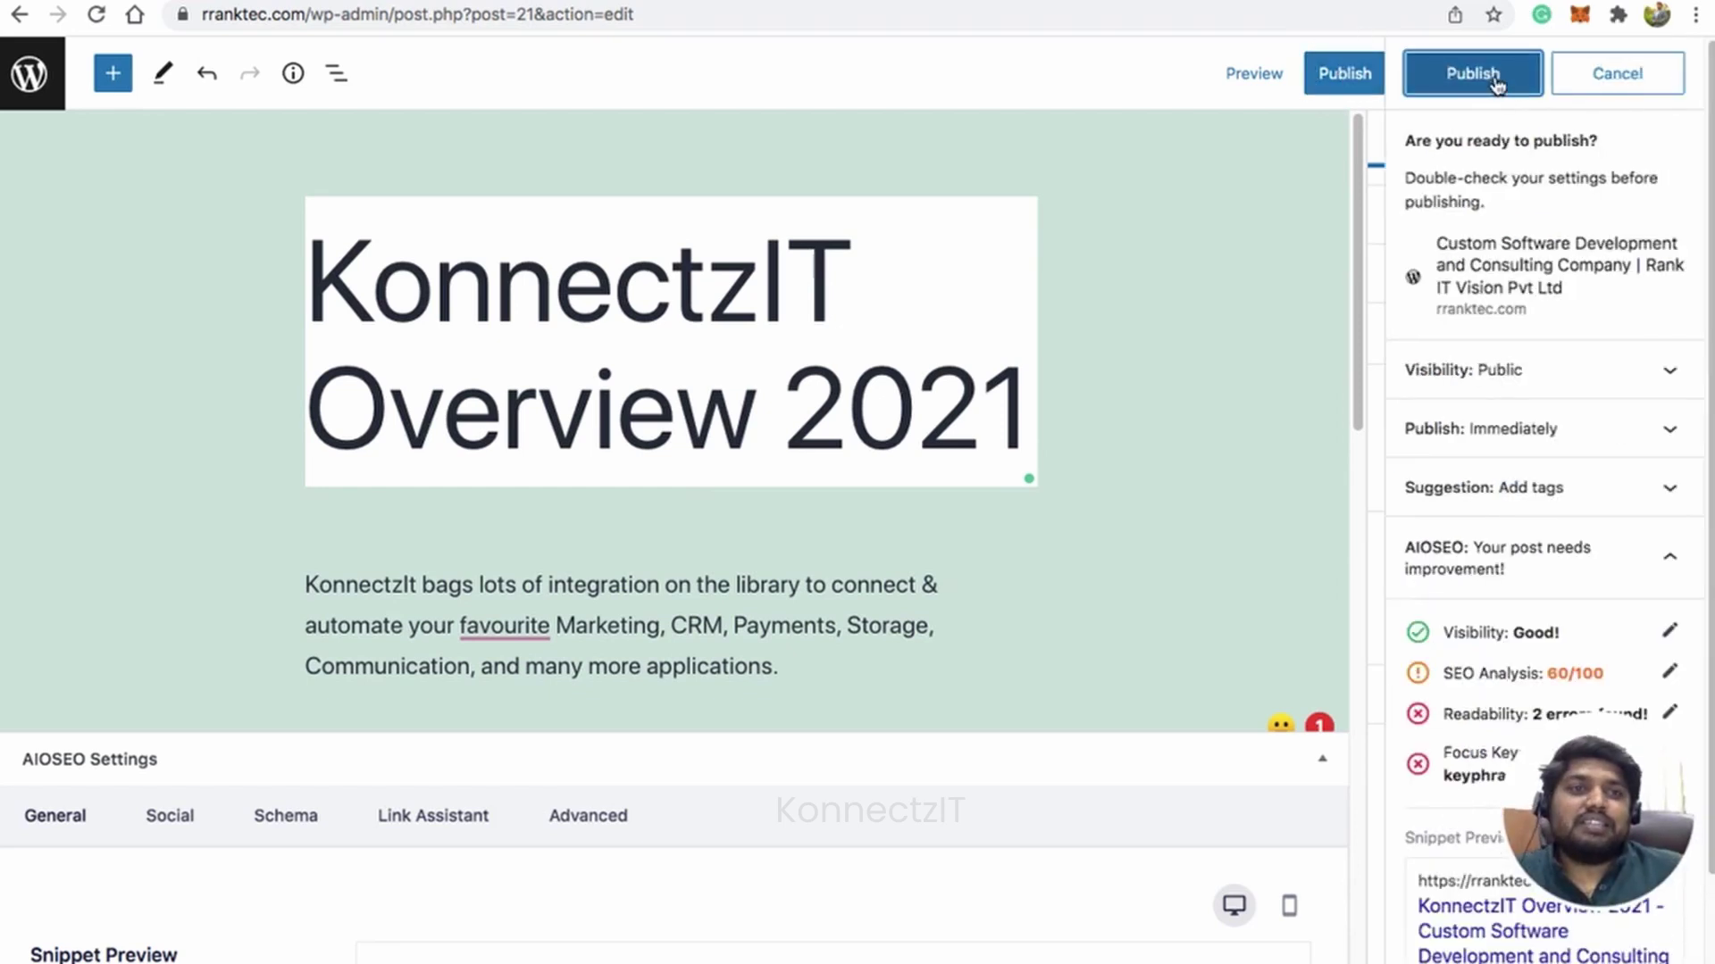
left_click(1497, 78)
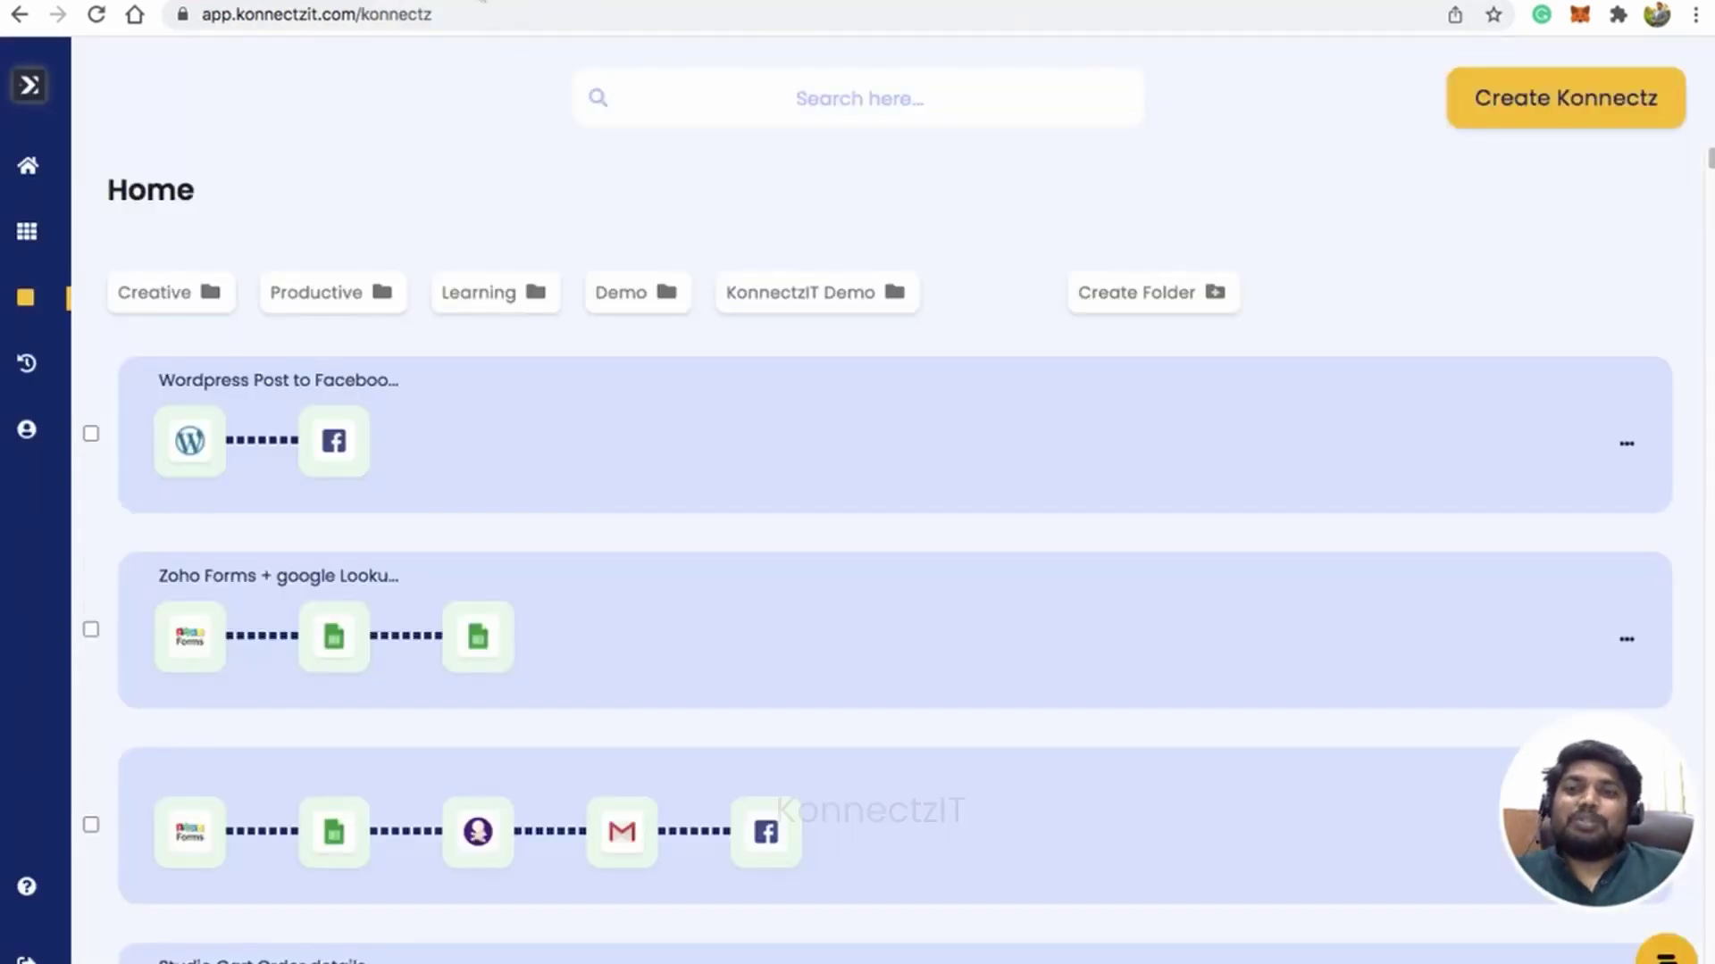
- Switch to the KonnectzIT automation list, expand the WordPress-to-Facebook automation and review its trigger and action description
left_click(540, 429)
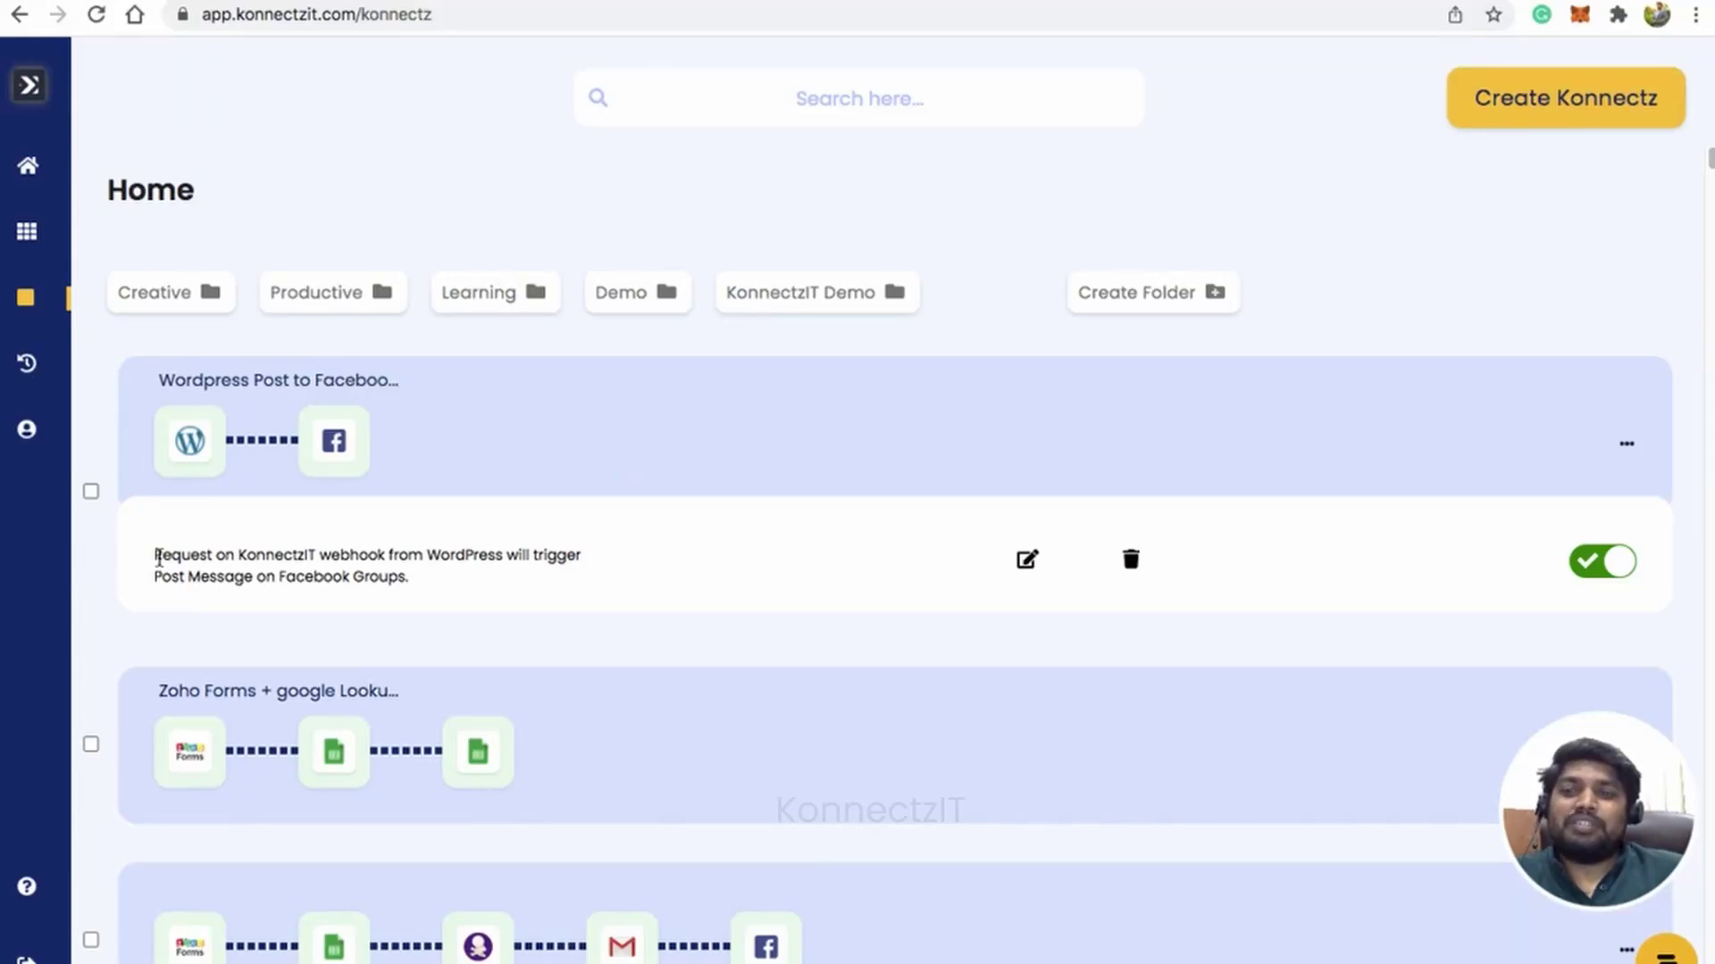
left_click_drag(158, 558, 523, 559)
left_click(523, 559)
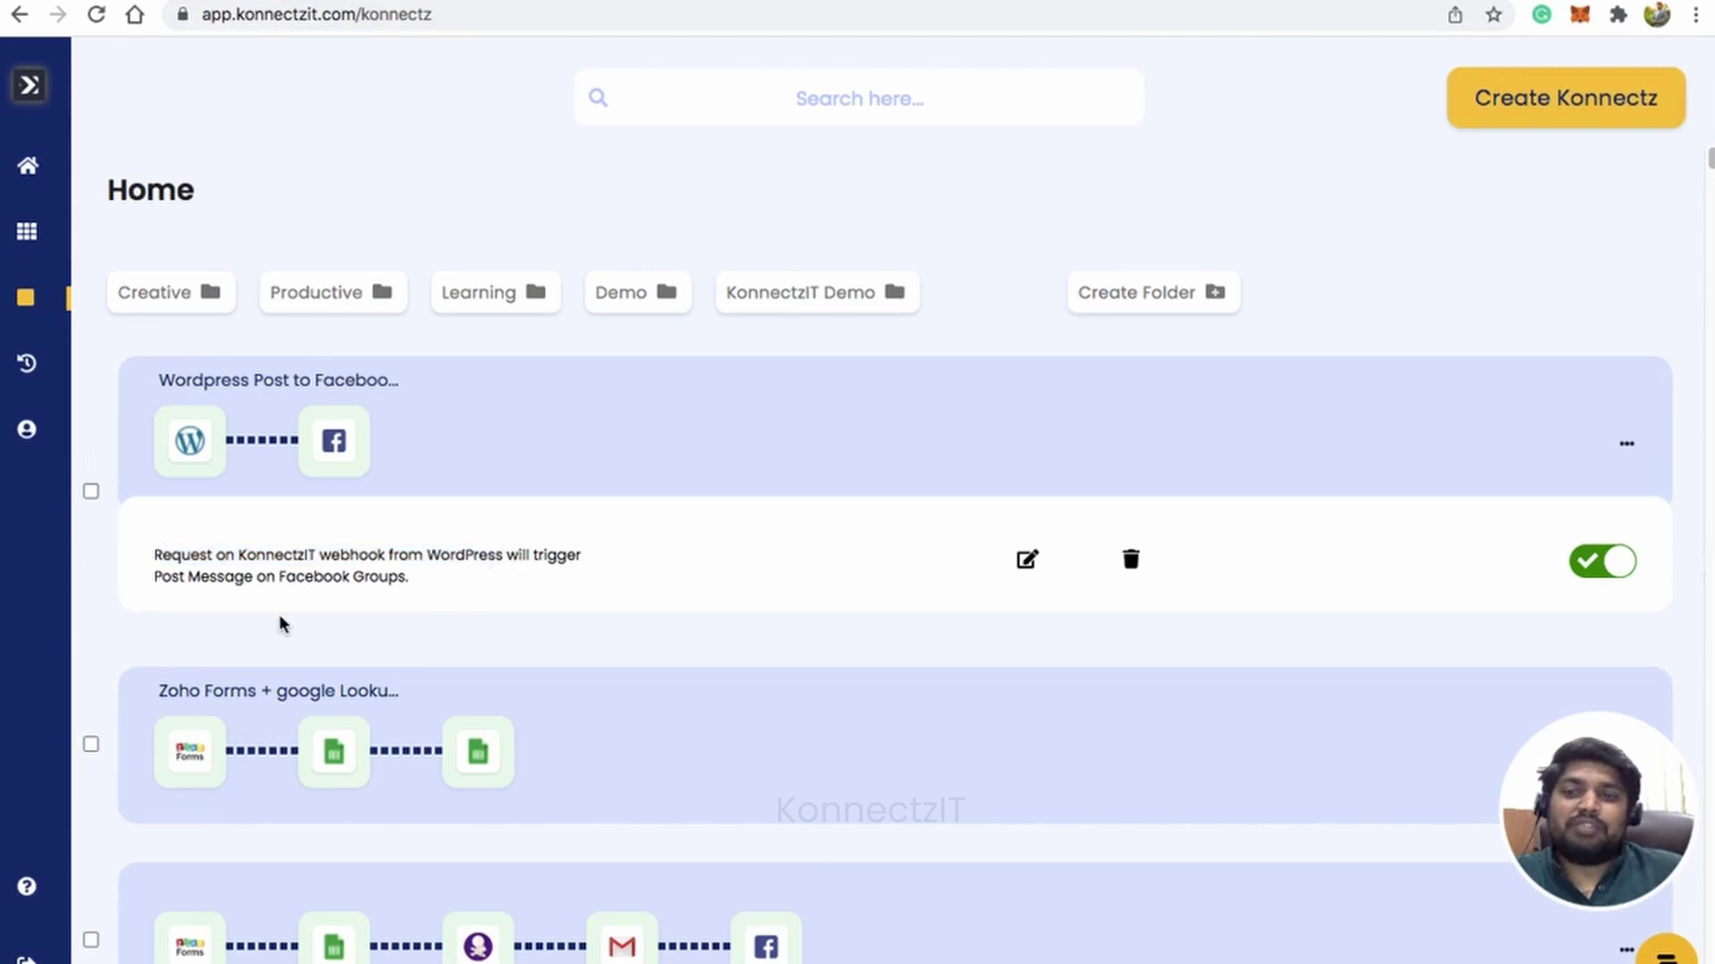
left_click_drag(201, 577, 378, 581)
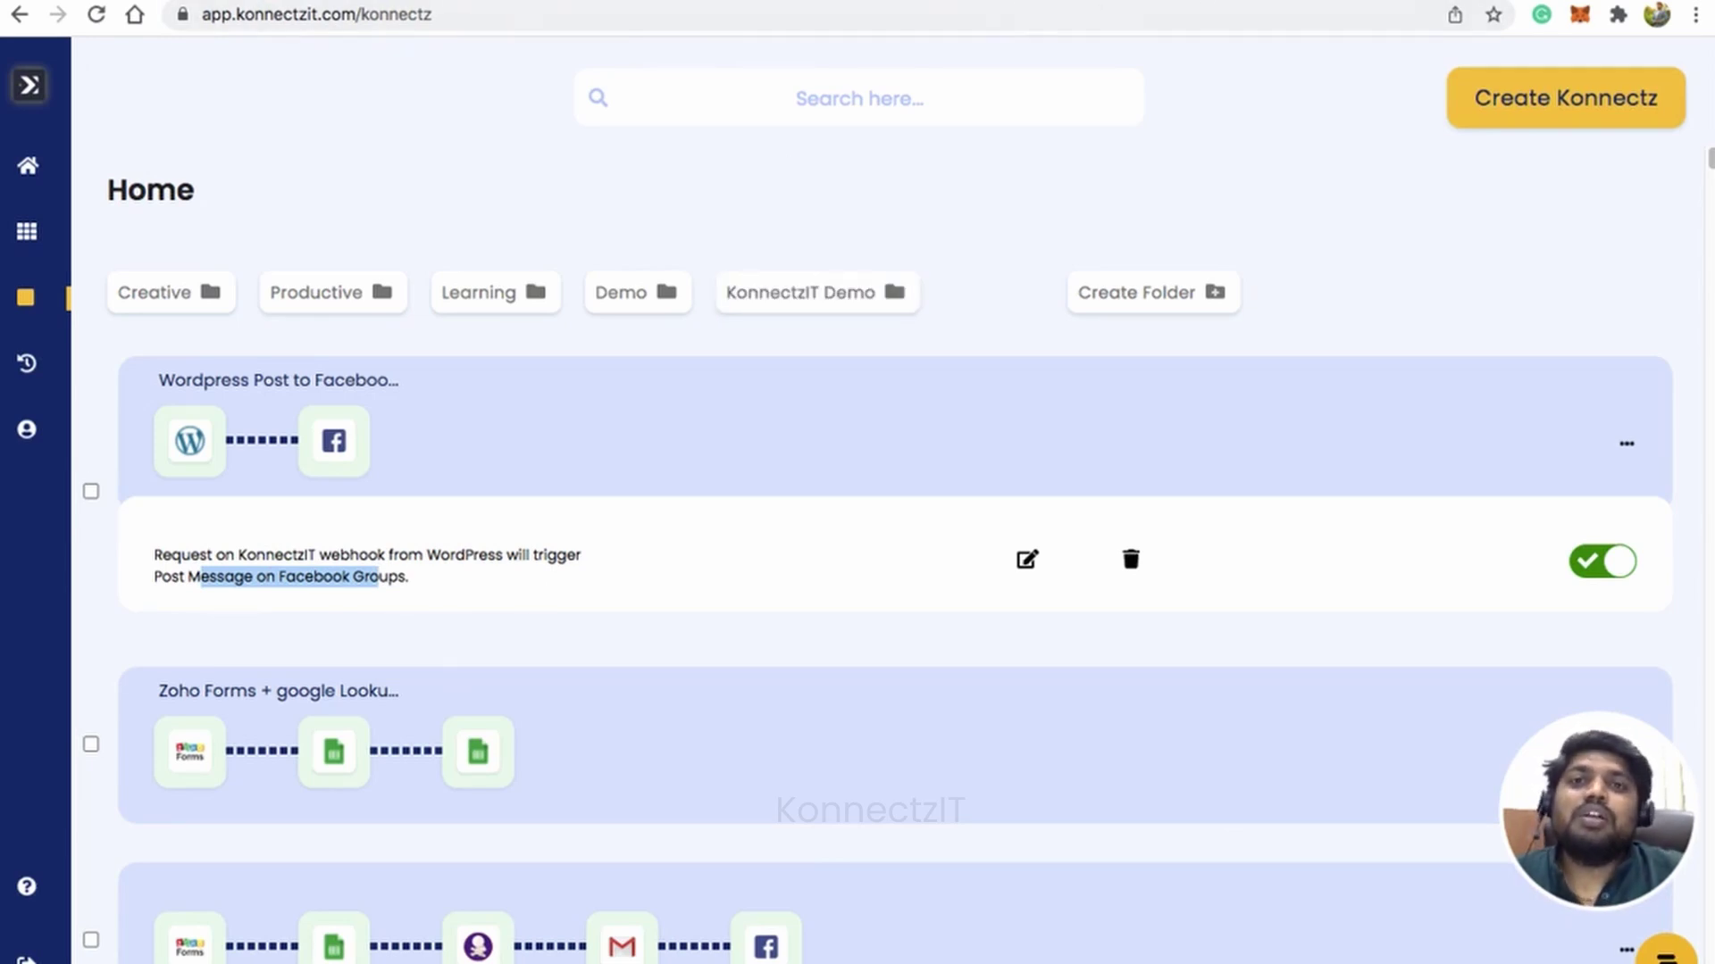
- Switch to the BotRocky Community Facebook group, reload it and check the text of the newest shared post under New activity
left_click(657, 1)
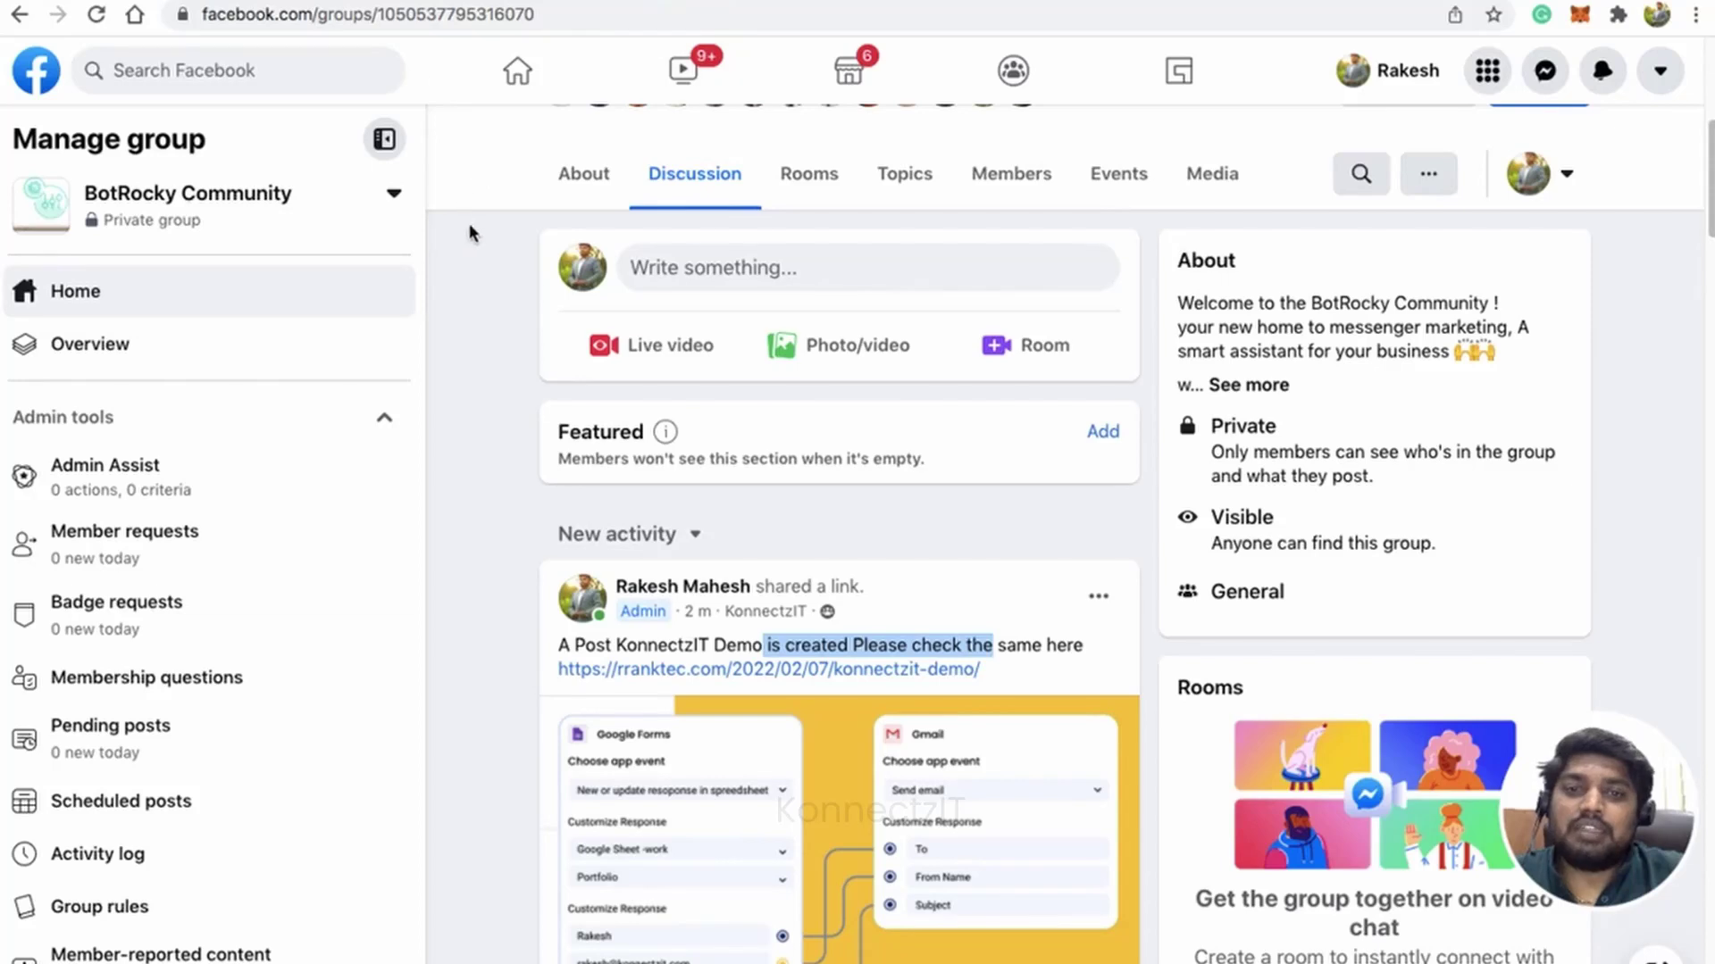
left_click(96, 18)
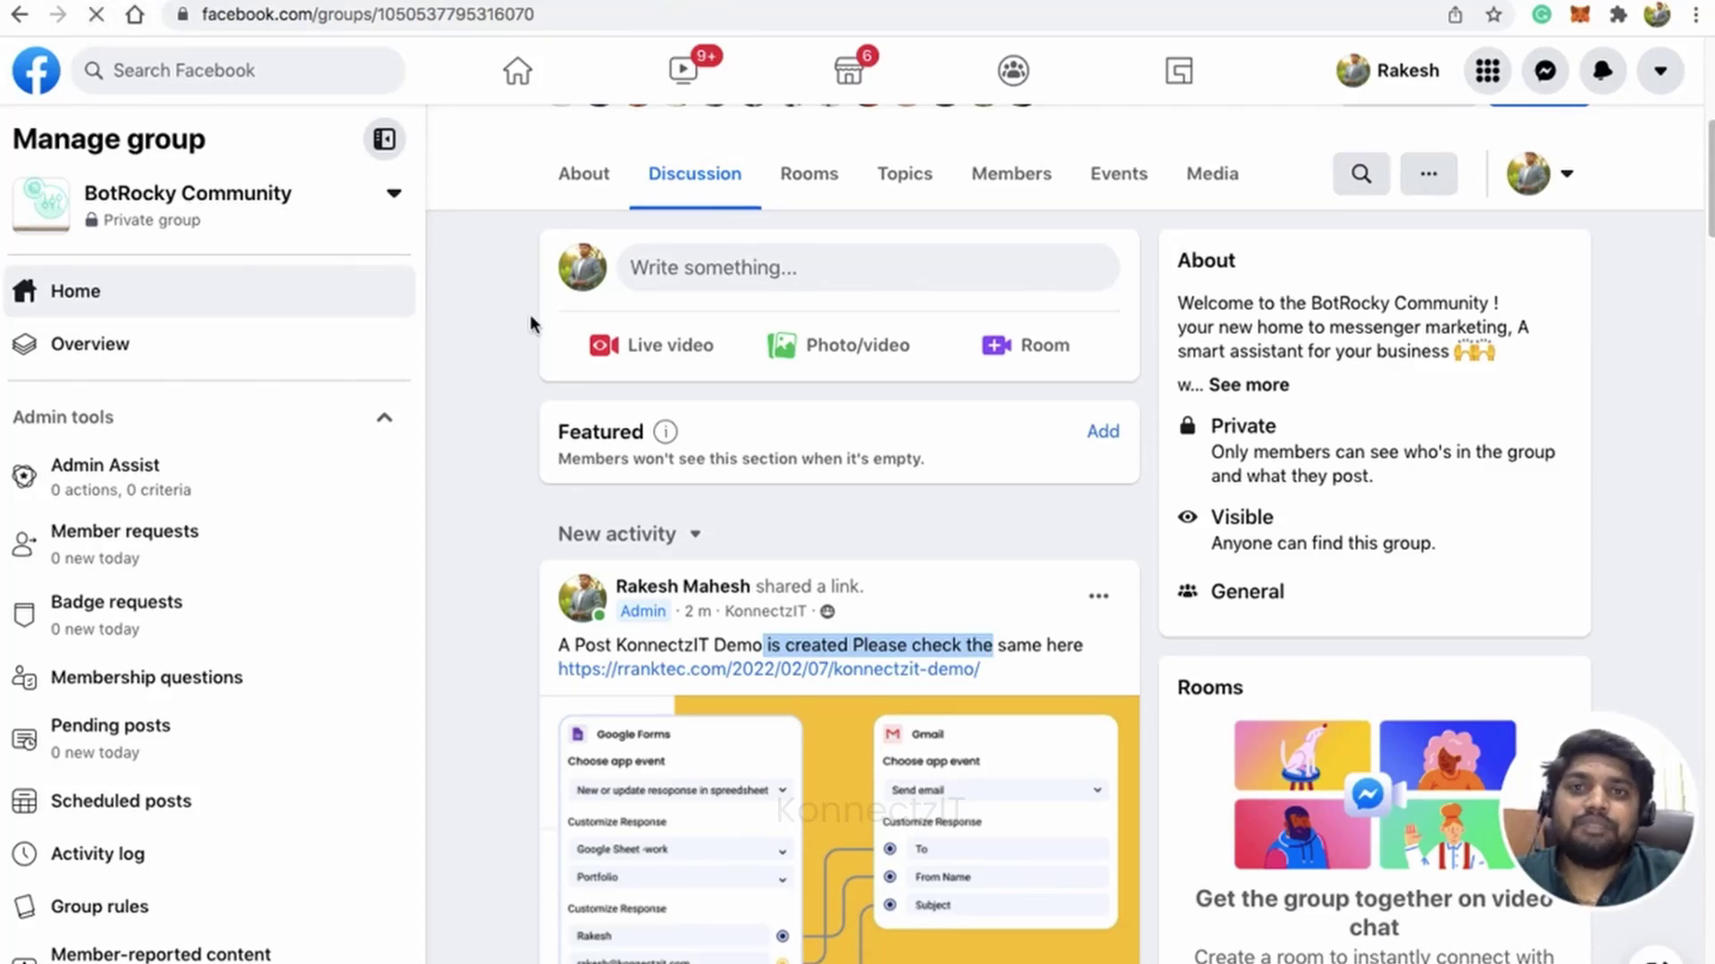
scroll(533, 326, "down", 10)
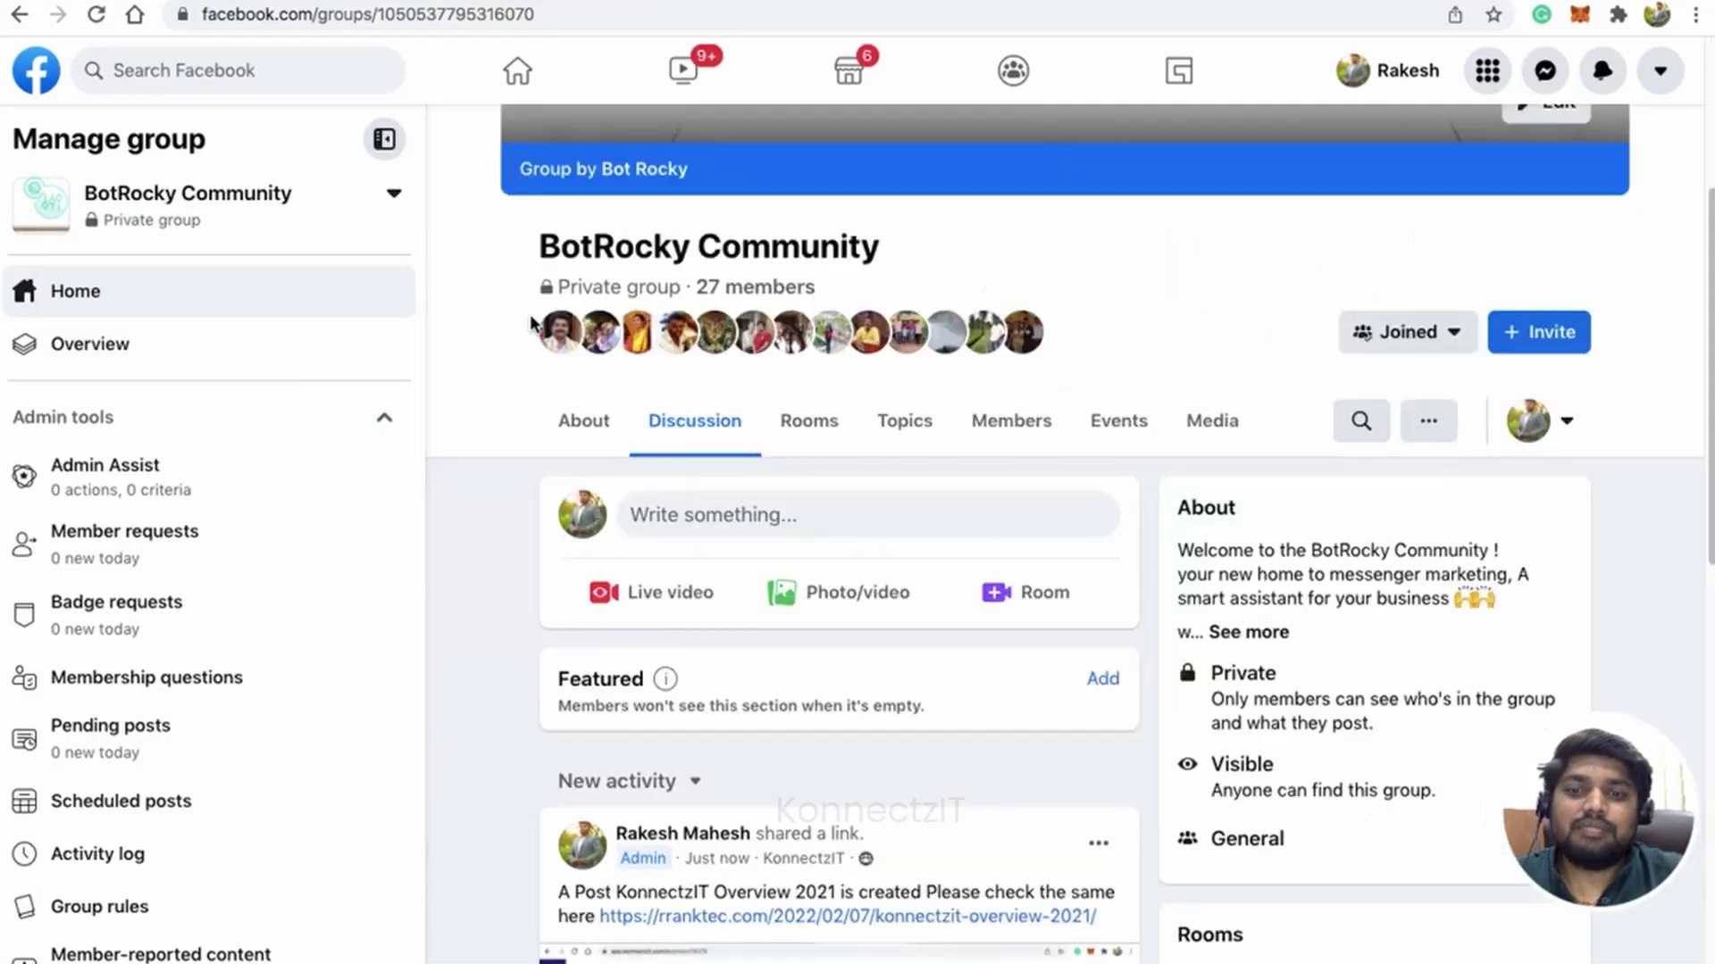
scroll(531, 321, "up", 2)
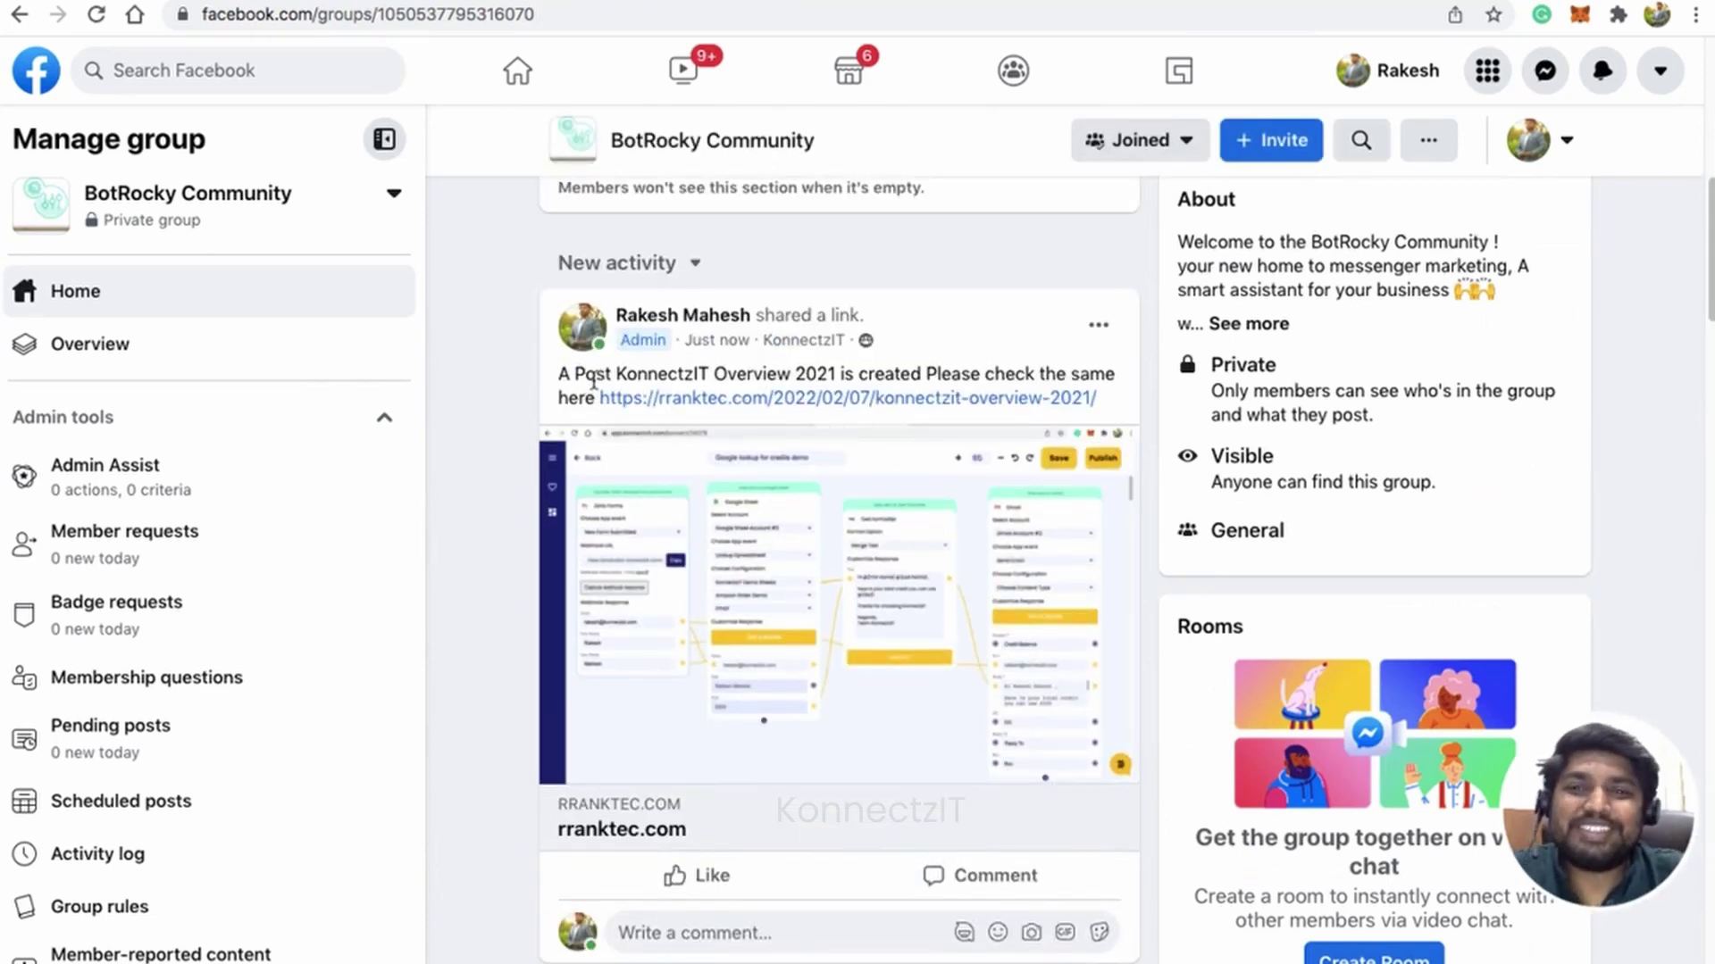
left_click_drag(595, 380, 681, 377)
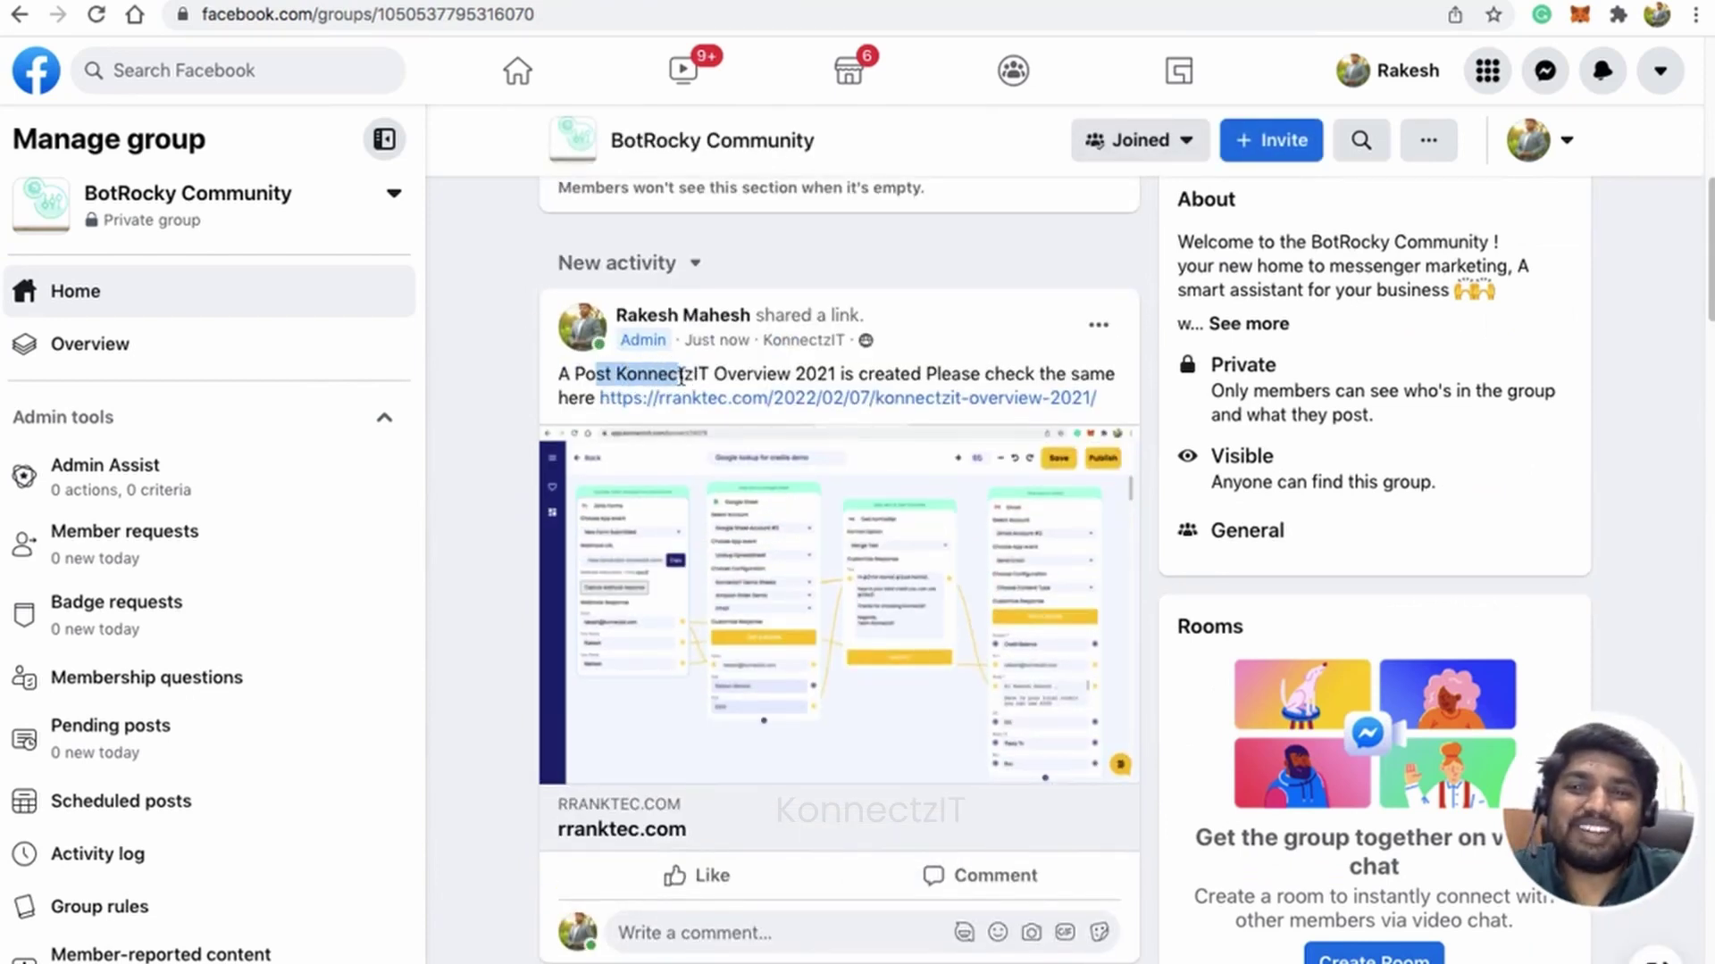
double_click(731, 368)
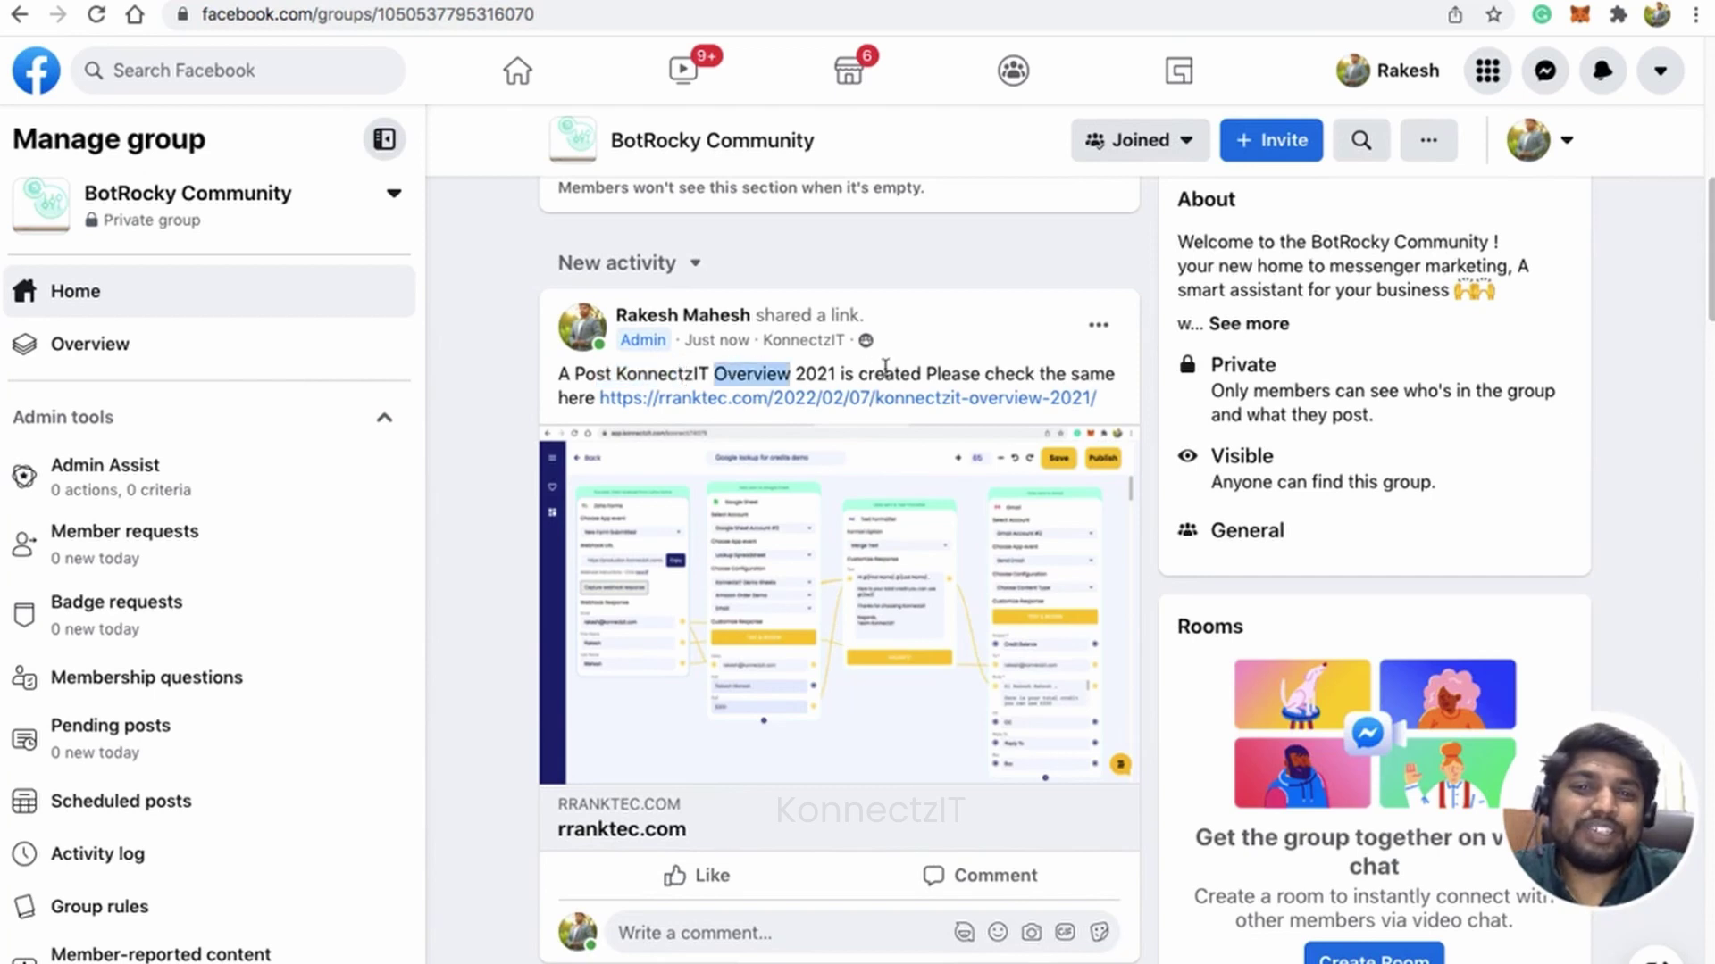
triple_click(914, 372)
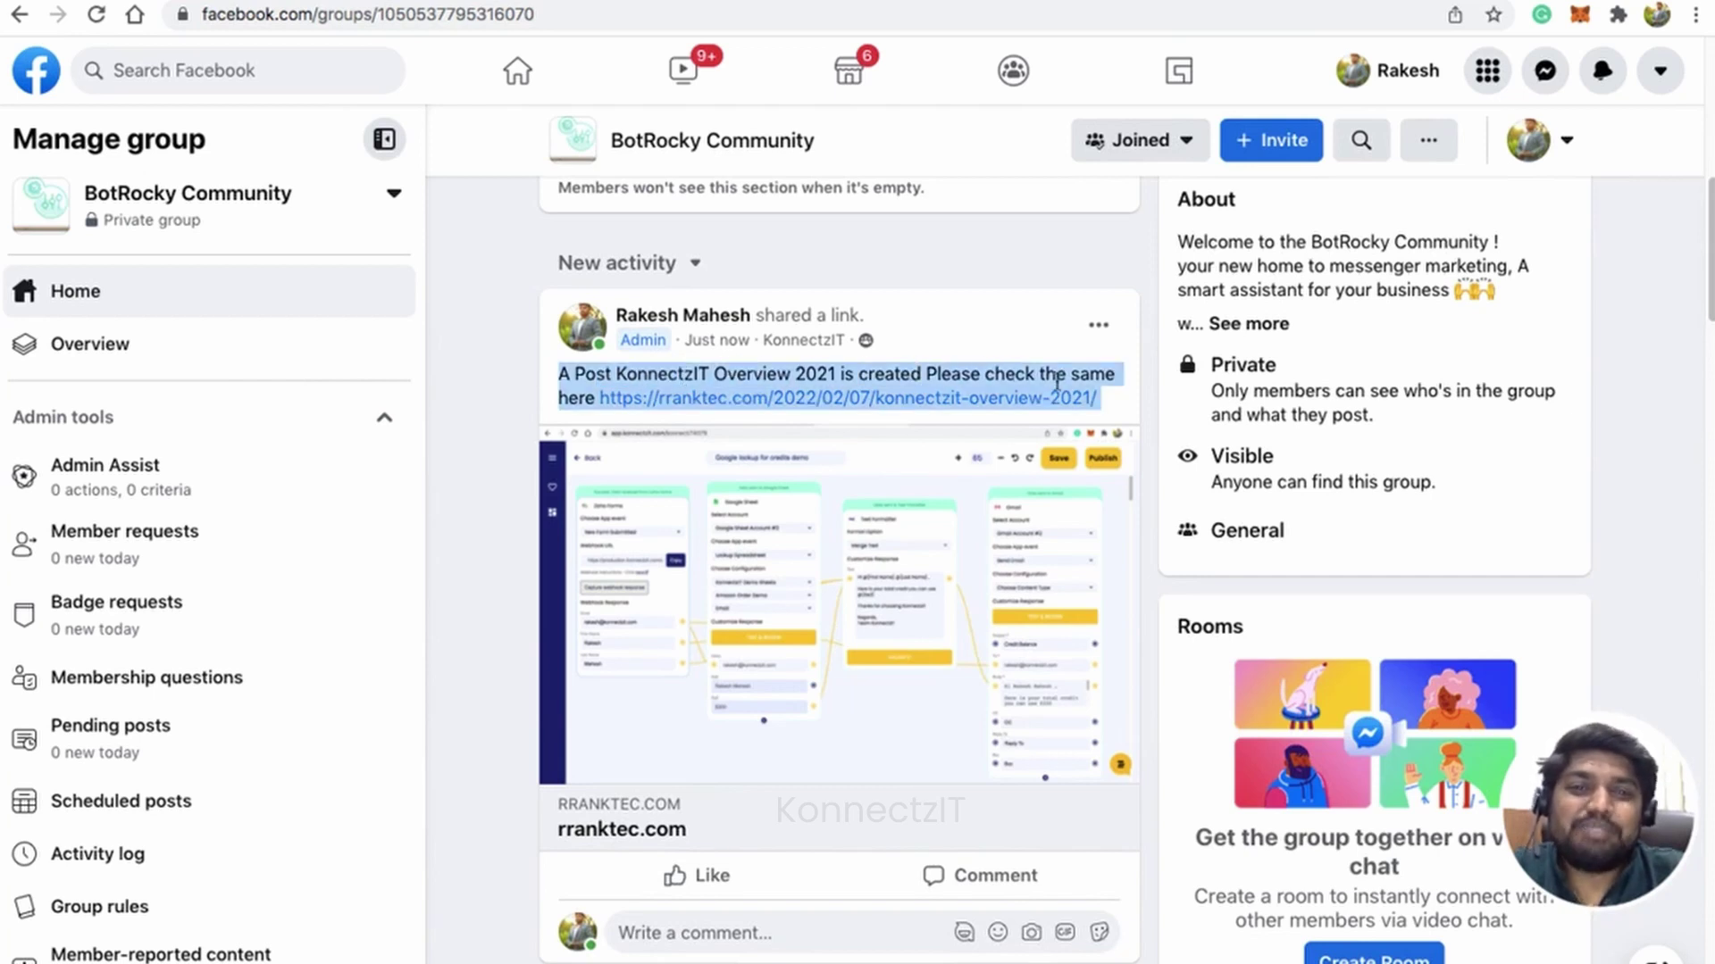
- Open the rranktec.com link in the newest group post, review the WordPress post's title, image and body, and return to the Facebook group
left_click(814, 409)
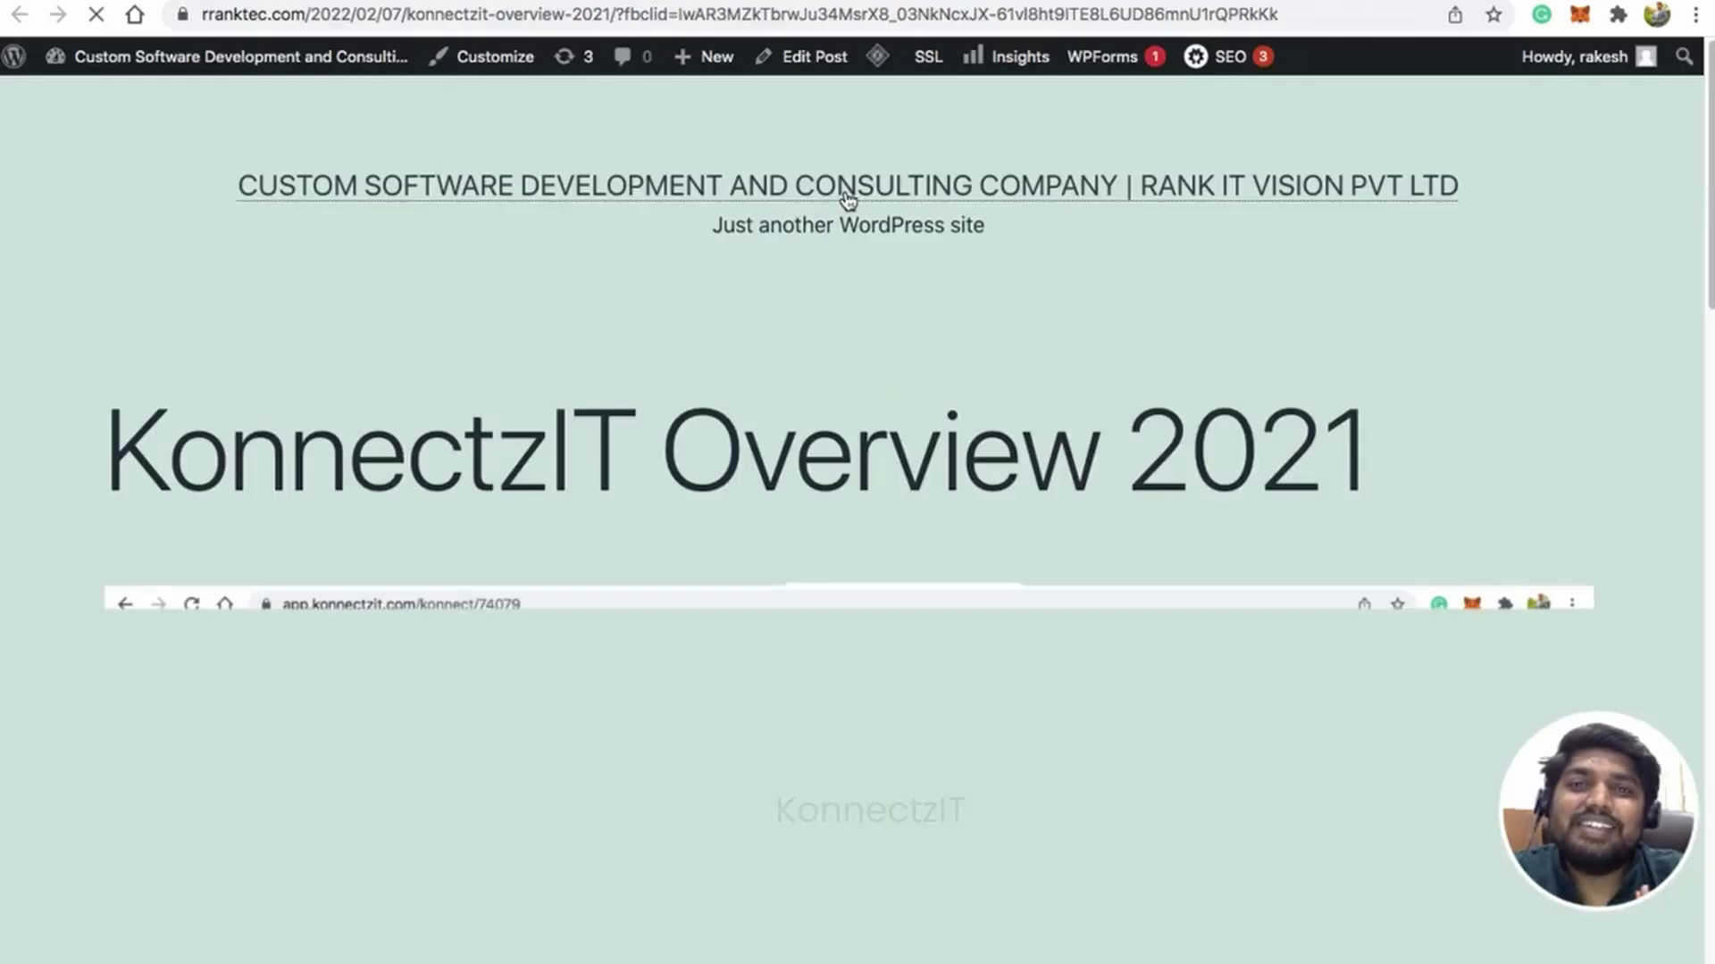
scroll(777, 420, "down", 10)
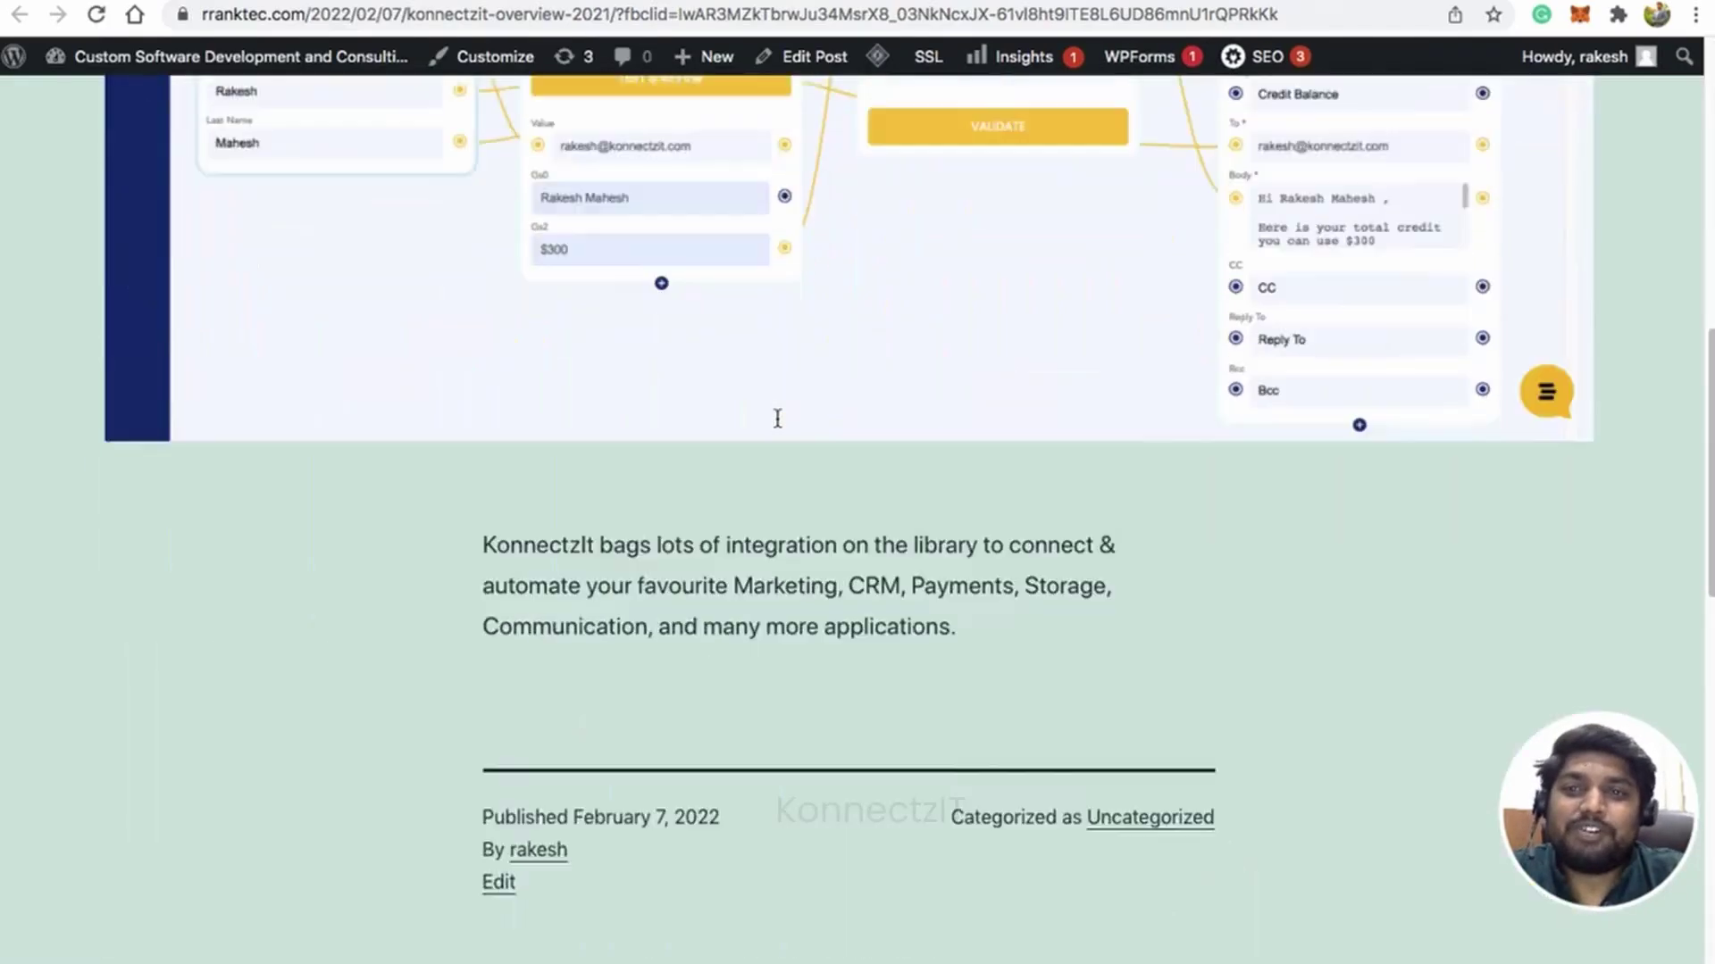
scroll(775, 416, "up", 4)
scroll(776, 416, "up", 8)
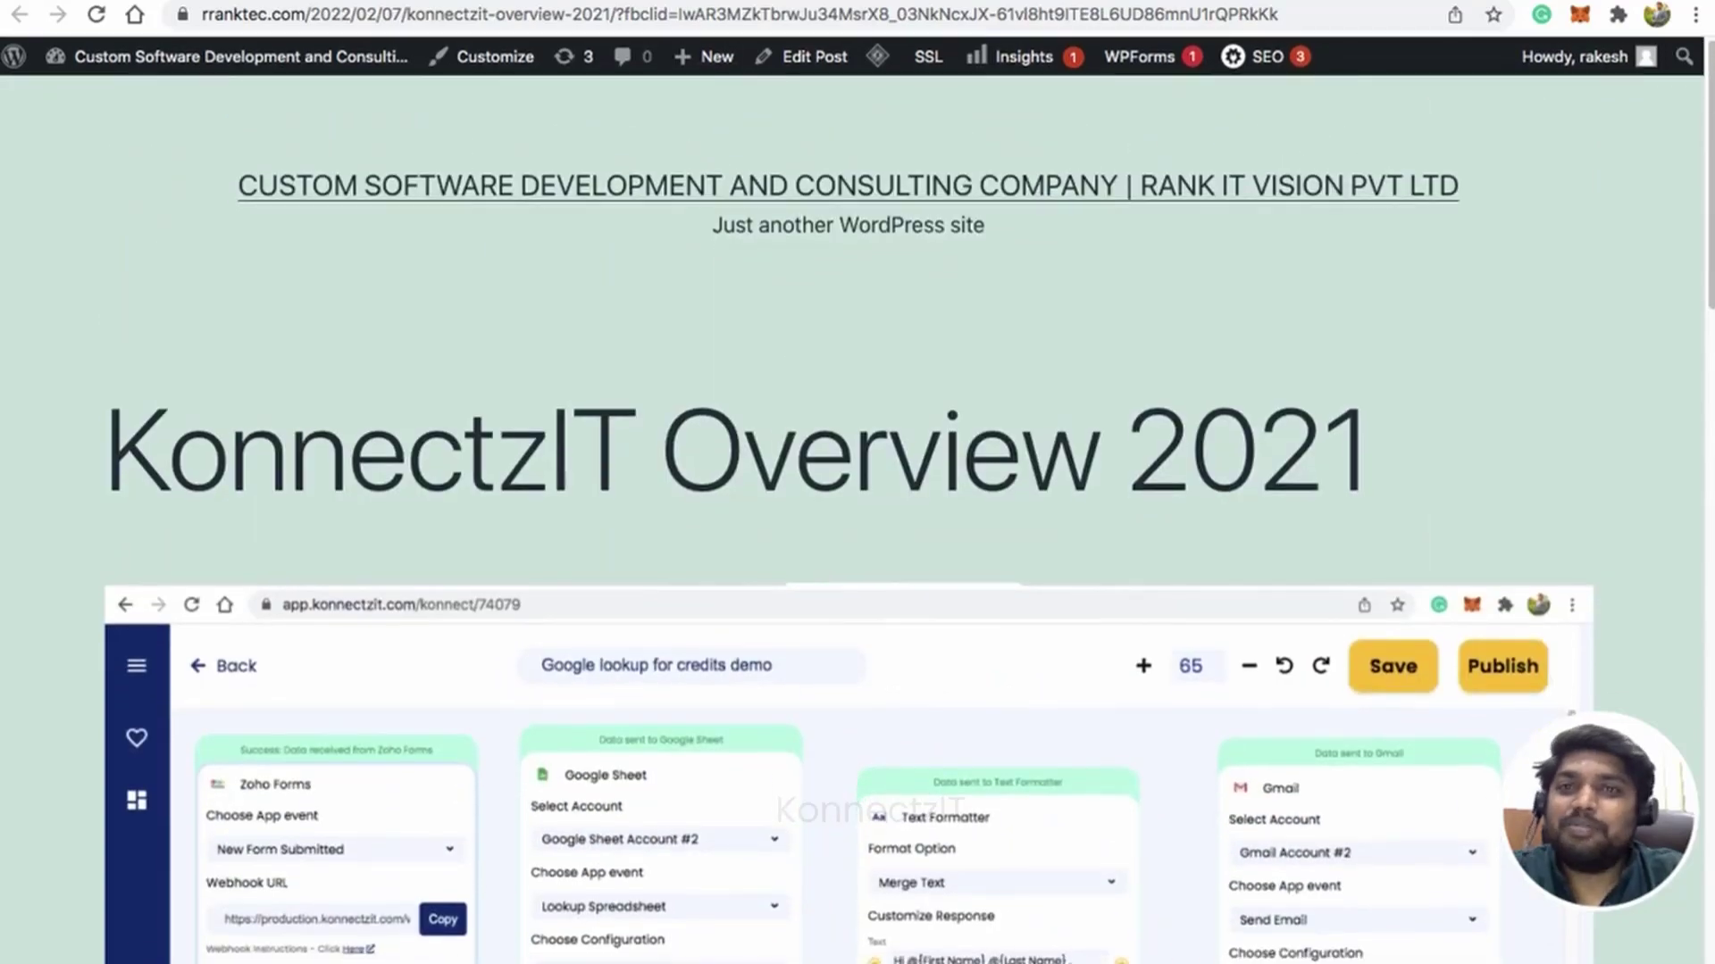
key("ctrl+w")
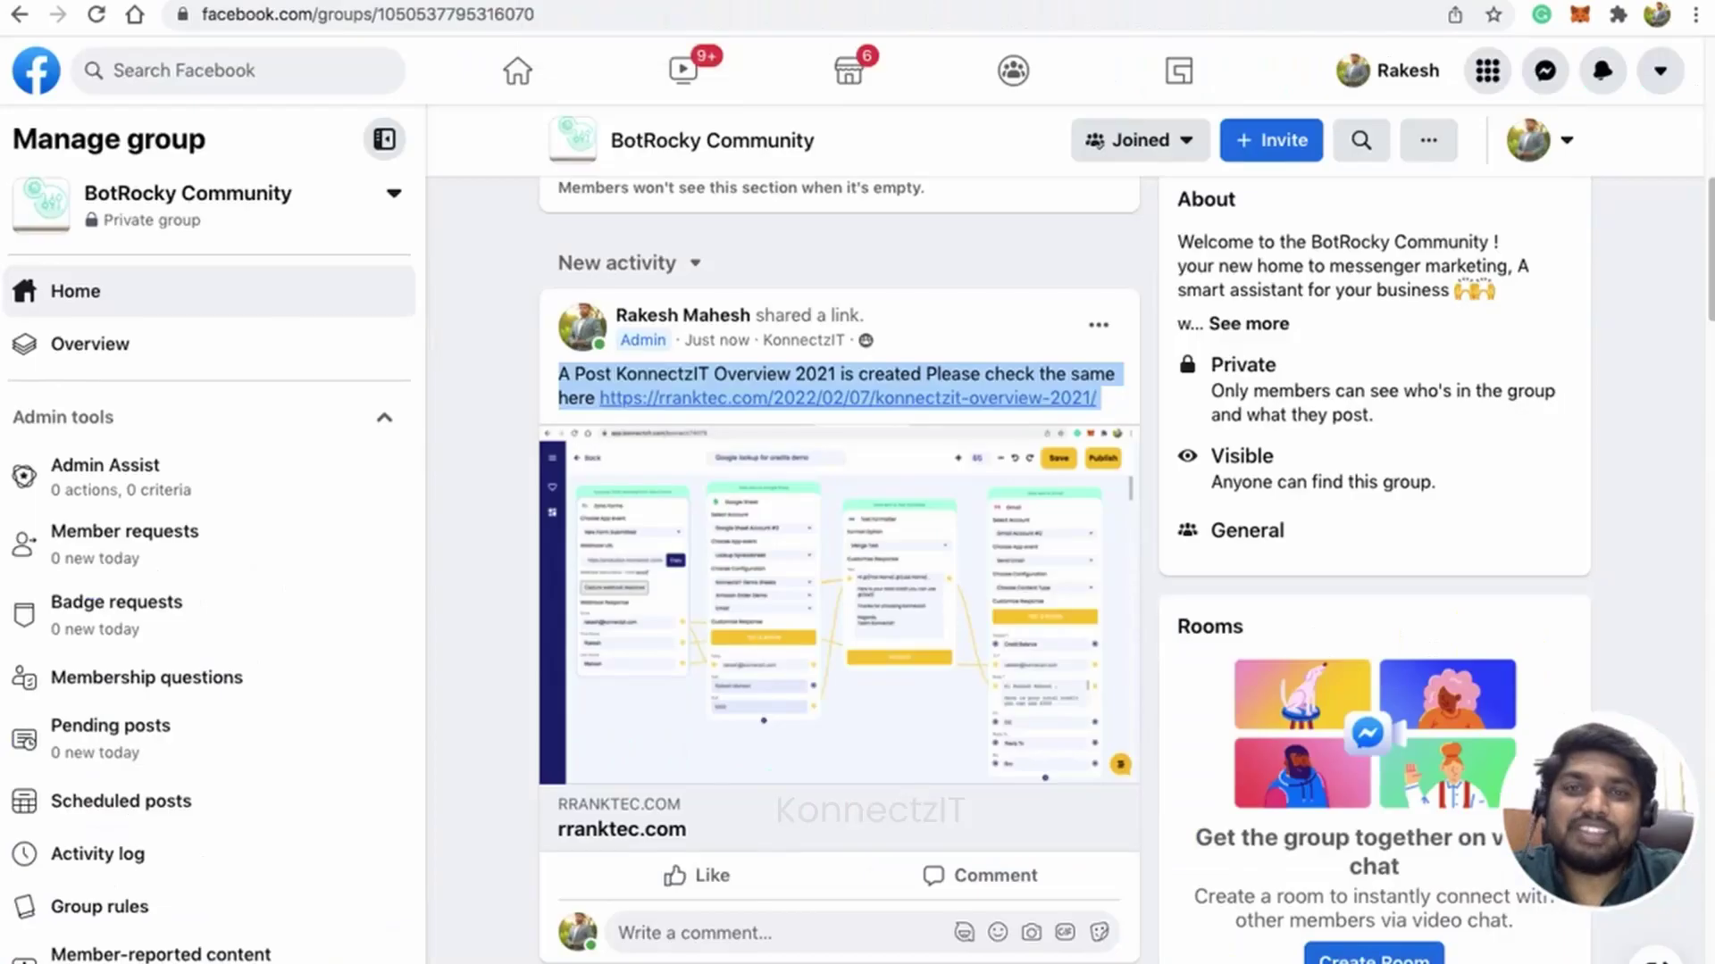
left_click(930, 332)
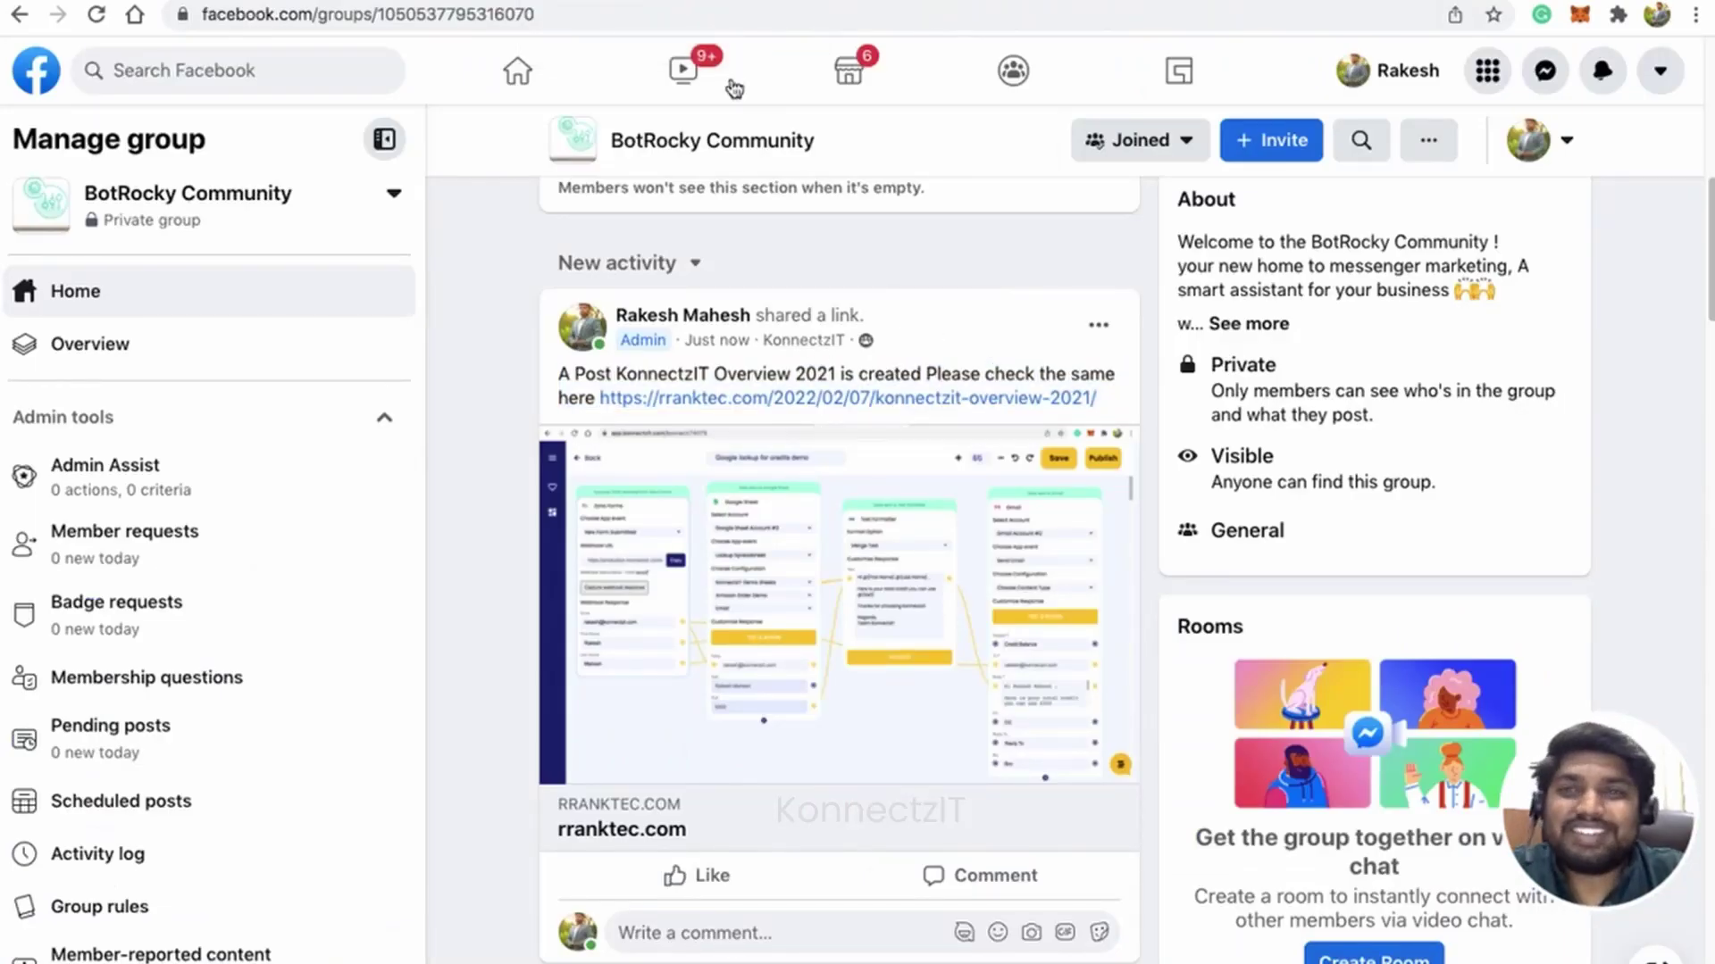